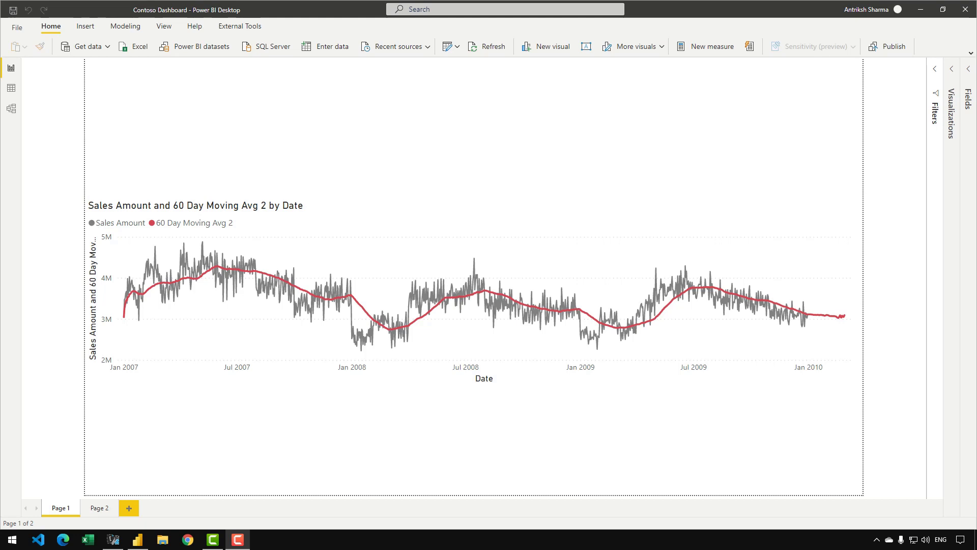
- Examine the table relationships in the data model, and return to the report's Page 2
{"action": "left_click", "coordinate": [12, 108]}
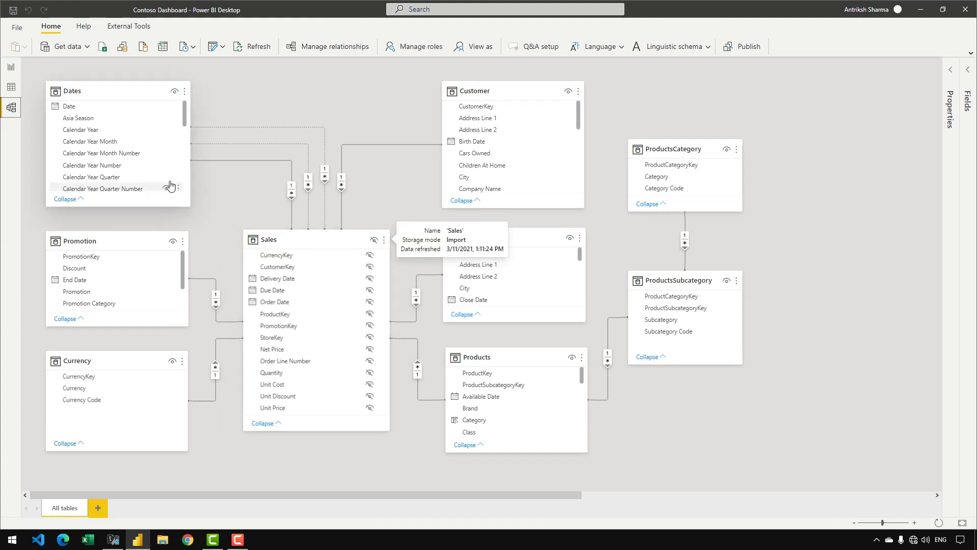
{"action": "left_click", "coordinate": [21, 69]}
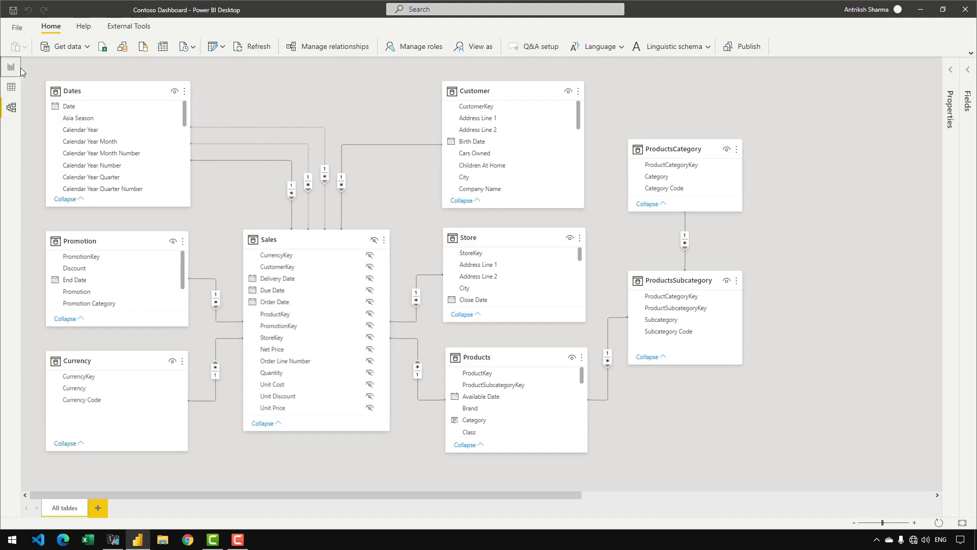
{"action": "left_click", "coordinate": [99, 507]}
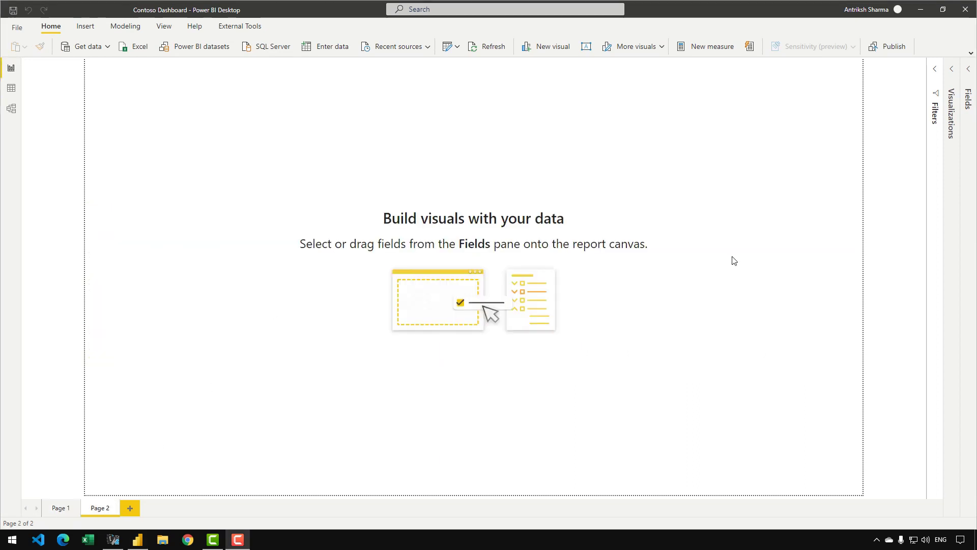
- Display the formula of the Sales Amount measure from the Base Measures folder of Report Measures, enlarged for reading
{"action": "left_click", "coordinate": [969, 69]}
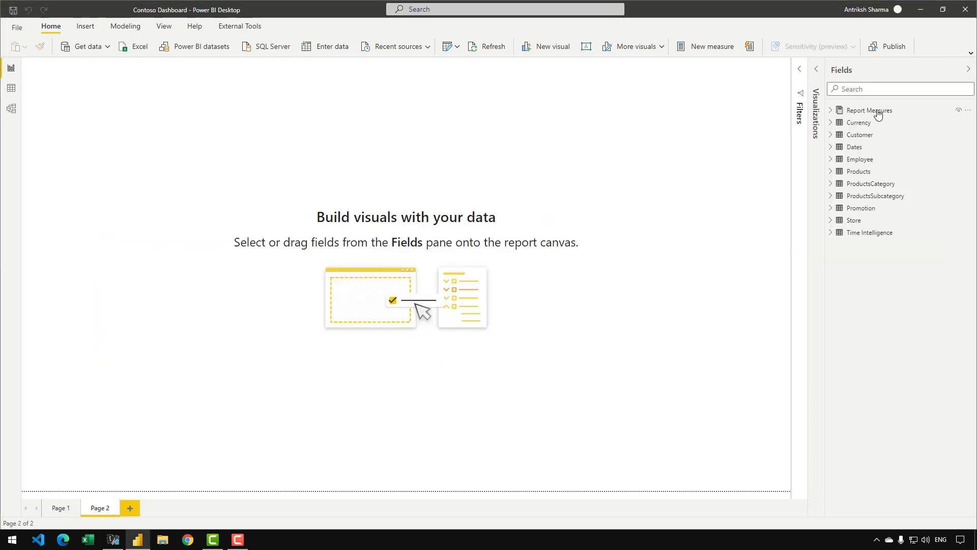
{"action": "left_click", "coordinate": [831, 111]}
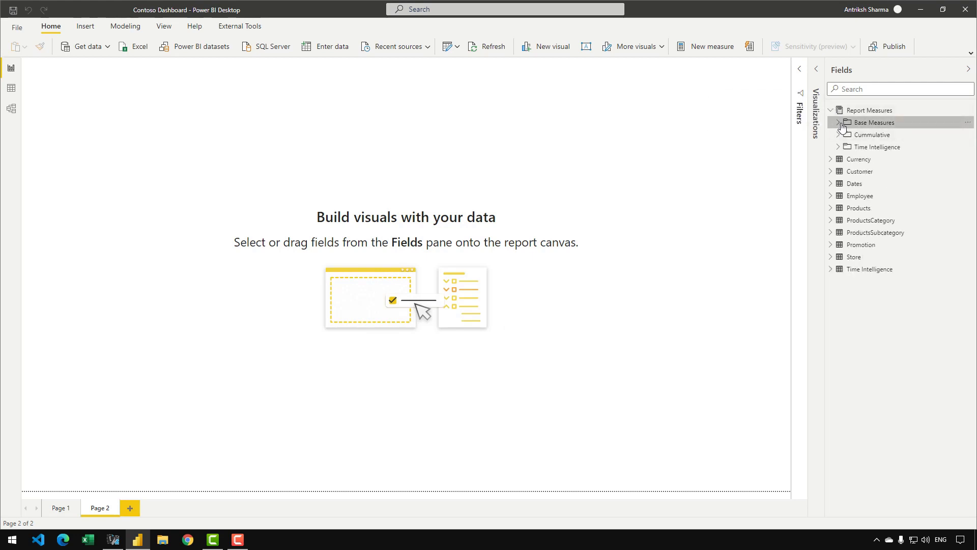
{"action": "left_click", "coordinate": [843, 126]}
{"action": "left_click", "coordinate": [888, 135]}
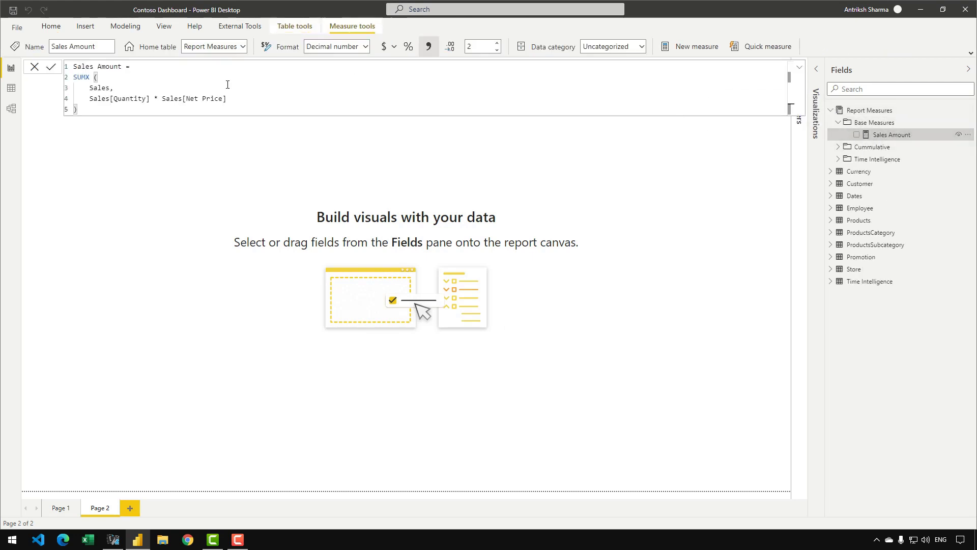
{"action": "scroll", "coordinate": [228, 84], "scroll_direction": "up", "scroll_amount": 5}
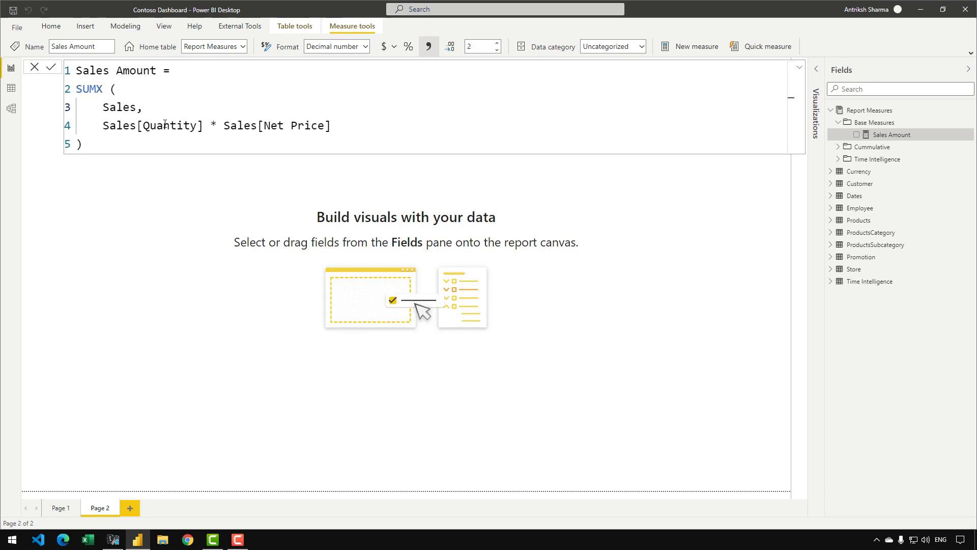
- Examine the Net Price and Quantity columns in the Sales table data, and return to the report with the formula collapsed
{"action": "left_click", "coordinate": [17, 90]}
{"action": "left_click", "coordinate": [915, 220]}
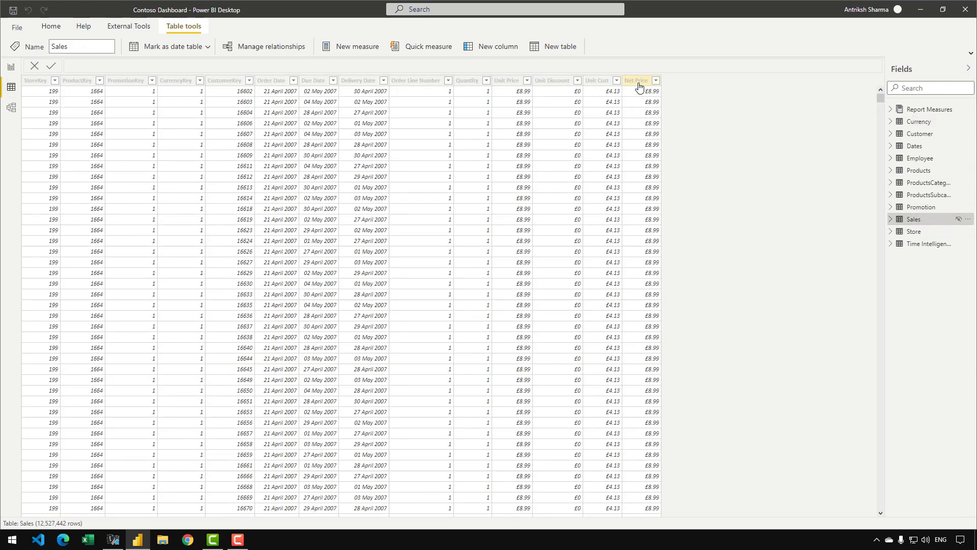
{"action": "left_click", "coordinate": [638, 82]}
{"action": "left_click", "coordinate": [478, 82]}
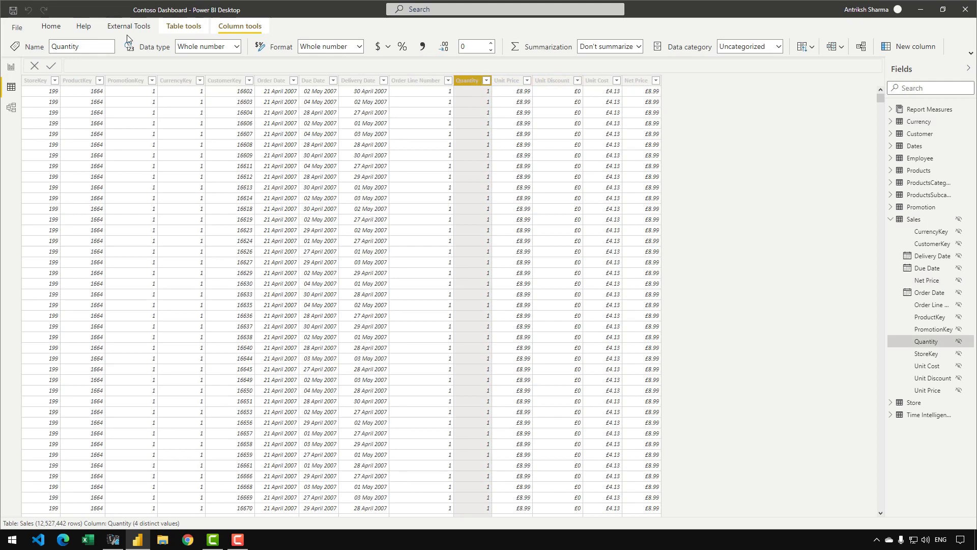
{"action": "left_click", "coordinate": [12, 70]}
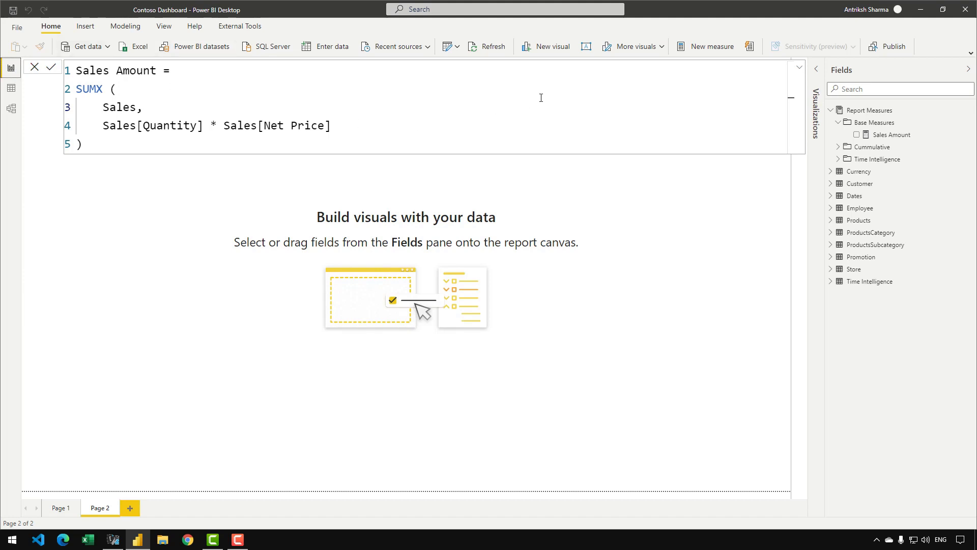
{"action": "left_click", "coordinate": [796, 68]}
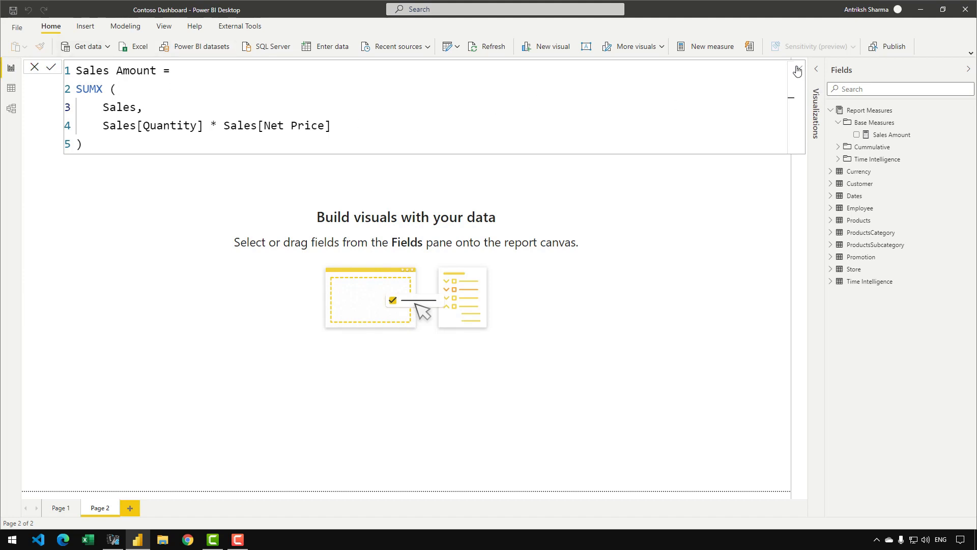
- Create a new measure named Average Daily Sales in the Report Measures table
{"action": "left_click", "coordinate": [878, 133]}
{"action": "right_click", "coordinate": [878, 136]}
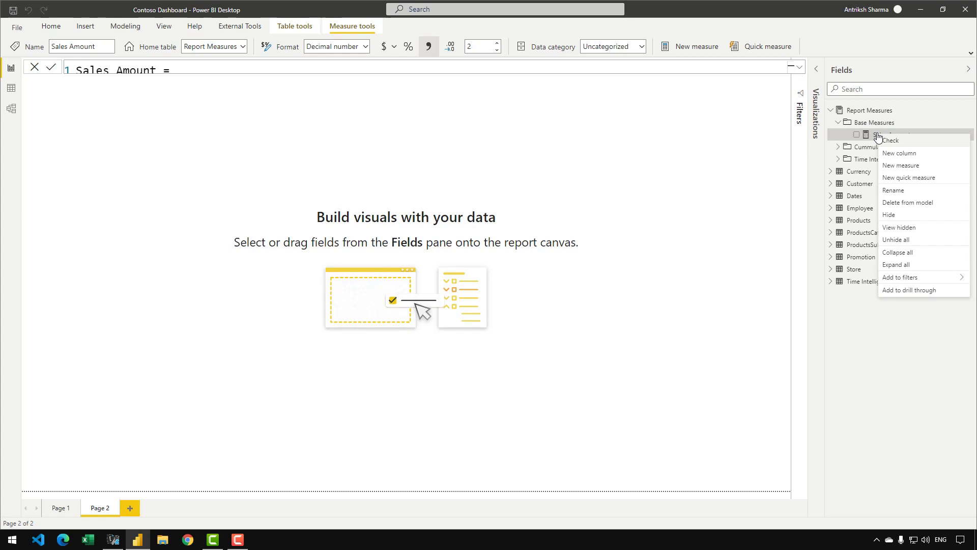
{"action": "left_click", "coordinate": [926, 166]}
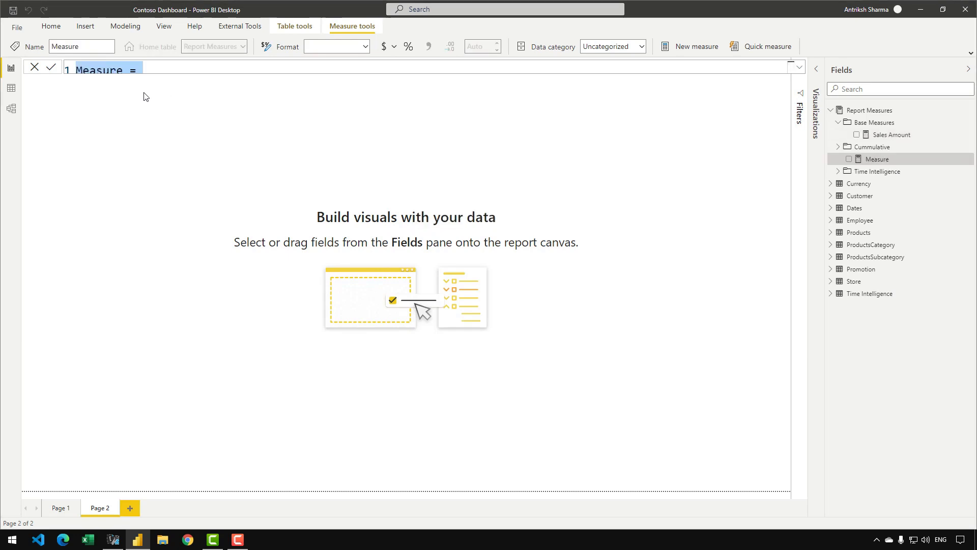
{"action": "type", "text": "aV"}
{"action": "key", "text": "BackSpace"}
{"action": "key", "text": "BackSpace"}
{"action": "type", "text": "Average"}
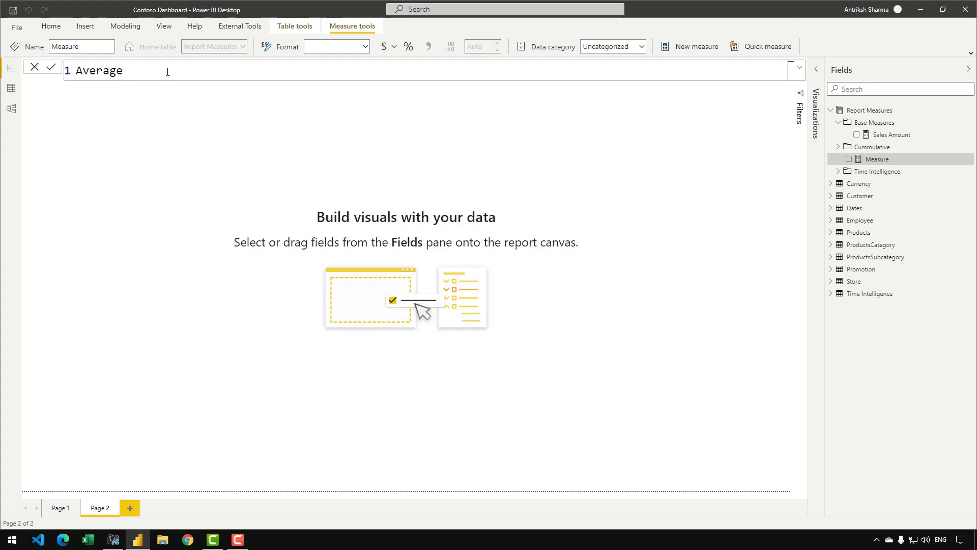
{"action": "type", "text": " Daily Sales ="}
{"action": "key", "text": "Return"}
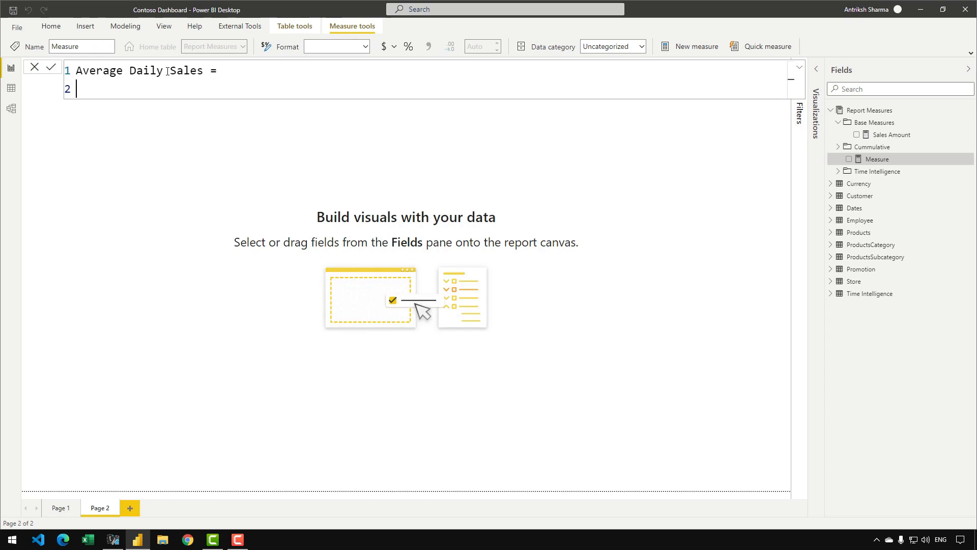
- Define the measure as AVERAGEX ( VALUES ( Dates[Date] ), [Sales Amount] ) and commit it
{"action": "type", "text": "AVERAGEX ("}
{"action": "key", "text": "Return"}
{"action": "type", "text": "VALUES ( Dates[d"}
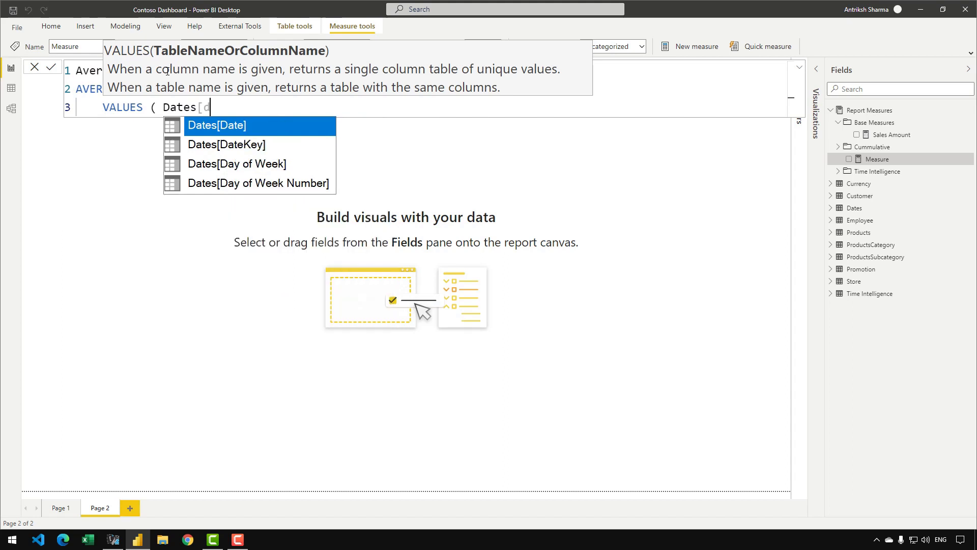
{"action": "key", "text": "Tab"}
{"action": "type", "text": "),"}
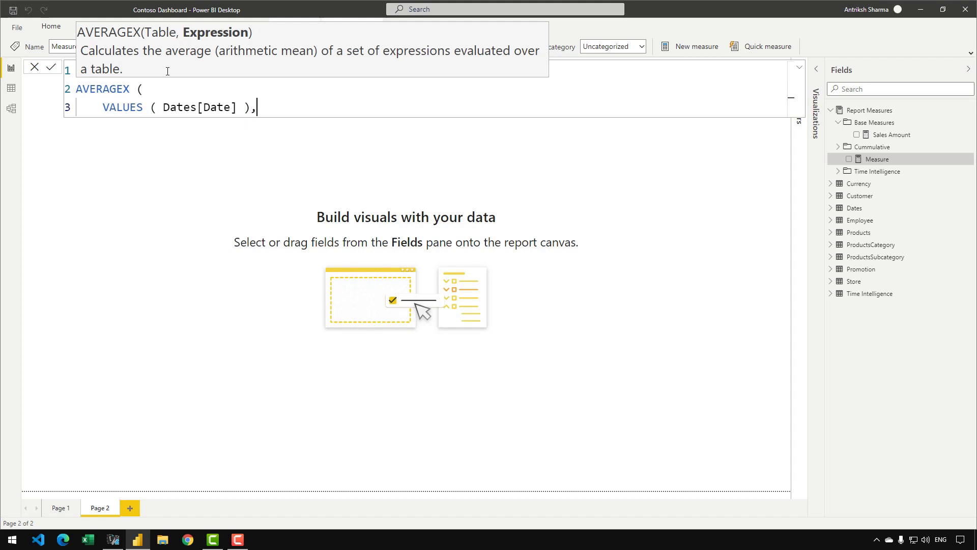
{"action": "key", "text": "shift+Return"}
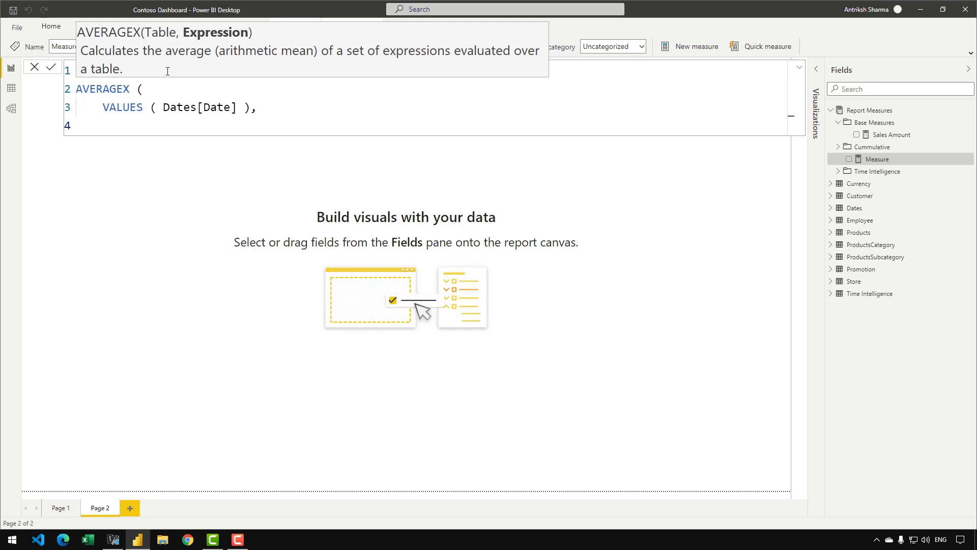
{"action": "type", "text": "[Sales Amount]"}
{"action": "key", "text": "shift+Return"}
{"action": "type", "text": ")"}
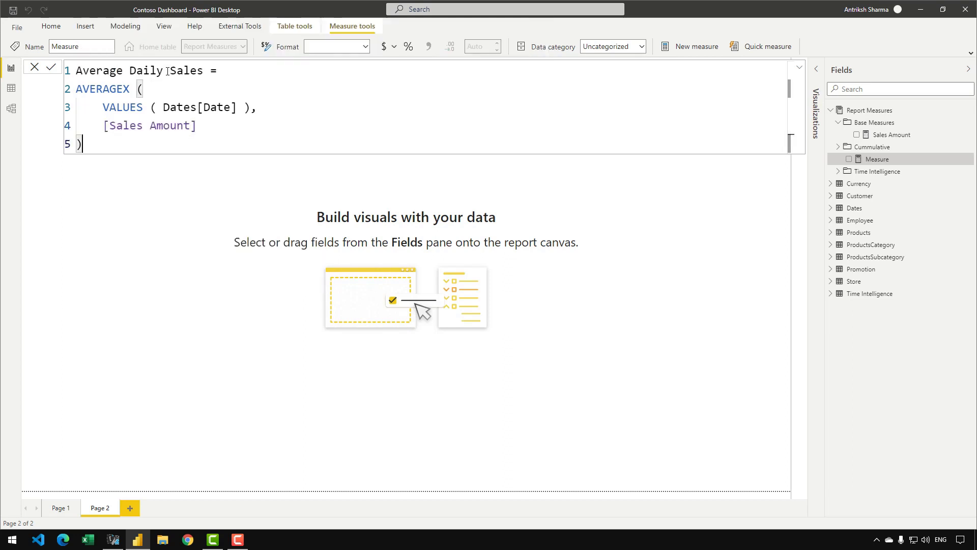
{"action": "key", "text": "Return"}
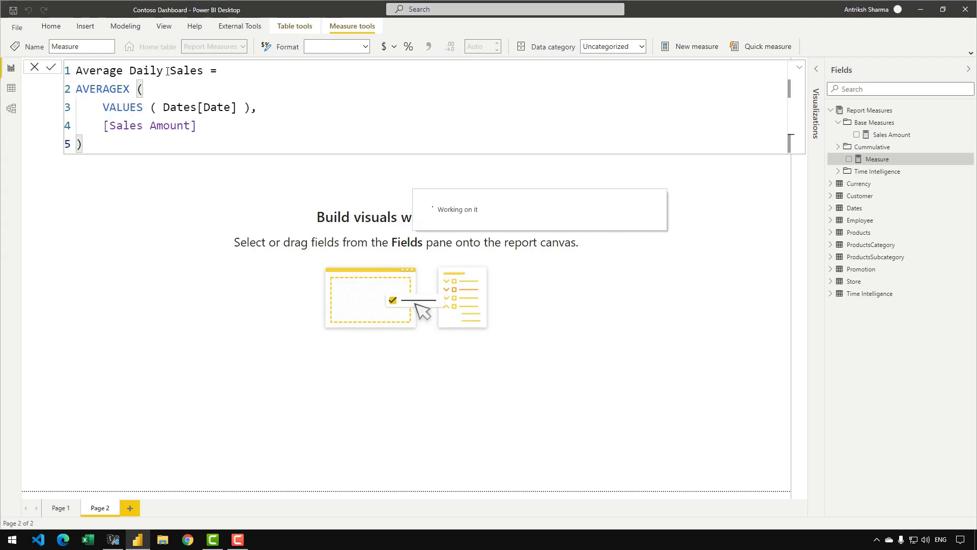
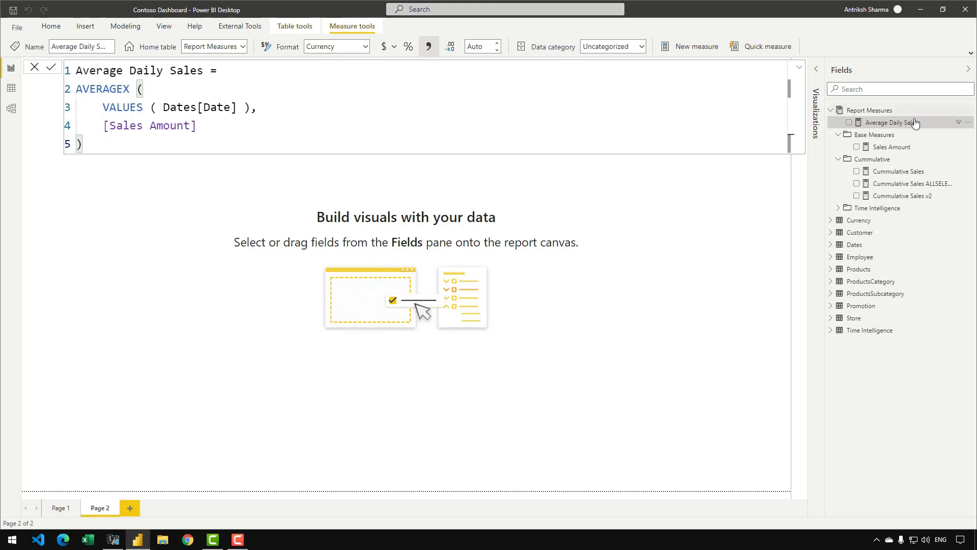
- Create another measure named 60 Day Moving Avg in the Report Measures table
{"action": "right_click", "coordinate": [900, 127]}
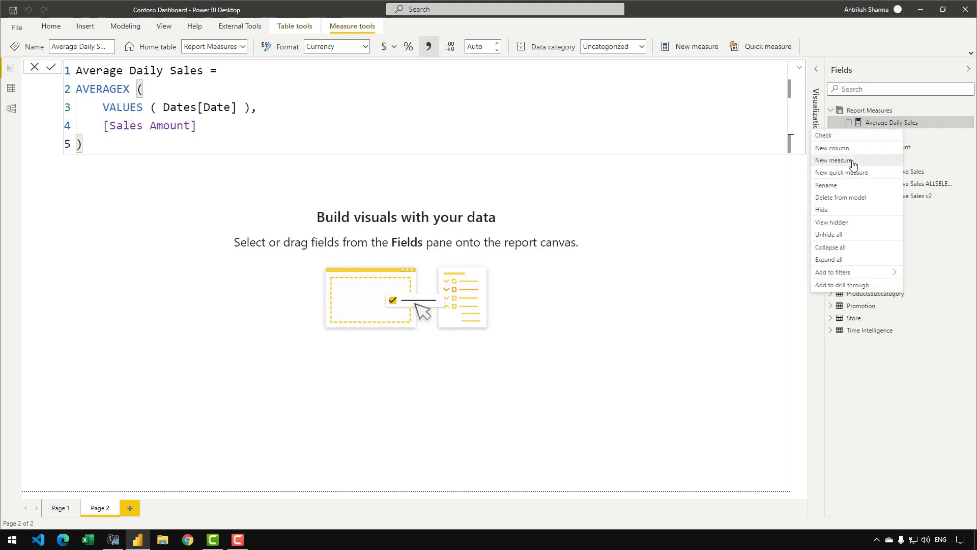
{"action": "left_click", "coordinate": [835, 161]}
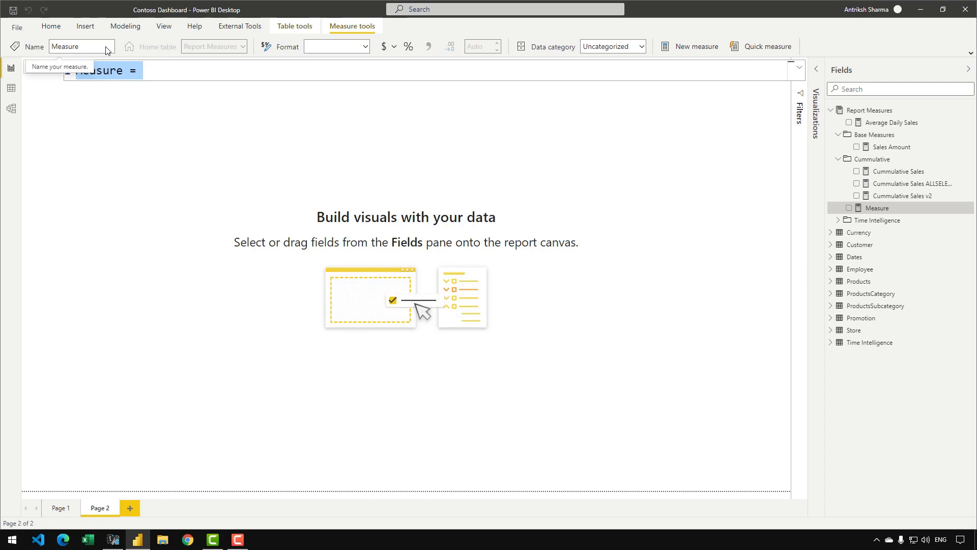
{"action": "type", "text": "30 Day "}
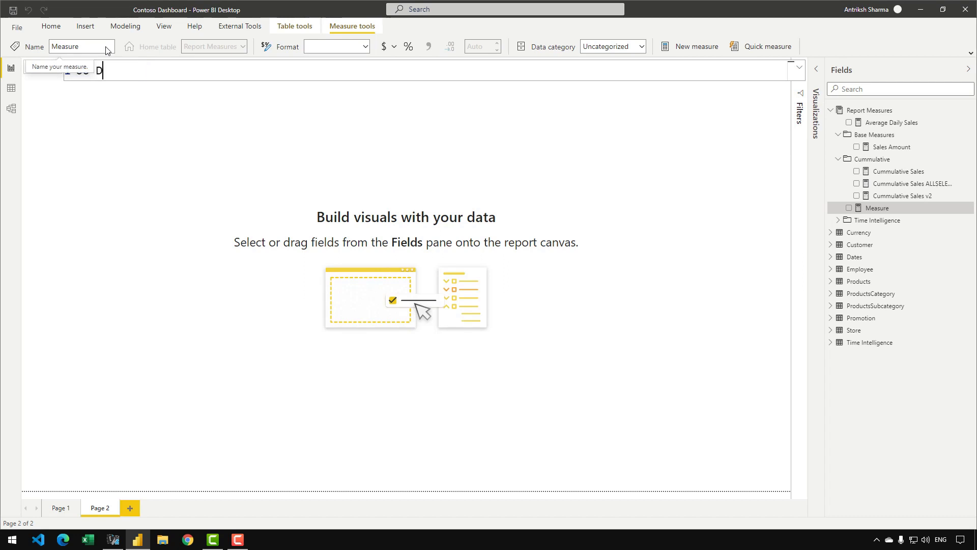
{"action": "type", "text": "MOving Avg"}
{"action": "left_click_drag", "start_coordinate": [128, 70], "coordinate": [133, 69]}
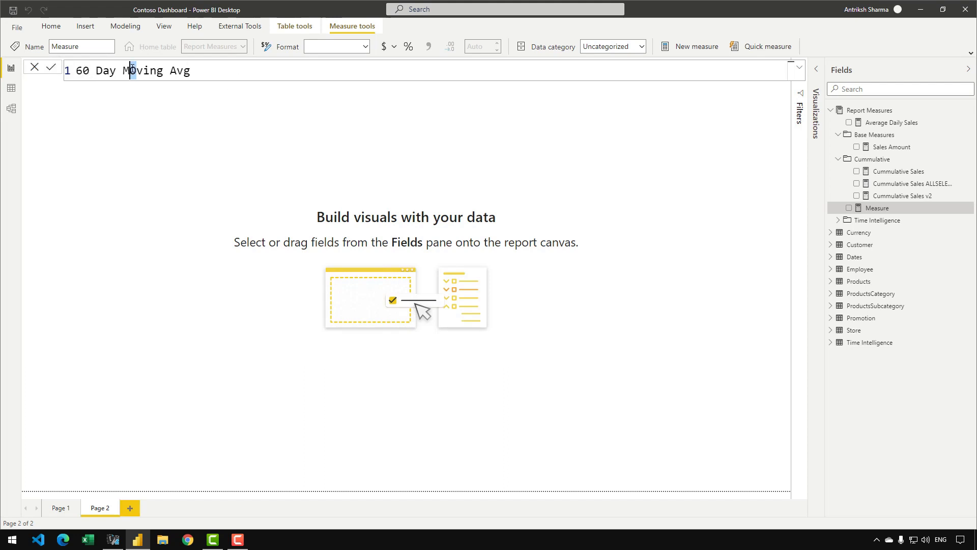
{"action": "type", "text": "o"}
{"action": "key", "text": "End"}
{"action": "type", "text": "="}
{"action": "key", "text": "shift+Return"}
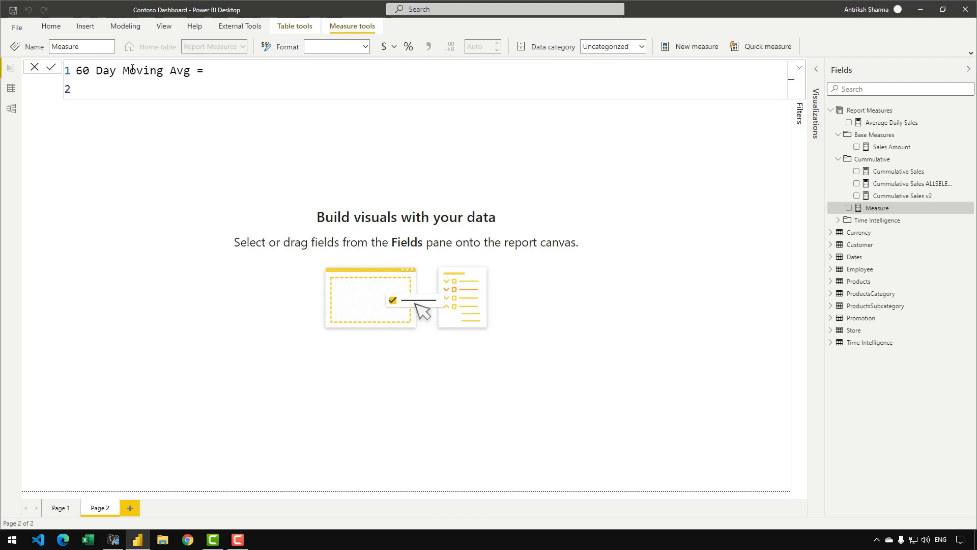
- Define a variable FirstVisibleDate as MAX ( Dates[Date] ) in the 60 Day Moving Avg formula
{"action": "type", "text": "VAR FirstVisib"}
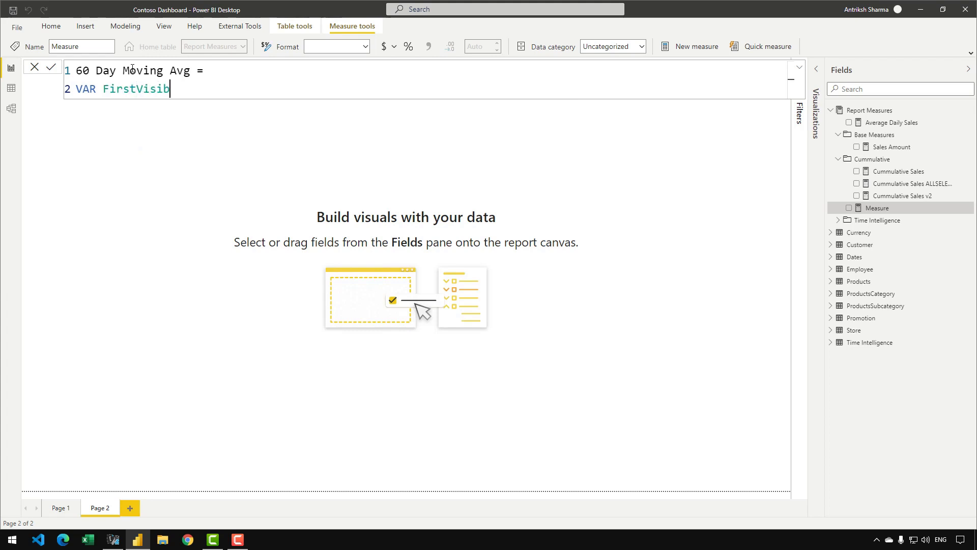
{"action": "type", "text": "leDate ="}
{"action": "key", "text": "Return"}
{"action": "key", "text": "Tab"}
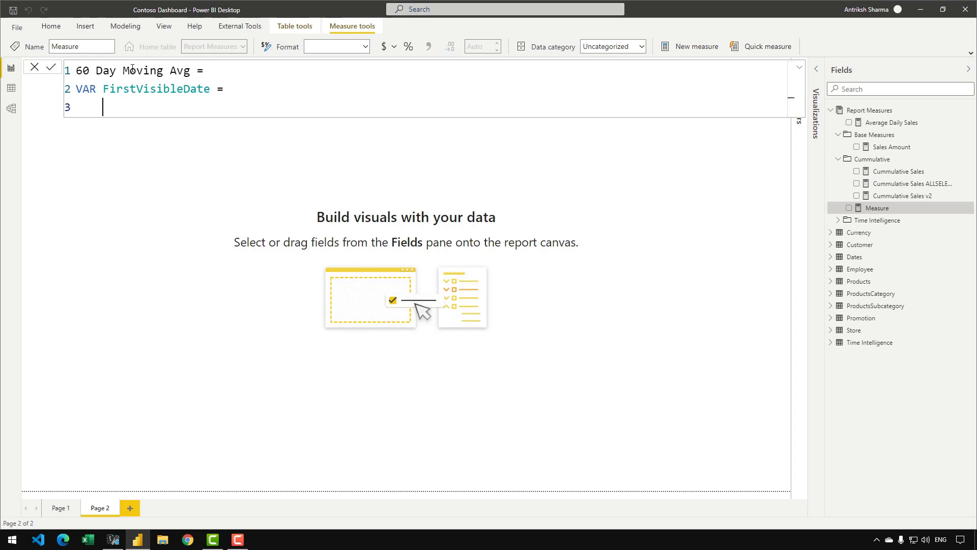
{"action": "type", "text": "MAX ( D"}
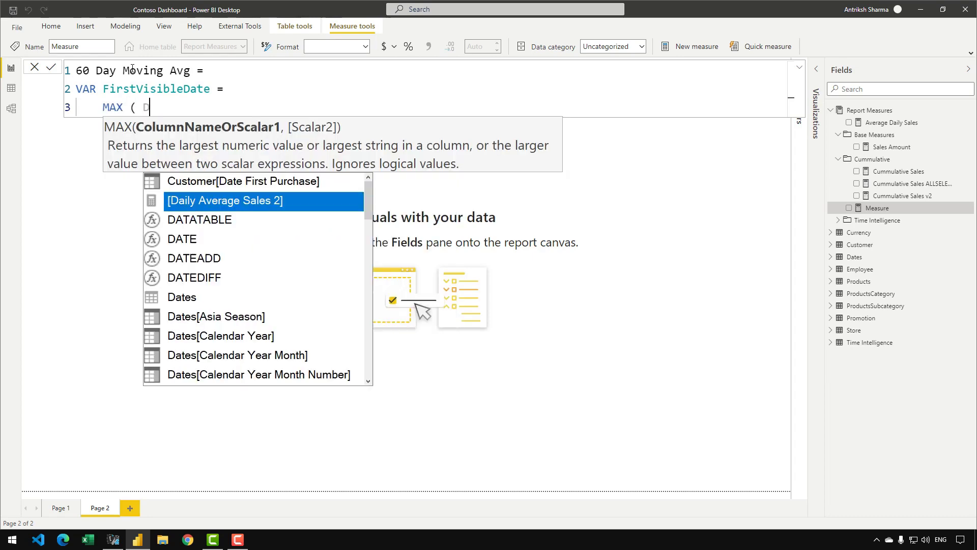
{"action": "type", "text": "ates[Date] )"}
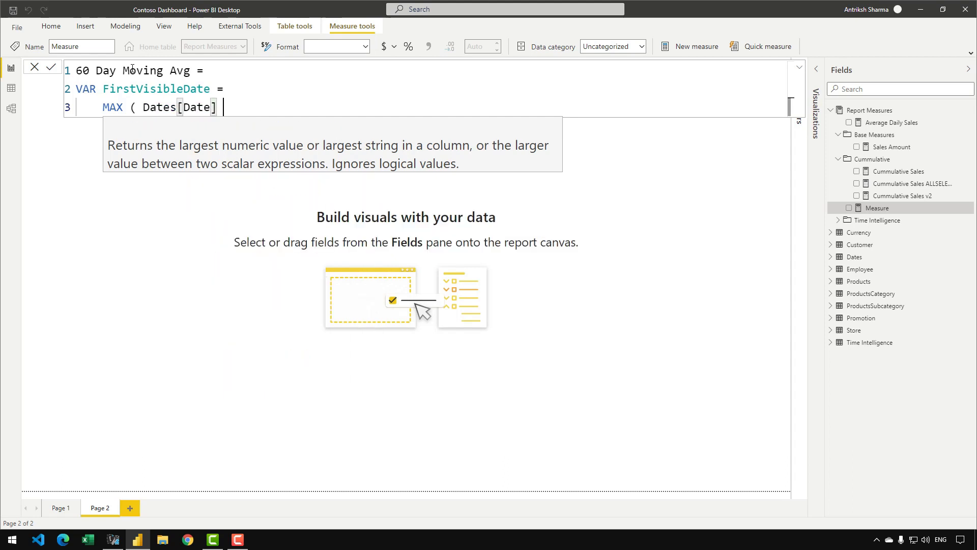
- Declare a second variable named Result below FirstVisibleDate, with an indented line for its expression
{"action": "key", "text": "Return"}
{"action": "key", "text": "BackSpace"}
{"action": "type", "text": "VCAR"}
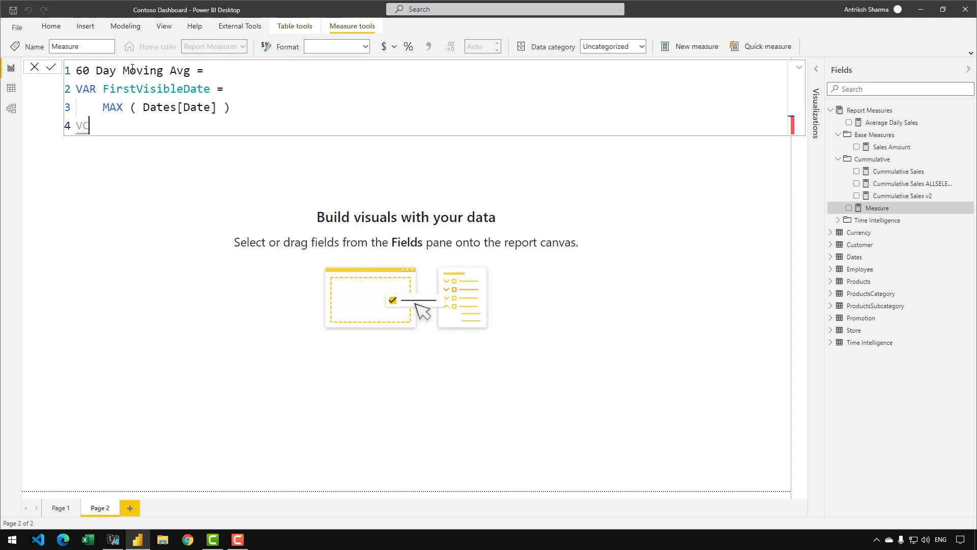
{"action": "key", "text": "BackSpace"}
{"action": "key", "text": "BackSpace"}
{"action": "key", "text": "BackSpace"}
{"action": "key", "text": "BackSpace"}
{"action": "type", "text": "VAR Result ="}
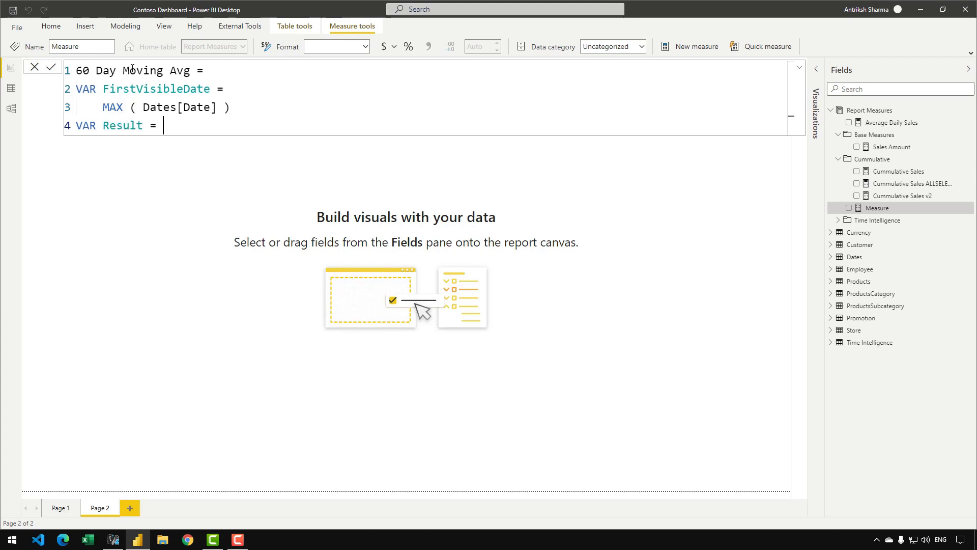
{"action": "key", "text": "Return"}
{"action": "key", "text": "Tab"}
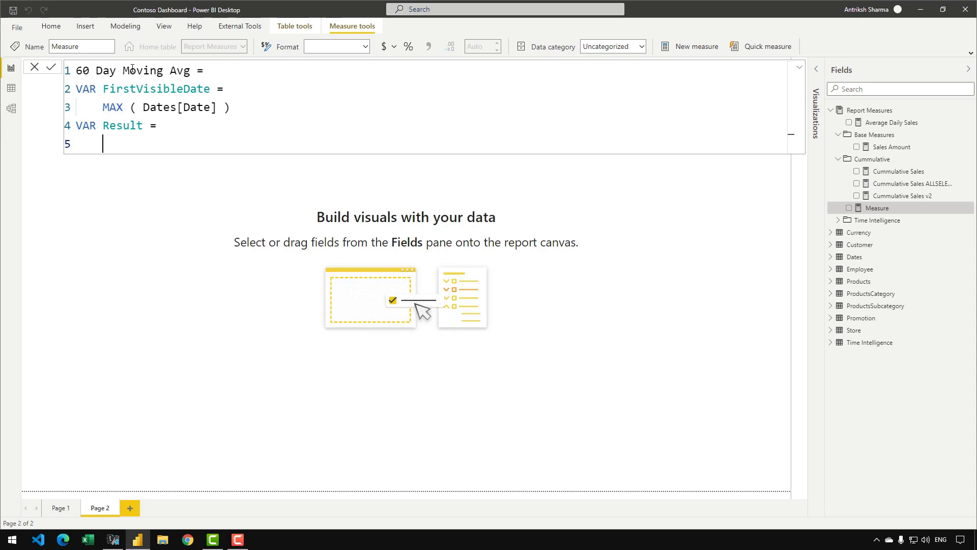
- Start the Result expression with CALCULATE, using [Average Daily Sales] as its first argument on its own line
{"action": "type", "text": "CALCU"}
{"action": "key", "text": "Tab"}
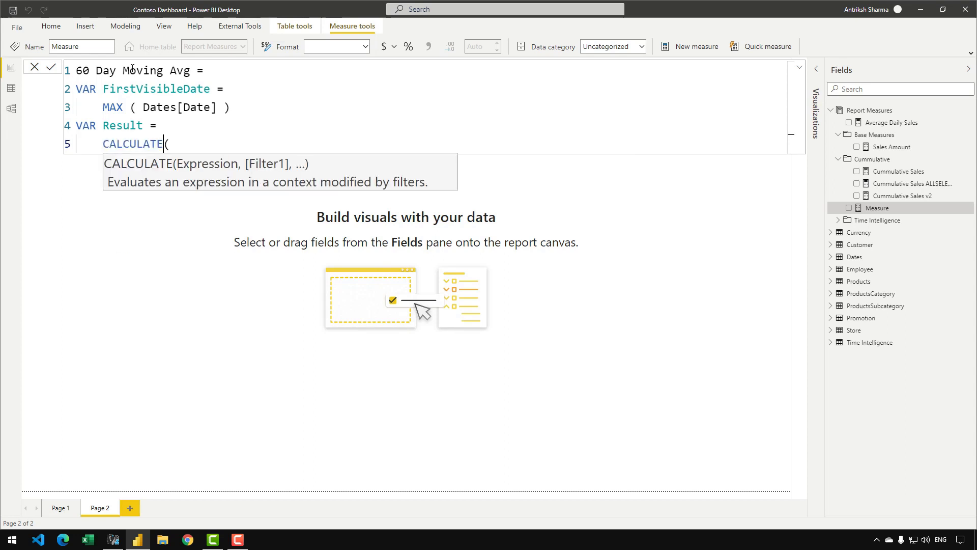
{"action": "key", "text": "End"}
{"action": "key", "text": "Return"}
{"action": "key", "text": "Tab"}
{"action": "type", "text": "["}
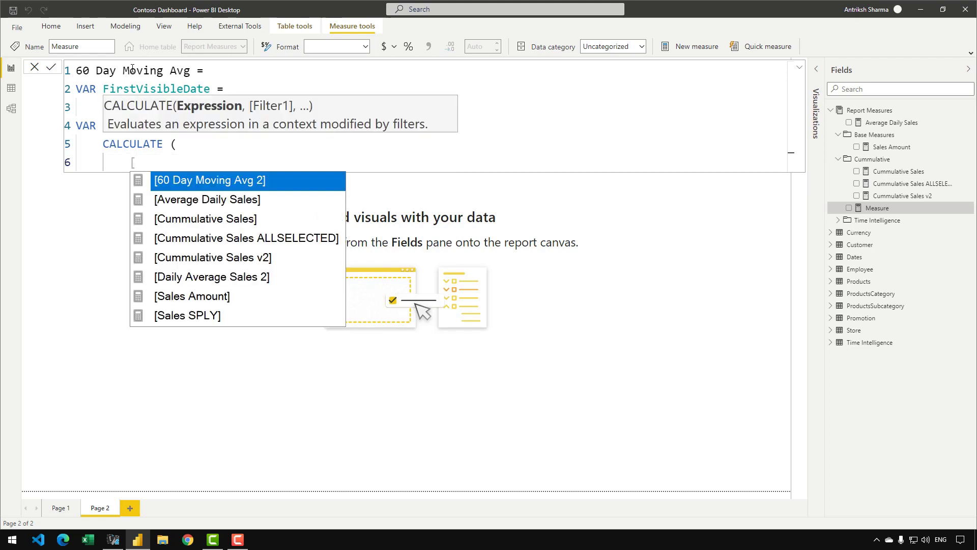
{"action": "type", "text": "Average Daily Sales]"}
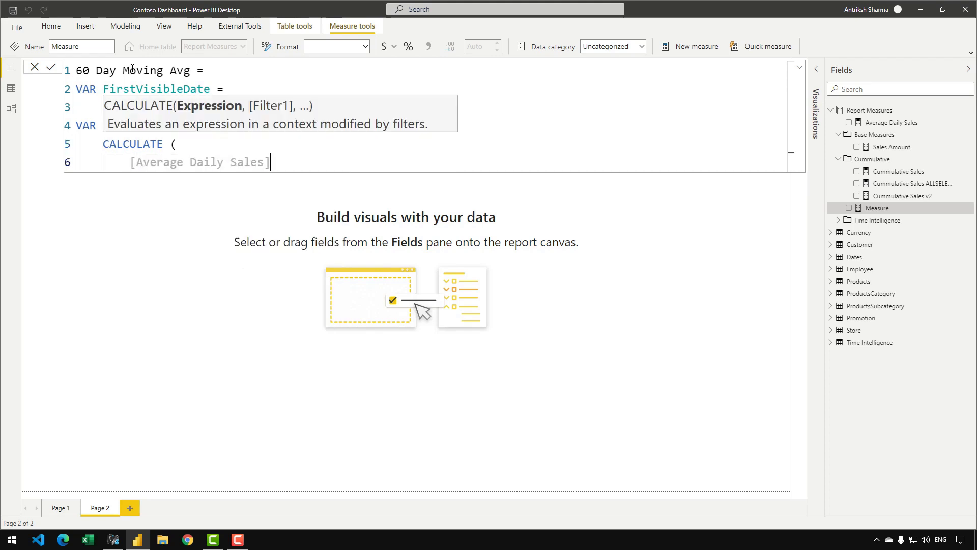
{"action": "type", "text": ","}
{"action": "key", "text": "shift+Return"}
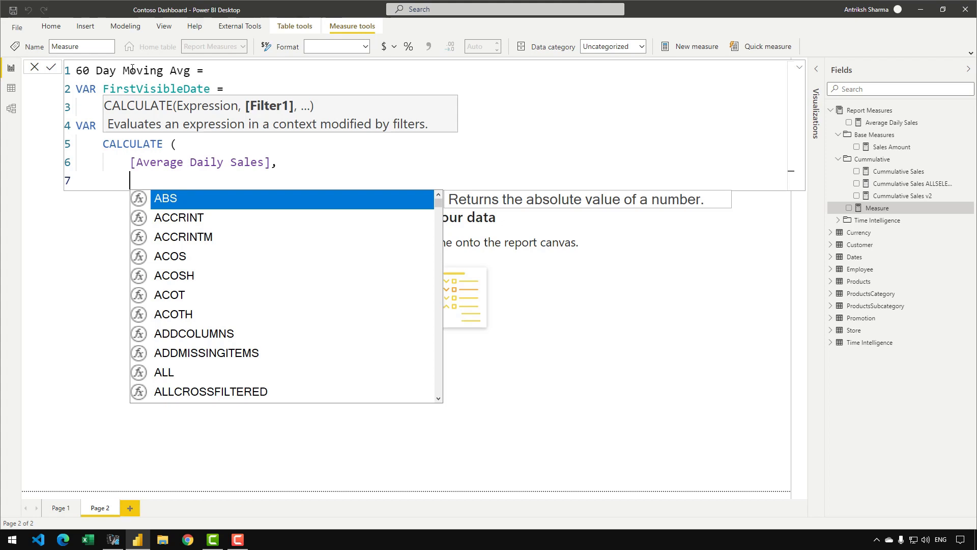
- Add a DATESINPERIOD filter to CALCULATE with Dates[Date] as the dates and FirstVisibleDate as the start date
{"action": "type", "text": "DATESIN"}
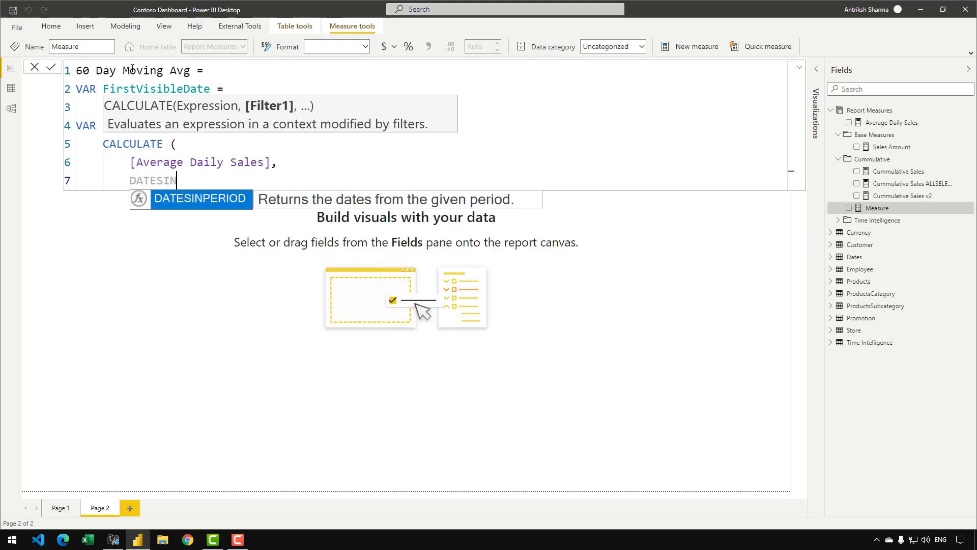
{"action": "key", "text": "Tab"}
{"action": "type", "text": "( "}
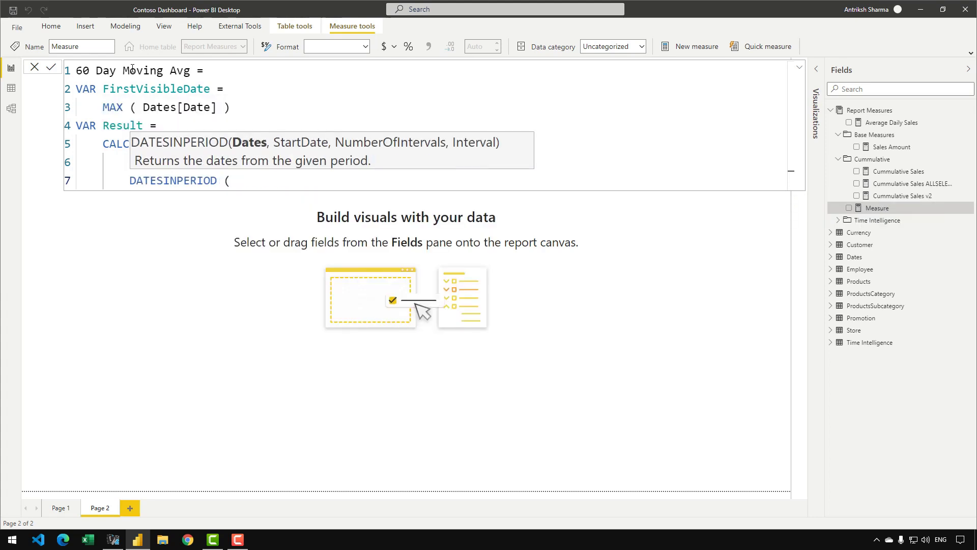
{"action": "type", "text": "Dates[d"}
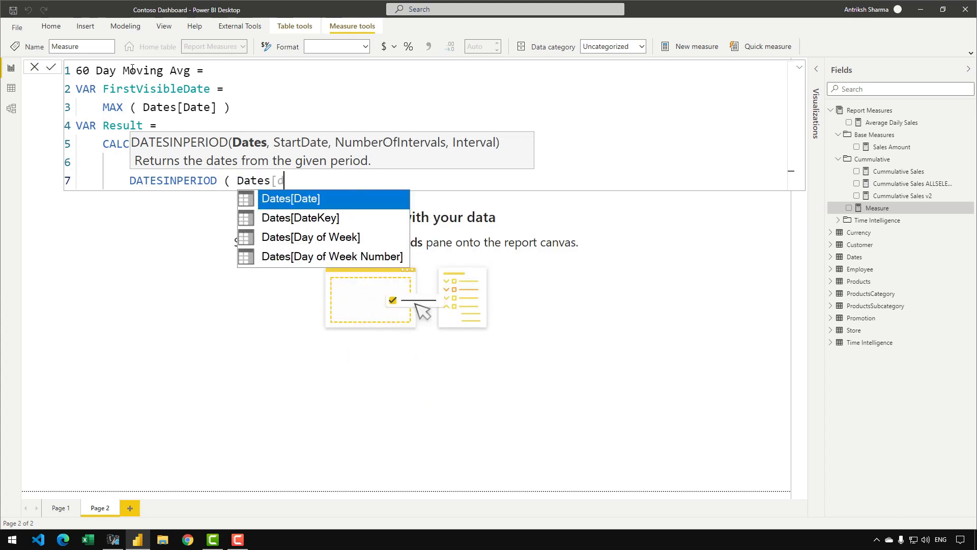
{"action": "key", "text": "Tab"}
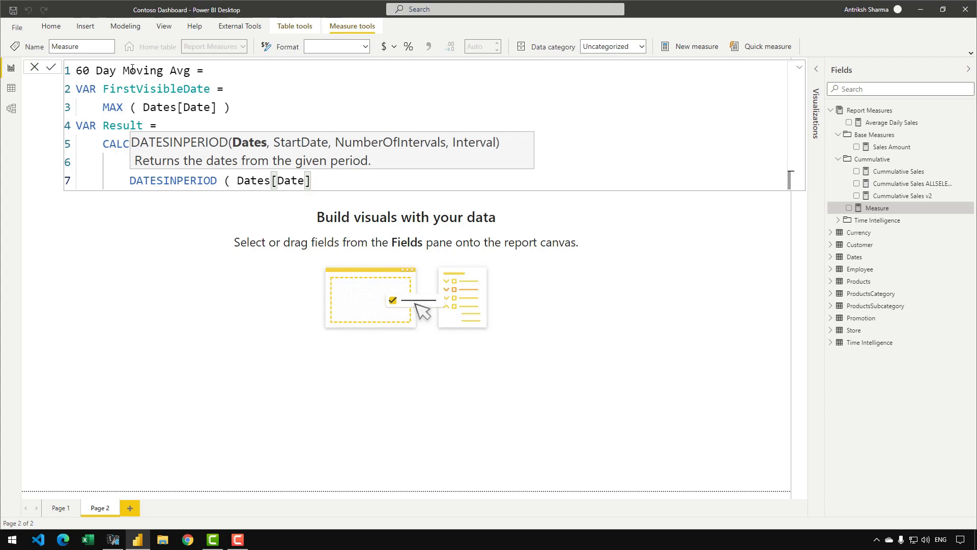
{"action": "type", "text": ","}
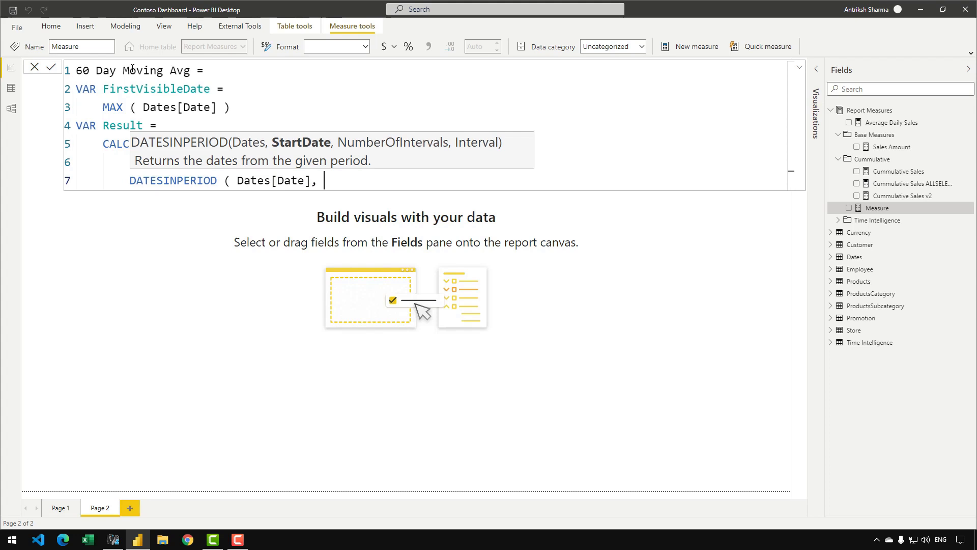
{"action": "type", "text": "Firstvi"}
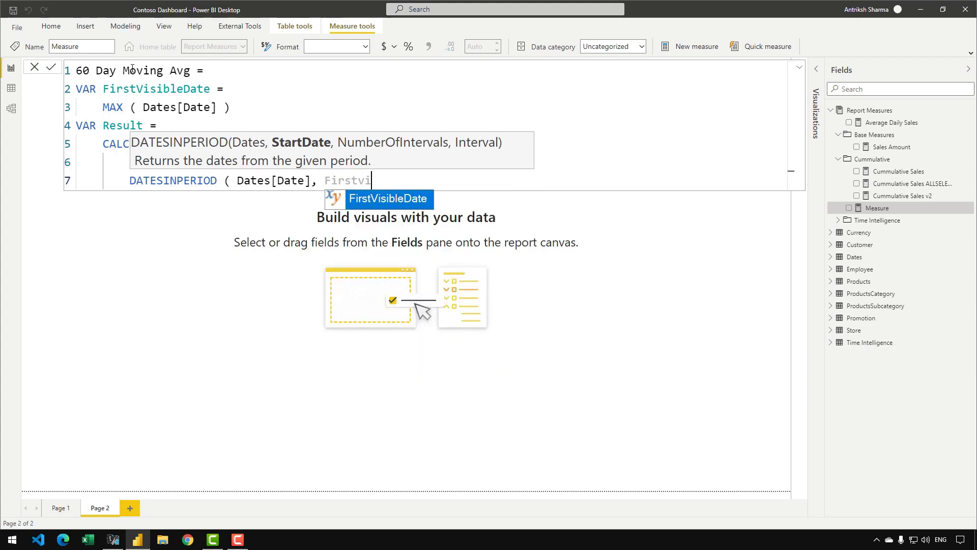
{"action": "key", "text": "Tab"}
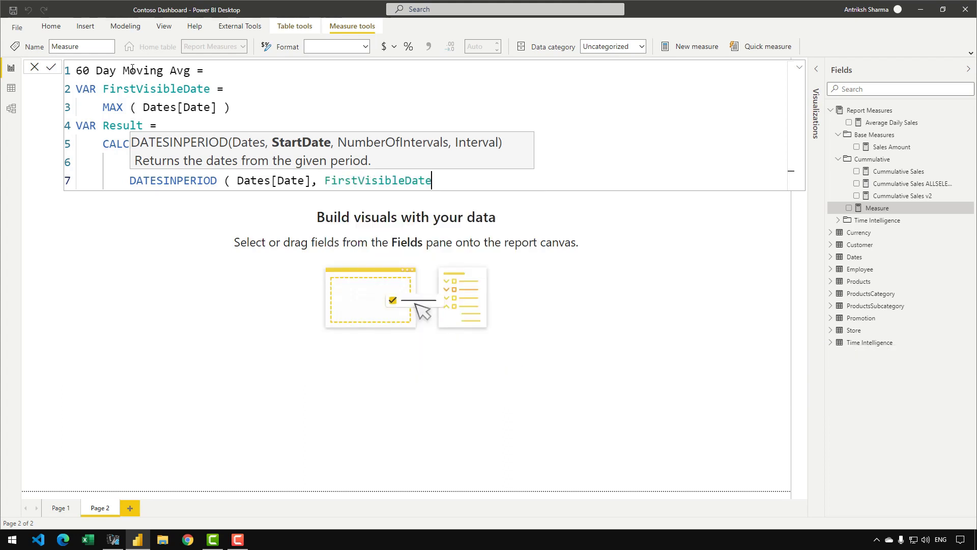
{"action": "type", "text": ","}
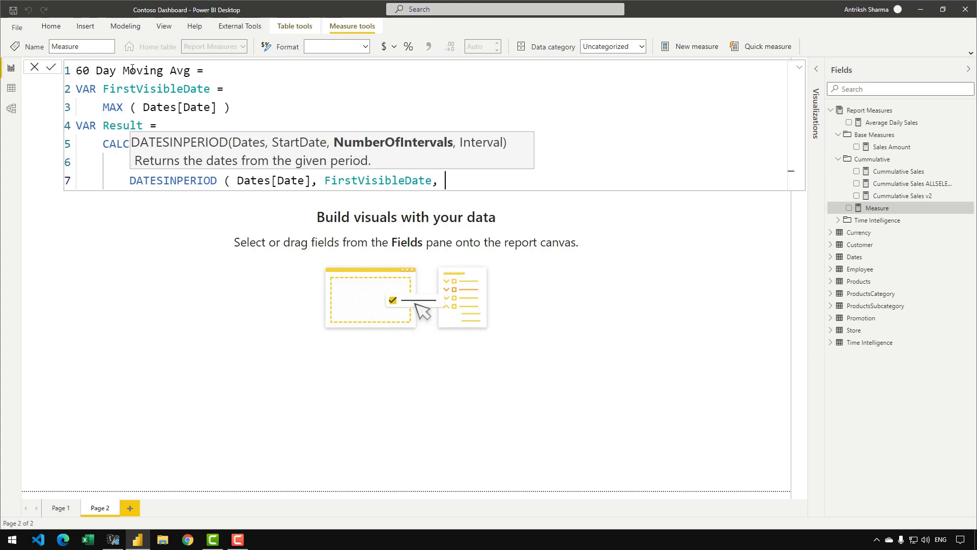
- Complete DATESINPERIOD with -60 intervals of DAY and close both it and the CALCULATE function
{"action": "type", "text": " -60"}
{"action": "type", "text": ","}
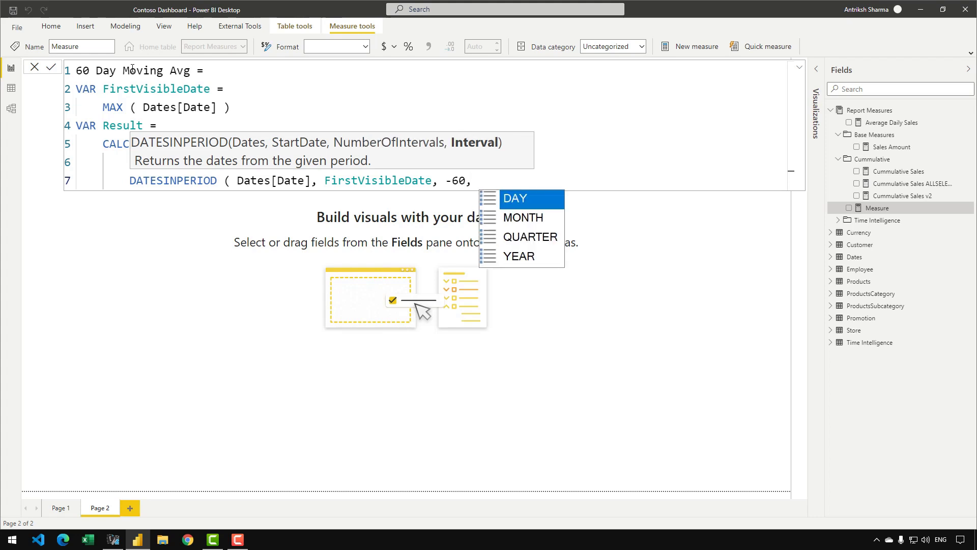
{"action": "key", "text": "Tab"}
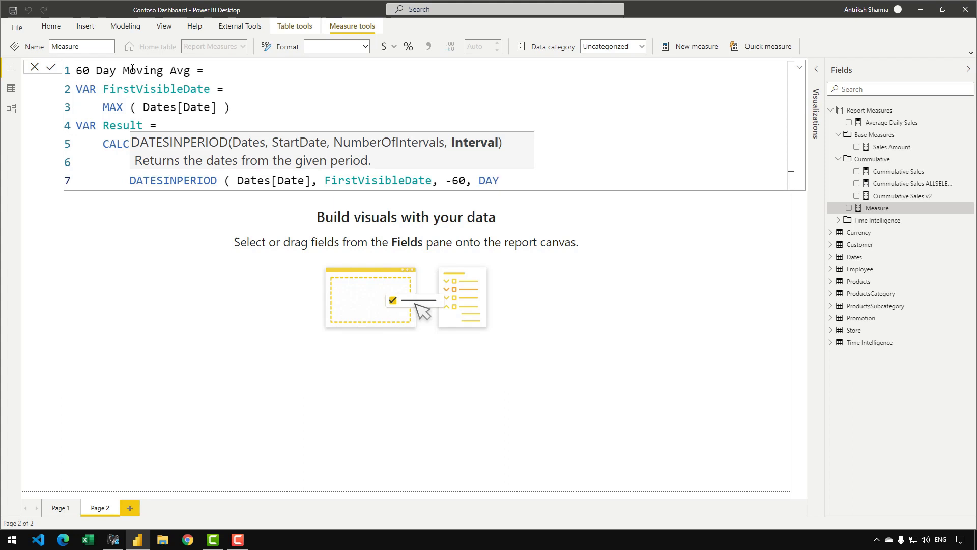
{"action": "key", "text": "BackSpace"}
{"action": "key", "text": "BackSpace"}
{"action": "key", "text": "BackSpace"}
{"action": "key", "text": "BackSpace"}
{"action": "key", "text": "BackSpace"}
{"action": "type", "text": ","}
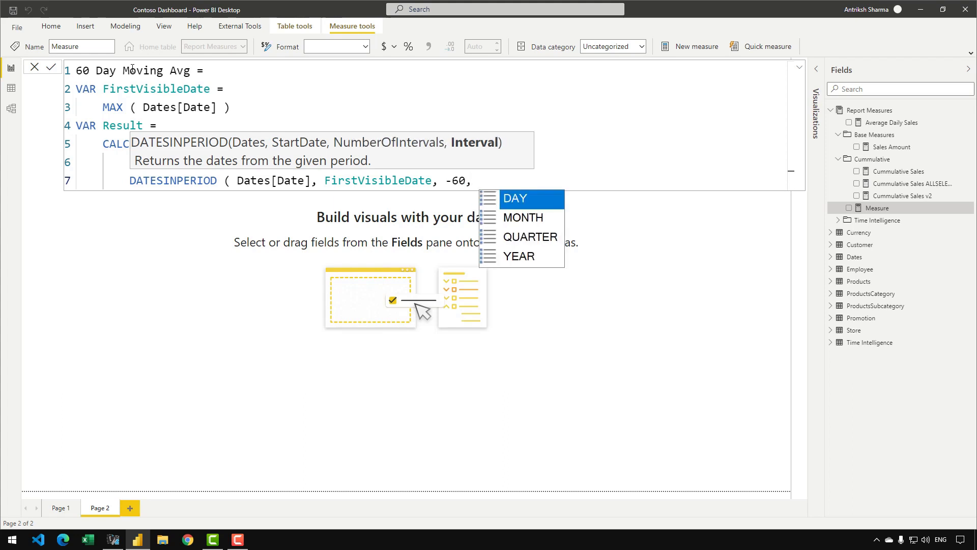
{"action": "key", "text": "Tab"}
{"action": "type", "text": "("}
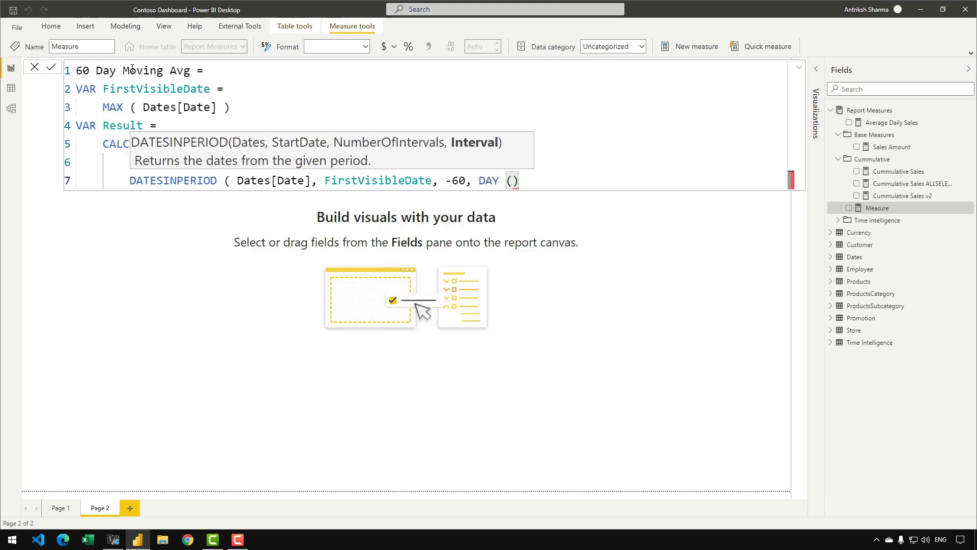
{"action": "key", "text": "BackSpace"}
{"action": "type", "text": ")"}
{"action": "key", "text": "shift+Return"}
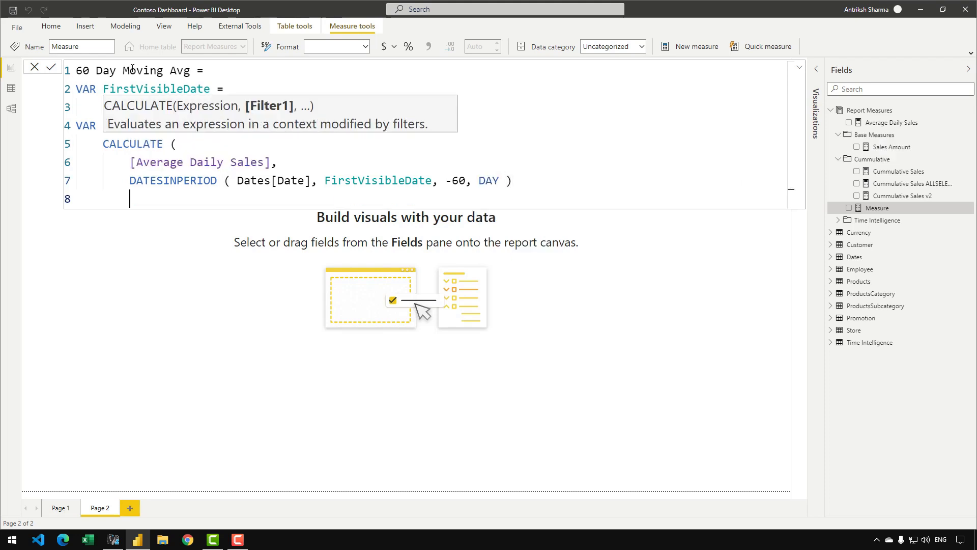
{"action": "type", "text": ")"}
{"action": "key", "text": "shift+Return"}
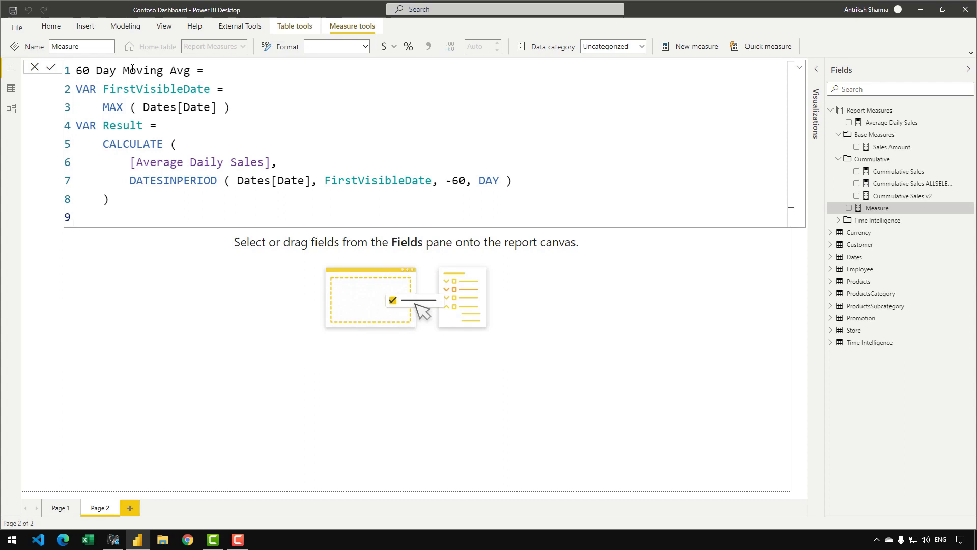
- Finish the formula with RETURN Result, commit the measure and collapse the formula editor
{"action": "type", "text": "RETURN"}
{"action": "key", "text": "Return"}
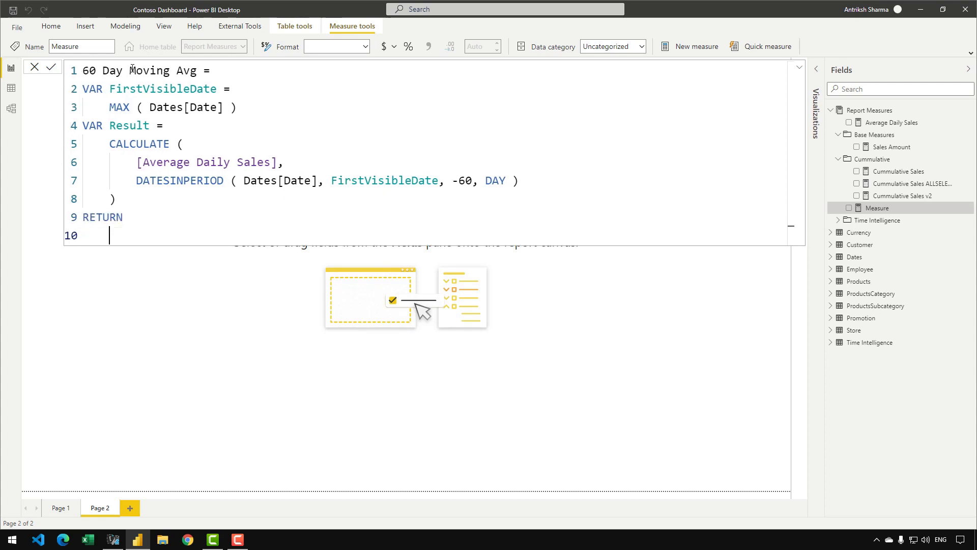
{"action": "type", "text": "Result"}
{"action": "key", "text": "Return"}
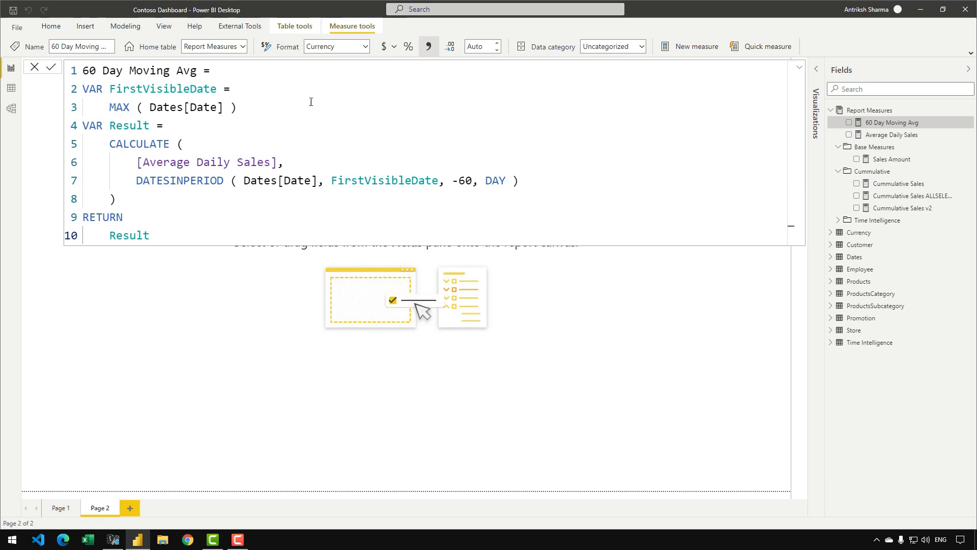
{"action": "left_click", "coordinate": [800, 68]}
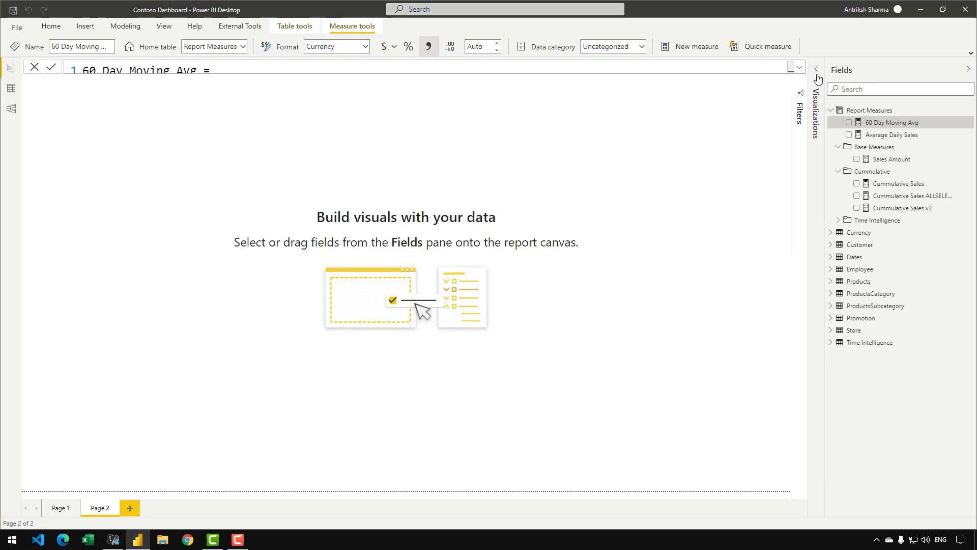
- Insert a line chart on Page 2 and enlarge it across the full page width
{"action": "left_click", "coordinate": [764, 131]}
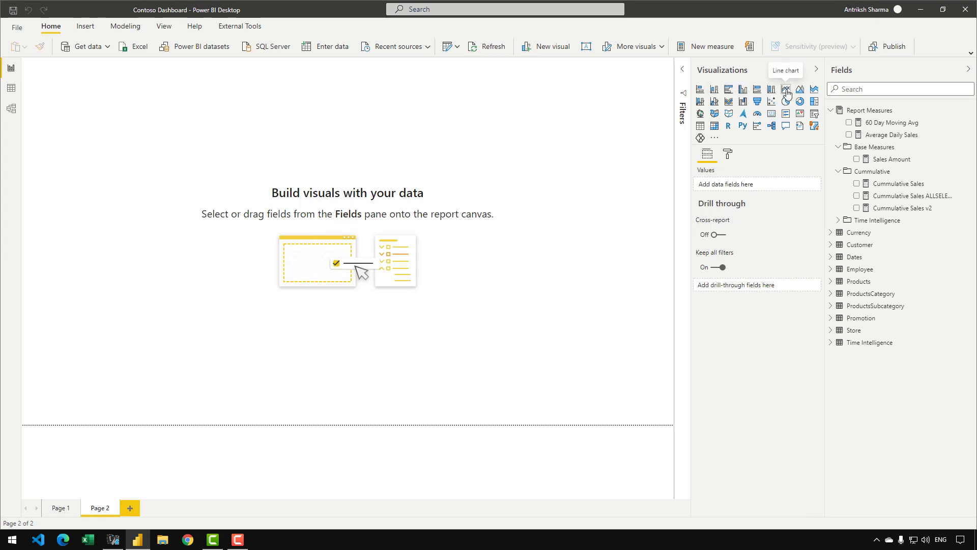
{"action": "left_click", "coordinate": [786, 90]}
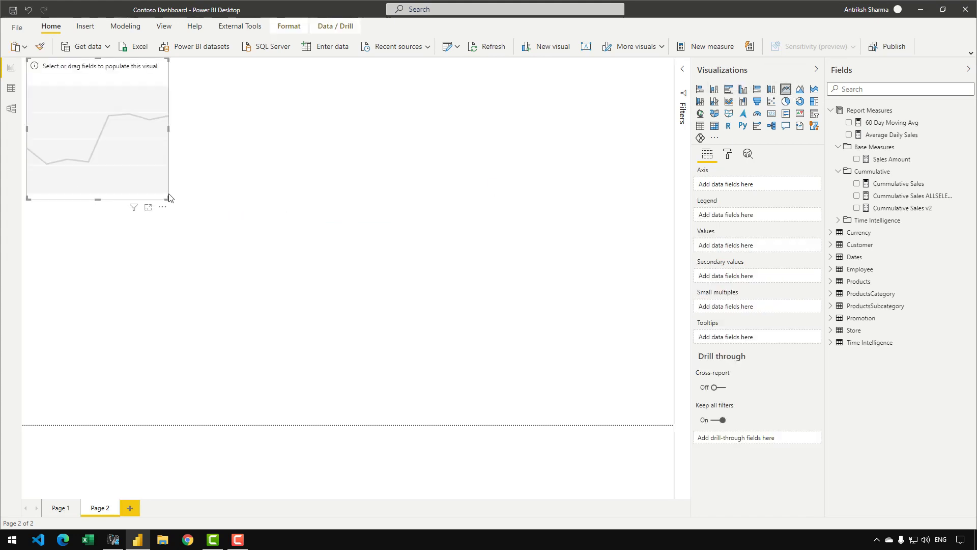
{"action": "left_click_drag", "start_coordinate": [168, 199], "coordinate": [712, 349]}
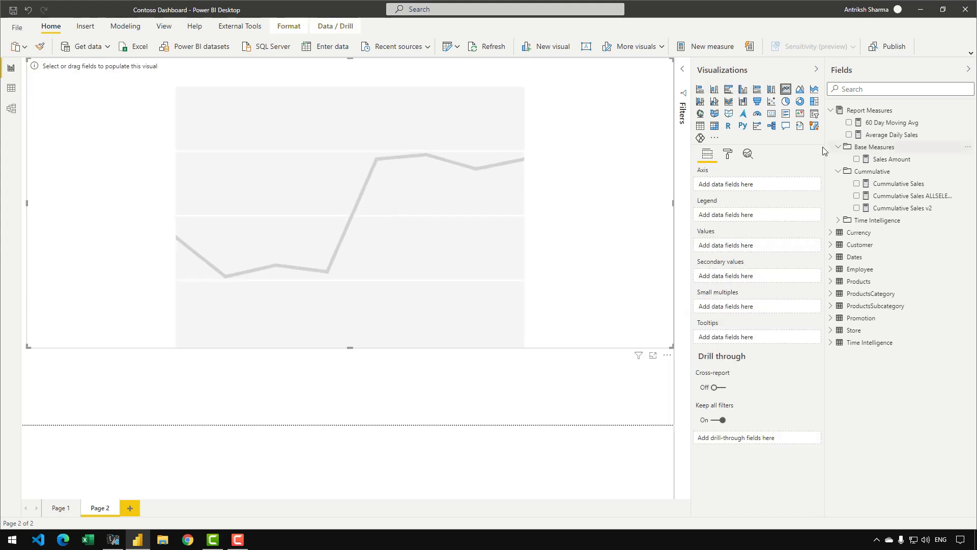
- Plot Sales Amount in the line chart with Date from the Dates table on the axis
{"action": "left_click", "coordinate": [856, 159]}
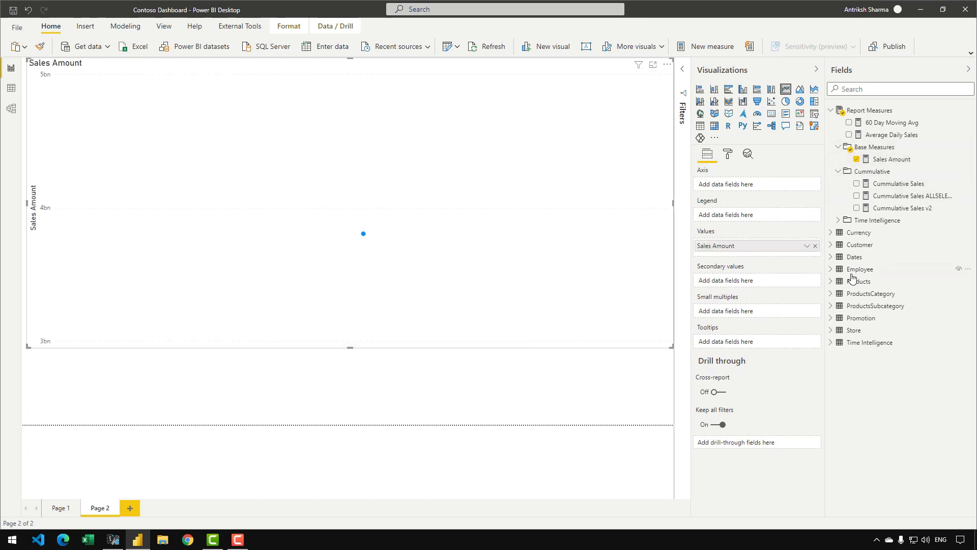
{"action": "left_click", "coordinate": [831, 256]}
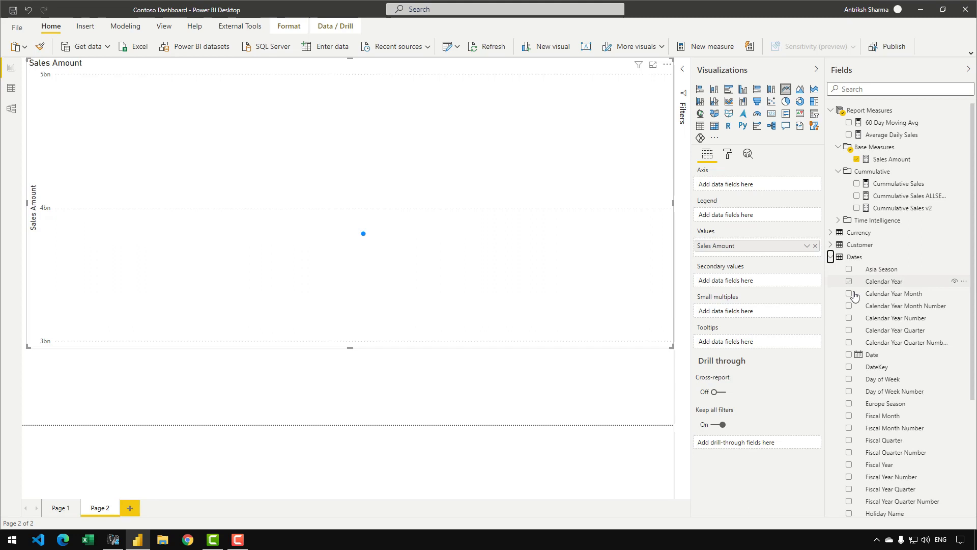
{"action": "left_click", "coordinate": [849, 354]}
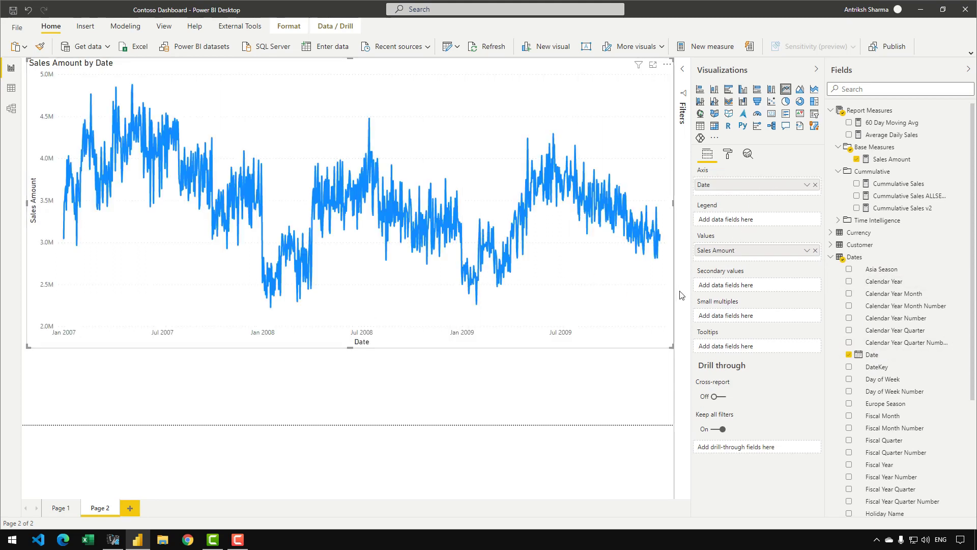
- Add the 60 Day Moving Avg measure to the line chart's values and collapse the formula editor
{"action": "left_click", "coordinate": [860, 123]}
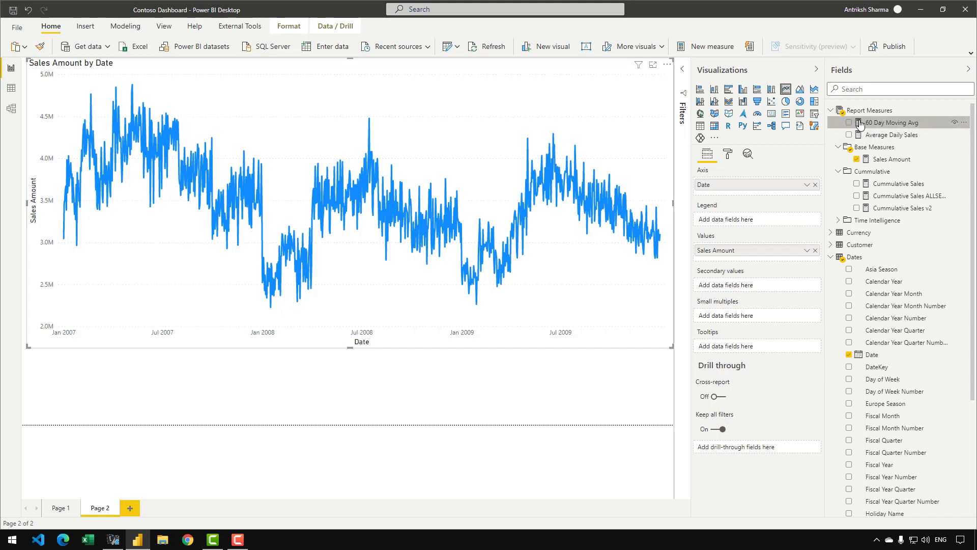
{"action": "left_click", "coordinate": [682, 67]}
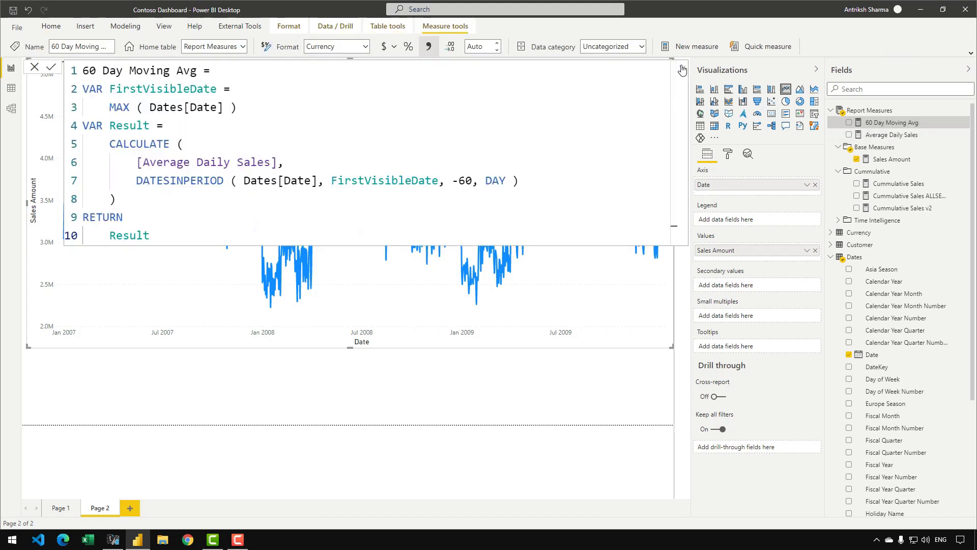
{"action": "left_click", "coordinate": [849, 123]}
{"action": "left_click", "coordinate": [681, 71]}
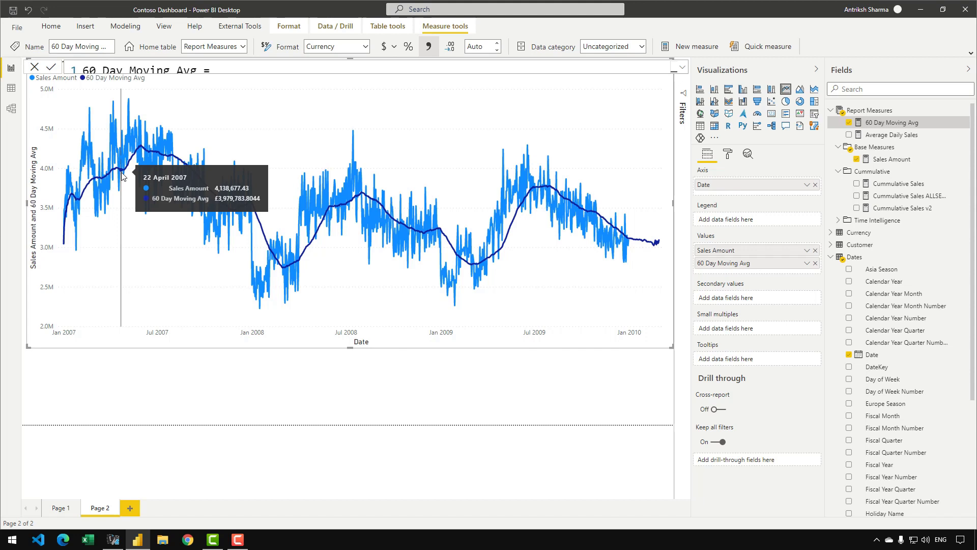
- Color the chart's Sales Amount line light gray and its 60 Day Moving Avg line red
{"action": "left_click", "coordinate": [728, 156]}
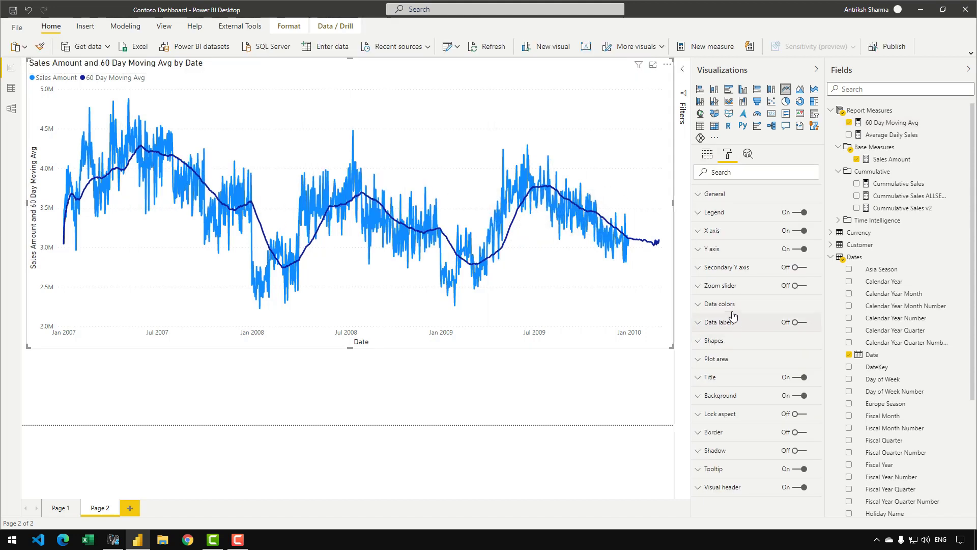
{"action": "left_click", "coordinate": [733, 311]}
{"action": "left_click", "coordinate": [714, 339]}
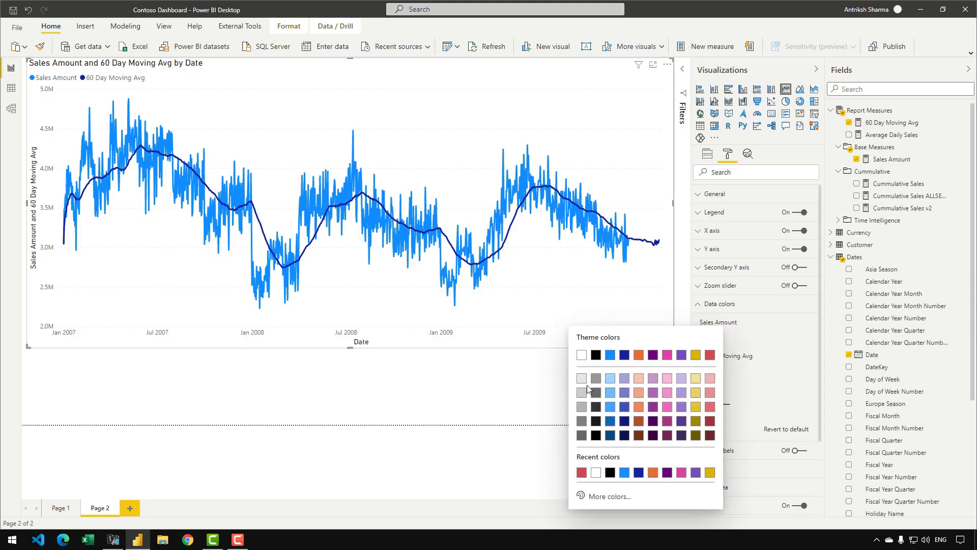
{"action": "left_click", "coordinate": [582, 406]}
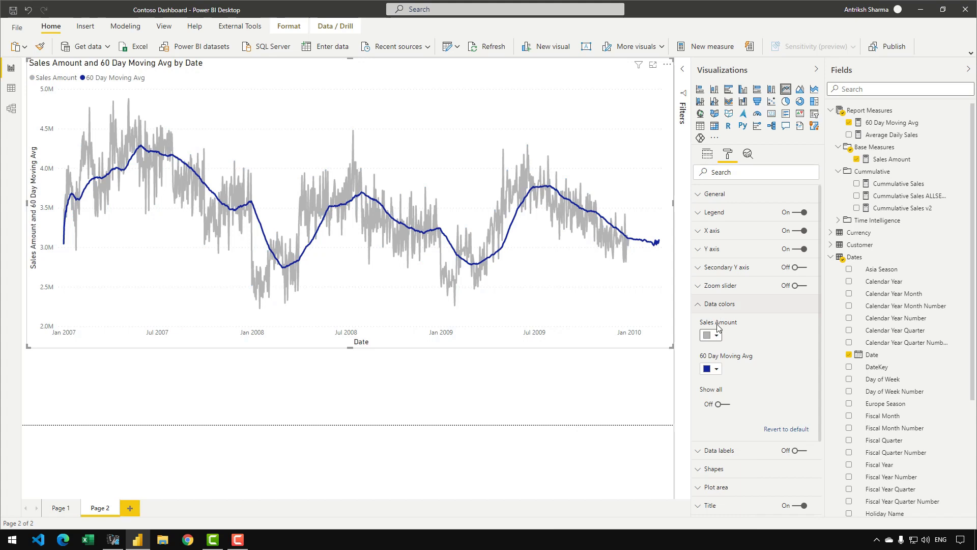
{"action": "left_click", "coordinate": [716, 369]}
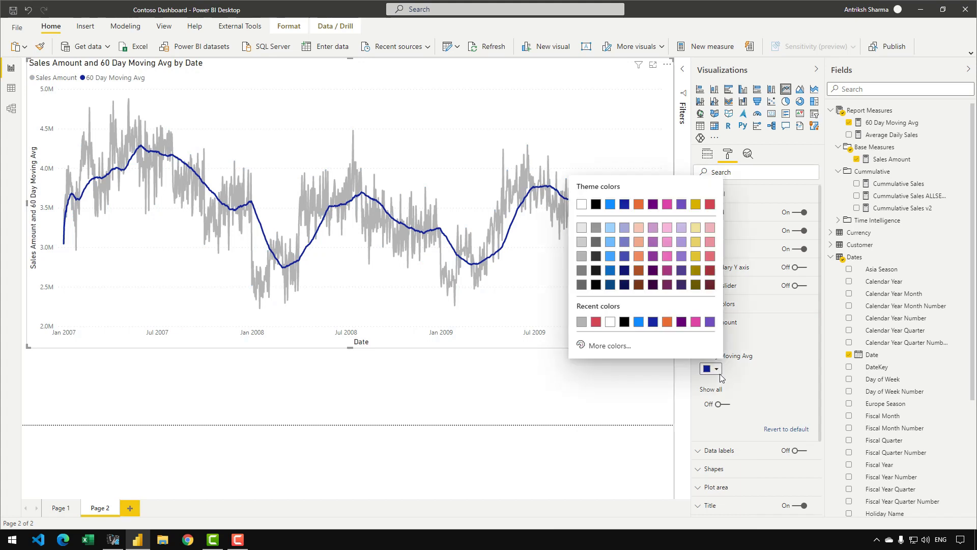
{"action": "left_click", "coordinate": [595, 321]}
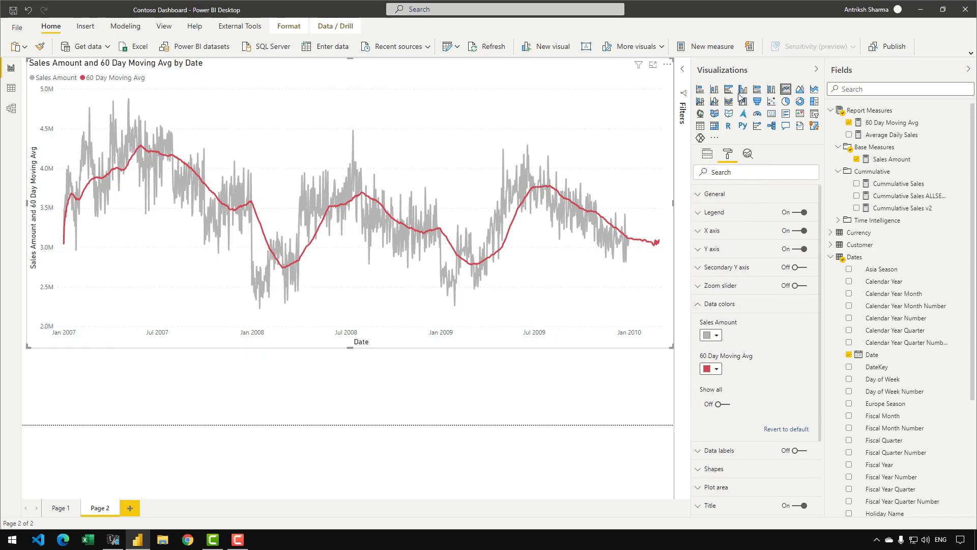
- Collapse the Visualizations and Fields panes and reduce the line chart's height from its lower edge
{"action": "left_click", "coordinate": [816, 69]}
{"action": "left_click", "coordinate": [968, 69]}
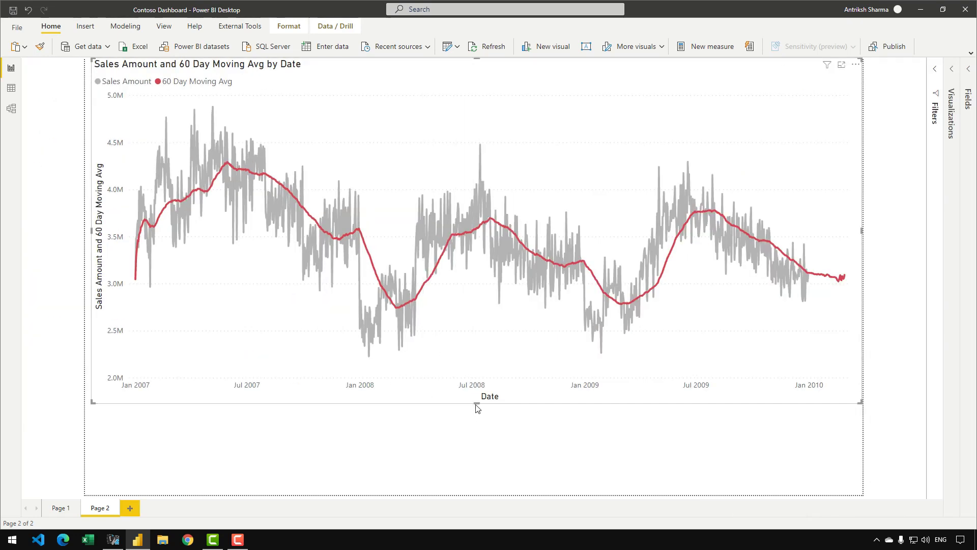
{"action": "left_click_drag", "start_coordinate": [476, 403], "coordinate": [497, 306]}
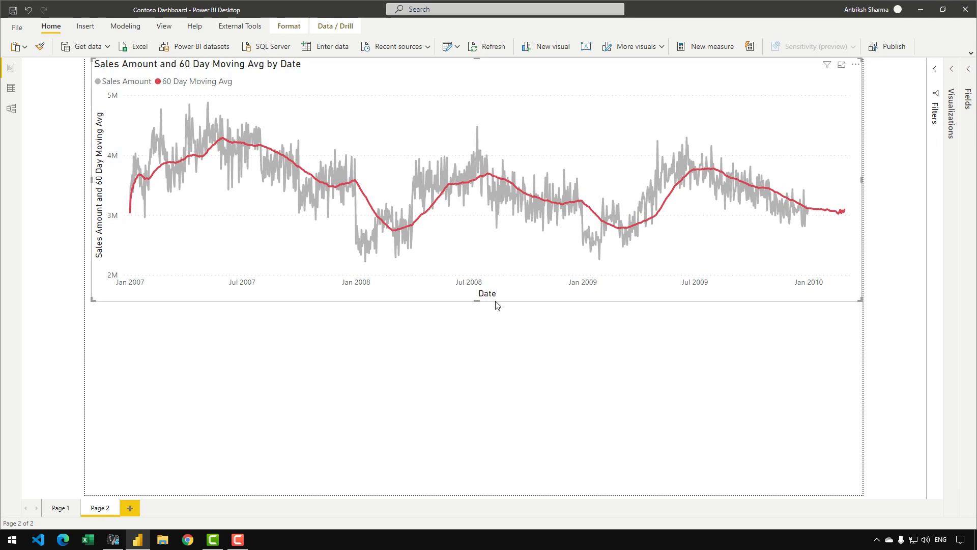
- Show the complete DAX formula of the 60 Day Moving Avg measure from the Report Measures table
{"action": "left_click", "coordinate": [970, 81]}
{"action": "left_click", "coordinate": [881, 112]}
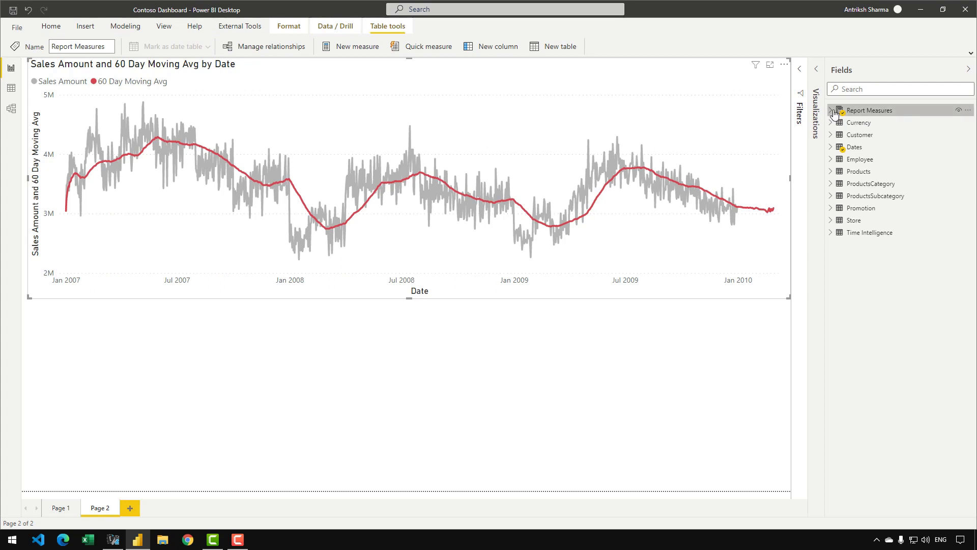
{"action": "left_click", "coordinate": [881, 111]}
{"action": "left_click", "coordinate": [894, 123]}
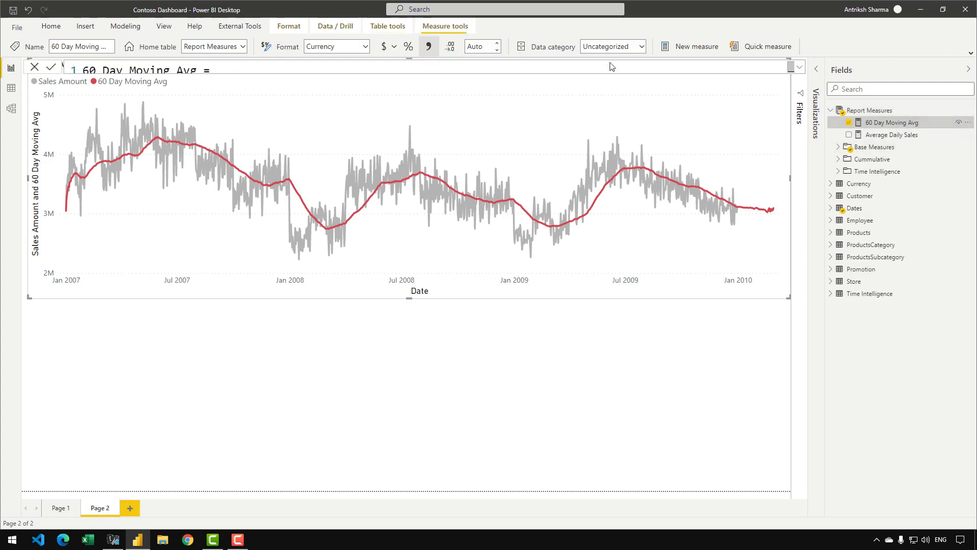
{"action": "left_click", "coordinate": [800, 67]}
- Set the DATESINPERIOD interval in the 60 Day Moving Avg formula to -30 days and commit it
{"action": "left_click", "coordinate": [465, 181]}
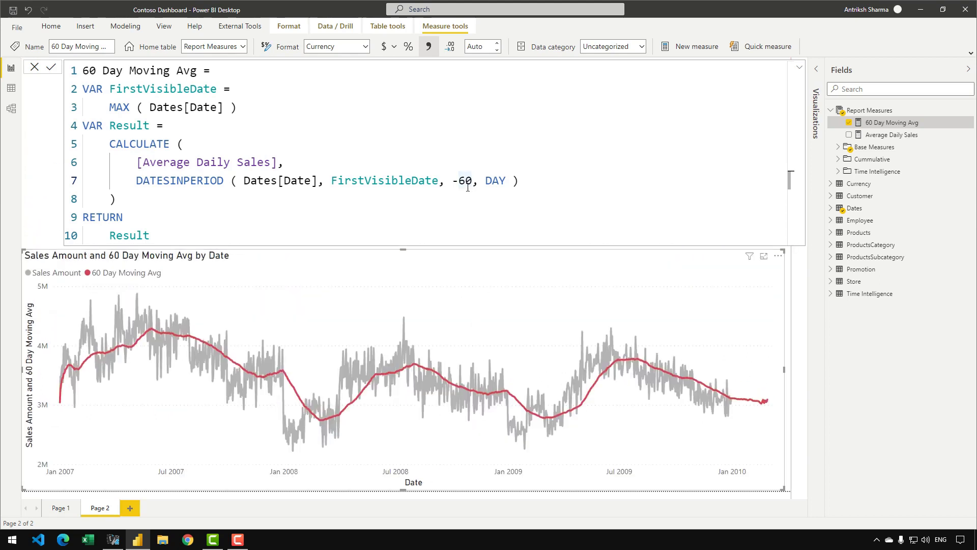
{"action": "double_click", "coordinate": [464, 182]}
{"action": "key", "text": "shift+Right"}
{"action": "type", "text": "3"}
{"action": "key", "text": "Return"}
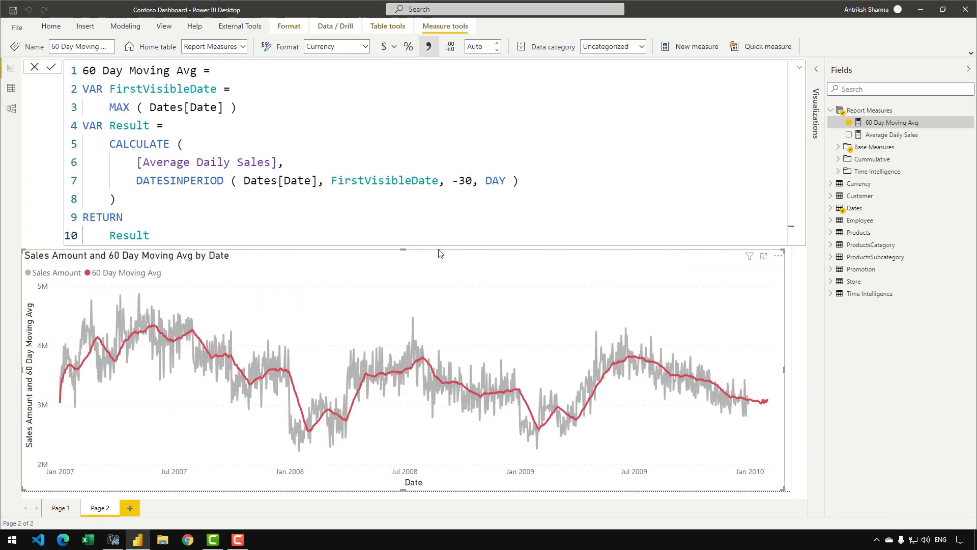
- Change the moving average's DATESINPERIOD interval to -90 days and apply the formula
{"action": "left_click_drag", "start_coordinate": [459, 181], "coordinate": [465, 181]}
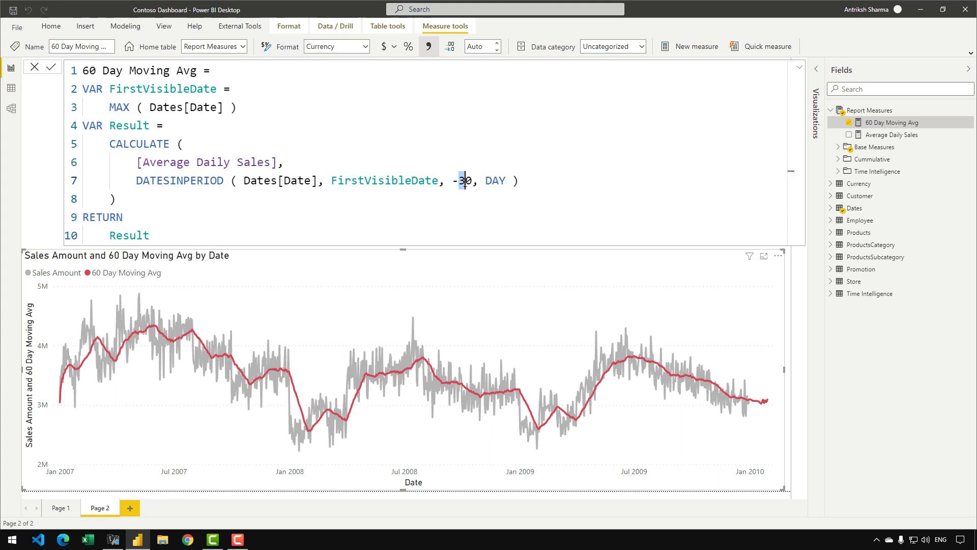
{"action": "type", "text": "9"}
{"action": "key", "text": "Return"}
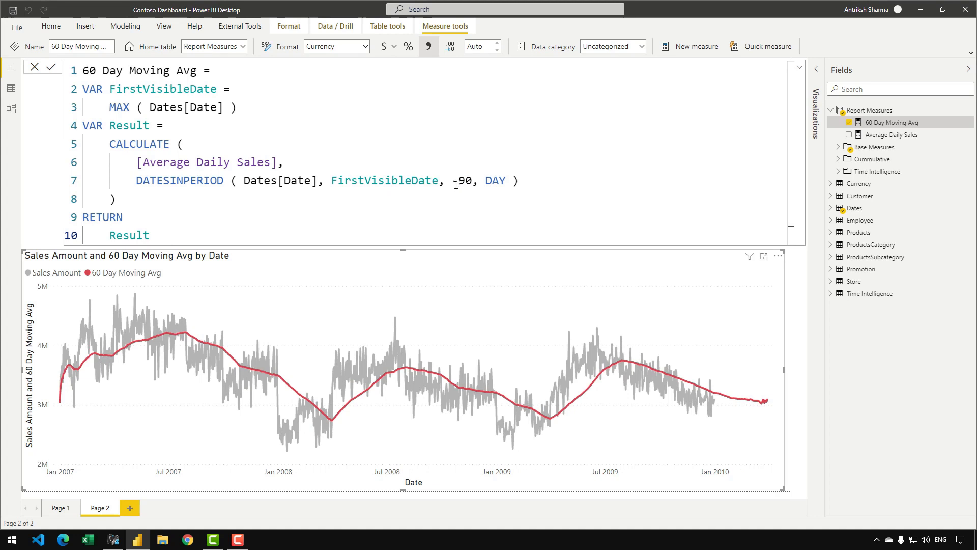
- Shorten the moving average's DATESINPERIOD interval to -10 days and apply the formula
{"action": "left_click_drag", "start_coordinate": [456, 184], "coordinate": [465, 182]}
{"action": "key", "text": "ctrl+z"}
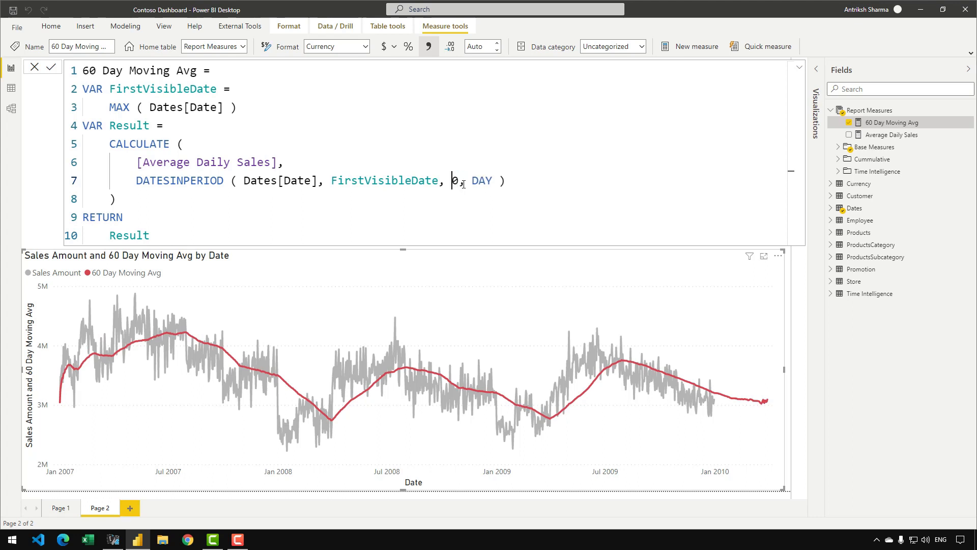
{"action": "key", "text": "Return"}
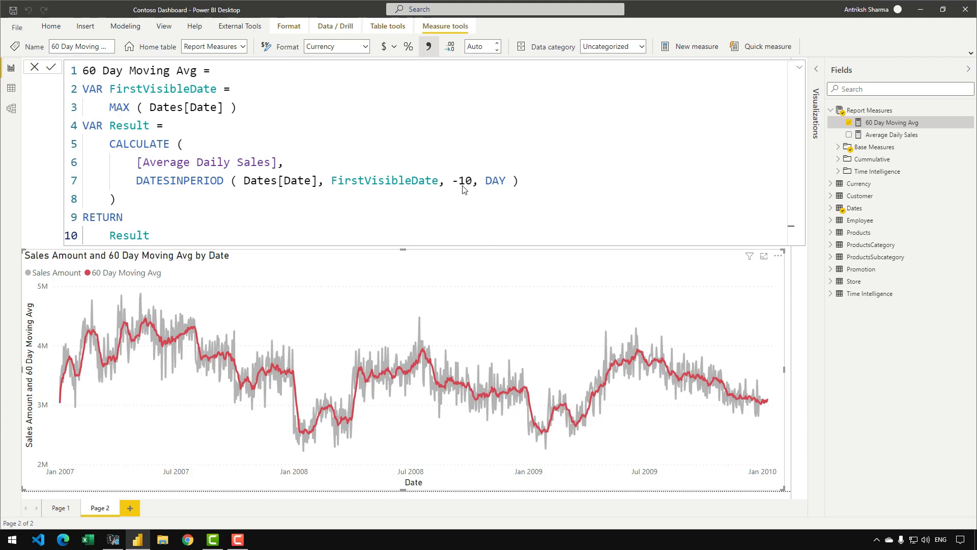
- Set the moving average's DATESINPERIOD interval back to -60 days and commit the measure
{"action": "double_click", "coordinate": [466, 182]}
{"action": "key", "text": "BackSpace"}
{"action": "type", "text": "6"}
{"action": "key", "text": "Return"}
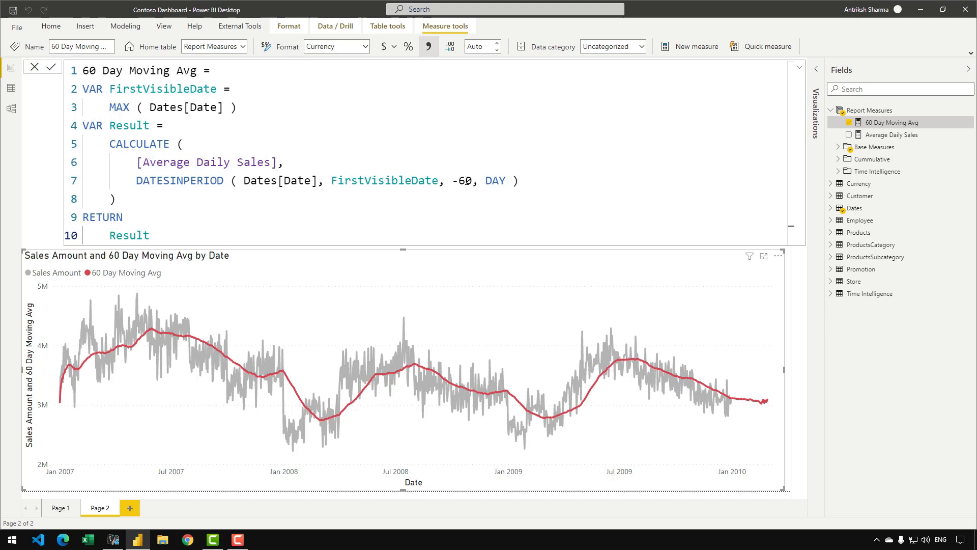
- Open the Performance analyzer and collapse the formula editor
{"action": "left_click", "coordinate": [468, 181]}
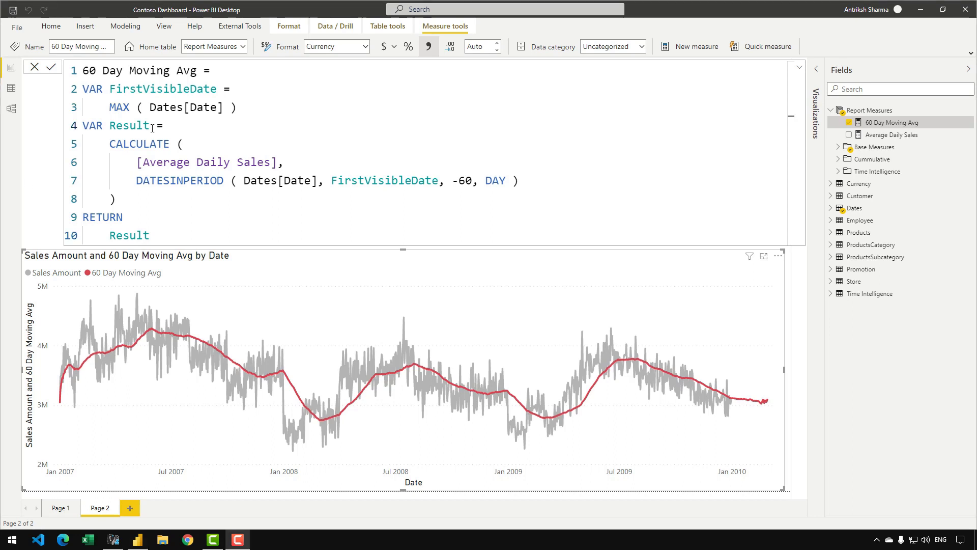
{"action": "left_click", "coordinate": [163, 26]}
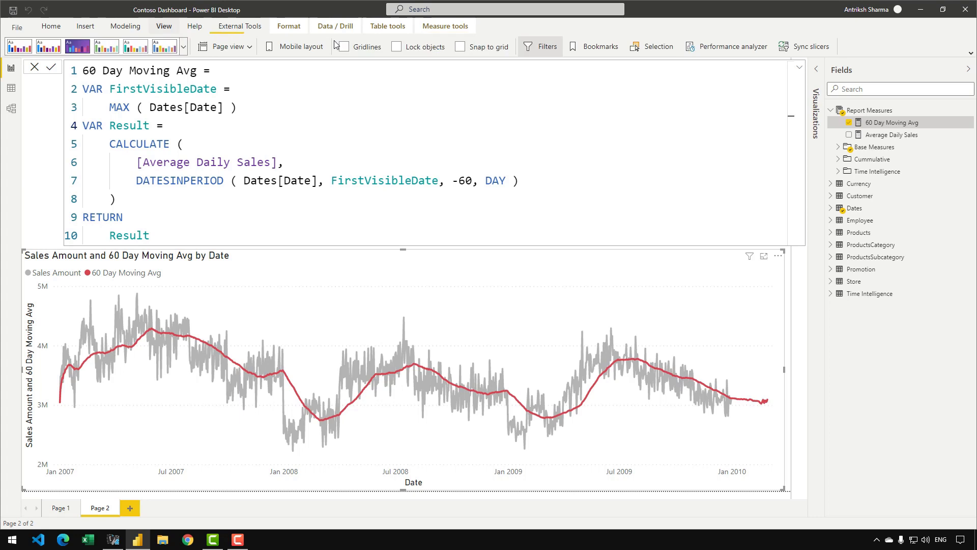
{"action": "left_click", "coordinate": [728, 51]}
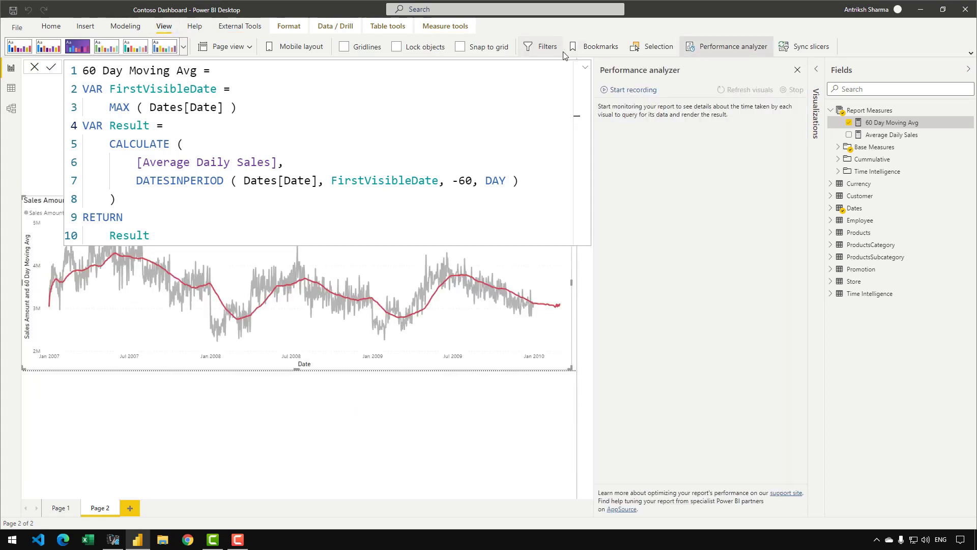
{"action": "left_click", "coordinate": [584, 71]}
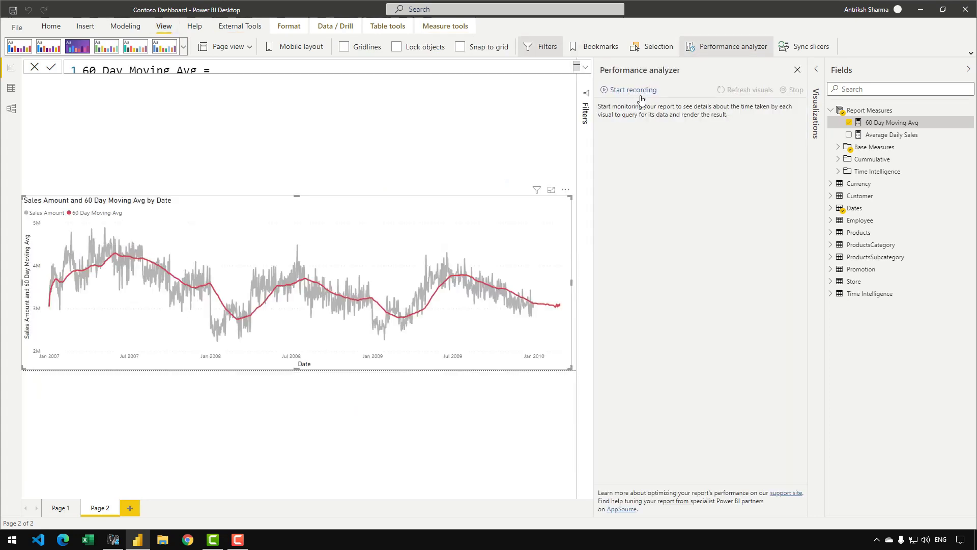
- Record a refresh of the visuals and copy the query behind the Sales Amount and 60 Day Moving Avg chart
{"action": "left_click", "coordinate": [633, 90]}
{"action": "left_click", "coordinate": [750, 90]}
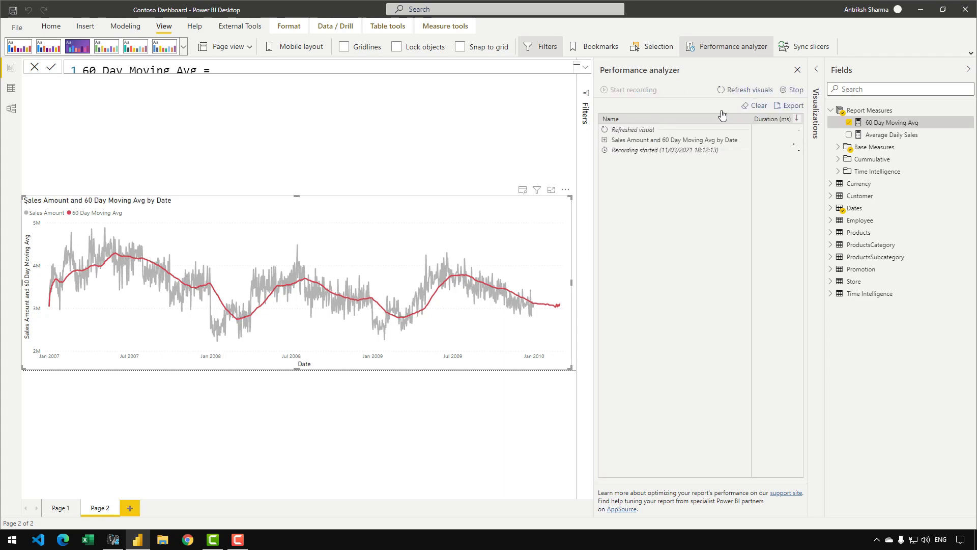
{"action": "left_click", "coordinate": [606, 141]}
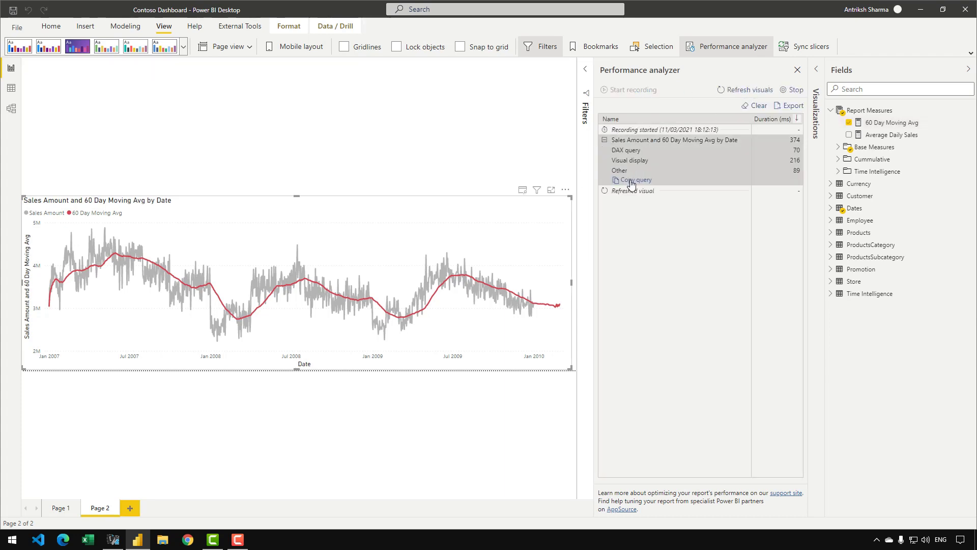
{"action": "left_click", "coordinate": [632, 180]}
- Launch DAX Studio from the report, paste the copied query, and enlarge the query text and editor area
{"action": "left_click", "coordinate": [240, 26]}
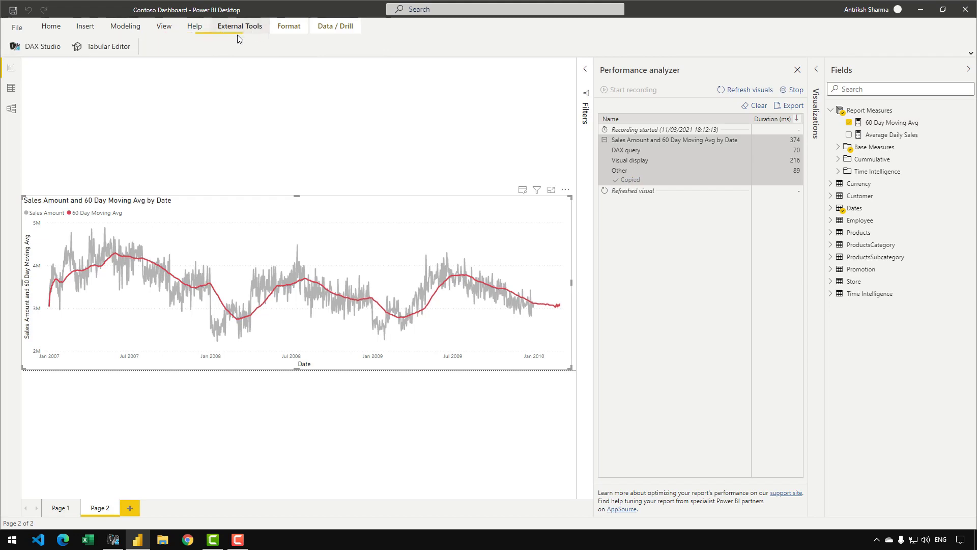
{"action": "left_click", "coordinate": [39, 46]}
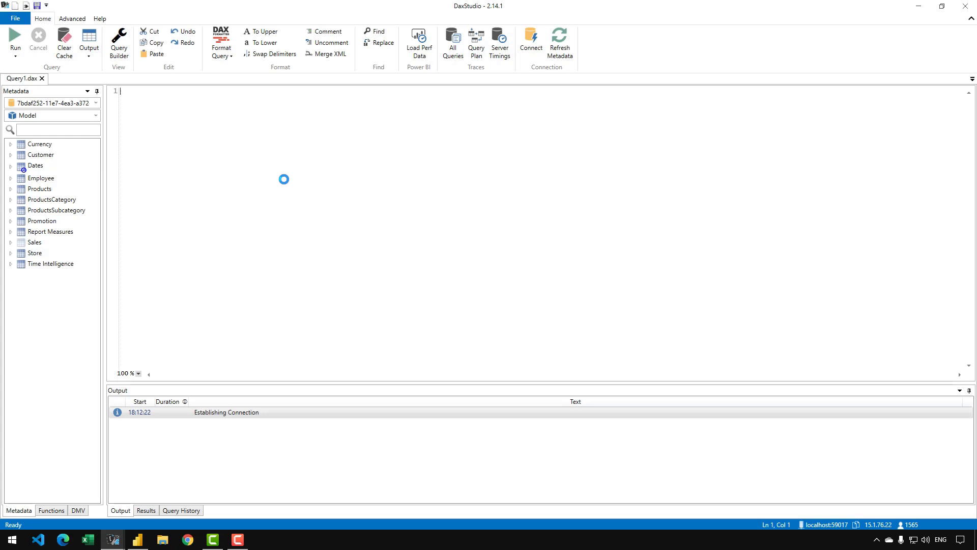
{"action": "key", "text": "ctrl+v"}
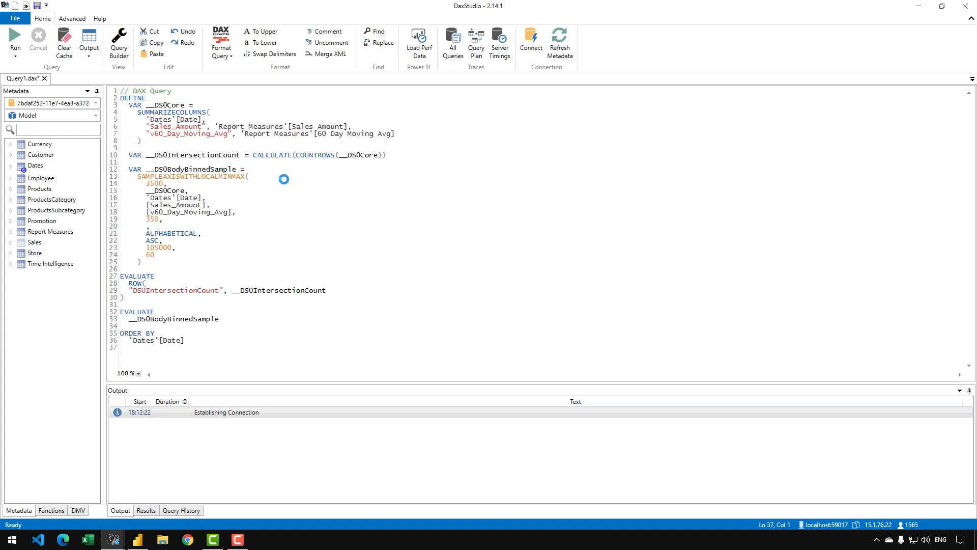
{"action": "scroll", "coordinate": [303, 167], "scroll_direction": "up", "scroll_amount": 5}
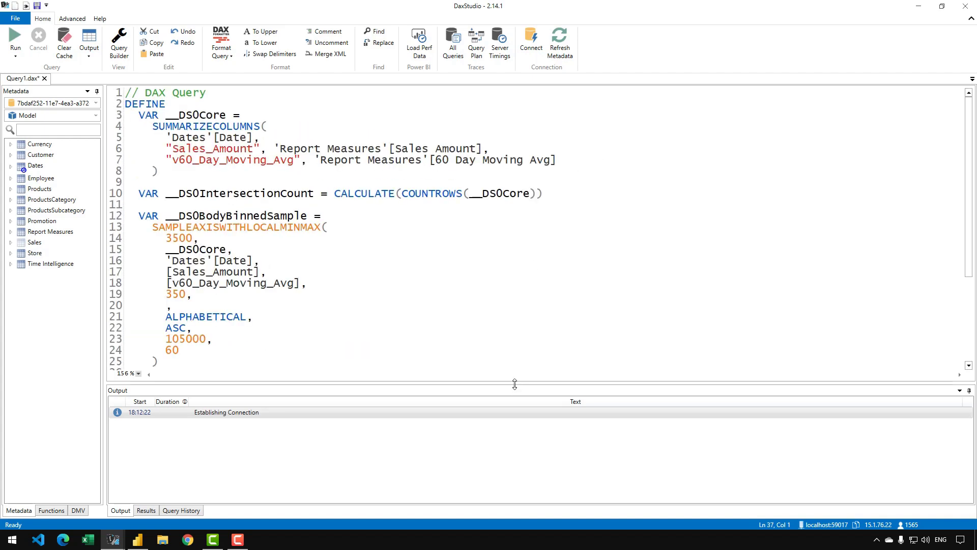
{"action": "left_click_drag", "start_coordinate": [514, 383], "coordinate": [511, 434]}
{"action": "scroll", "coordinate": [310, 277], "scroll_direction": "down", "scroll_amount": 1}
{"action": "scroll", "coordinate": [256, 246], "scroll_direction": "up", "scroll_amount": 1}
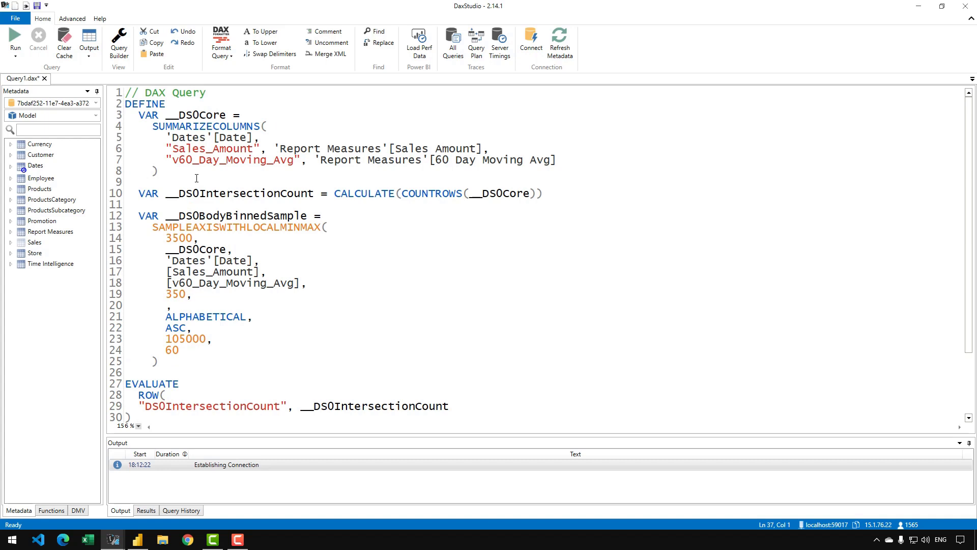
- Reduce the query to its SUMMARIZECOLUMNS expression preceded by EVALUATE, removing the DEFINE header, the other variables and the original output statements
{"action": "left_click_drag", "start_coordinate": [196, 178], "coordinate": [117, 127]}
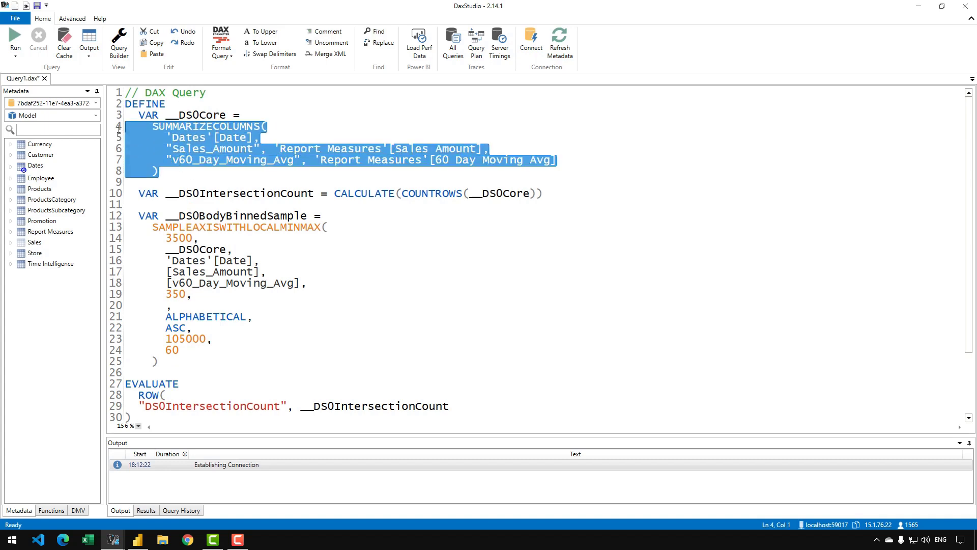
{"action": "left_click_drag", "start_coordinate": [222, 183], "coordinate": [125, 115]}
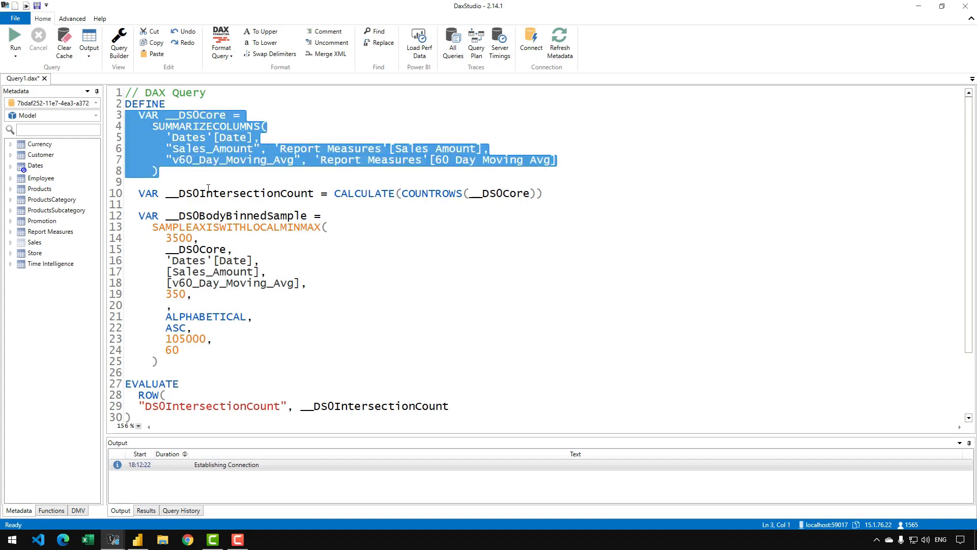
{"action": "left_click", "coordinate": [247, 193]}
{"action": "left_click_drag", "start_coordinate": [136, 194], "coordinate": [437, 411]}
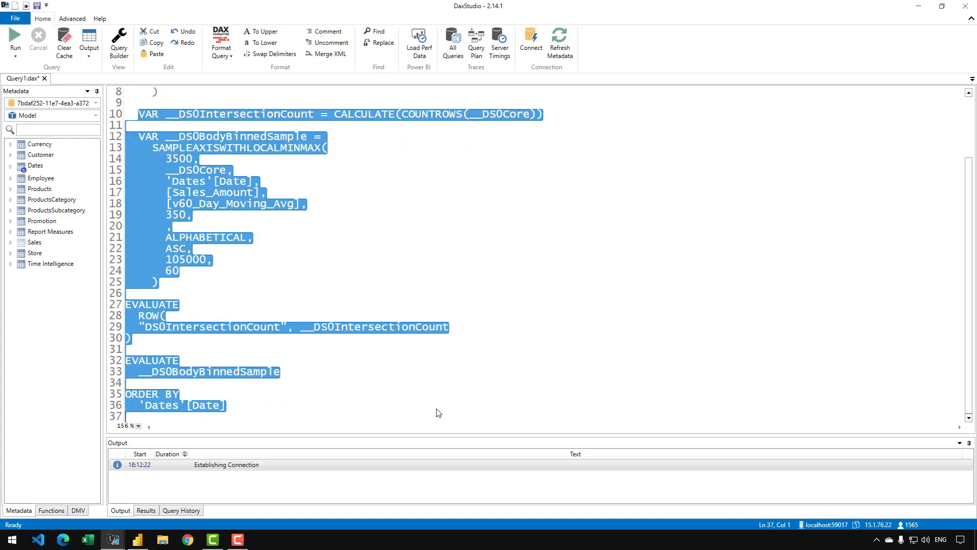
{"action": "left_click", "coordinate": [426, 315]}
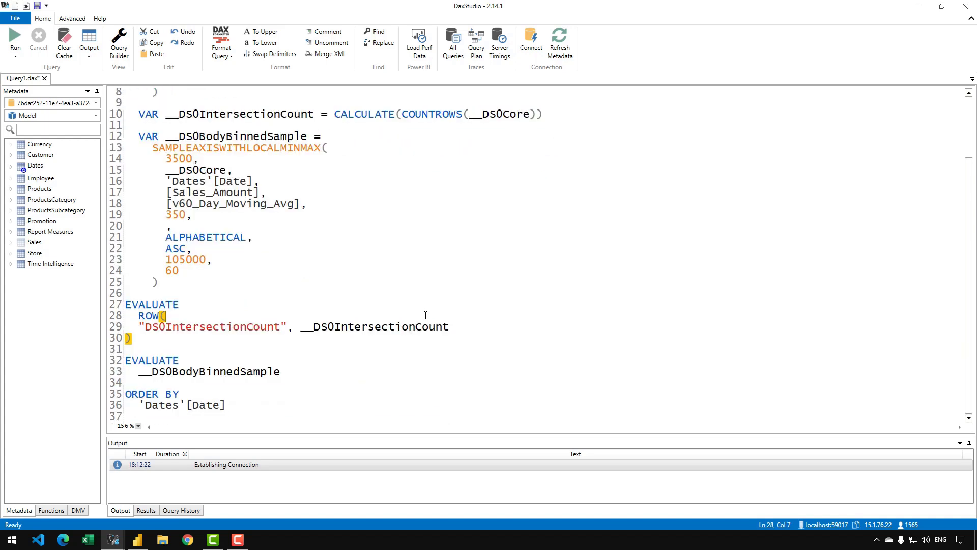
{"action": "scroll", "coordinate": [341, 282], "scroll_direction": "up", "scroll_amount": 3}
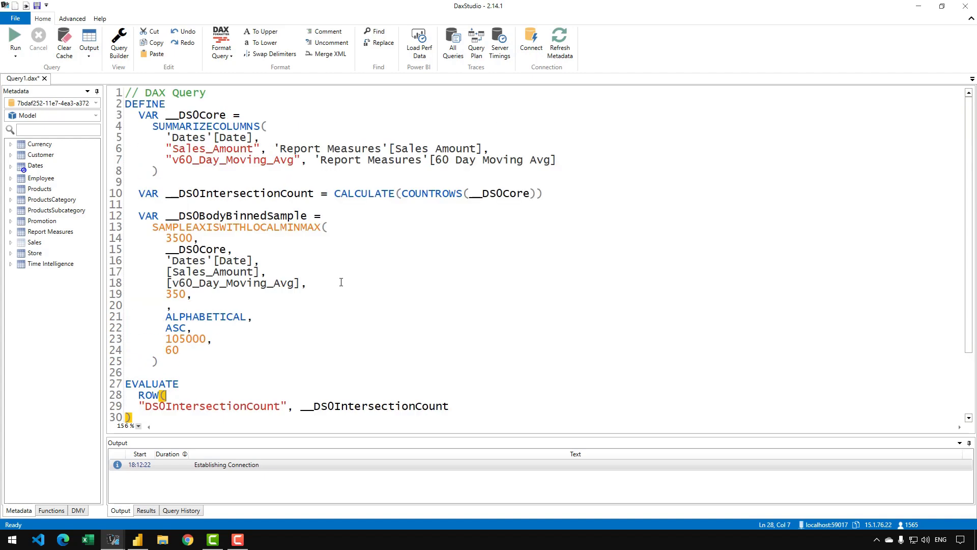
{"action": "left_click", "coordinate": [139, 193]}
{"action": "key", "text": "ctrl+shift+End"}
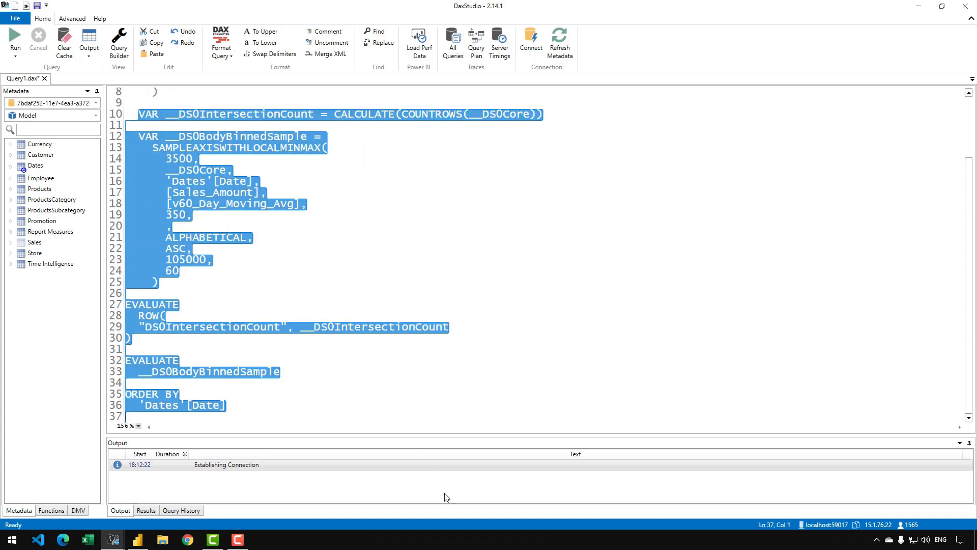
{"action": "key", "text": "Delete"}
{"action": "left_click_drag", "start_coordinate": [247, 115], "coordinate": [101, 93]}
{"action": "type", "text": "EVALUATE"}
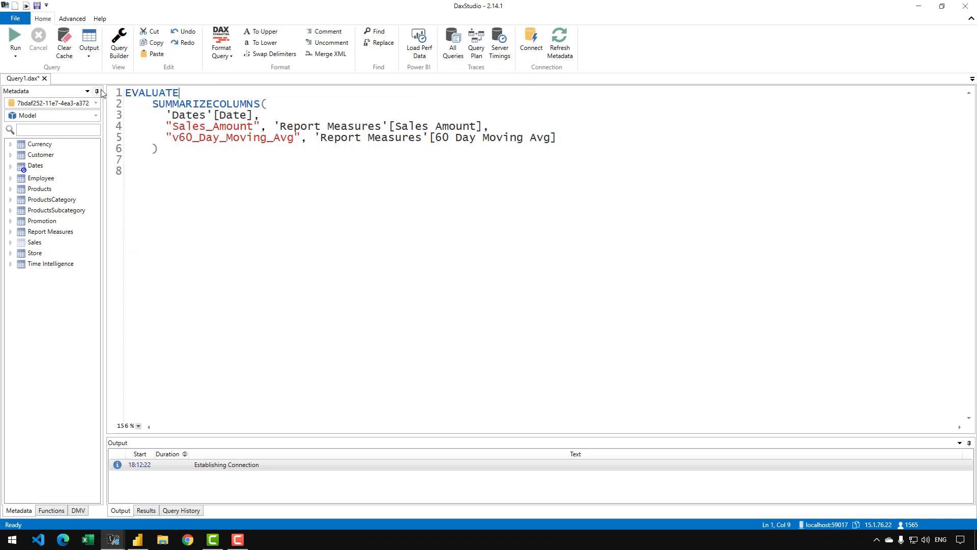
- Remove the Sales_Amount column line from the SUMMARIZECOLUMNS query, keeping only Date and the 60 Day Moving Avg
{"action": "left_click", "coordinate": [367, 120]}
{"action": "left_click_drag", "start_coordinate": [510, 129], "coordinate": [106, 128]}
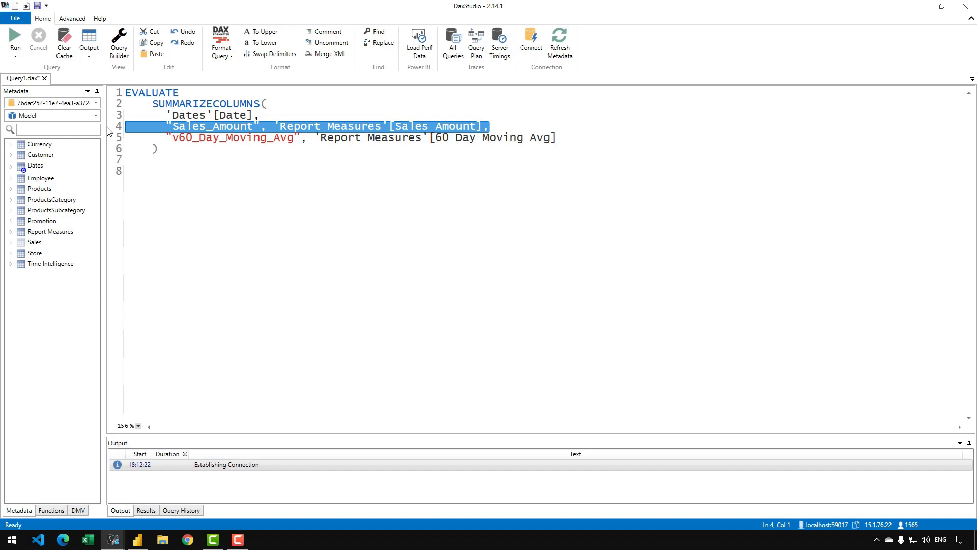
{"action": "key", "text": "BackSpace"}
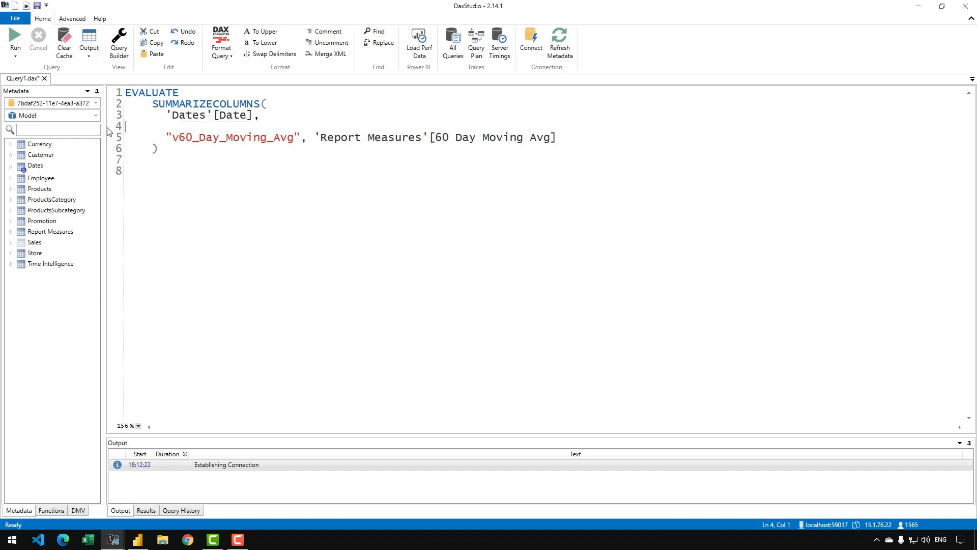
{"action": "key", "text": "BackSpace"}
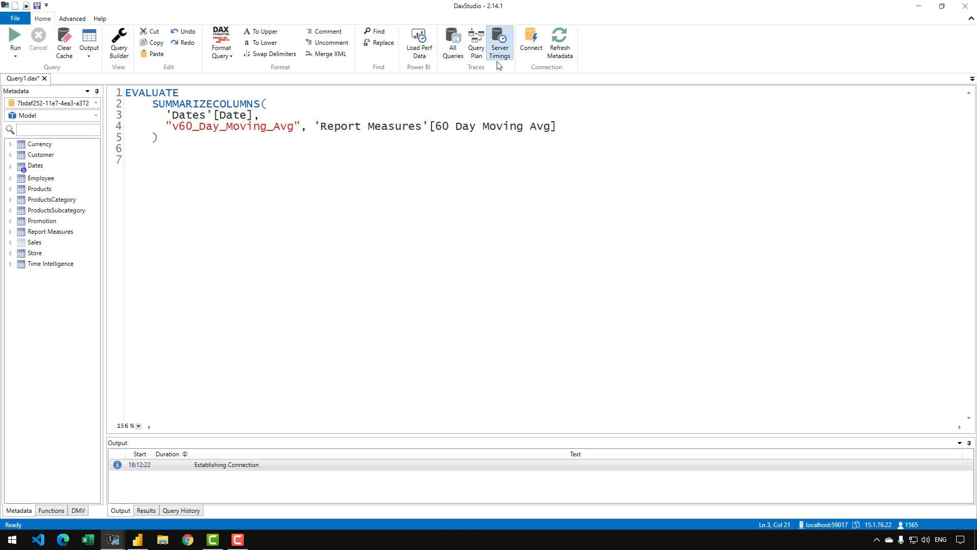
- Turn on the Query Plan and Server Timings traces for the moving average query
{"action": "left_click", "coordinate": [525, 261]}
{"action": "scroll", "coordinate": [525, 261], "scroll_direction": "up", "scroll_amount": 4}
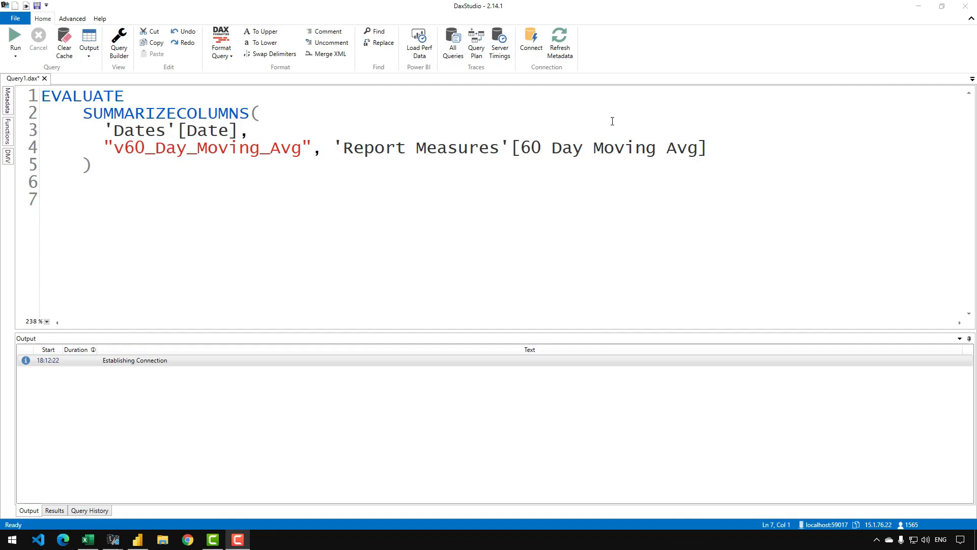
{"action": "left_click", "coordinate": [477, 54]}
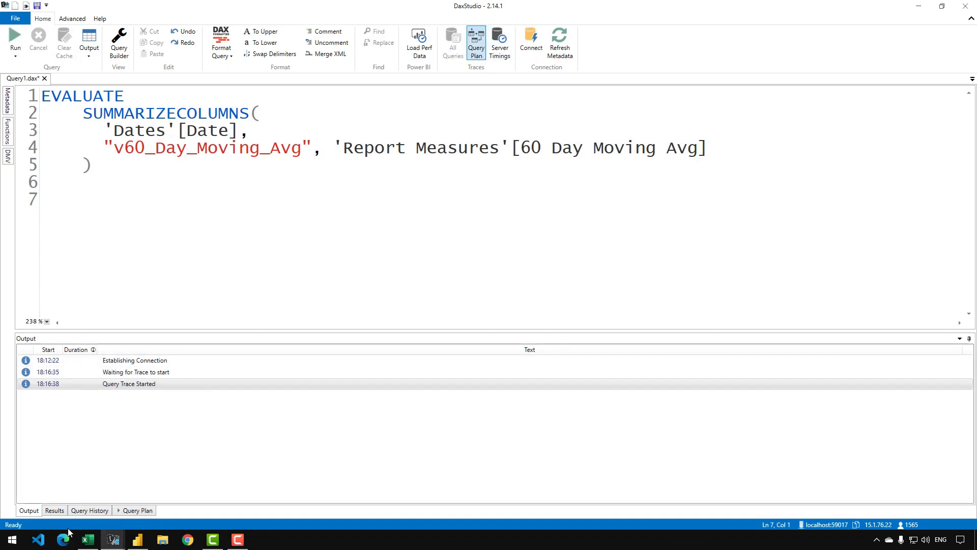
{"action": "left_click", "coordinate": [501, 45]}
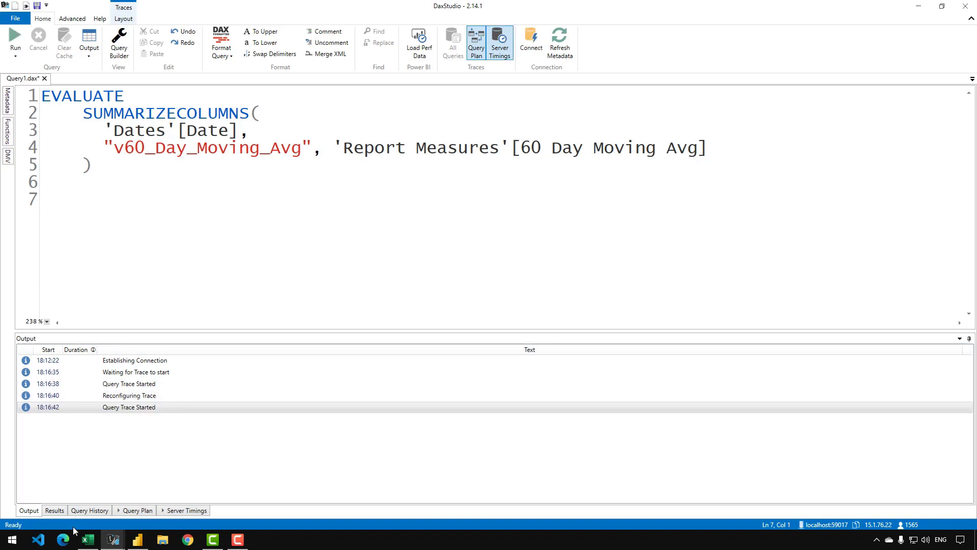
- Show the server timings in an enlarged pane and run the moving average query with the cache cleared first
{"action": "left_click", "coordinate": [170, 511]}
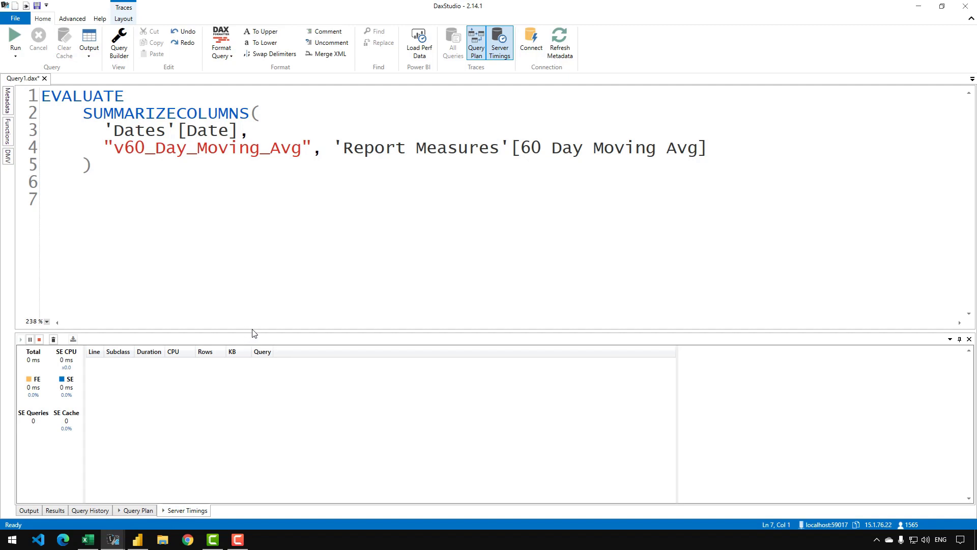
{"action": "left_click_drag", "start_coordinate": [251, 331], "coordinate": [271, 258]}
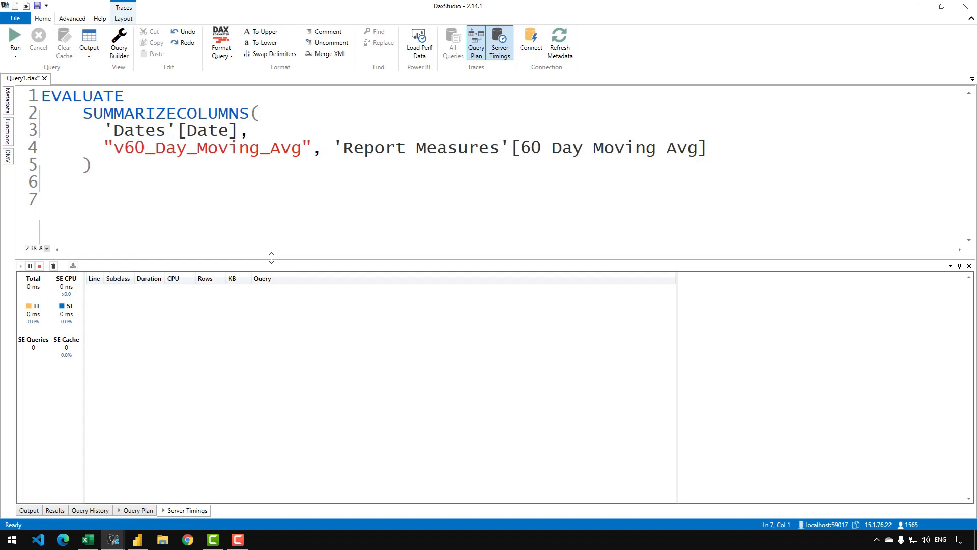
{"action": "left_click", "coordinate": [22, 51]}
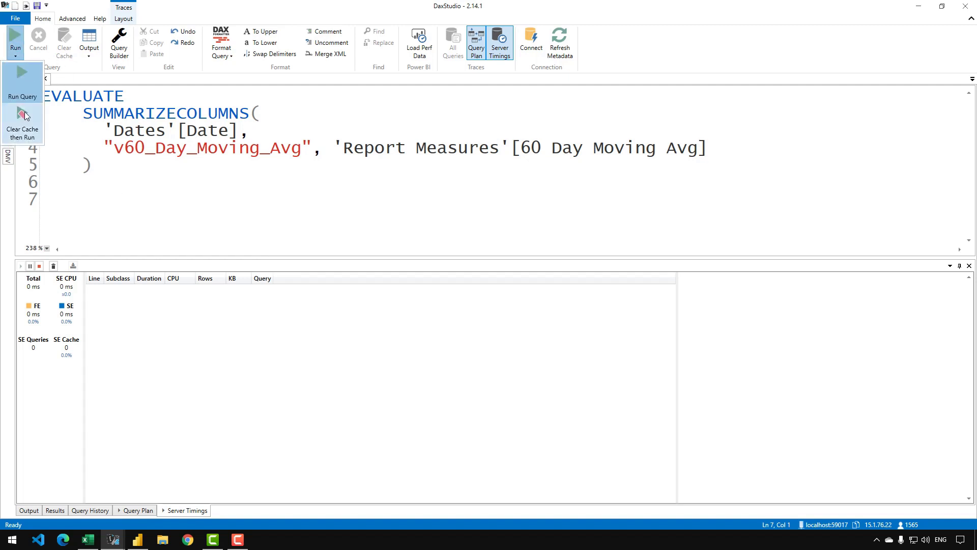
{"action": "left_click", "coordinate": [38, 139]}
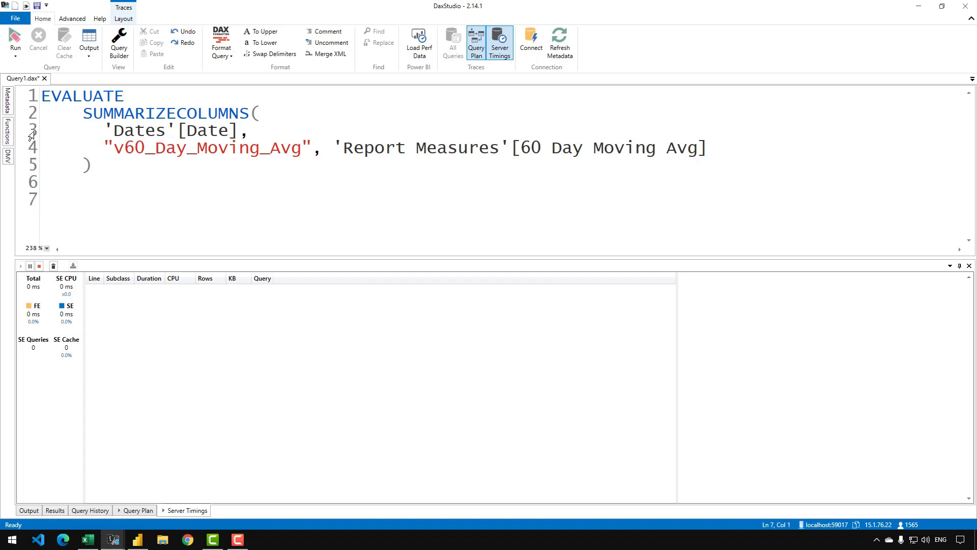
{"action": "left_click", "coordinate": [15, 39]}
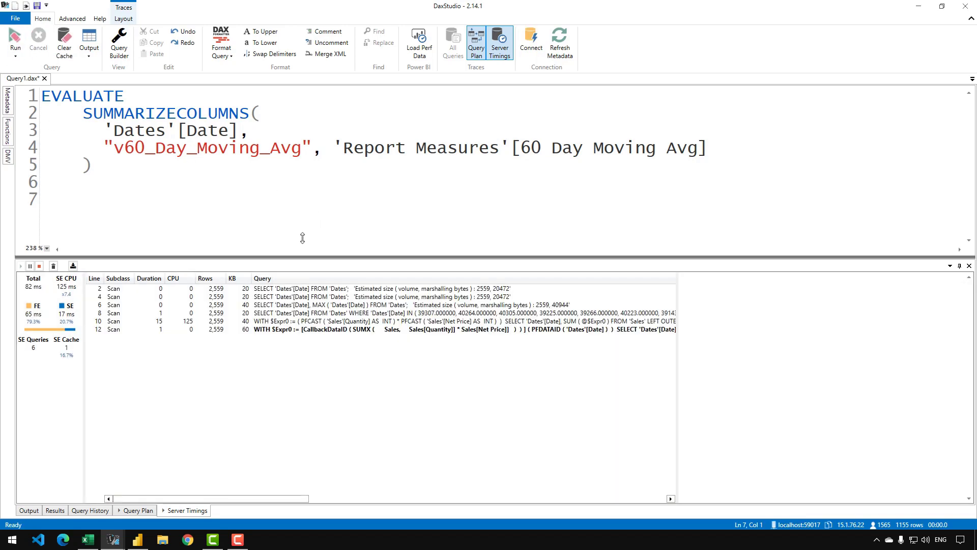
- Give the server timings results more room and enlarge their text
{"action": "left_click_drag", "start_coordinate": [302, 238], "coordinate": [302, 204]}
{"action": "scroll", "coordinate": [138, 260], "scroll_direction": "up", "scroll_amount": 4}
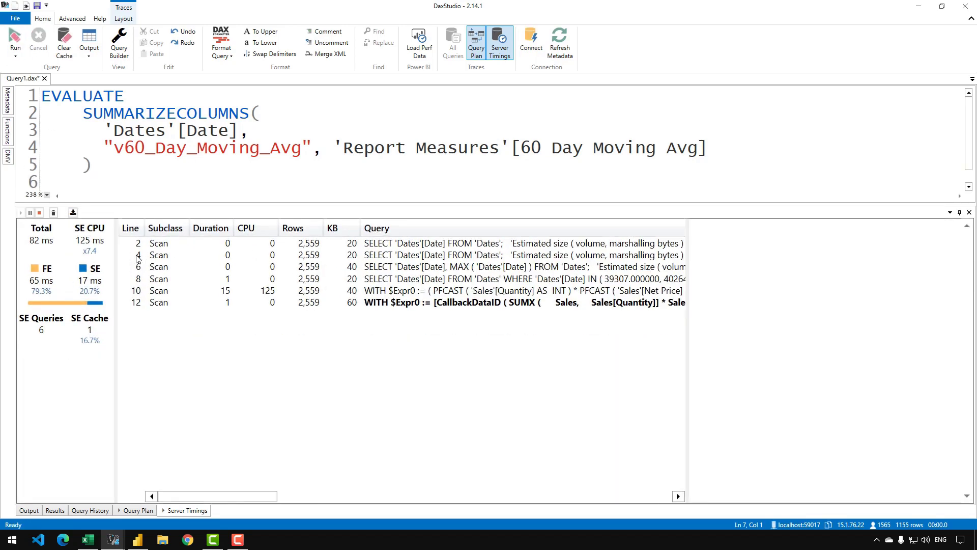
{"action": "scroll", "coordinate": [138, 259], "scroll_direction": "up", "scroll_amount": 1}
{"action": "scroll", "coordinate": [138, 259], "scroll_direction": "up", "scroll_amount": 1}
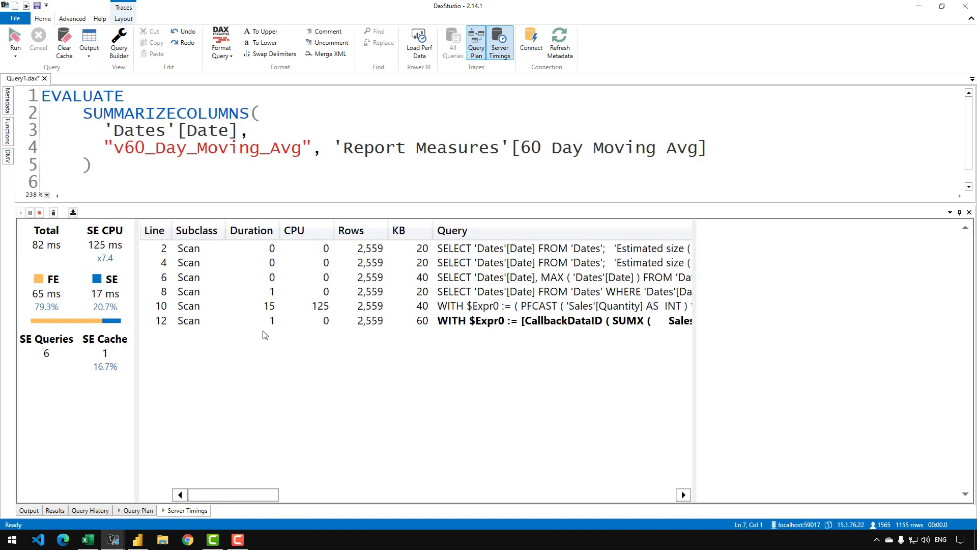
- Inspect the storage engine scans, including lines 8, 10 and 12, and compare their timings with the formula engine and storage engine summary
{"action": "left_click", "coordinate": [309, 253]}
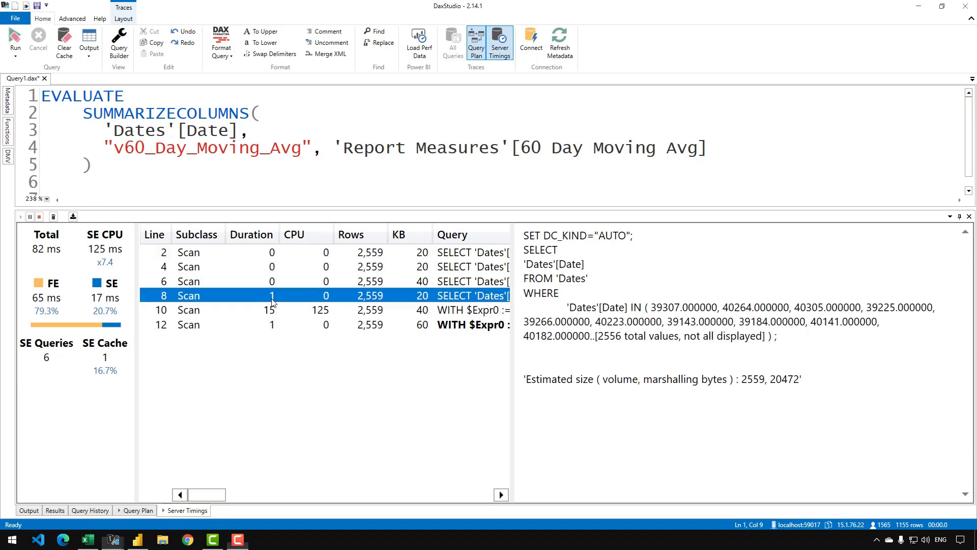
{"action": "left_click", "coordinate": [272, 299]}
{"action": "left_click", "coordinate": [271, 313]}
{"action": "left_click", "coordinate": [272, 326]}
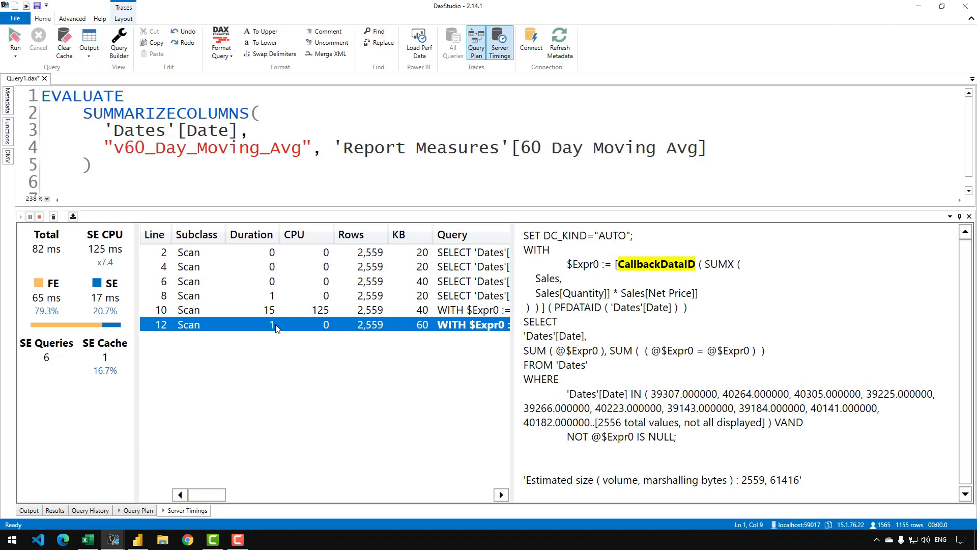
{"action": "left_click", "coordinate": [113, 302]}
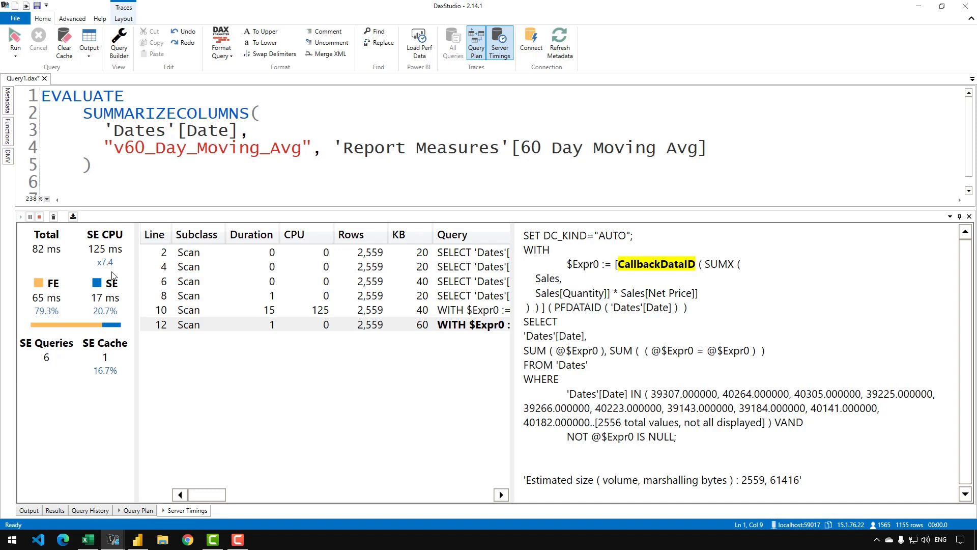
{"action": "key", "text": "F10"}
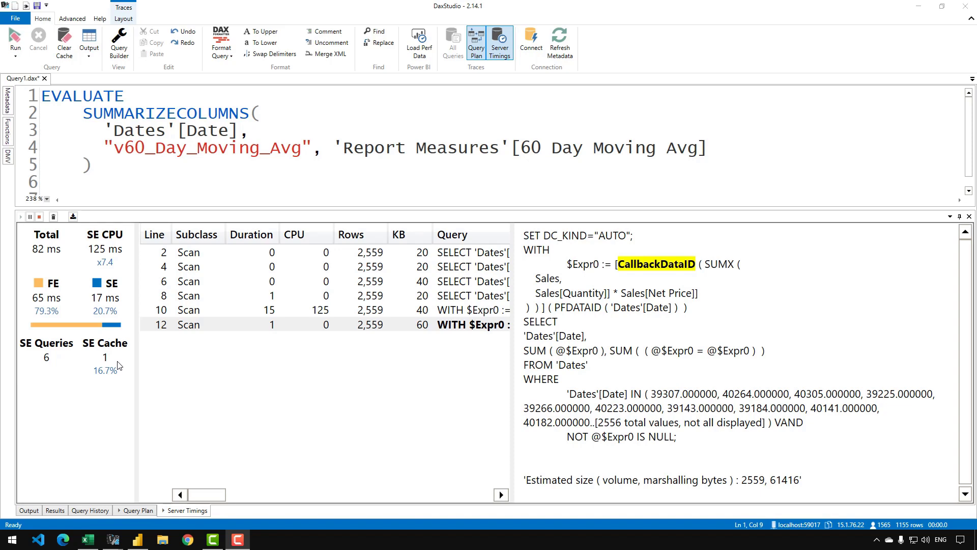
- Open Task Manager for a look at the system's performance information
{"action": "right_click", "coordinate": [358, 540]}
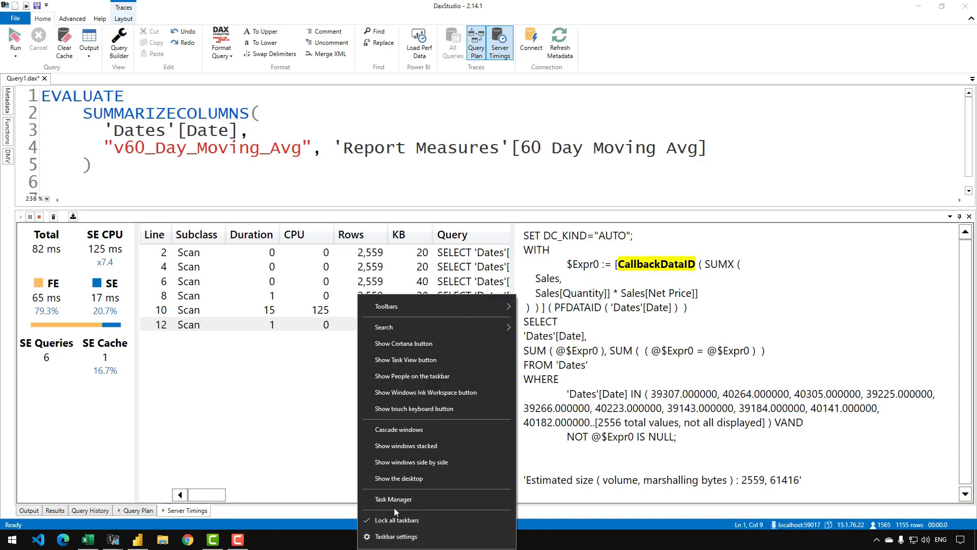
{"action": "left_click", "coordinate": [399, 503]}
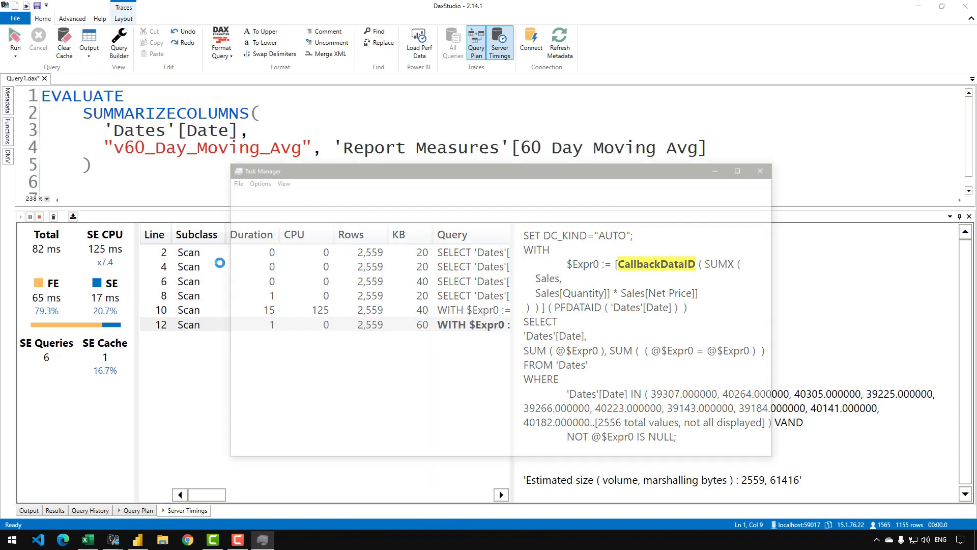
{"action": "left_click", "coordinate": [276, 193]}
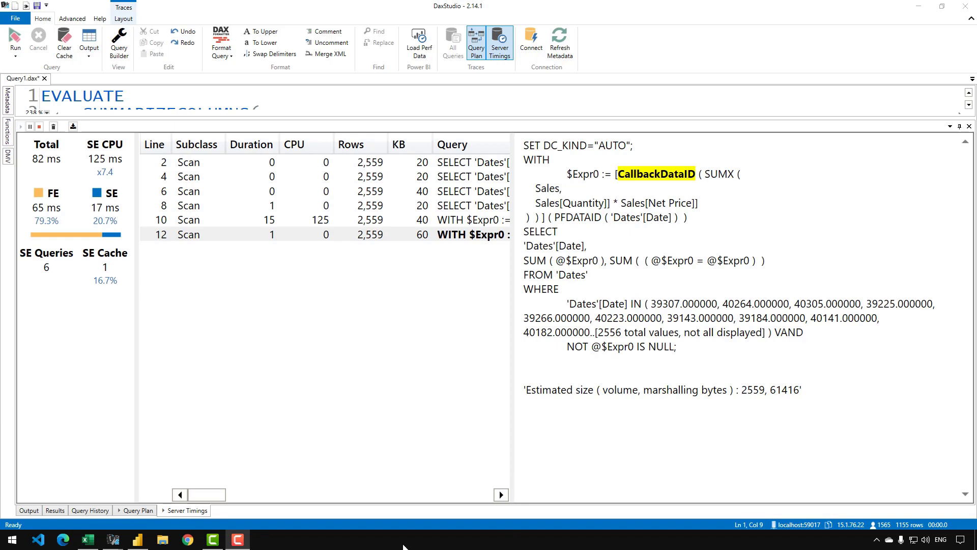
- Examine the query plan's physical GroupSemijoin line and logical VarScope line, with more of the query text kept in view
{"action": "left_click", "coordinate": [138, 510]}
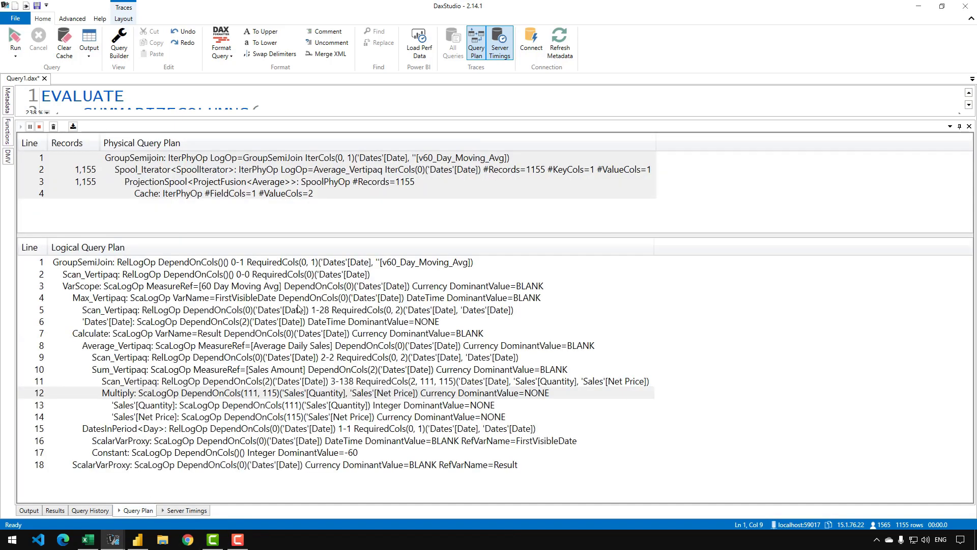
{"action": "left_click", "coordinate": [236, 159]}
{"action": "left_click", "coordinate": [179, 291]}
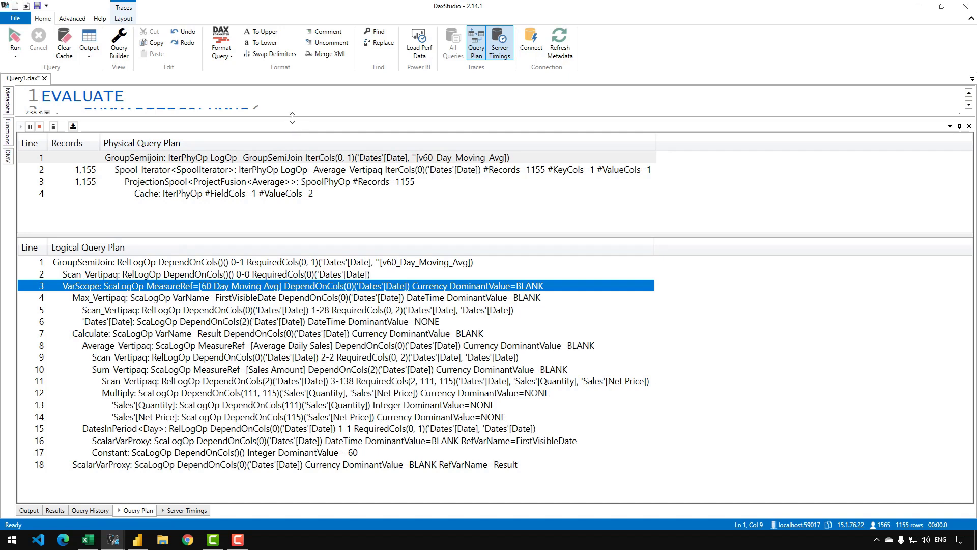
{"action": "left_click_drag", "start_coordinate": [294, 118], "coordinate": [284, 161]}
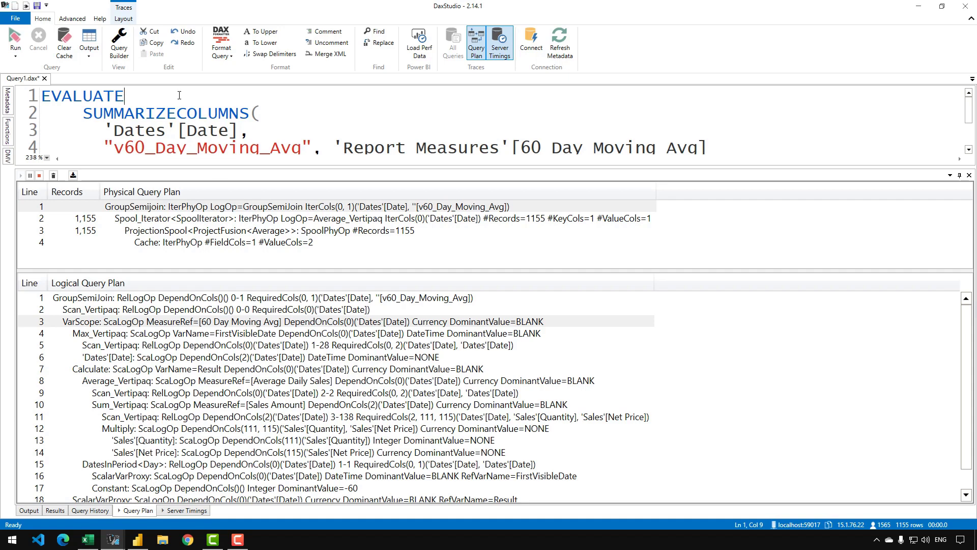
- Enlarge the logical query plan and examine its operators, including the VarScope line for 60 Day Moving Avg
{"action": "left_click_drag", "start_coordinate": [208, 300], "coordinate": [171, 465]}
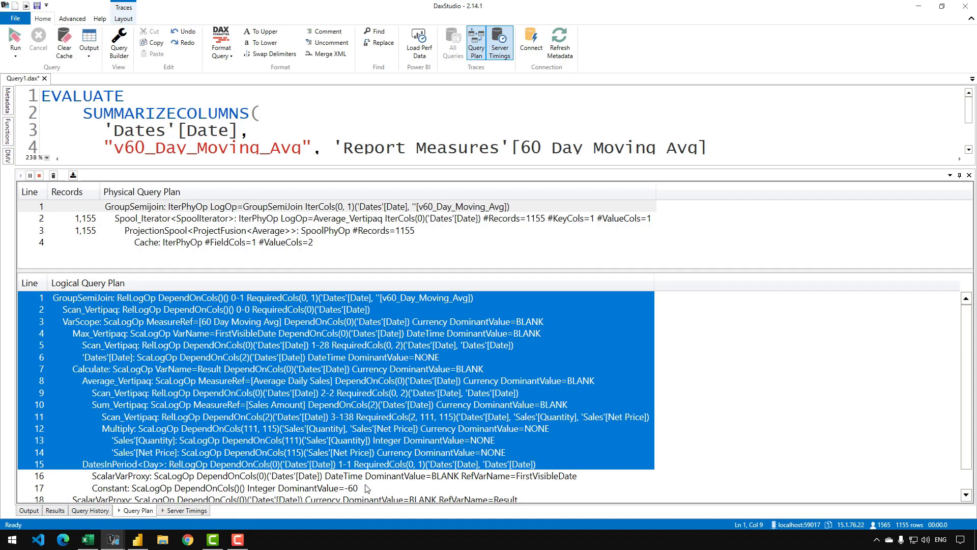
{"action": "left_click", "coordinate": [306, 346]}
{"action": "left_click", "coordinate": [295, 301]}
{"action": "left_click_drag", "start_coordinate": [295, 308], "coordinate": [284, 455]}
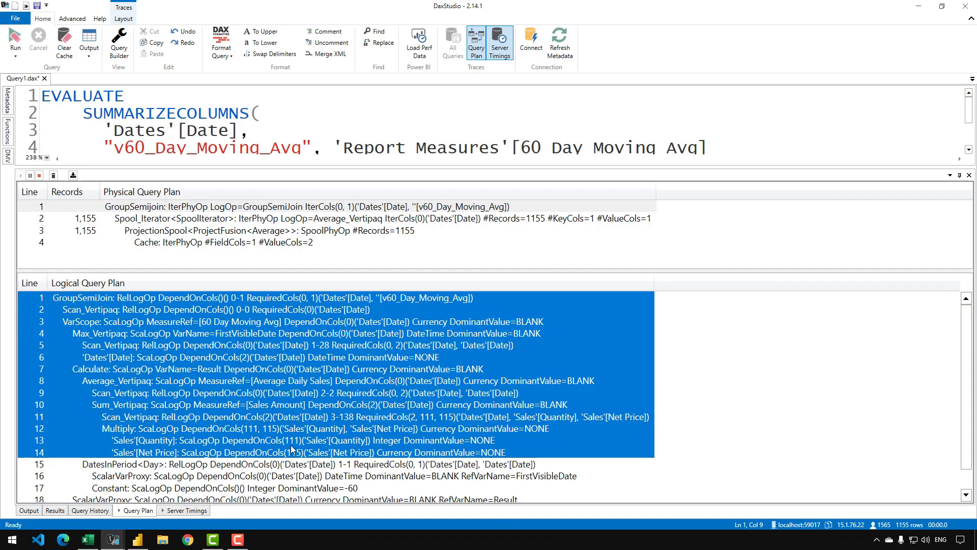
{"action": "left_click_drag", "start_coordinate": [326, 271], "coordinate": [328, 248]}
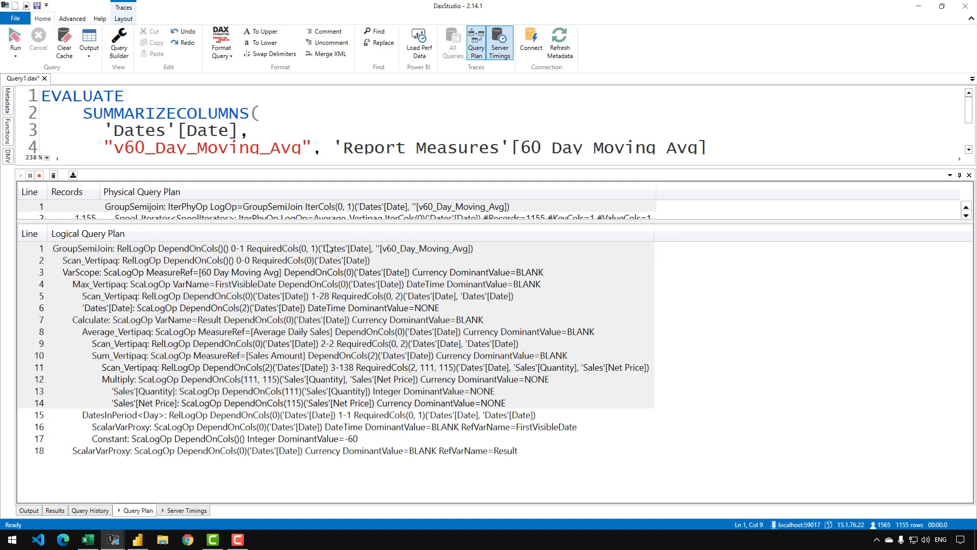
{"action": "left_click", "coordinate": [321, 274]}
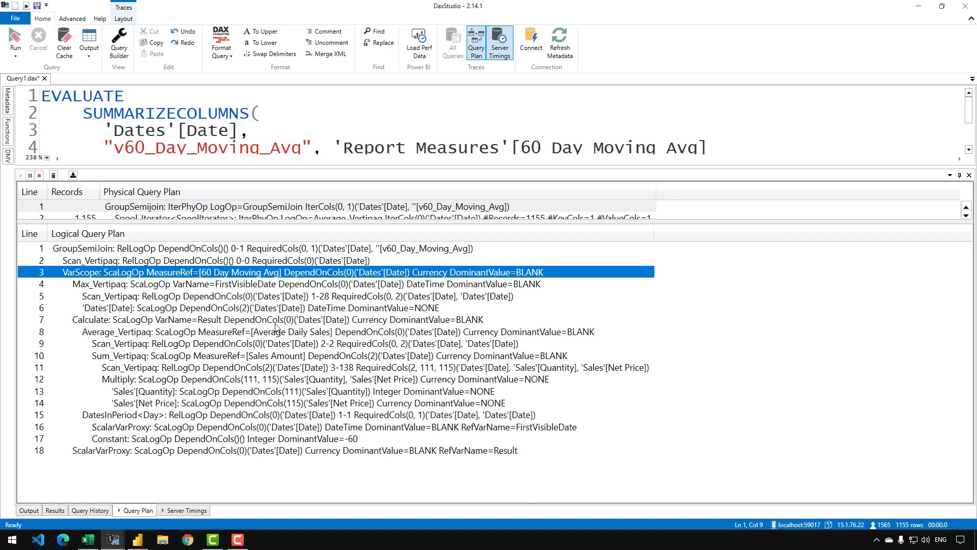
- Review the storage engine queries on lines 6, 2 and 12 of the server timings
{"action": "left_click", "coordinate": [196, 510]}
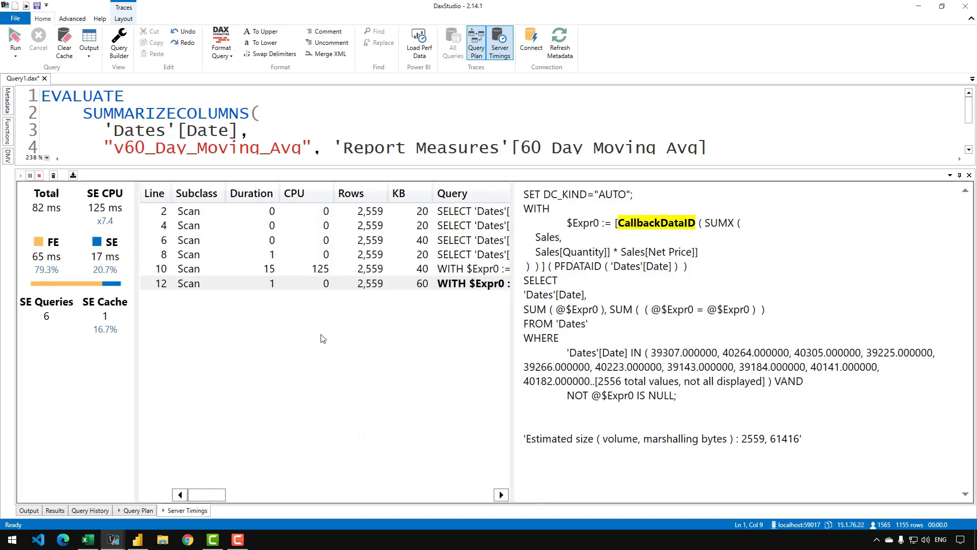
{"action": "left_click", "coordinate": [358, 240]}
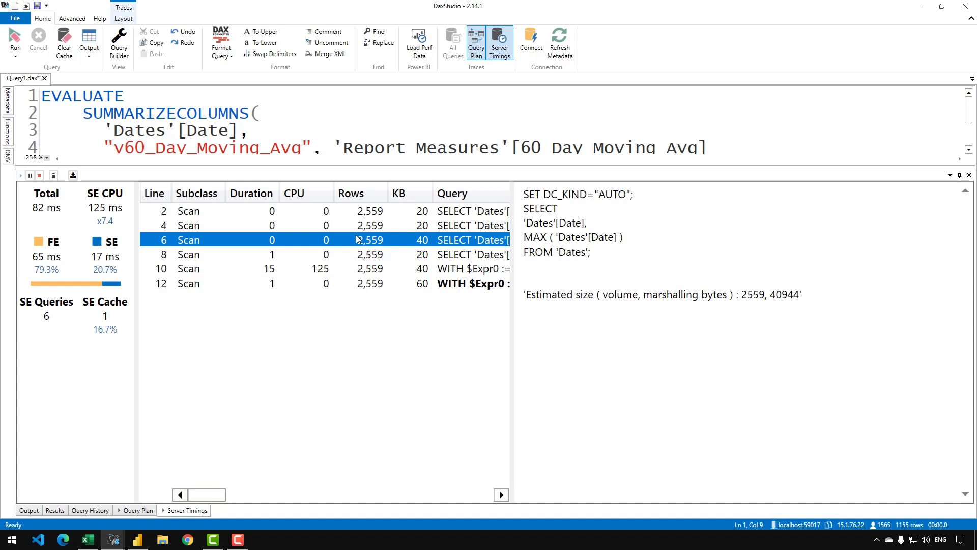
{"action": "left_click", "coordinate": [379, 215]}
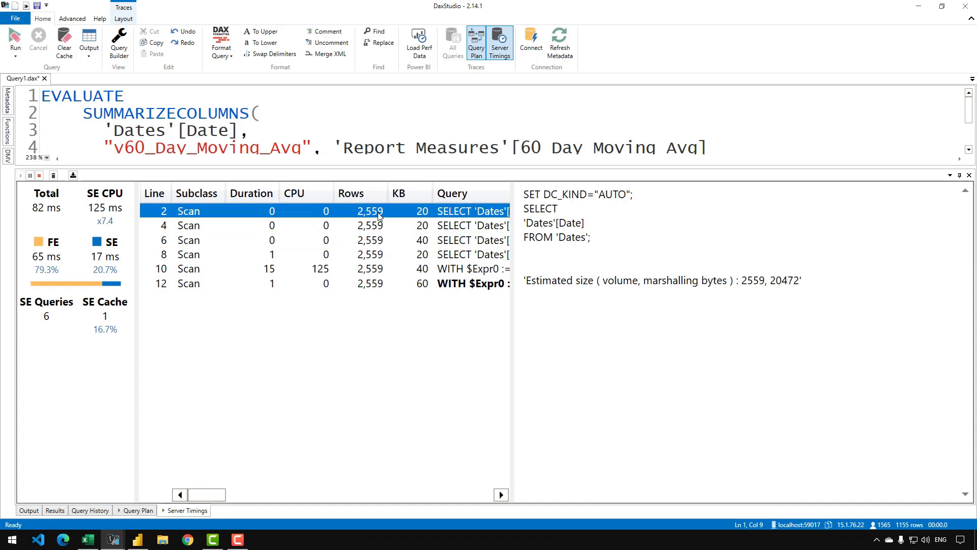
{"action": "left_click", "coordinate": [355, 285]}
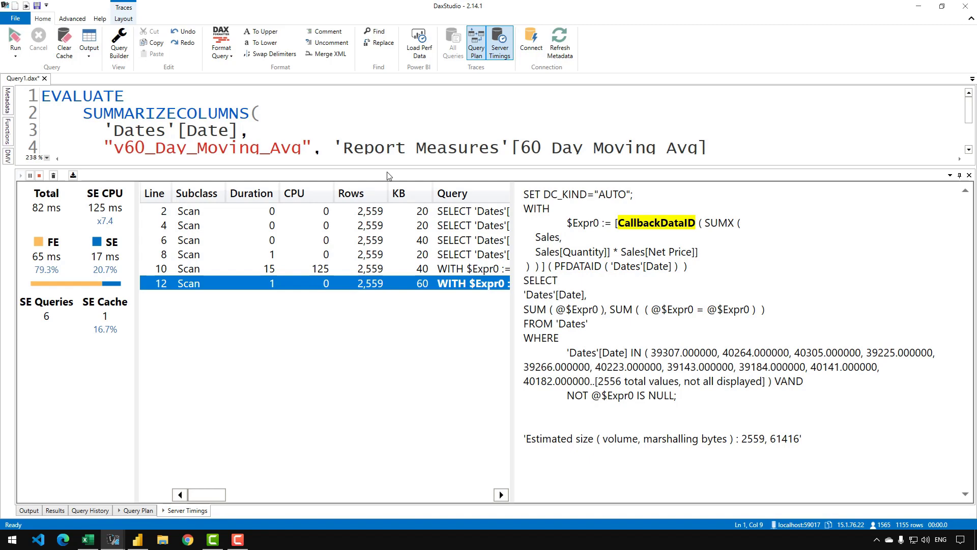
- Enlarge the physical query plan, compare it with server timings scans 2 to 10, and view the query results
{"action": "left_click", "coordinate": [138, 510]}
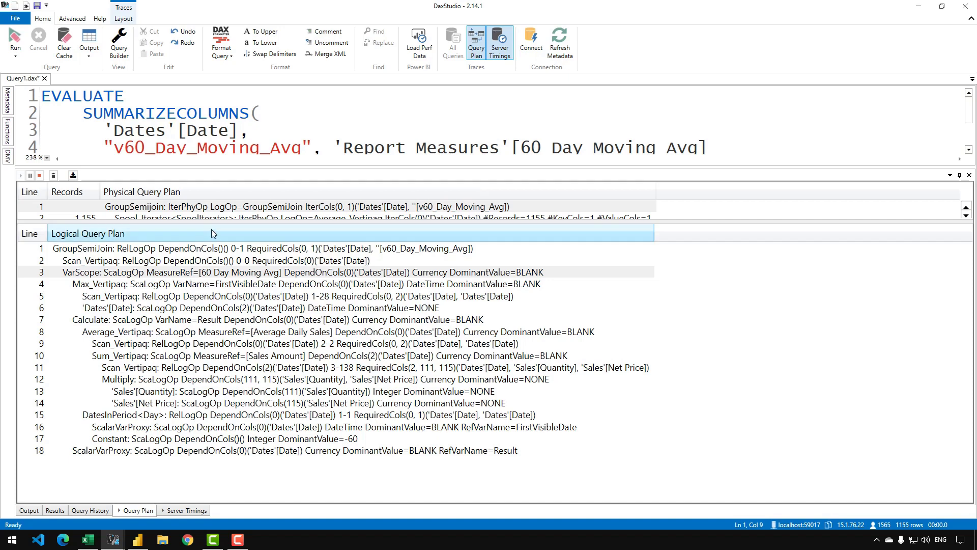
{"action": "left_click_drag", "start_coordinate": [212, 224], "coordinate": [232, 302]}
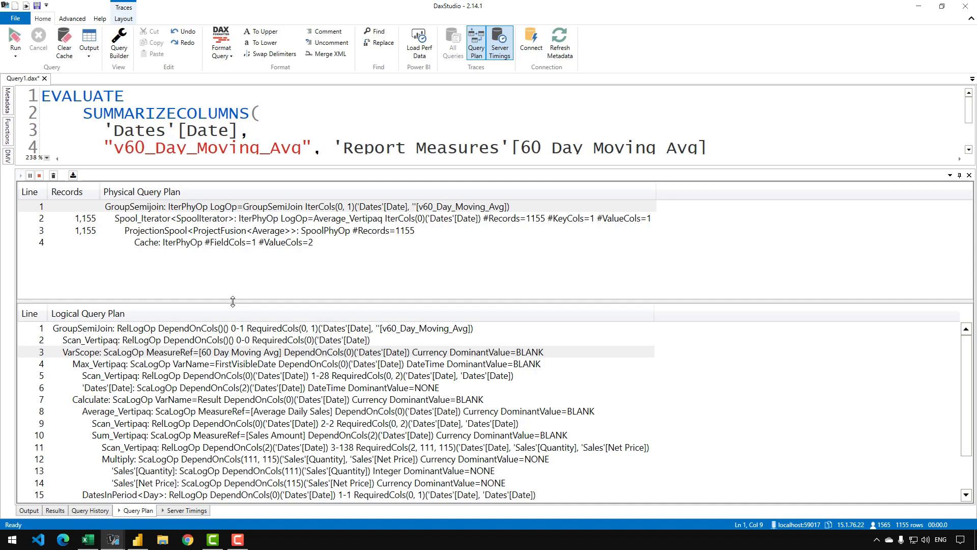
{"action": "left_click", "coordinate": [181, 511]}
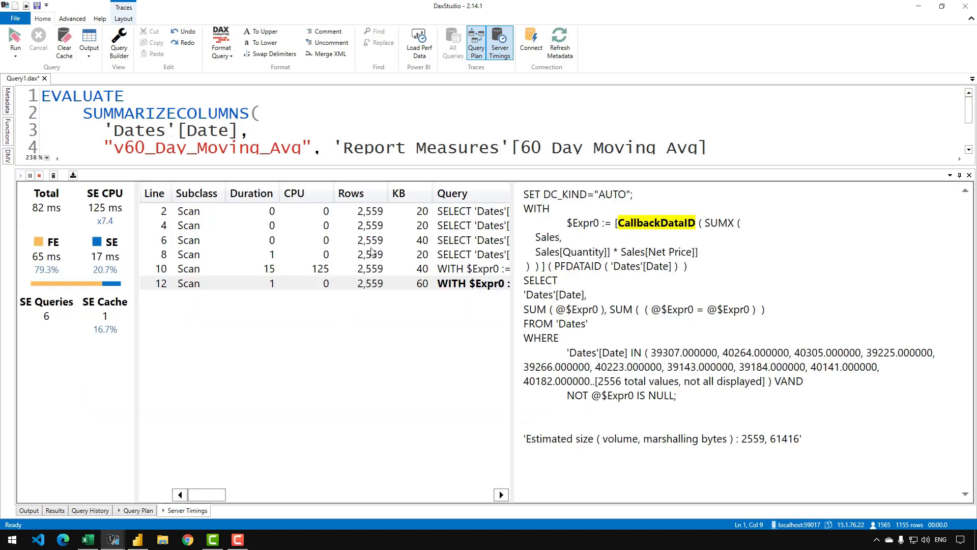
{"action": "left_click_drag", "start_coordinate": [370, 211], "coordinate": [371, 278]}
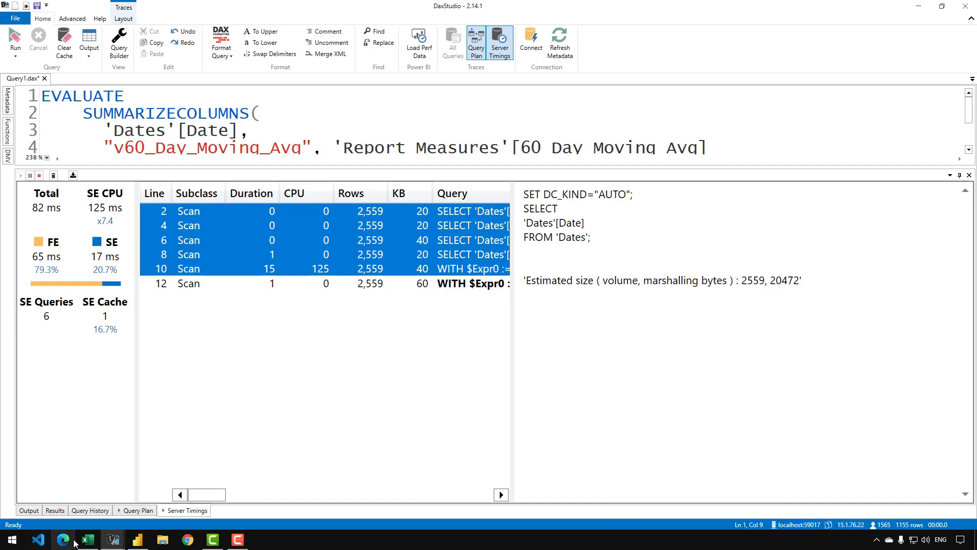
{"action": "left_click", "coordinate": [130, 511]}
{"action": "left_click", "coordinate": [203, 252]}
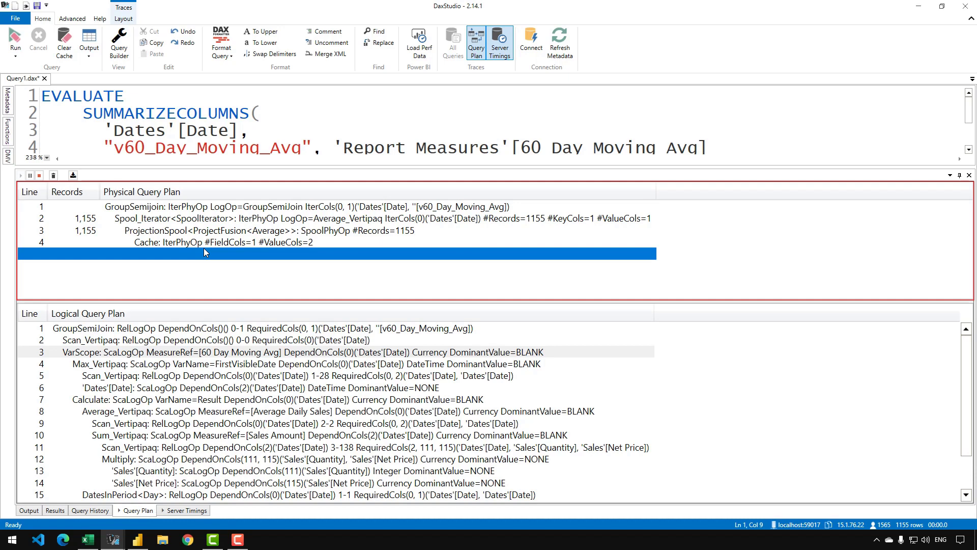
{"action": "left_click", "coordinate": [56, 510]}
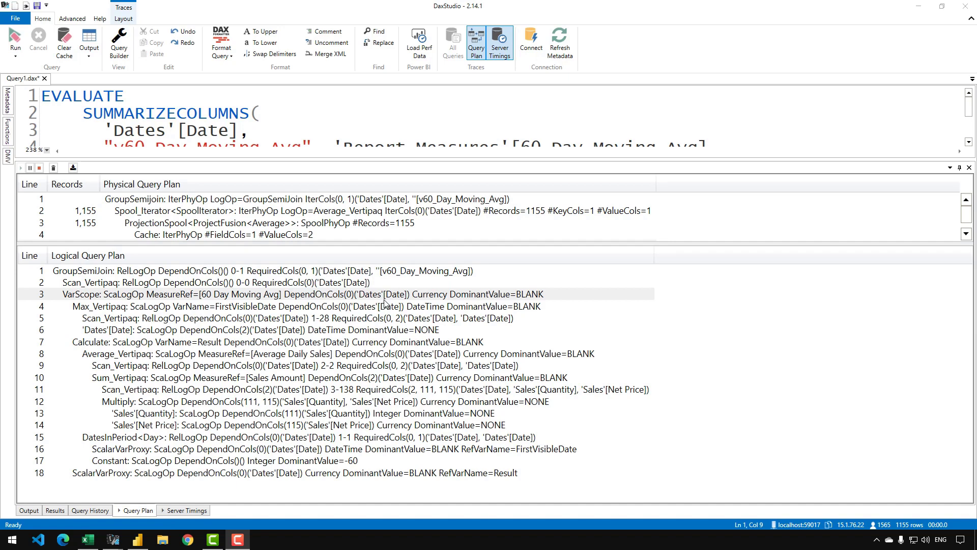
- Enlarge the query plan text, give the logical plan and query editor more room, and collapse the ribbon
{"action": "scroll", "coordinate": [386, 305], "scroll_direction": "up", "scroll_amount": 1}
{"action": "left_click_drag", "start_coordinate": [374, 250], "coordinate": [376, 209]}
{"action": "left_click_drag", "start_coordinate": [388, 157], "coordinate": [397, 180]}
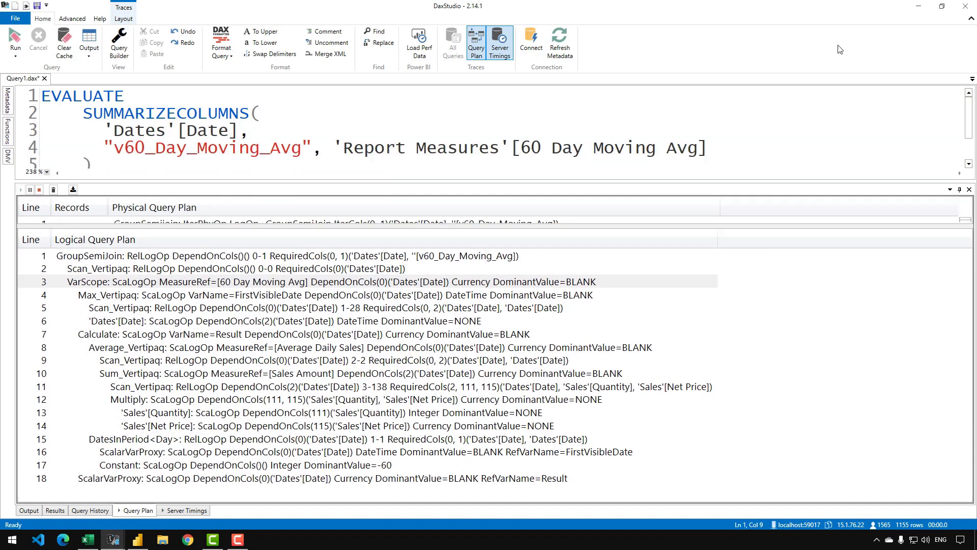
{"action": "left_click", "coordinate": [971, 19]}
- Sort the logical query plan by line number and examine its GroupSemiJoin operator on line 1
{"action": "left_click", "coordinate": [91, 240]}
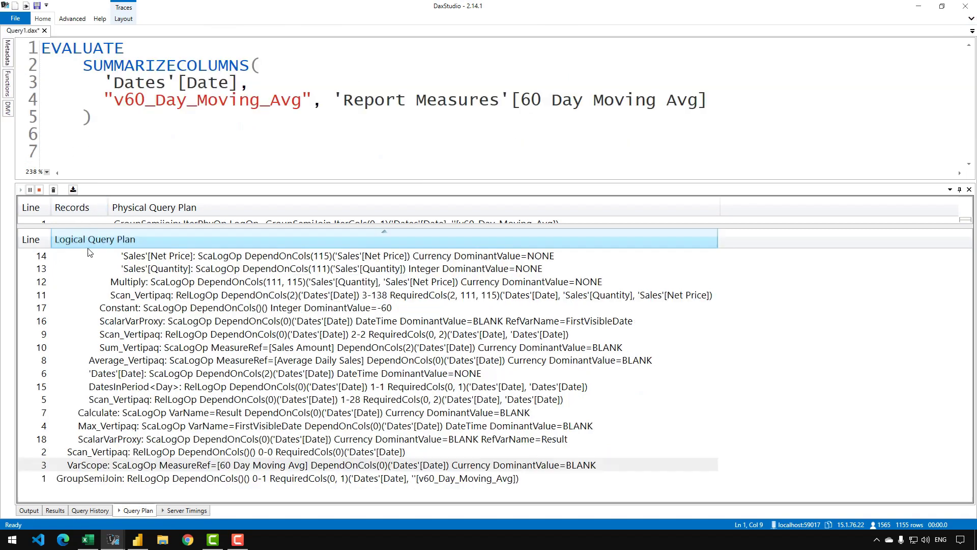
{"action": "left_click", "coordinate": [92, 240]}
{"action": "left_click", "coordinate": [44, 239]}
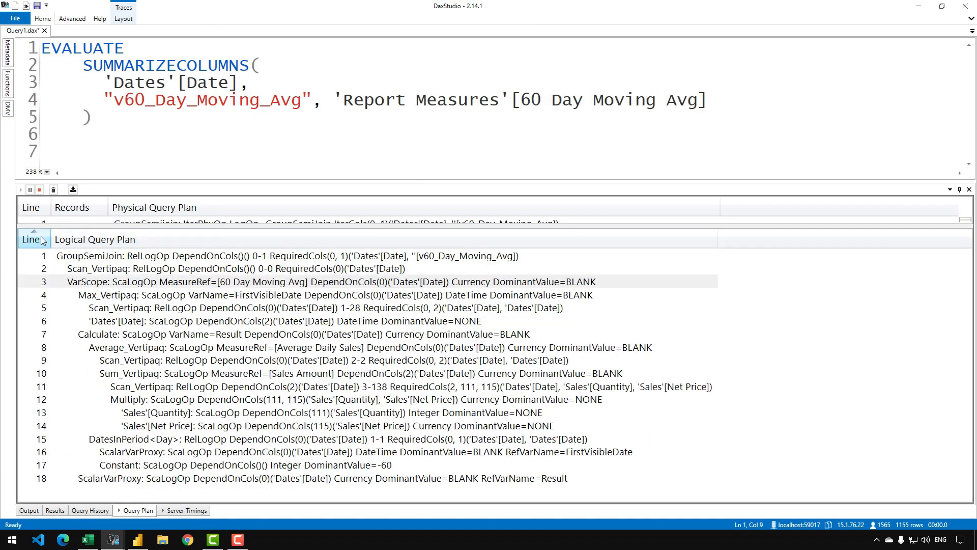
{"action": "left_click", "coordinate": [75, 260]}
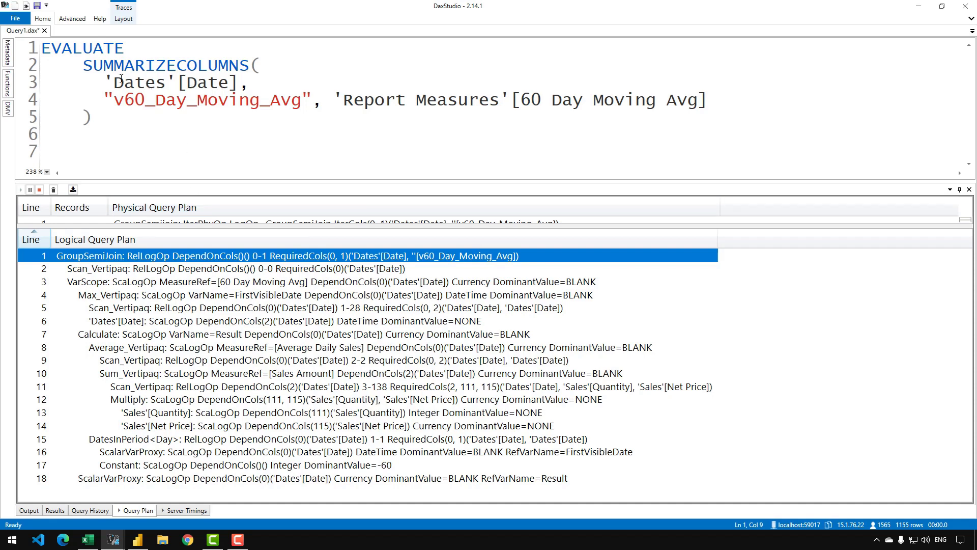
- Compare the query's 'Dates'[Date] column and 60 Day Moving Avg measure with lines 1 and 2 of the logical query plan
{"action": "left_click_drag", "start_coordinate": [105, 83], "coordinate": [243, 85]}
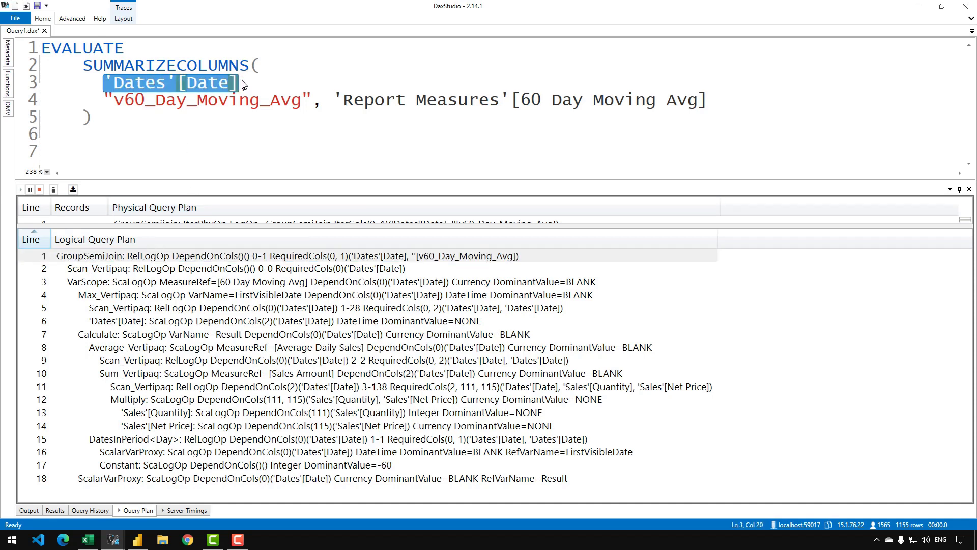
{"action": "left_click_drag", "start_coordinate": [334, 99], "coordinate": [716, 102]}
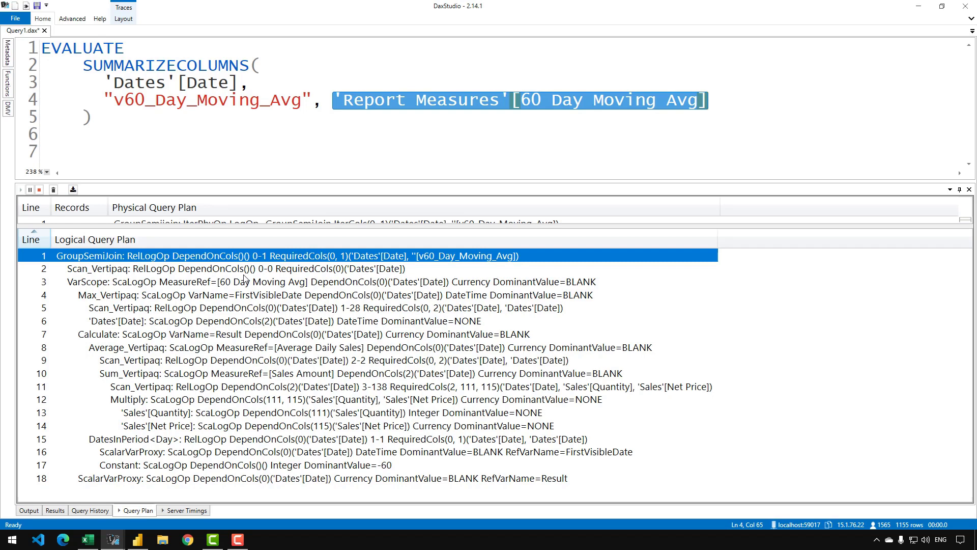
{"action": "left_click", "coordinate": [537, 102]}
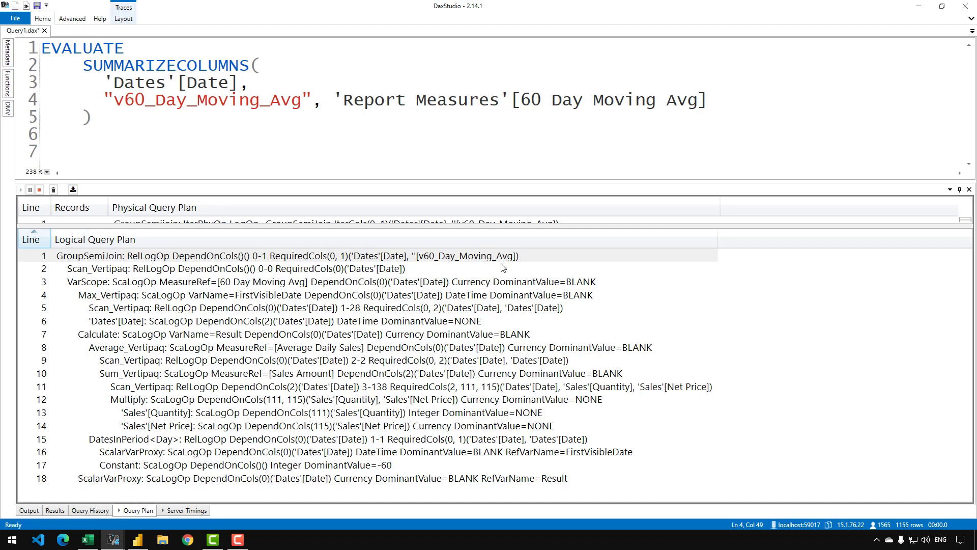
{"action": "left_click", "coordinate": [214, 269]}
{"action": "left_click", "coordinate": [186, 257]}
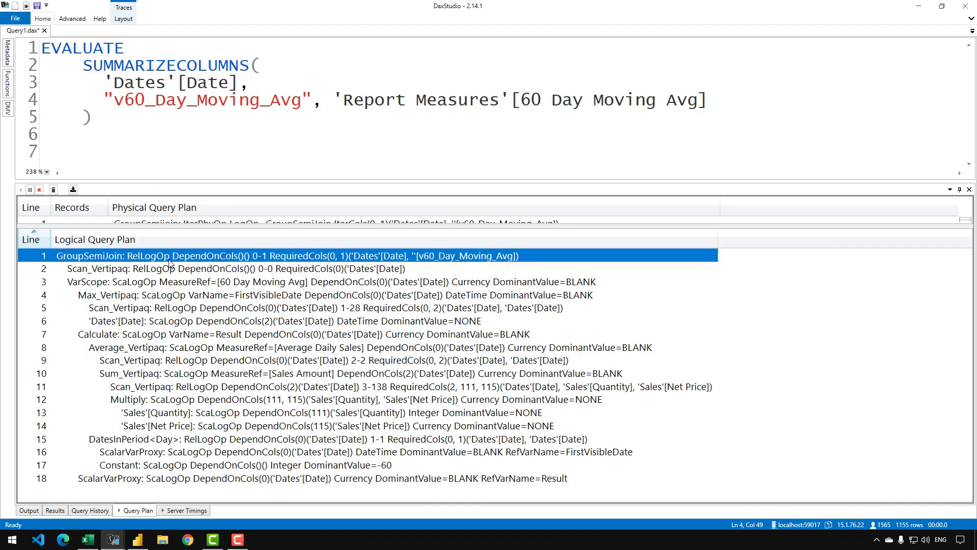
{"action": "left_click", "coordinate": [155, 273]}
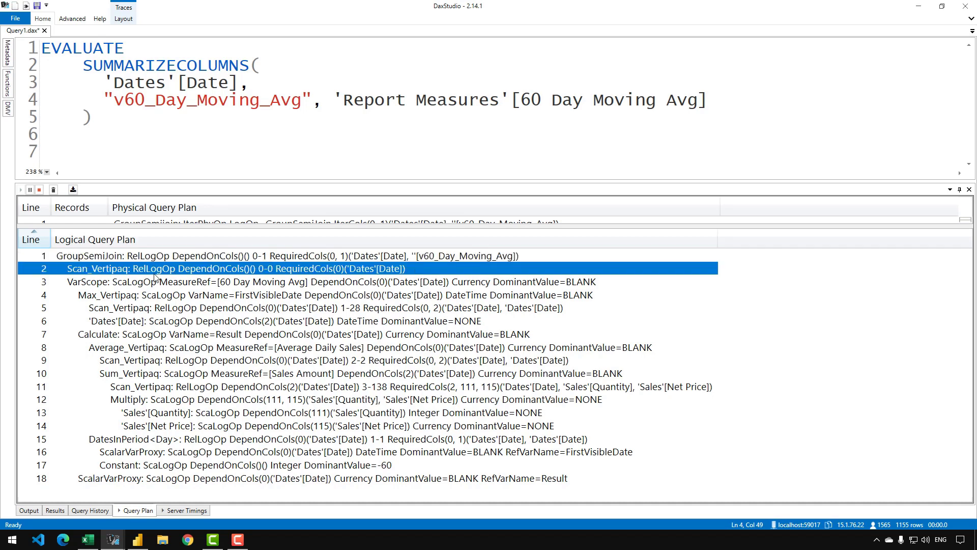
- Review the line 2 scan in the server timings, highlighting the 'Dates'[Date] column and the FROM 'Dates' clause of its query
{"action": "left_click", "coordinate": [176, 511]}
{"action": "left_click", "coordinate": [298, 232]}
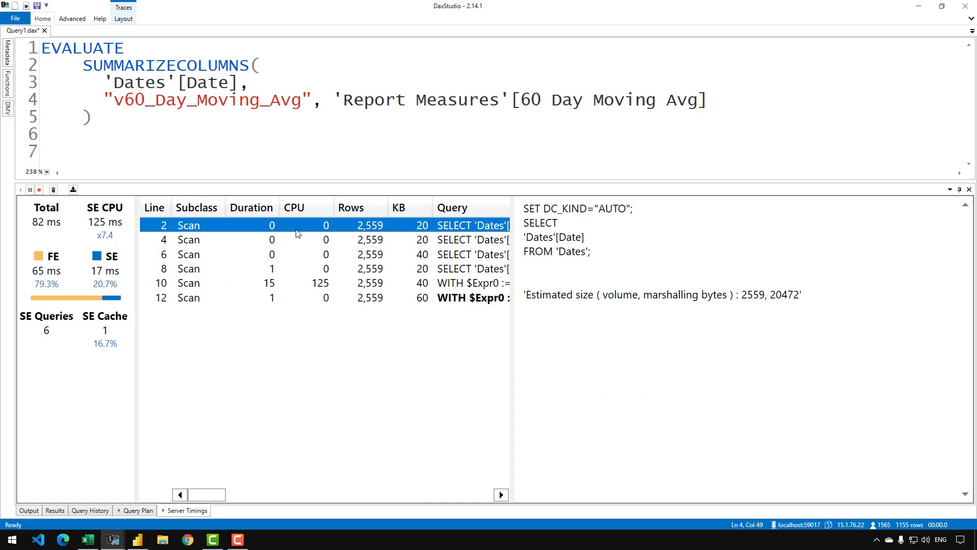
{"action": "left_click_drag", "start_coordinate": [590, 237], "coordinate": [523, 237]}
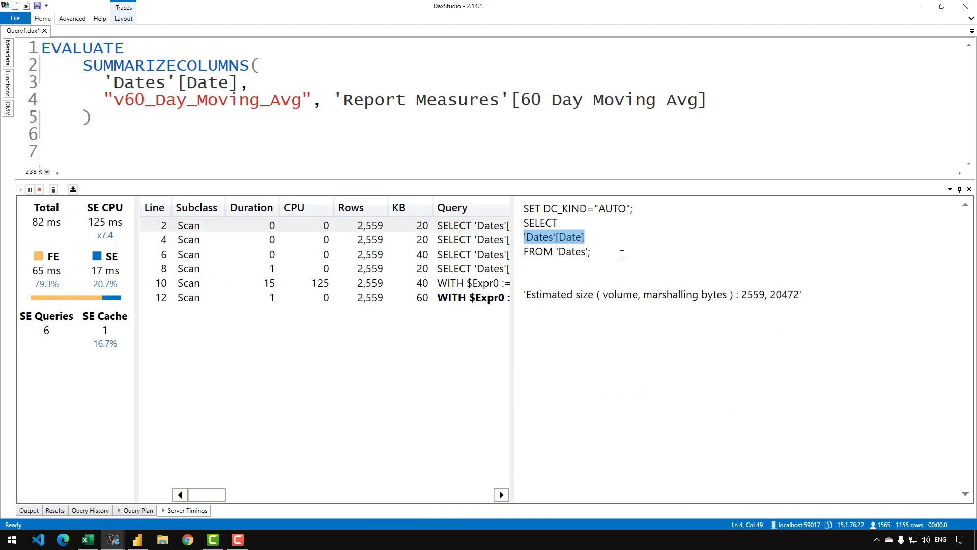
{"action": "left_click_drag", "start_coordinate": [621, 253], "coordinate": [526, 256]}
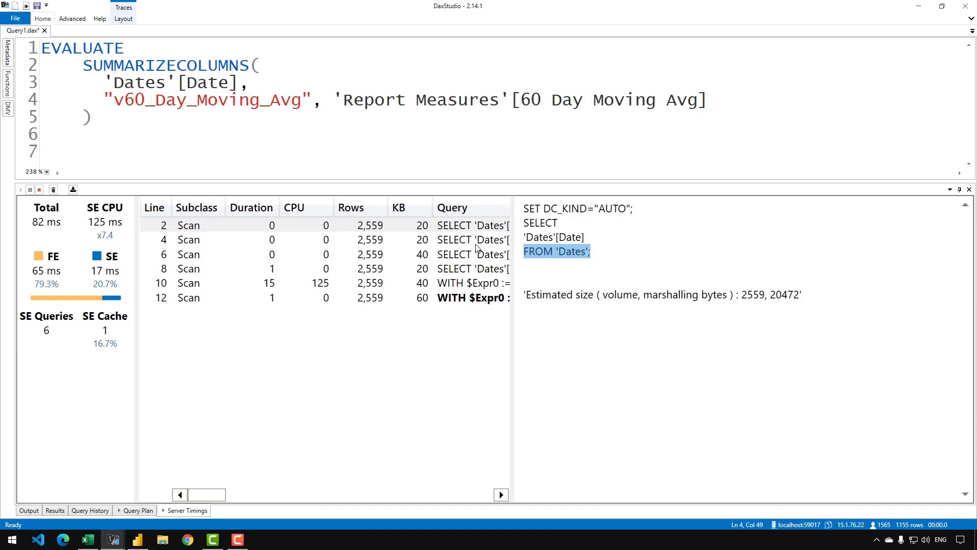
{"action": "left_click", "coordinate": [340, 232]}
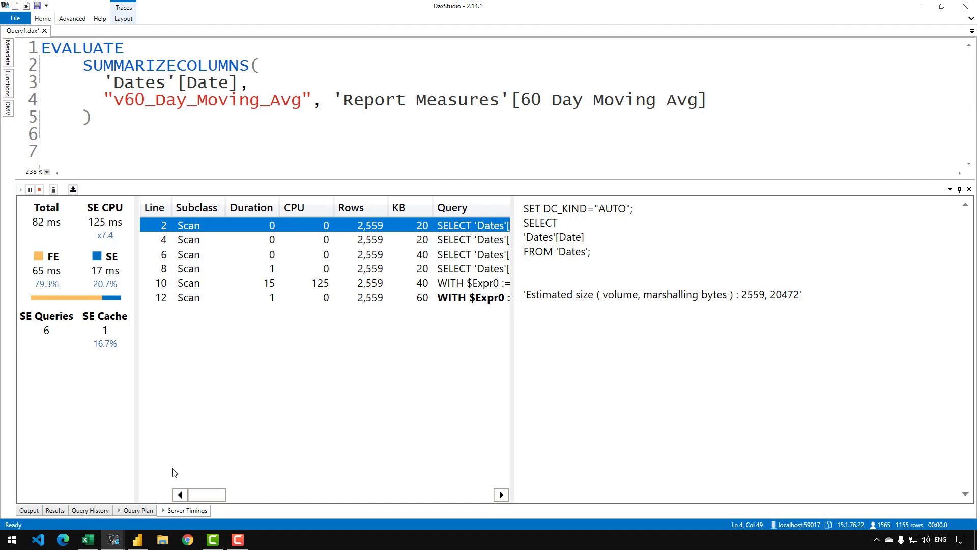
- Examine the VarScope operator on line 3 of the logical query plan against the [60 Day Moving Avg] reference in the query
{"action": "left_click", "coordinate": [138, 511]}
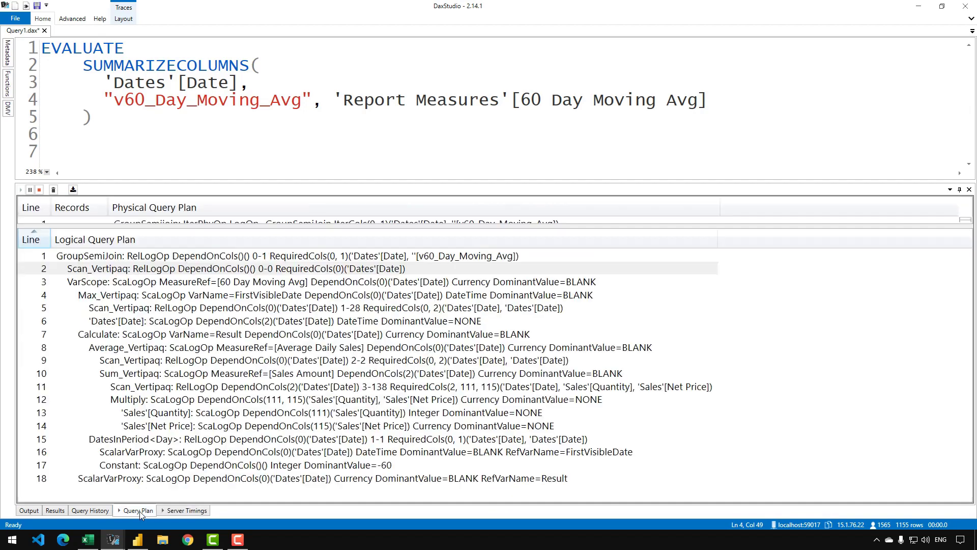
{"action": "left_click", "coordinate": [191, 286]}
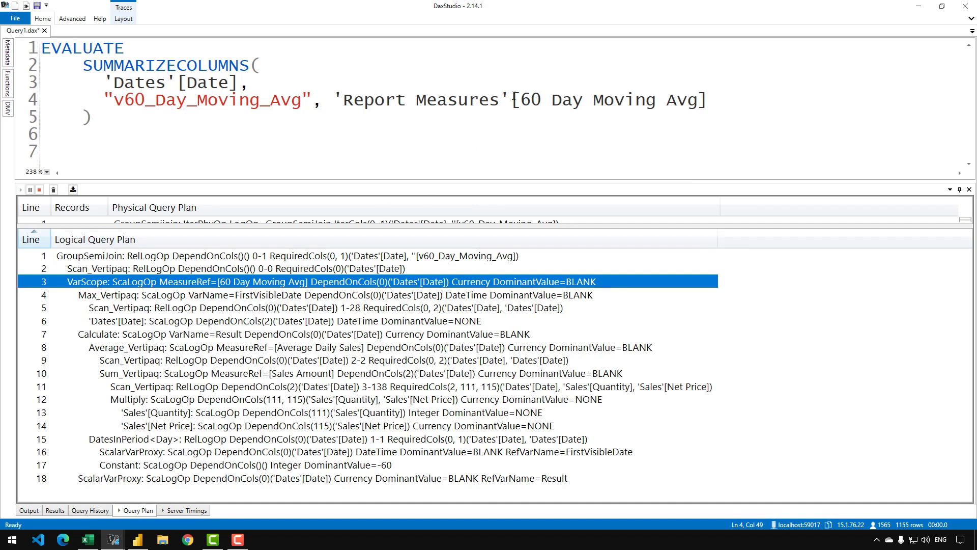
{"action": "left_click_drag", "start_coordinate": [512, 100], "coordinate": [716, 104]}
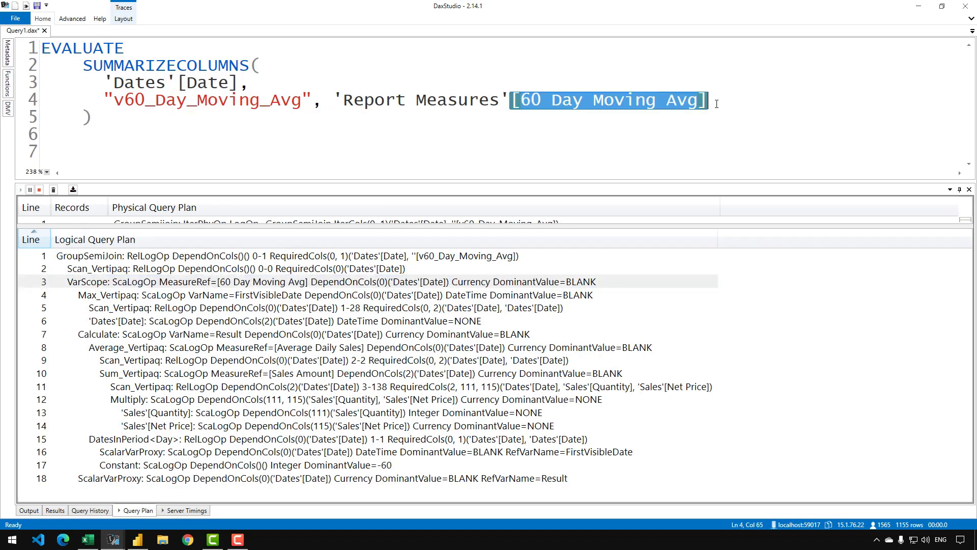
{"action": "left_click", "coordinate": [524, 165]}
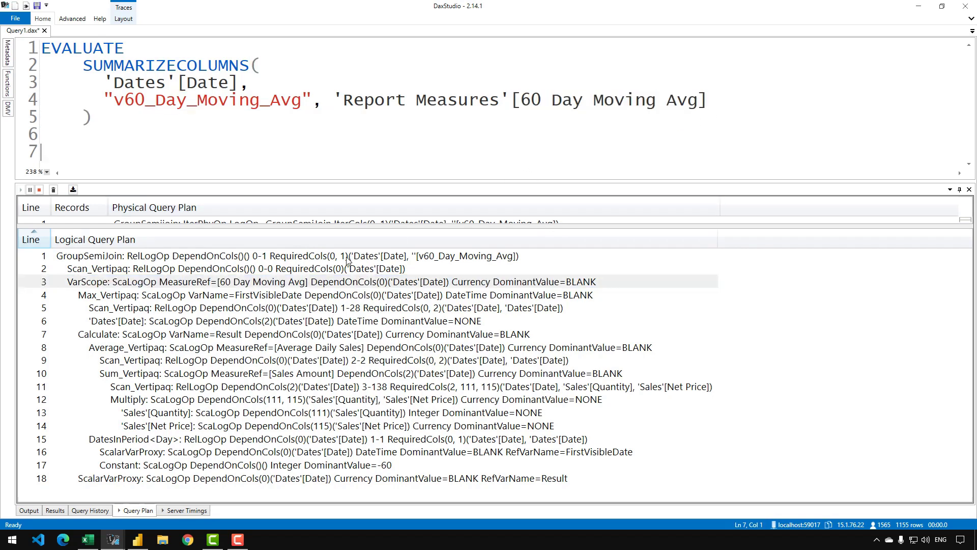
{"action": "left_click", "coordinate": [326, 283]}
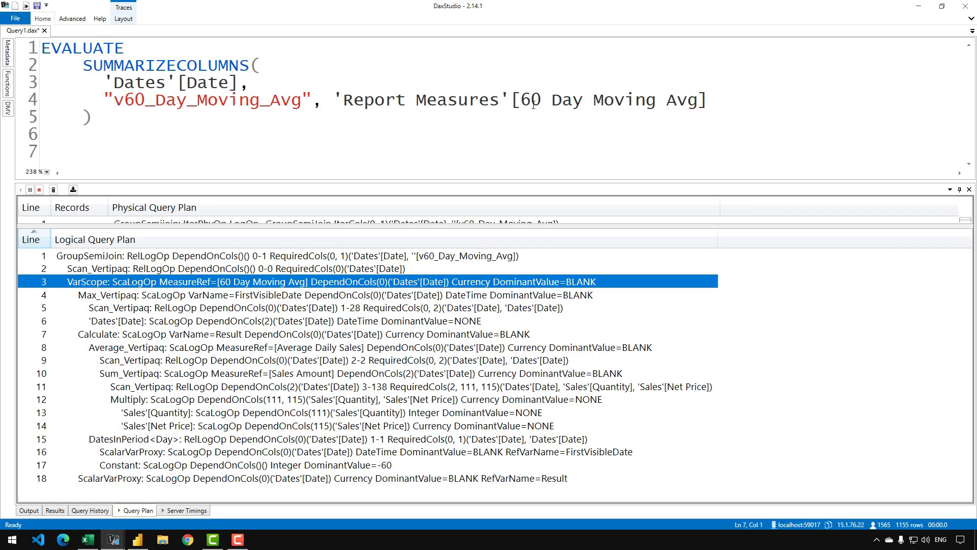
{"action": "left_click_drag", "start_coordinate": [513, 99], "coordinate": [712, 99]}
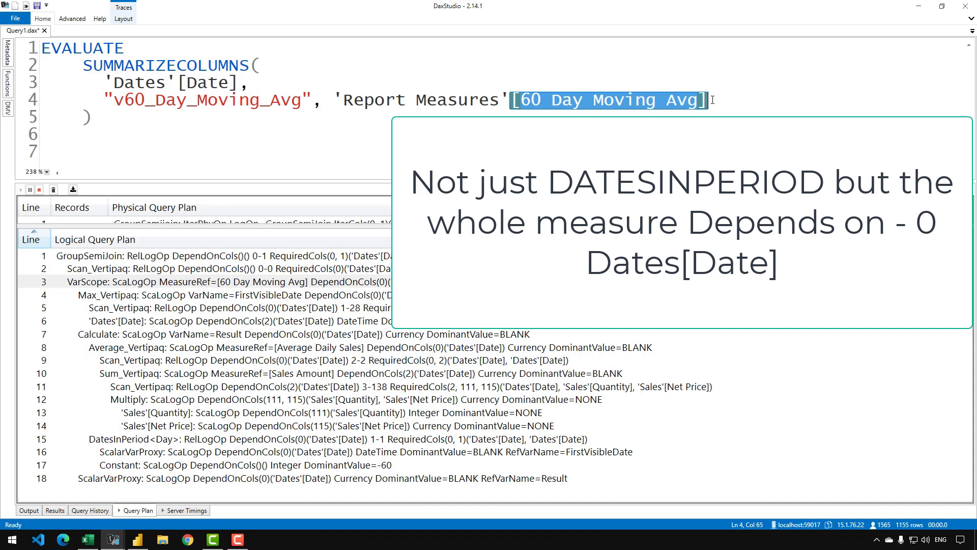
- Examine logical plan line 4, check the FirstVisibleDate variable of the 60 Day Moving Avg measure in Power BI Desktop, and return to DAX Studio
{"action": "left_click", "coordinate": [248, 294]}
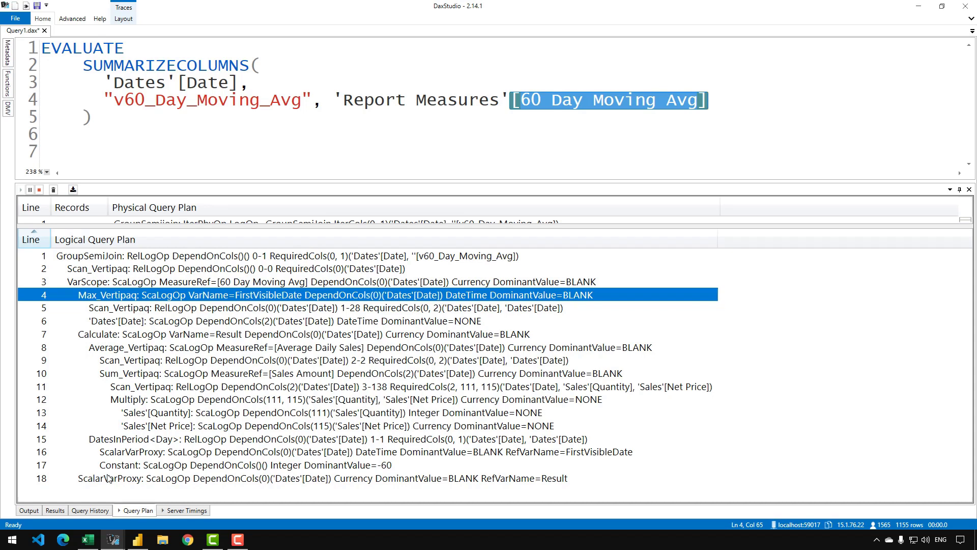
{"action": "left_click", "coordinate": [137, 539]}
{"action": "left_click", "coordinate": [883, 123]}
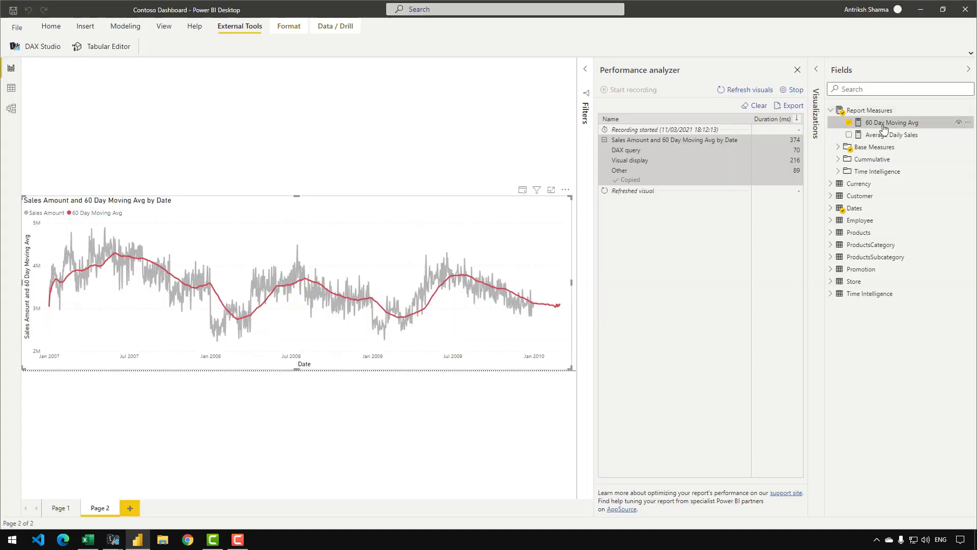
{"action": "left_click", "coordinate": [585, 67]}
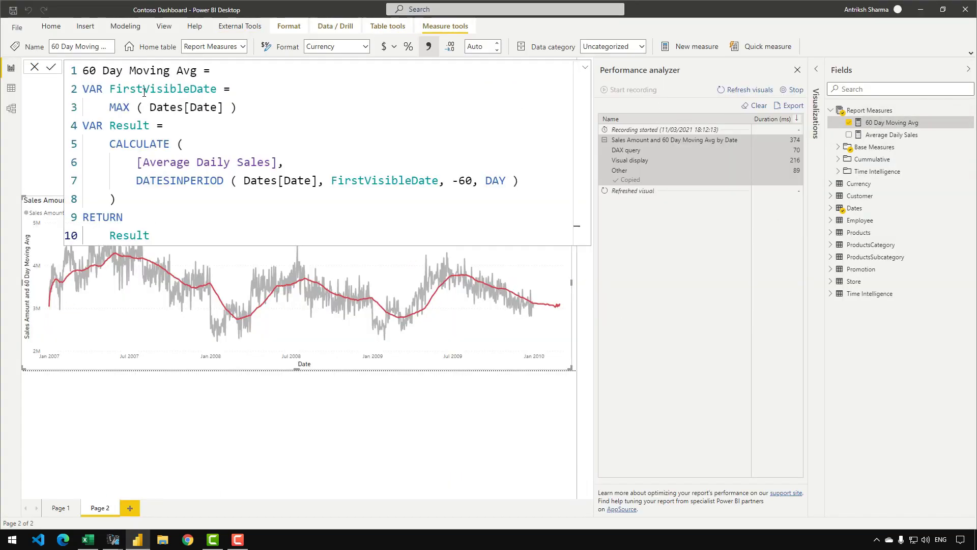
{"action": "left_click_drag", "start_coordinate": [109, 107], "coordinate": [269, 112]}
{"action": "left_click", "coordinate": [270, 112]}
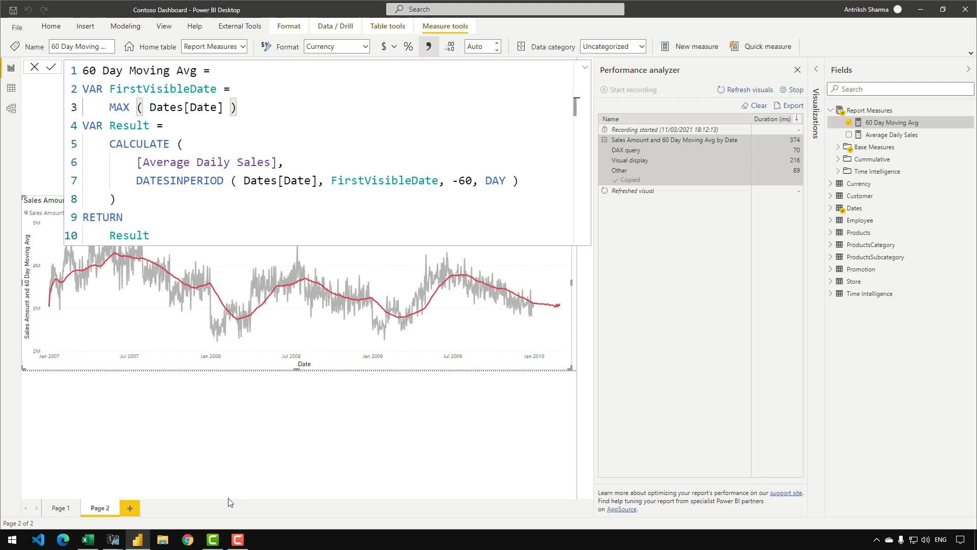
{"action": "left_click", "coordinate": [138, 540]}
{"action": "mouse_move", "coordinate": [110, 546]}
{"action": "left_click", "coordinate": [135, 522]}
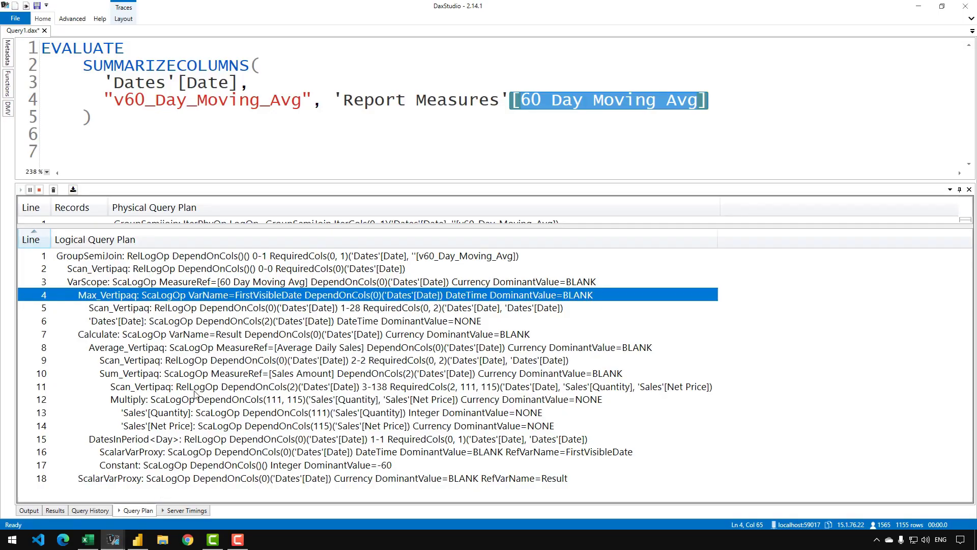
- Compare the Scan_Vertipaq operator on line 5 of the logical plan with server timings scans 2 and 4
{"action": "left_click", "coordinate": [206, 312]}
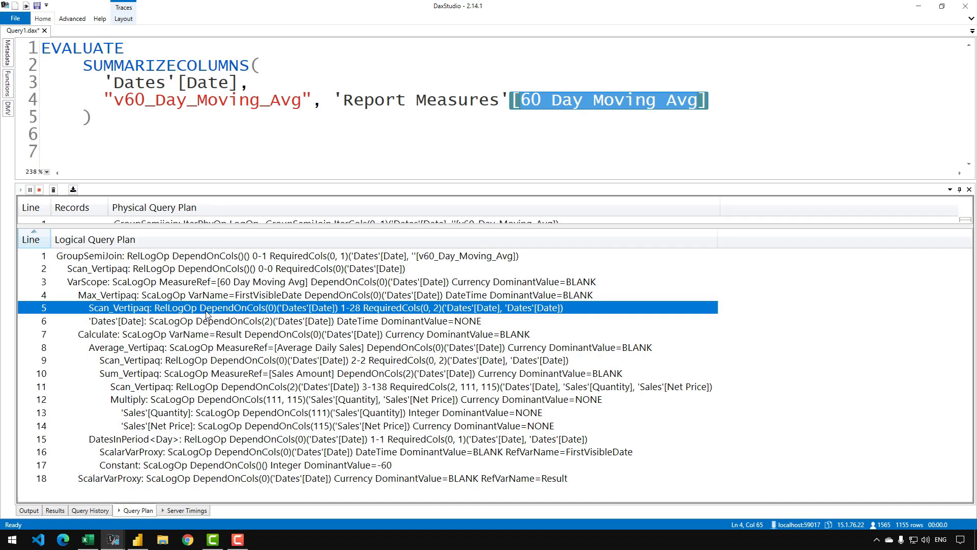
{"action": "left_click", "coordinate": [198, 508]}
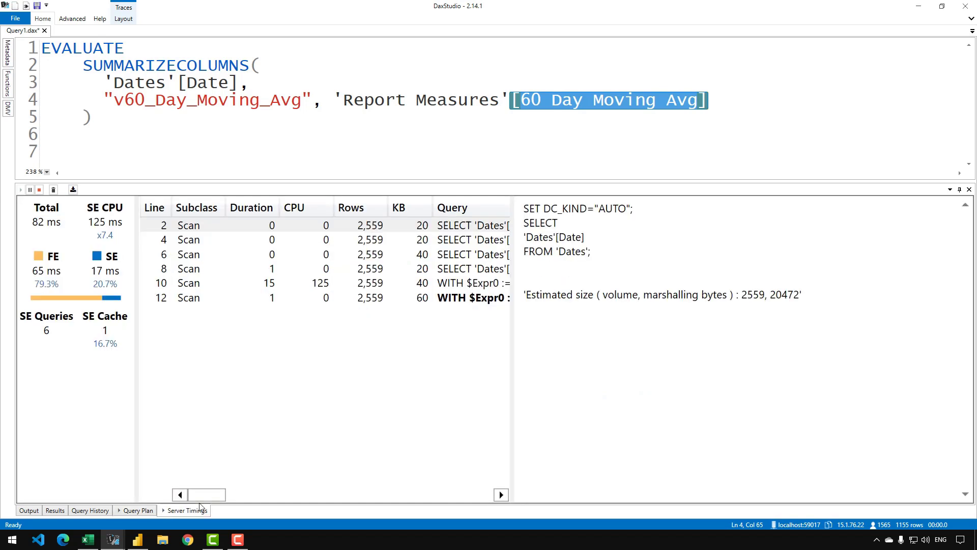
{"action": "left_click", "coordinate": [319, 242]}
{"action": "left_click", "coordinate": [330, 230]}
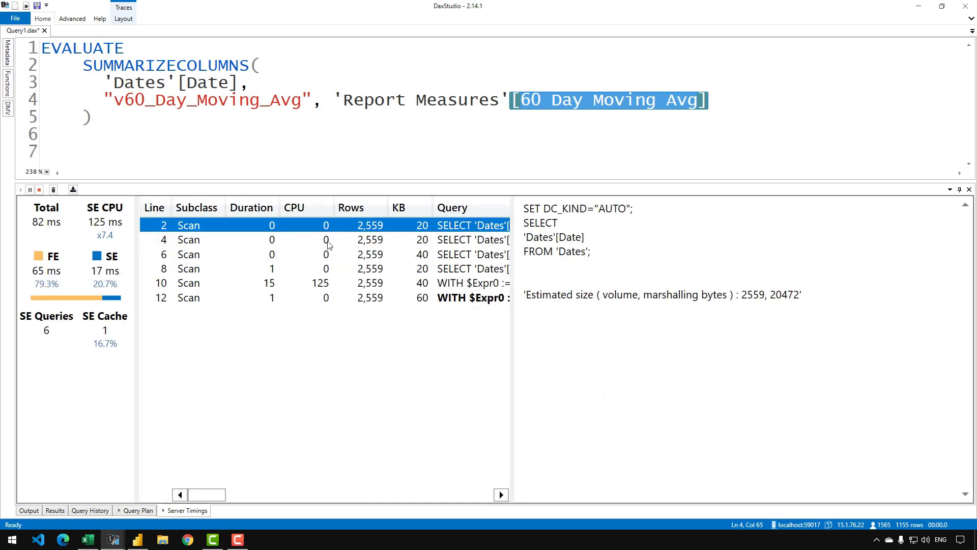
{"action": "left_click", "coordinate": [328, 241]}
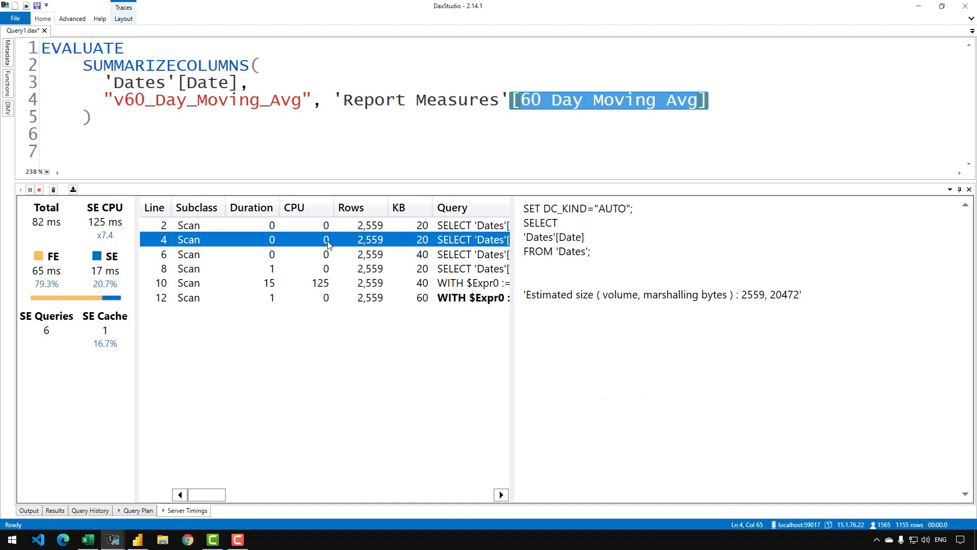
- Show Cache events in the server timings and review the queries on lines 2, 3 and 4
{"action": "right_click", "coordinate": [328, 244]}
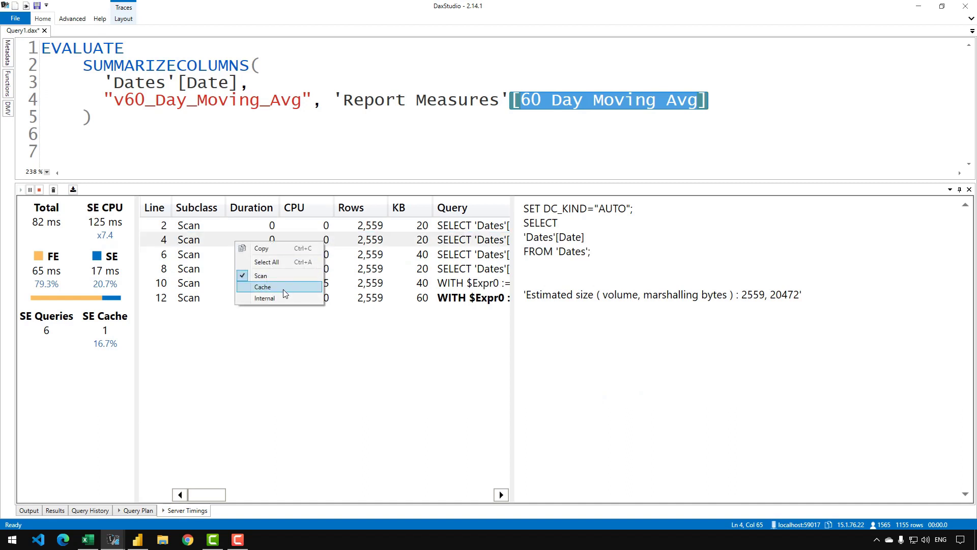
{"action": "left_click", "coordinate": [283, 287]}
{"action": "left_click", "coordinate": [314, 236]}
{"action": "left_click", "coordinate": [319, 229]}
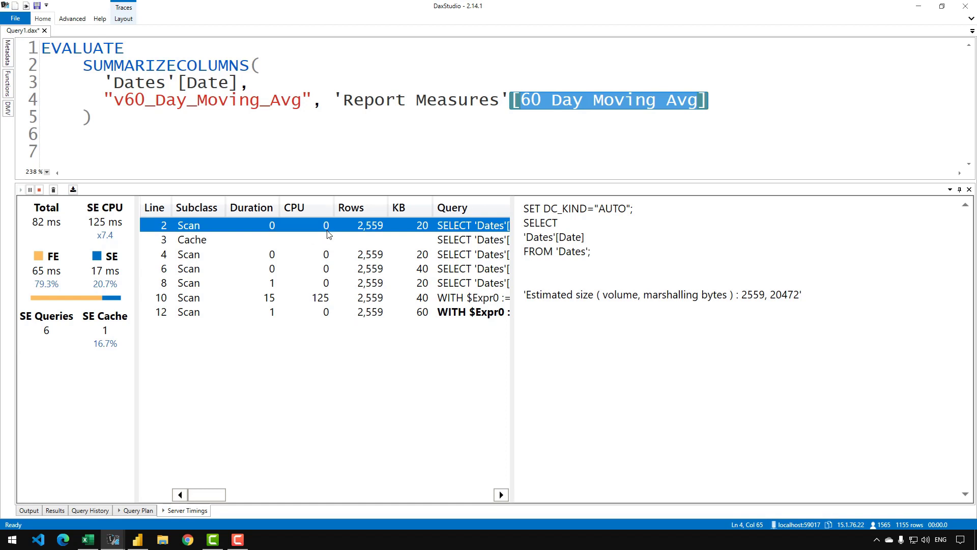
{"action": "left_click", "coordinate": [316, 243]}
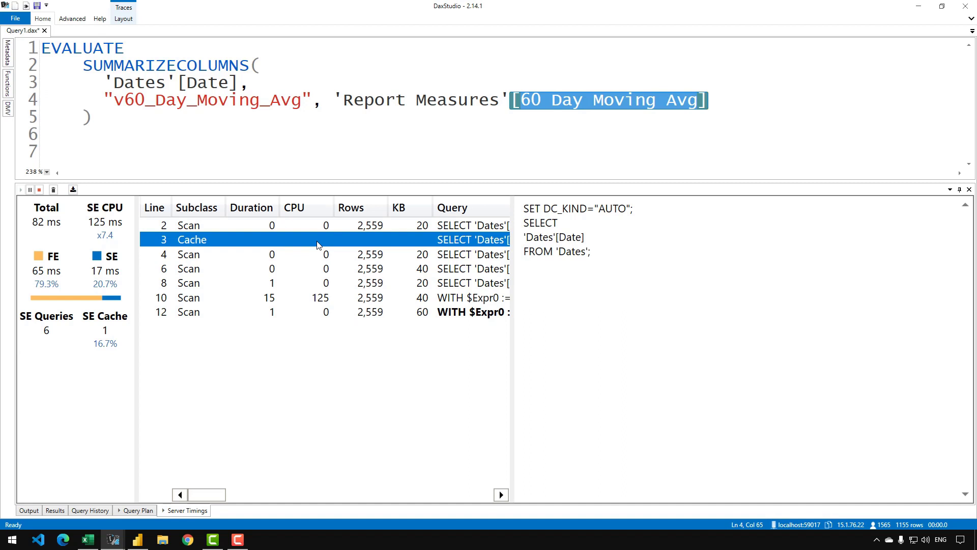
{"action": "left_click", "coordinate": [331, 253]}
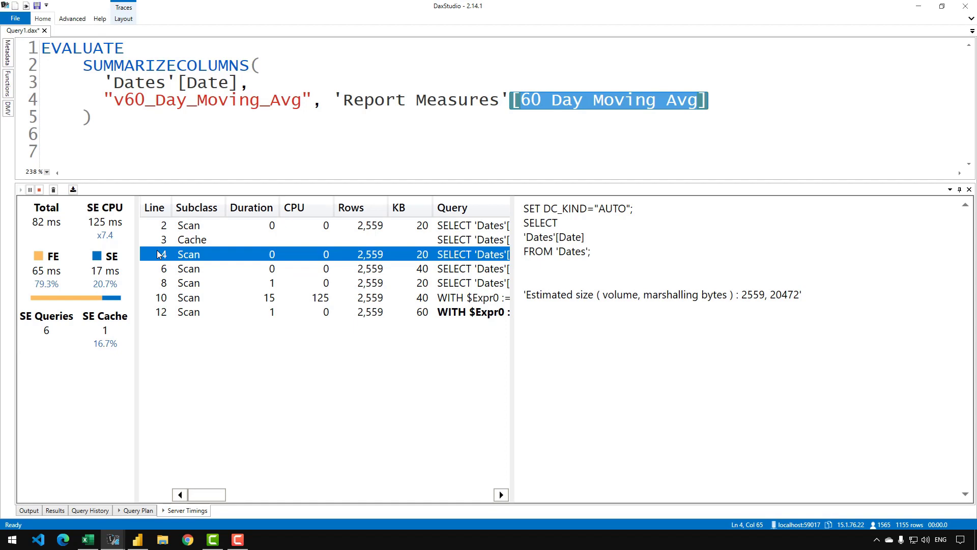
- Examine the 'Dates'[Date] operator on line 6 of the logical query plan and its parent Max_Vertipaq on line 4
{"action": "left_click", "coordinate": [136, 510]}
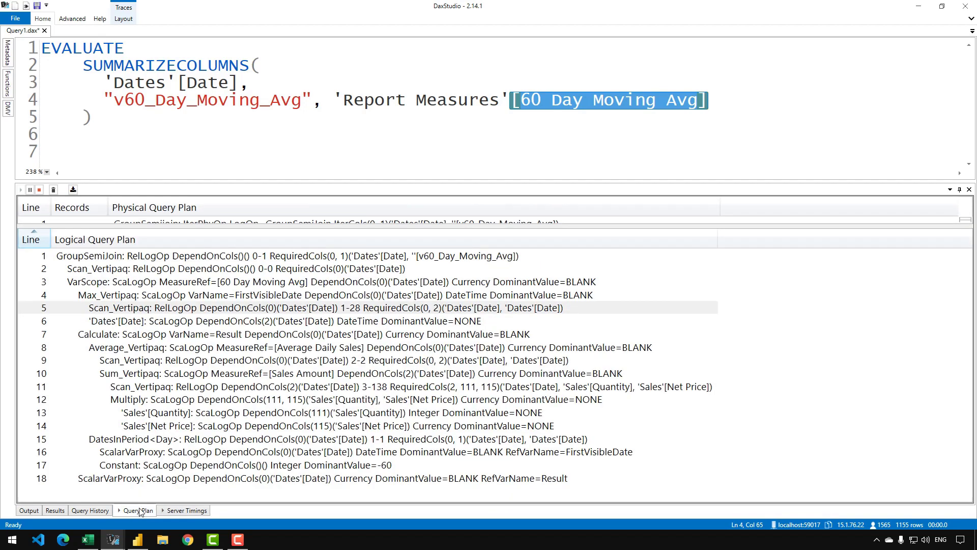
{"action": "left_click", "coordinate": [163, 326]}
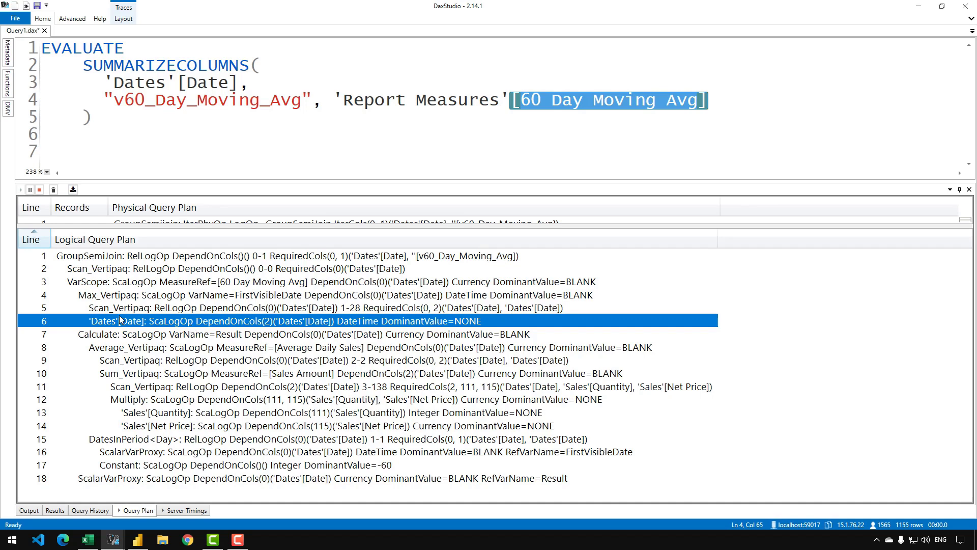
{"action": "left_click", "coordinate": [115, 297]}
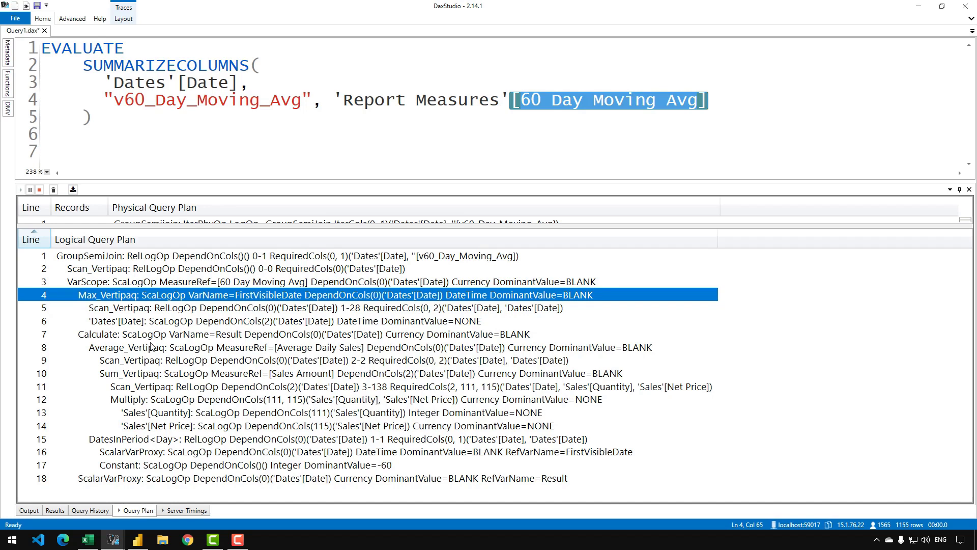
- Examine the Calculate operator on line 7, check the measure's Result variable in Power BI Desktop, and return to DAX Studio
{"action": "left_click", "coordinate": [140, 332]}
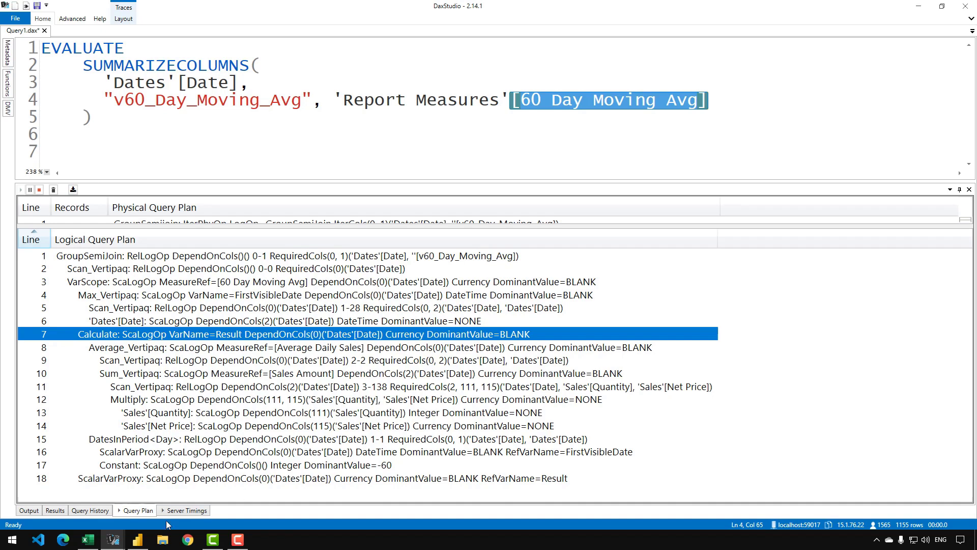
{"action": "left_click", "coordinate": [147, 535]}
{"action": "left_click", "coordinate": [127, 127]}
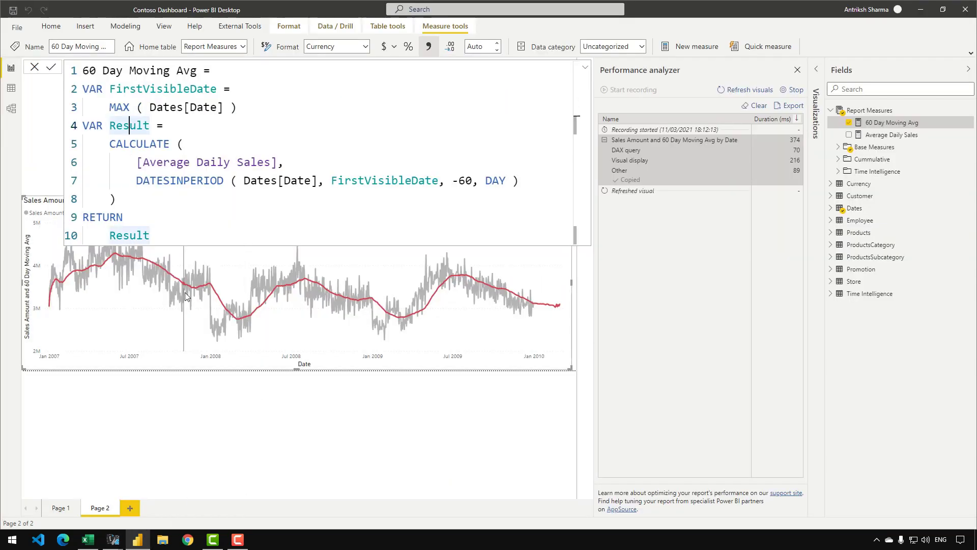
{"action": "key", "text": "alt+Tab"}
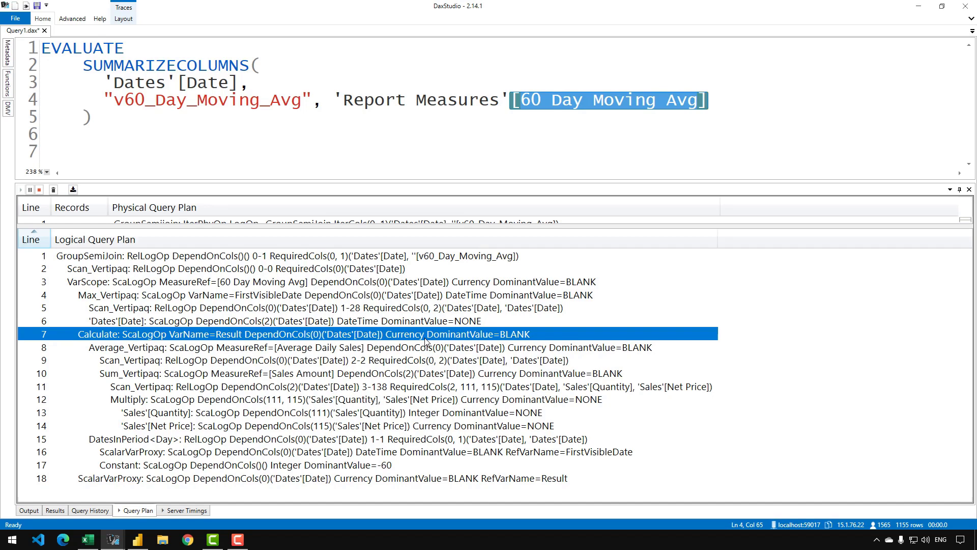
- Highlight lines 8 to 14 of the logical query plan to examine the Average Daily Sales part under Calculate
{"action": "left_click", "coordinate": [113, 349]}
{"action": "left_click", "coordinate": [117, 334]}
{"action": "left_click_drag", "start_coordinate": [112, 350], "coordinate": [134, 427]}
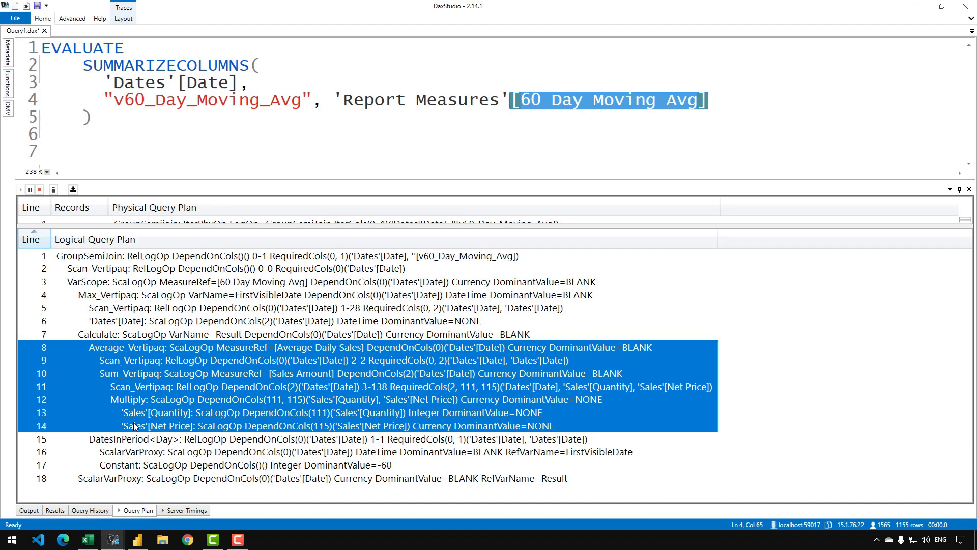
- Examine the Average_Vertipaq operator on line 8 of the logical query plan together with its Scan_Vertipaq child on line 9
{"action": "left_click", "coordinate": [143, 359]}
{"action": "left_click", "coordinate": [145, 351]}
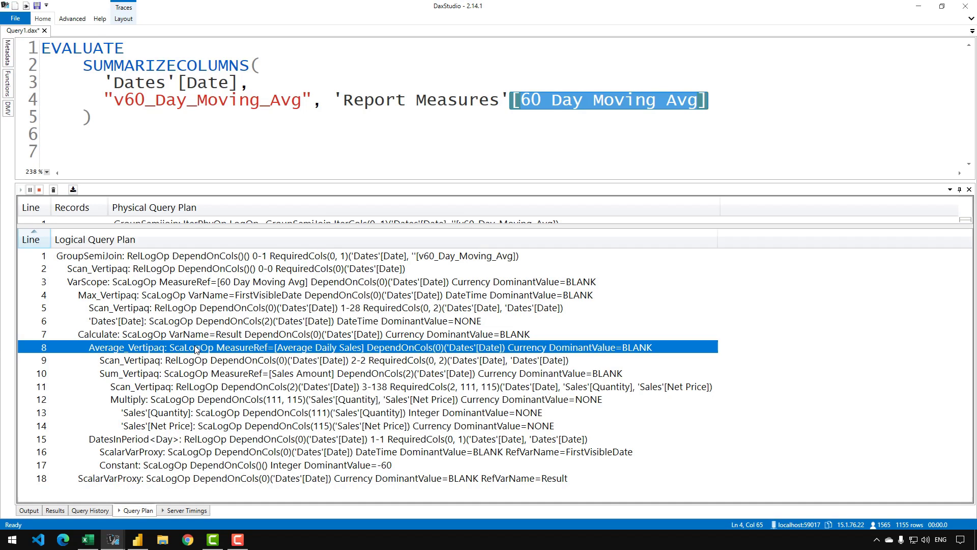
{"action": "left_click", "coordinate": [166, 362]}
{"action": "left_click", "coordinate": [179, 351]}
{"action": "left_click", "coordinate": [171, 361]}
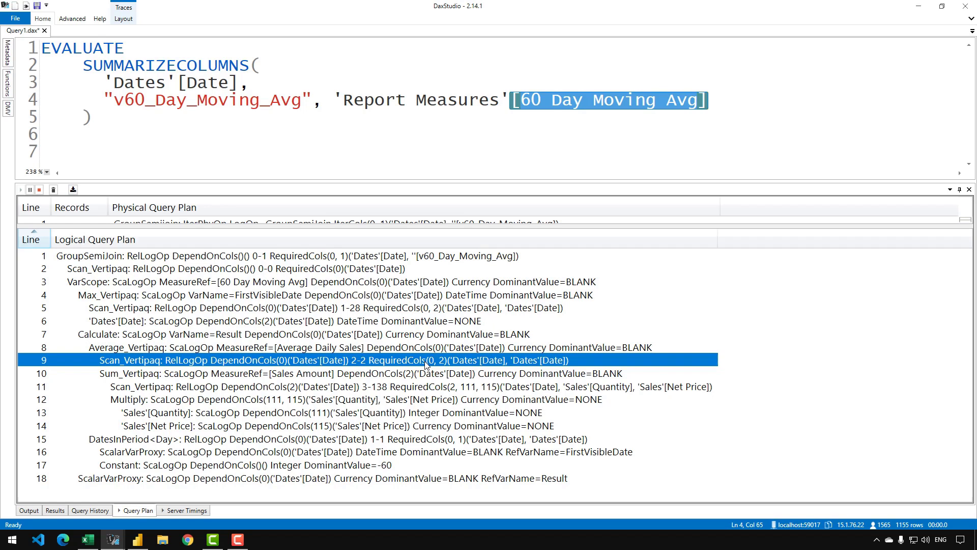
- Highlight 'Dates'[Date] in the SUMMARIZECOLUMNS query and check the 60 Day Moving Avg measure in Power BI Desktop before returning to DAX Studio
{"action": "left_click_drag", "start_coordinate": [240, 82], "coordinate": [109, 81]}
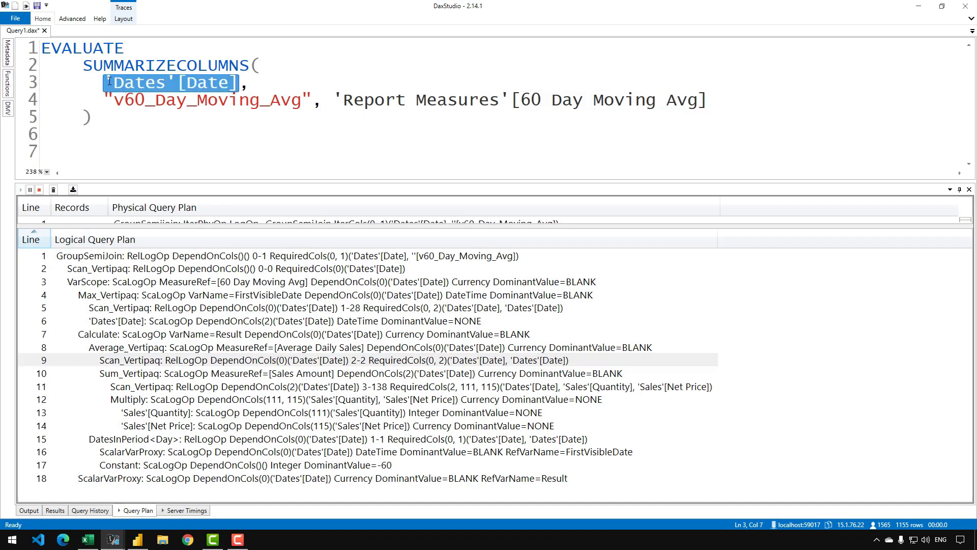
{"action": "left_click_drag", "start_coordinate": [188, 540], "coordinate": [168, 544]}
{"action": "left_click", "coordinate": [137, 539]}
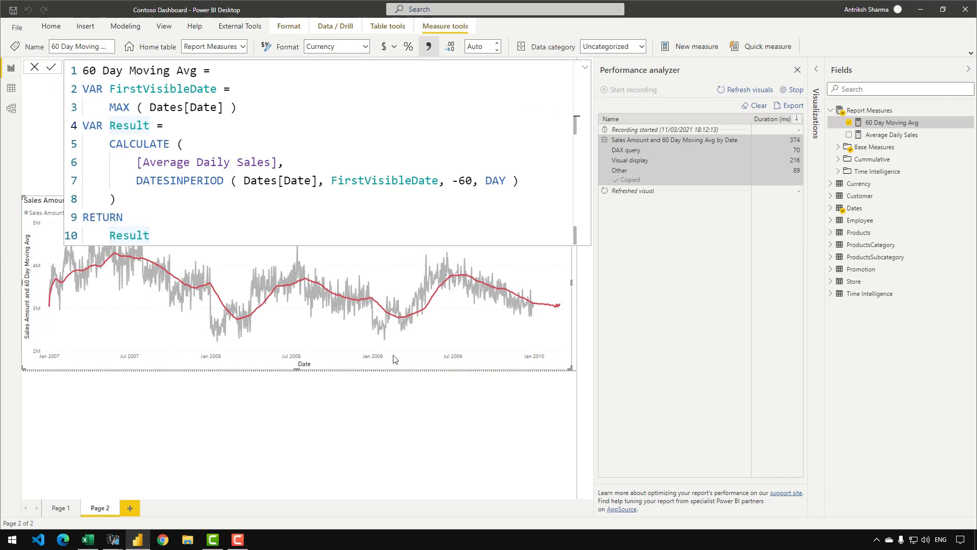
{"action": "left_click", "coordinate": [921, 8]}
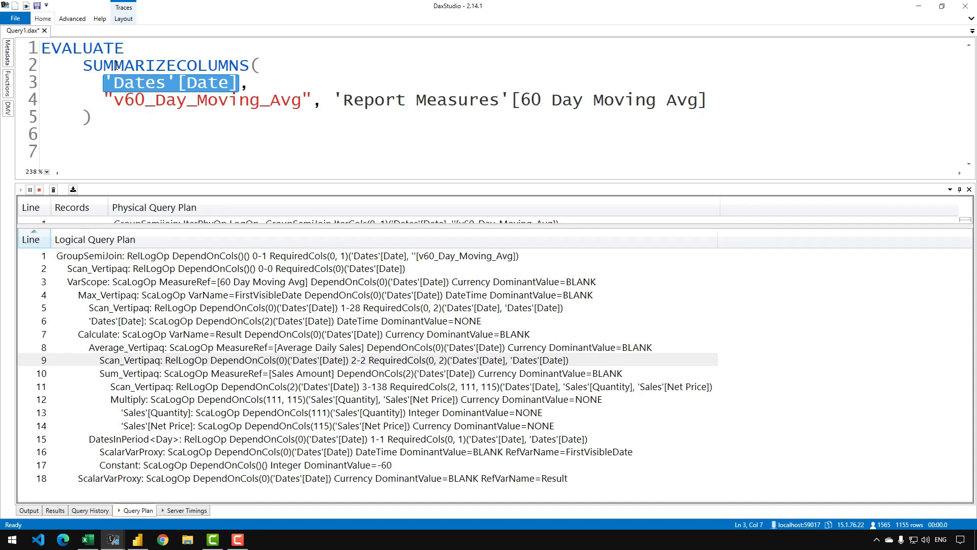
{"action": "left_click", "coordinate": [106, 83]}
{"action": "left_click_drag", "start_coordinate": [114, 82], "coordinate": [238, 85]}
- Compare the Scan_Vertipaq columns on line 9 with Dates[Date] in the measure's DATESINPERIOD in Power BI Desktop, and return to DAX Studio
{"action": "left_click", "coordinate": [510, 362]}
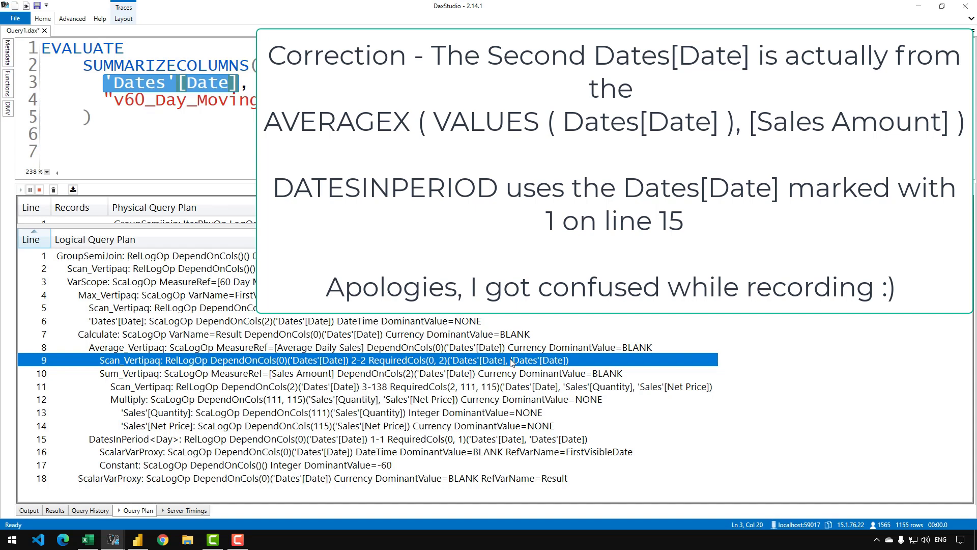
{"action": "key", "text": "alt+Tab"}
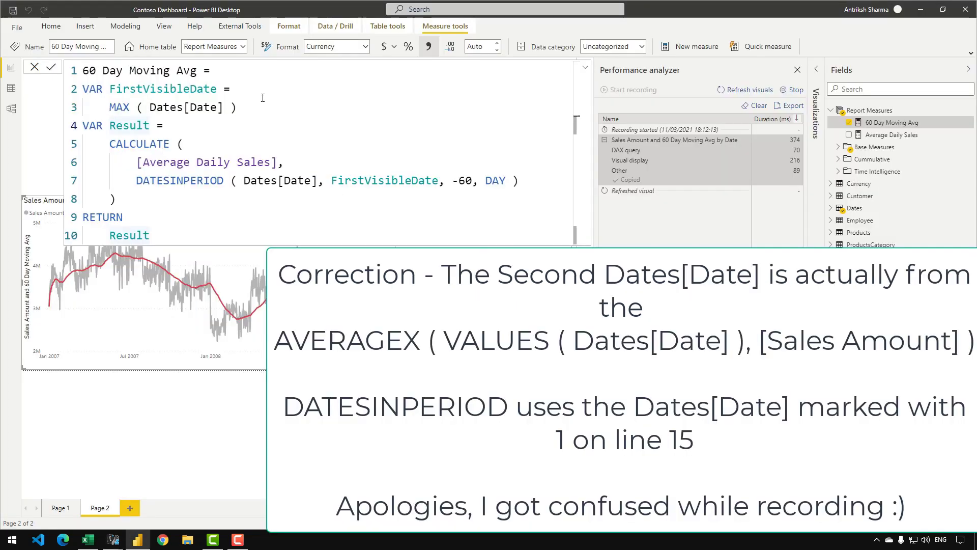
{"action": "left_click_drag", "start_coordinate": [246, 181], "coordinate": [317, 176]}
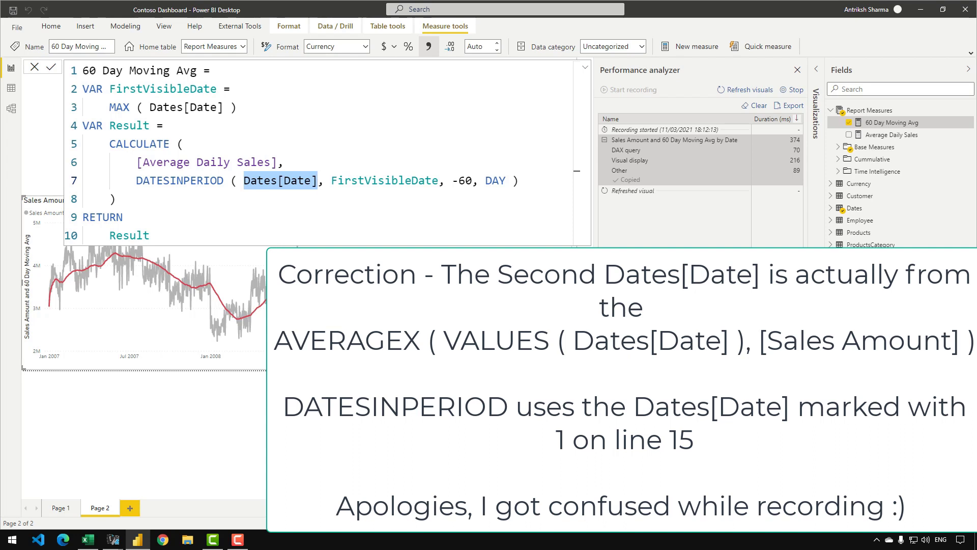
{"action": "key", "text": "alt+Tab"}
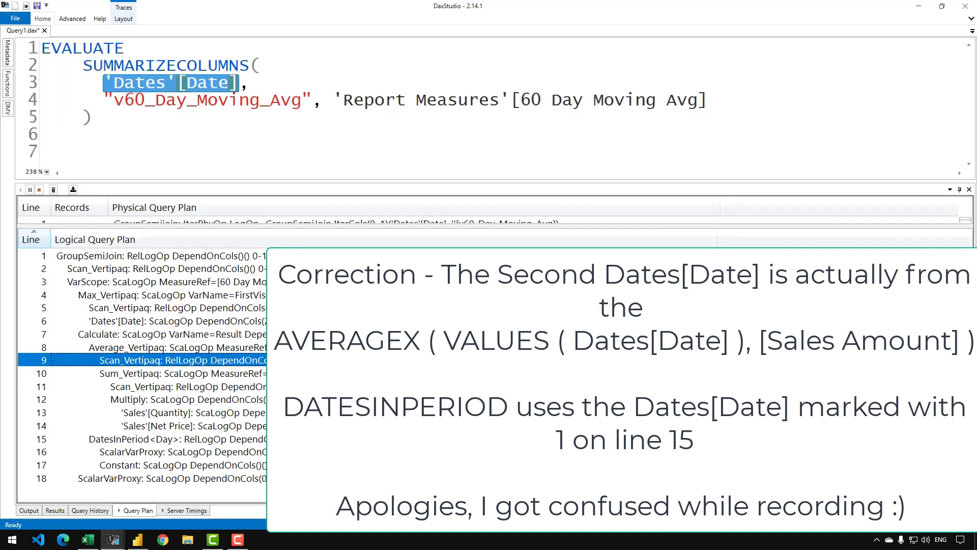
- Examine the Sum_Vertipaq operator on line 10, compare it with the Average Daily Sales and DATESINPERIOD arguments in Power BI Desktop, and return
{"action": "left_click", "coordinate": [256, 376]}
{"action": "left_click", "coordinate": [251, 363]}
{"action": "left_click", "coordinate": [231, 375]}
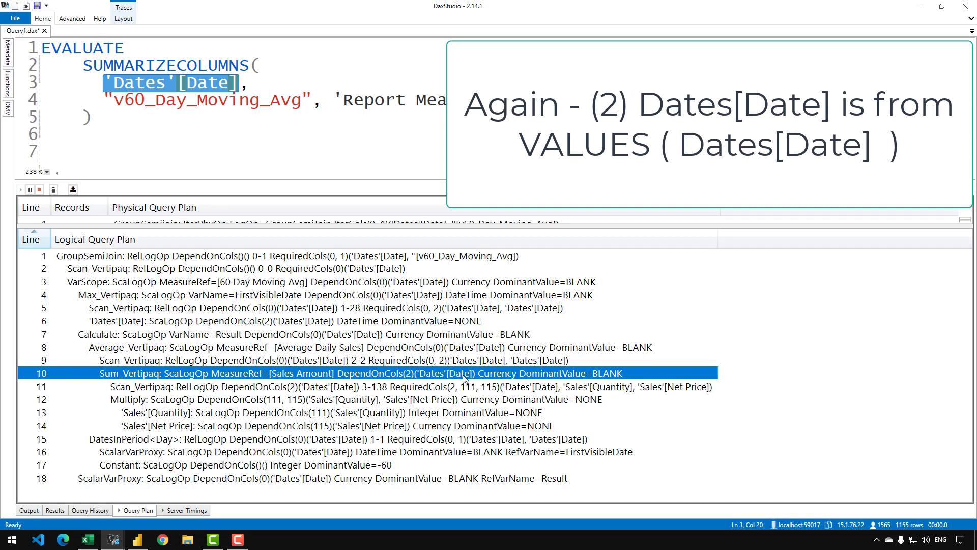
{"action": "key", "text": "alt+Tab"}
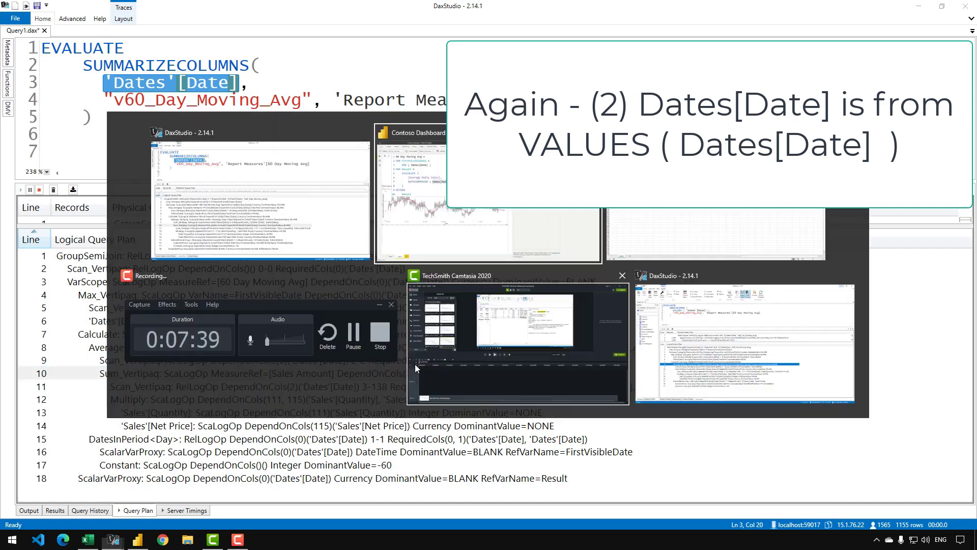
{"action": "left_click", "coordinate": [255, 162]}
{"action": "left_click_drag", "start_coordinate": [137, 162], "coordinate": [317, 182]}
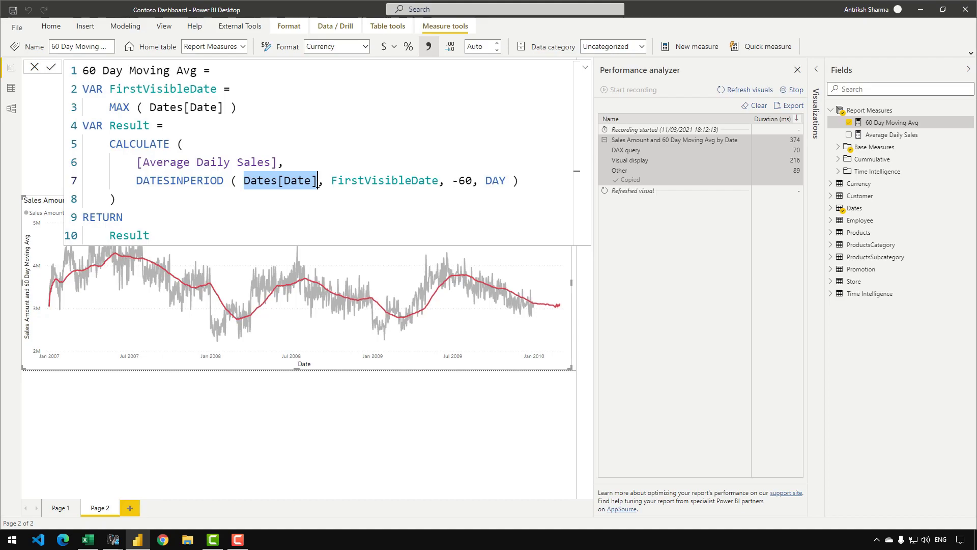
{"action": "key", "text": "alt+Tab"}
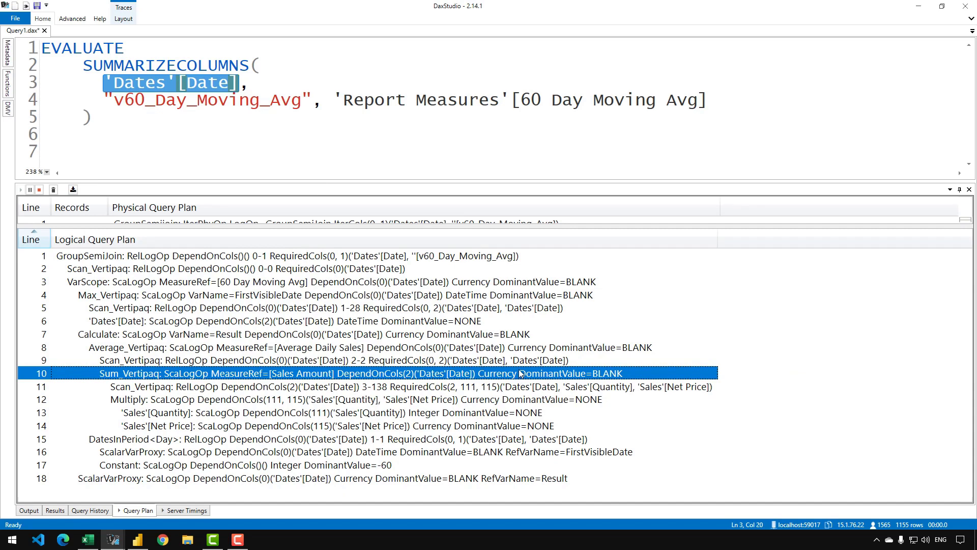
- Examine the Scan_Vertipaq operator on line 11, review the Sales Amount base measure's definition in Power BI Desktop, and return to DAX Studio
{"action": "left_click", "coordinate": [196, 388]}
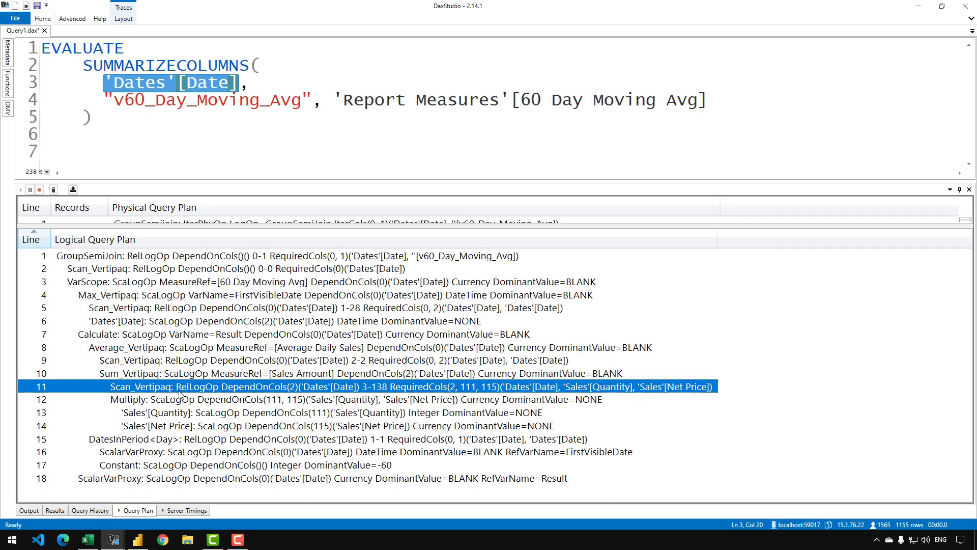
{"action": "key", "text": "alt+Tab"}
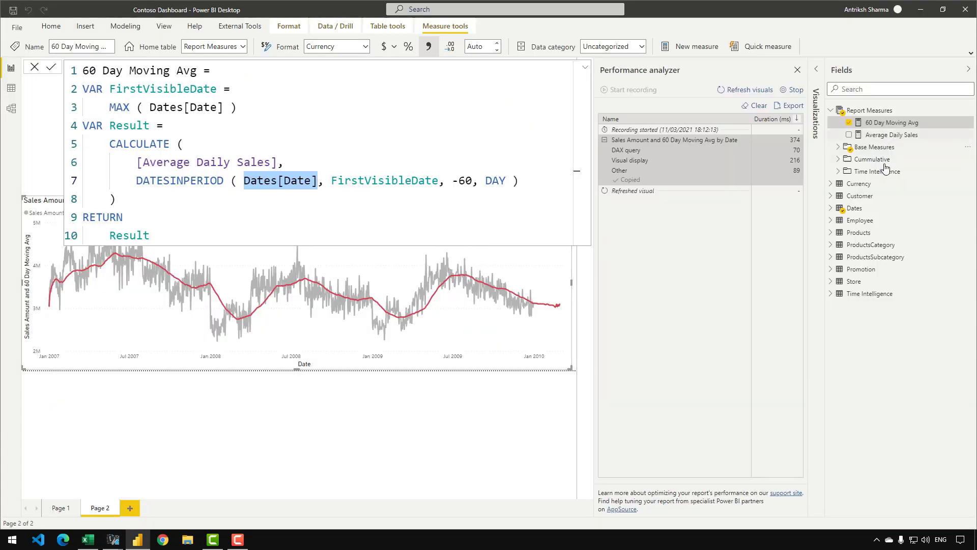
{"action": "left_click", "coordinate": [838, 148]}
{"action": "left_click", "coordinate": [885, 159]}
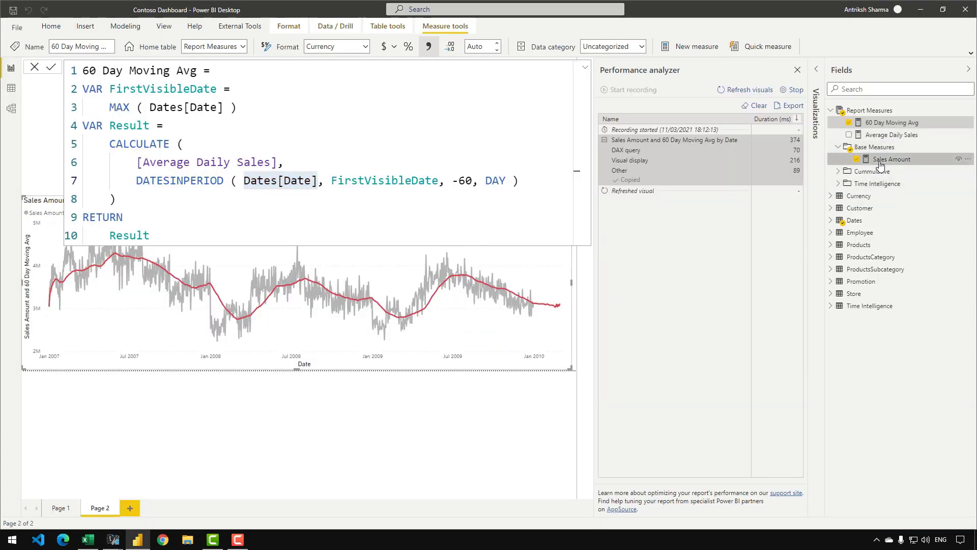
{"action": "left_click_drag", "start_coordinate": [103, 126], "coordinate": [331, 125]}
{"action": "key", "text": "alt+Tab"}
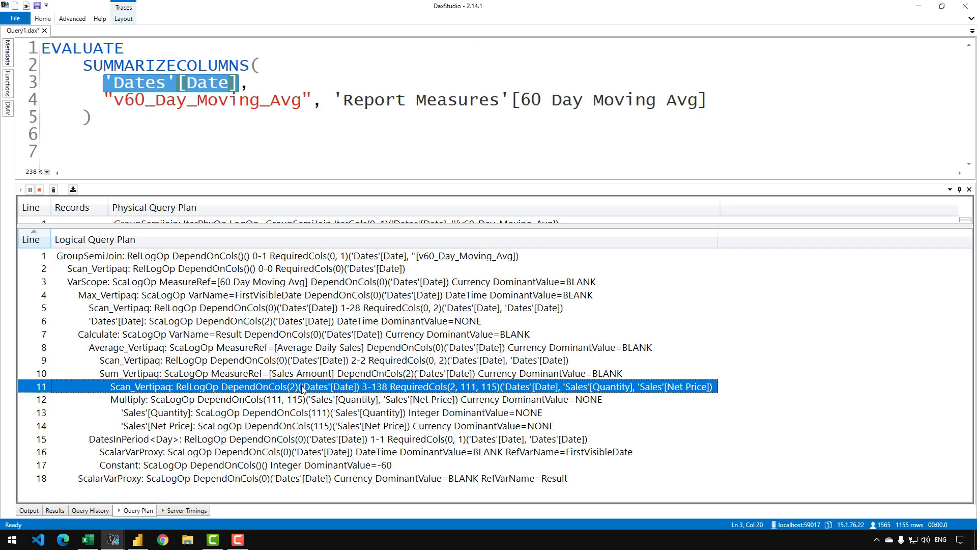
- Review the storage engine queries on lines 6 and 8 of the server timings, highlighting MAX ( 'Dates'[Date] ) in the line 6 query
{"action": "left_click", "coordinate": [189, 511]}
{"action": "left_click", "coordinate": [391, 263]}
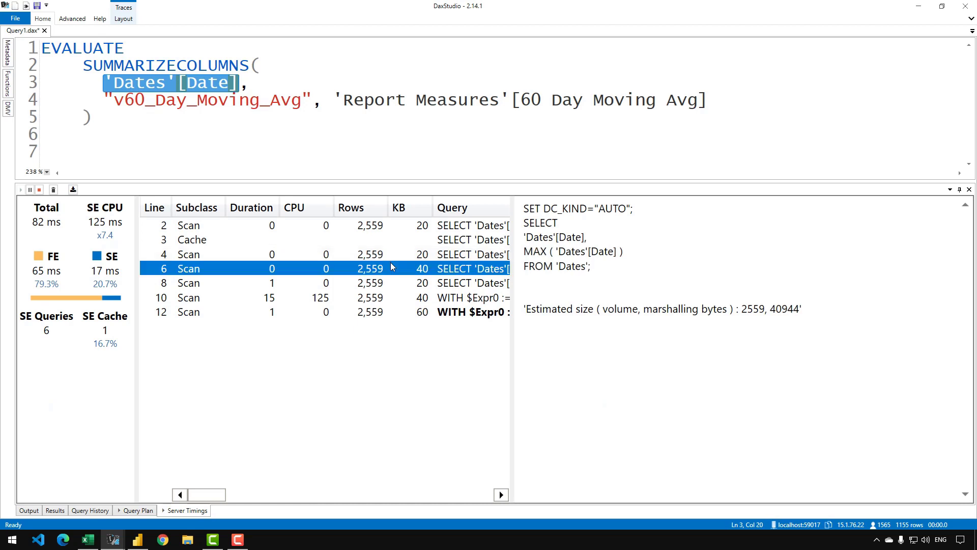
{"action": "left_click", "coordinate": [387, 279]}
{"action": "left_click", "coordinate": [393, 266]}
{"action": "left_click_drag", "start_coordinate": [633, 251], "coordinate": [501, 255]}
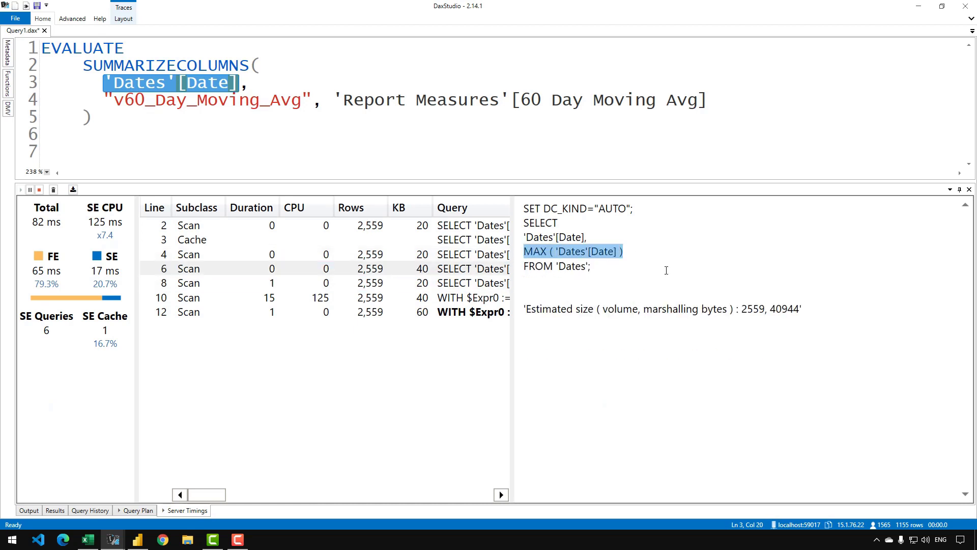
{"action": "left_click", "coordinate": [473, 285]}
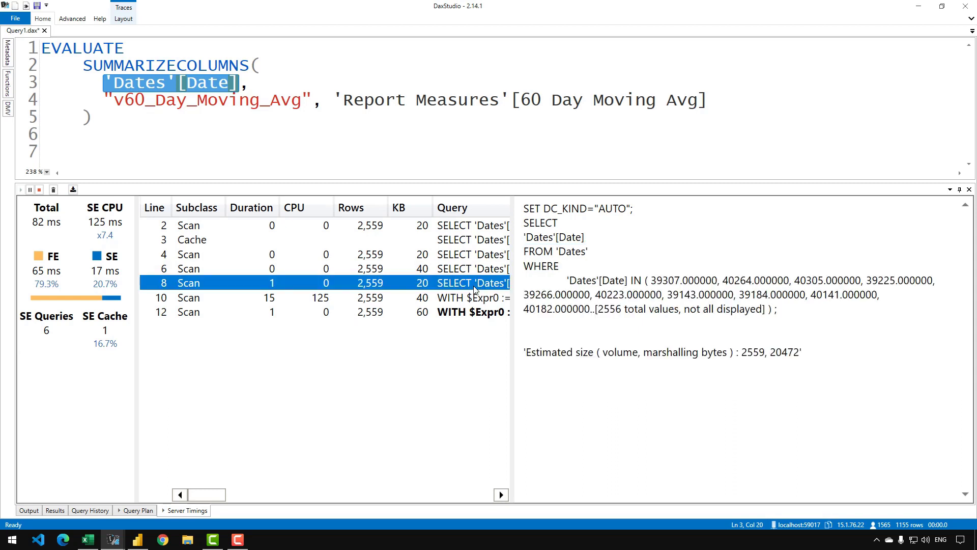
- Examine the line 10 storage engine query, highlighting 'Dates'[Date], SUM ( @$Expr0 ) and the $Expr0 product of Sales Quantity and Net Price
{"action": "left_click", "coordinate": [464, 298]}
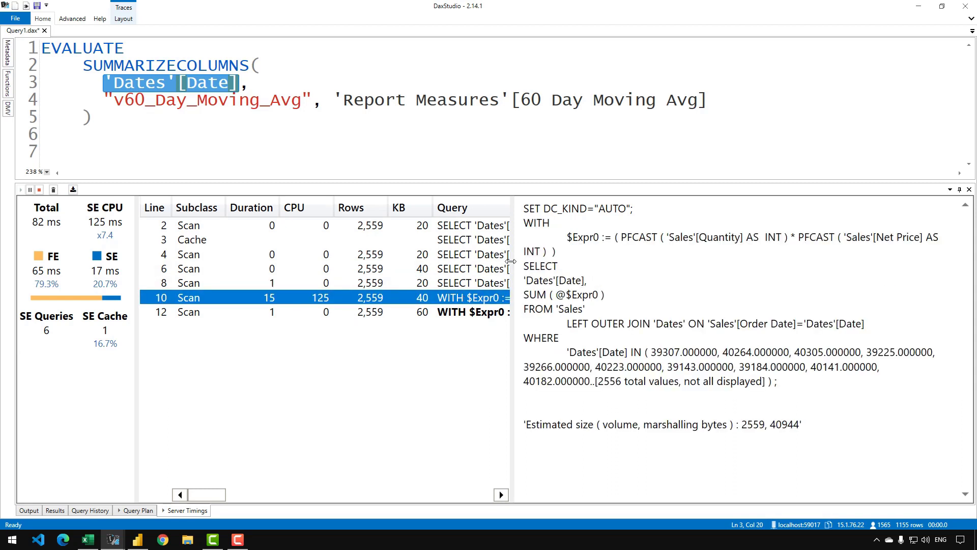
{"action": "left_click_drag", "start_coordinate": [512, 262], "coordinate": [502, 262]}
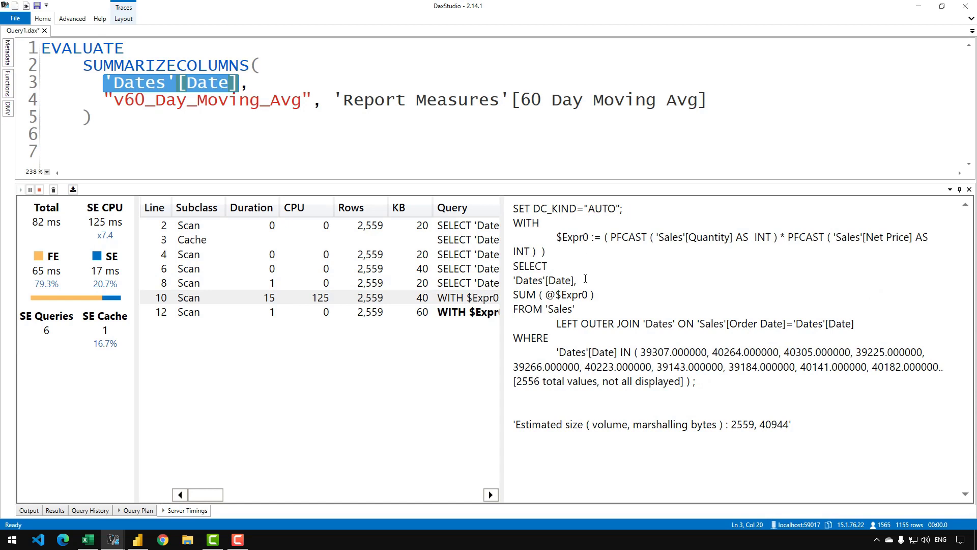
{"action": "left_click_drag", "start_coordinate": [585, 278], "coordinate": [515, 282]}
{"action": "left_click_drag", "start_coordinate": [594, 295], "coordinate": [534, 291]}
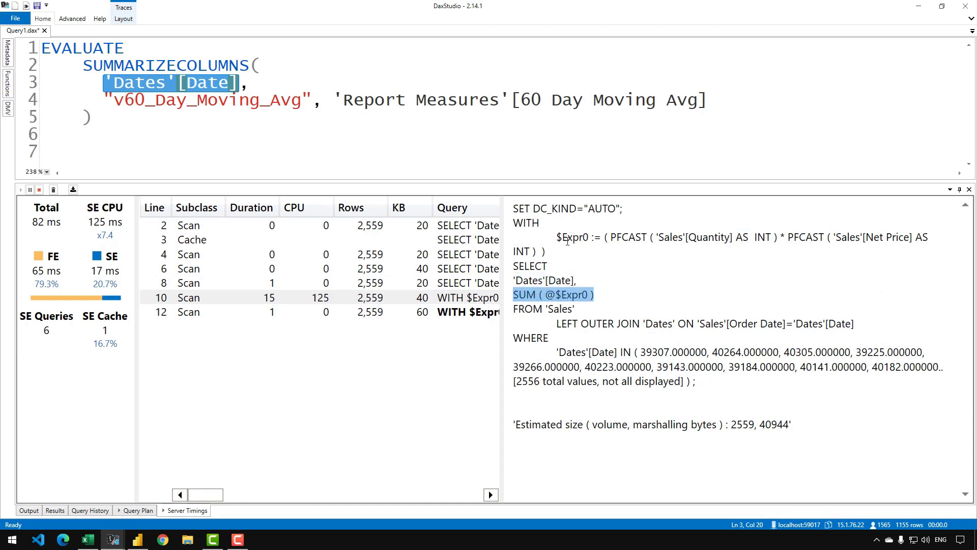
{"action": "left_click_drag", "start_coordinate": [557, 237], "coordinate": [559, 245]}
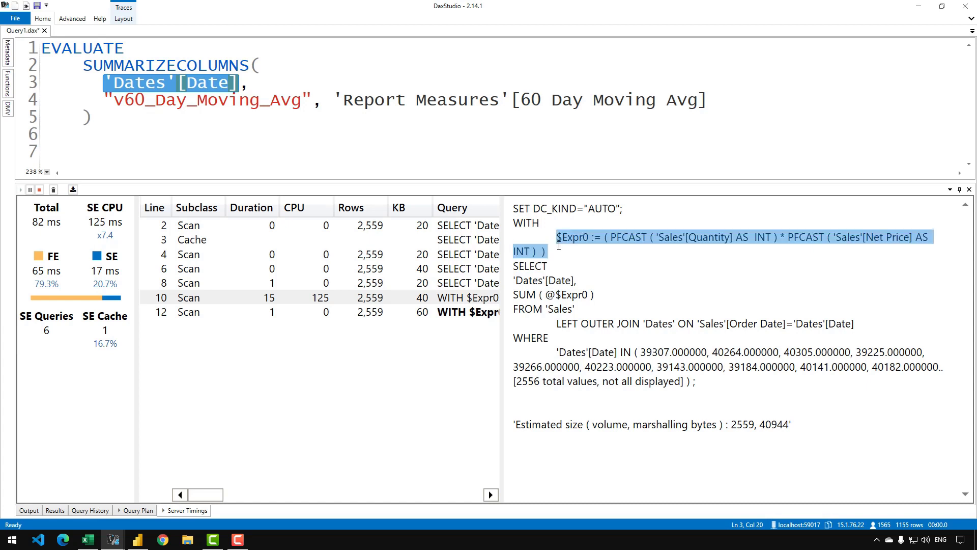
{"action": "left_click", "coordinate": [559, 245]}
{"action": "left_click_drag", "start_coordinate": [656, 237], "coordinate": [736, 237]}
{"action": "left_click_drag", "start_coordinate": [830, 238], "coordinate": [916, 237]}
{"action": "left_click", "coordinate": [716, 288]}
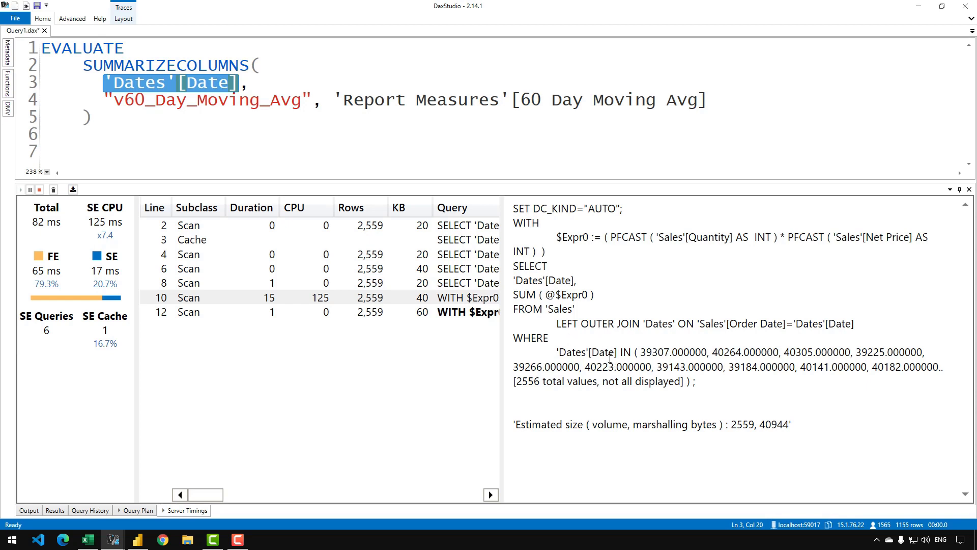
- Examine the Multiply operator on line 12 of the logical query plan alongside Scan_Vertipaq on line 11 and 'Sales'[Quantity] on line 13
{"action": "left_click", "coordinate": [137, 510]}
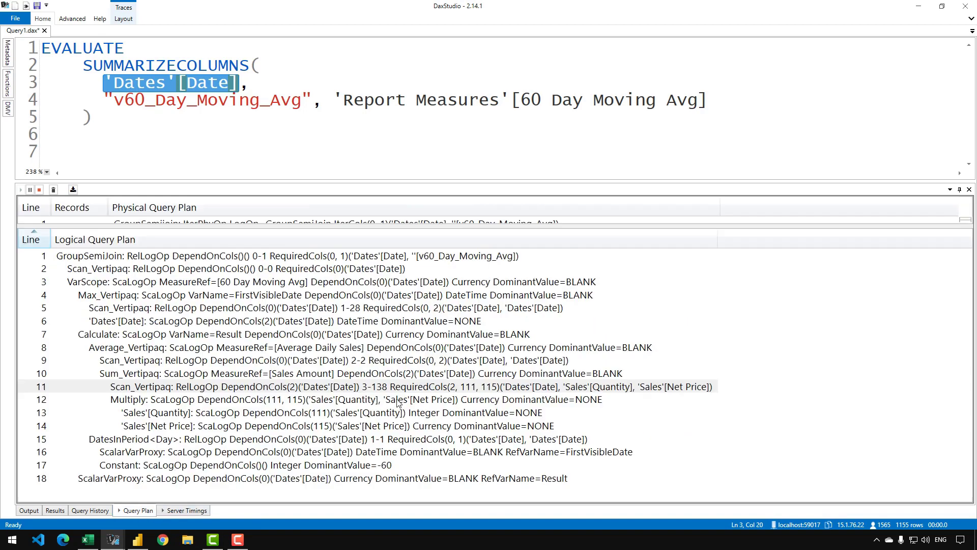
{"action": "left_click", "coordinate": [266, 400]}
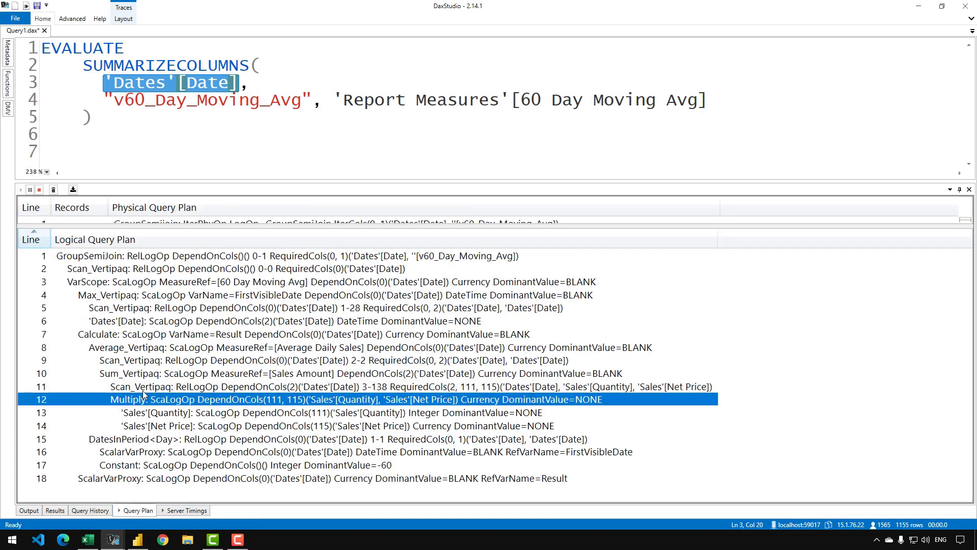
{"action": "left_click", "coordinate": [161, 387]}
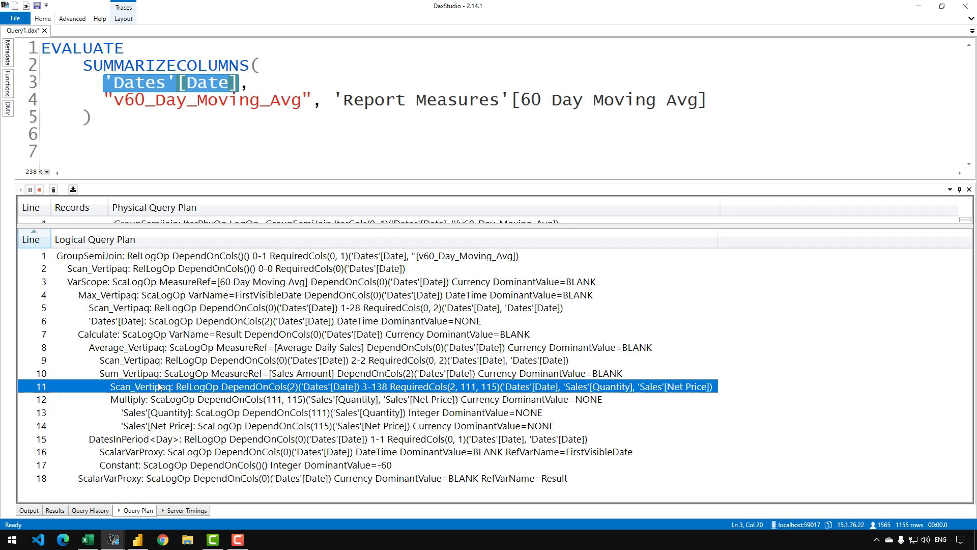
{"action": "left_click", "coordinate": [185, 403]}
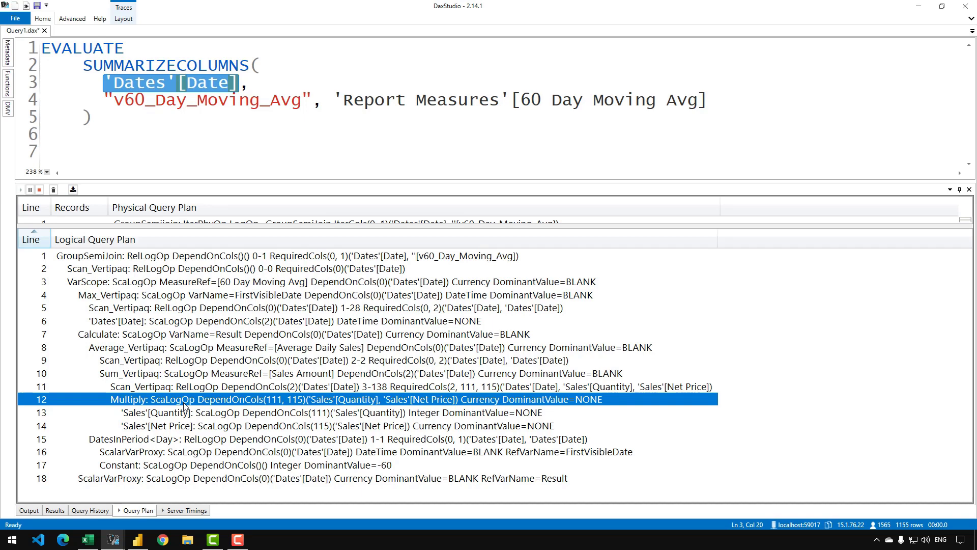
{"action": "left_click", "coordinate": [176, 415]}
{"action": "left_click", "coordinate": [173, 399]}
{"action": "left_click", "coordinate": [231, 415]}
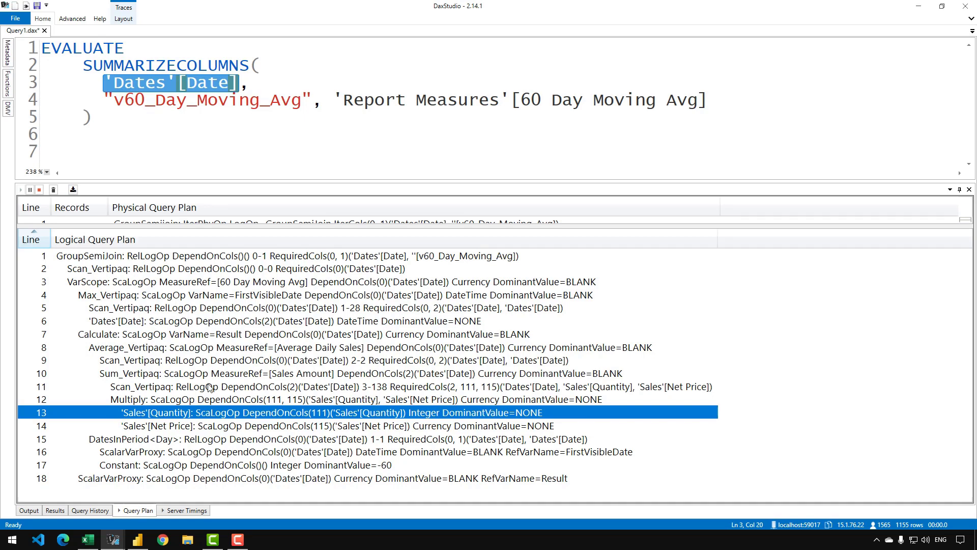
- Trace the operators under Average_Vertipaq down to 'Sales'[Net Price], and highlight the whole Average Daily Sales block on lines 8 to 14
{"action": "left_click", "coordinate": [186, 374]}
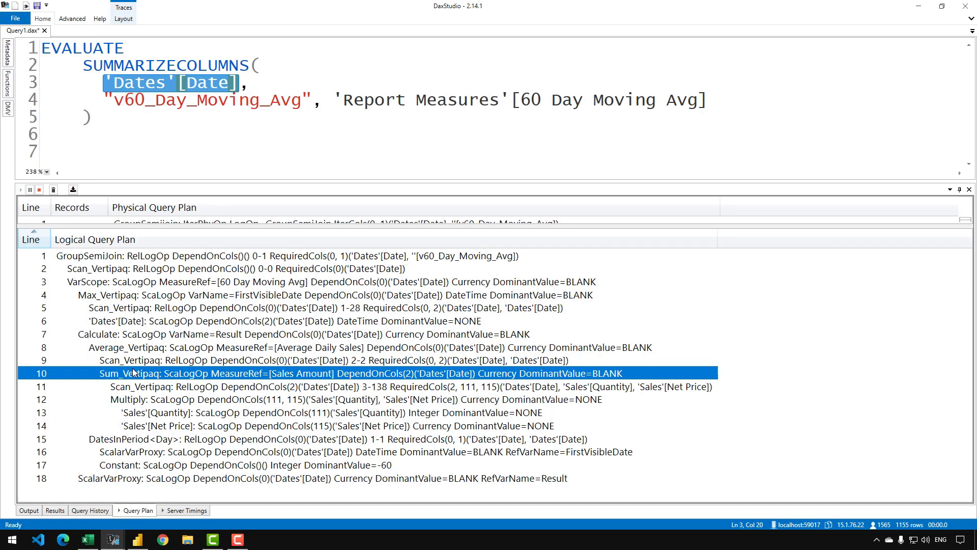
{"action": "left_click", "coordinate": [108, 351]}
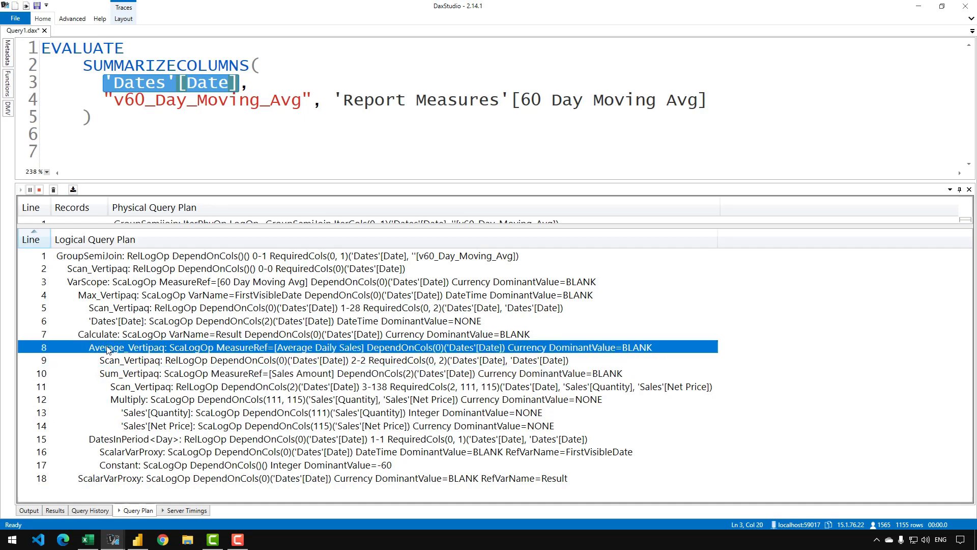
{"action": "left_click", "coordinate": [225, 413]}
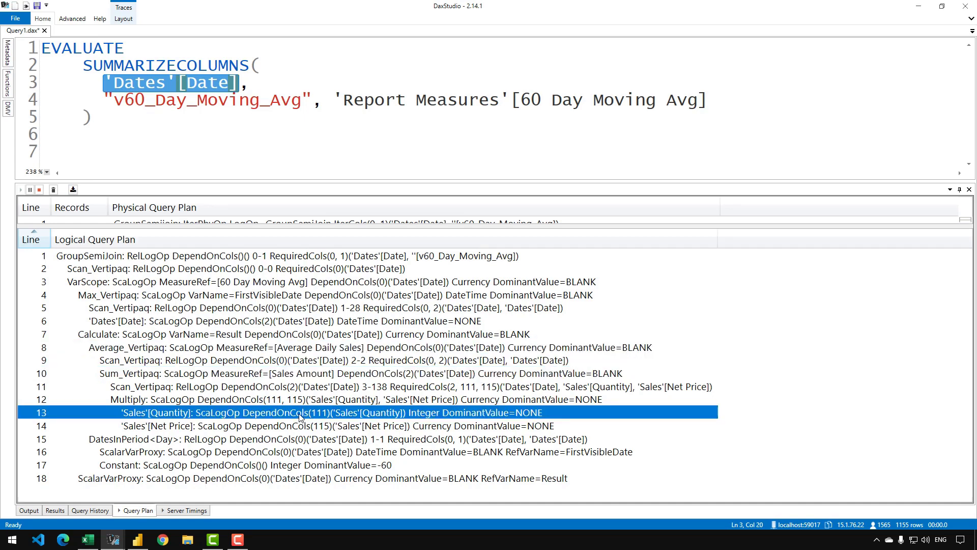
{"action": "left_click", "coordinate": [400, 401]}
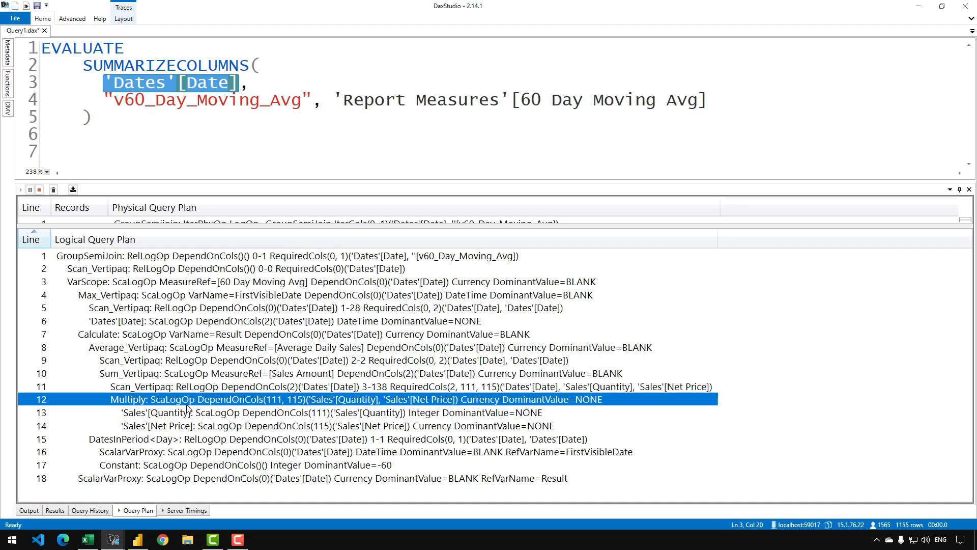
{"action": "left_click", "coordinate": [136, 429]}
{"action": "left_click_drag", "start_coordinate": [113, 352], "coordinate": [128, 427]}
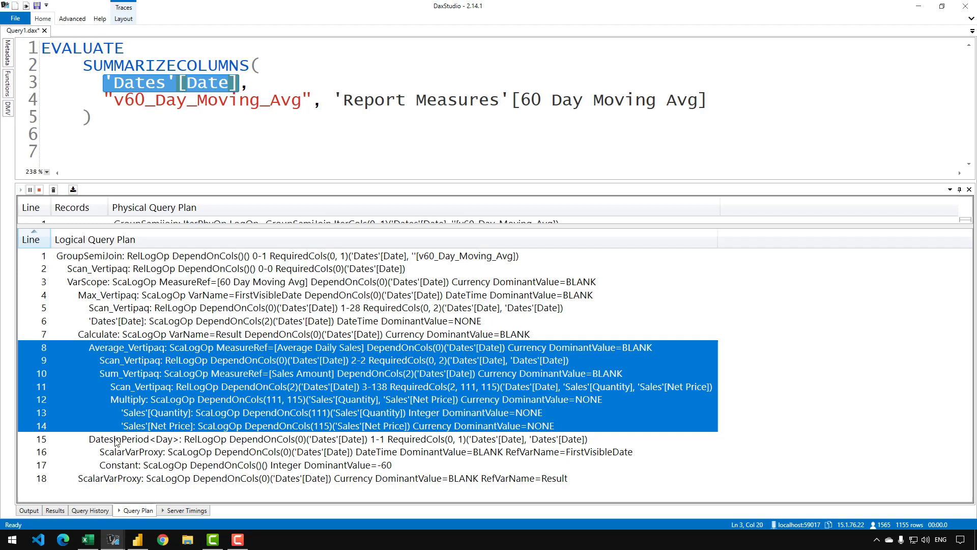
- Highlight the DatesInPeriod block on lines 15 to 17 of the logical query plan, and examine lines 15 and 16 individually
{"action": "left_click_drag", "start_coordinate": [118, 439], "coordinate": [118, 465]}
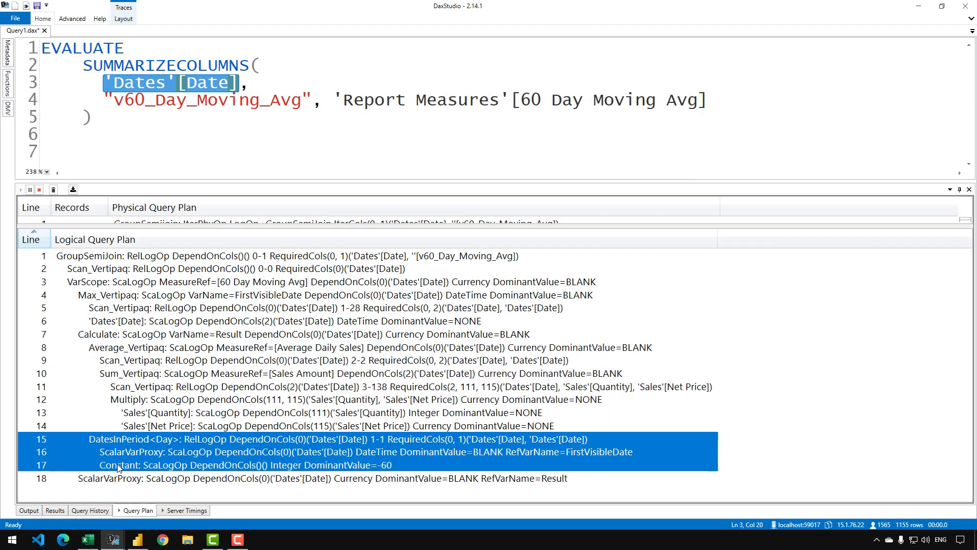
{"action": "left_click", "coordinate": [142, 442]}
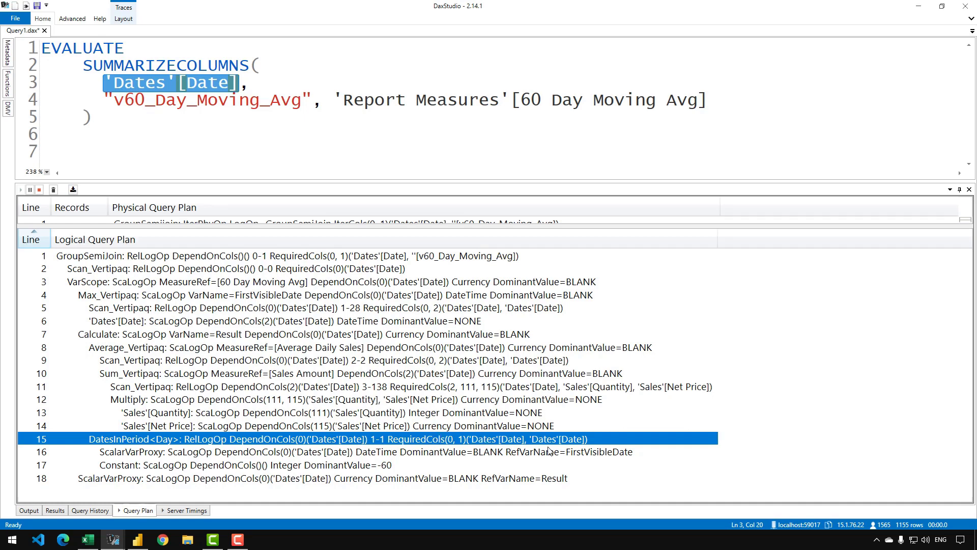
{"action": "left_click", "coordinate": [153, 455]}
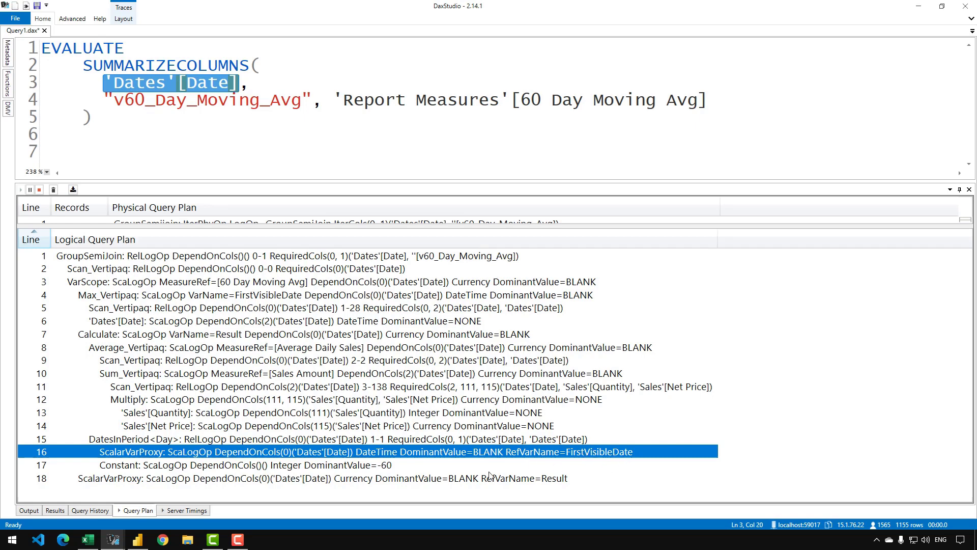
- Switch to Power BI Desktop to view the 60 Day Moving Avg measure's DATESINPERIOD formula, and return to DAX Studio
{"action": "left_click", "coordinate": [138, 539]}
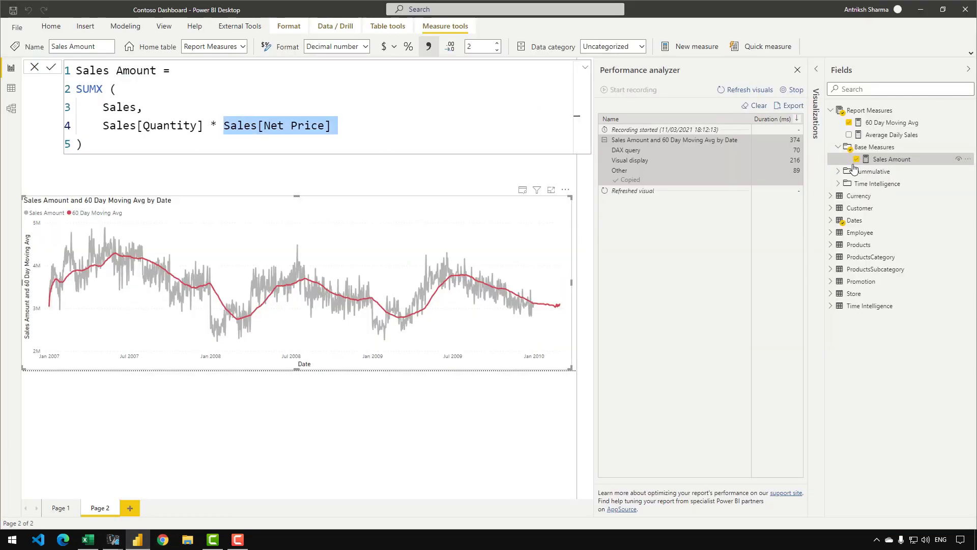
{"action": "left_click", "coordinate": [873, 124]}
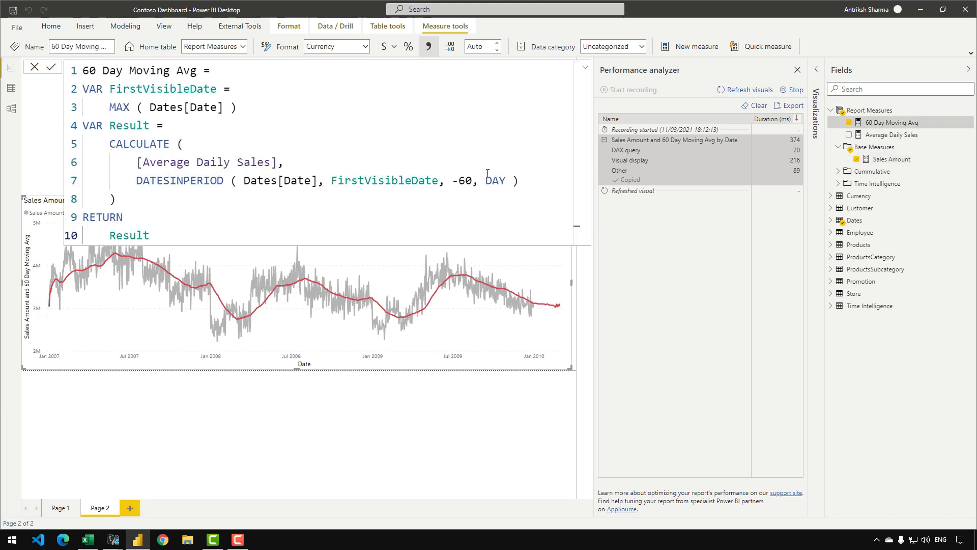
{"action": "left_click", "coordinate": [921, 10]}
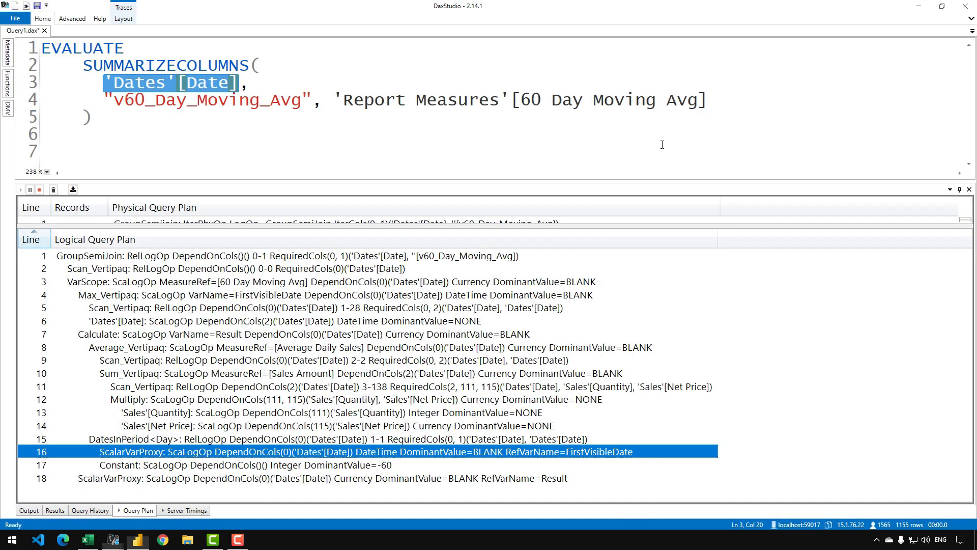
- Examine the Constant on line 17 and the ScalarVarProxy on line 18, highlighting lines 2 to 18 under GroupSemiJoin
{"action": "left_click", "coordinate": [162, 467]}
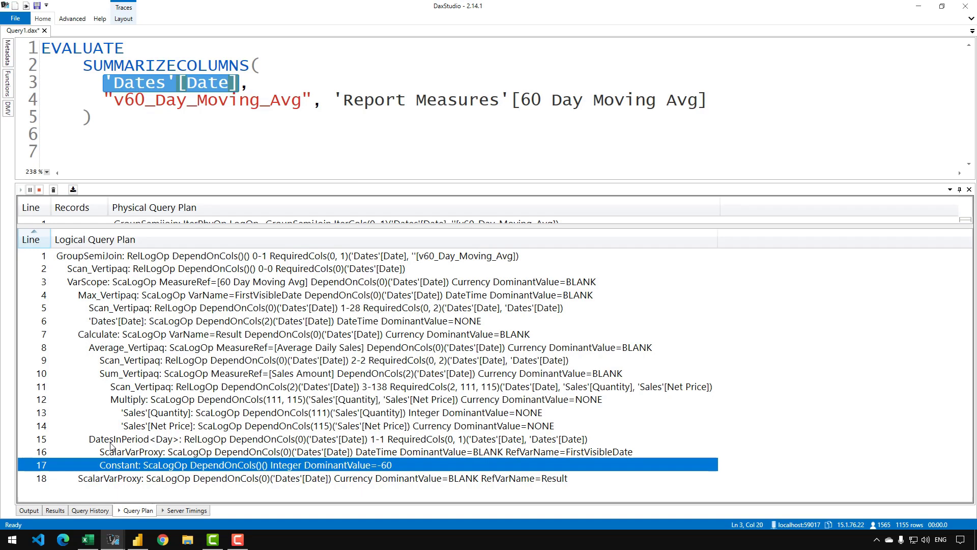
{"action": "left_click", "coordinate": [131, 478]}
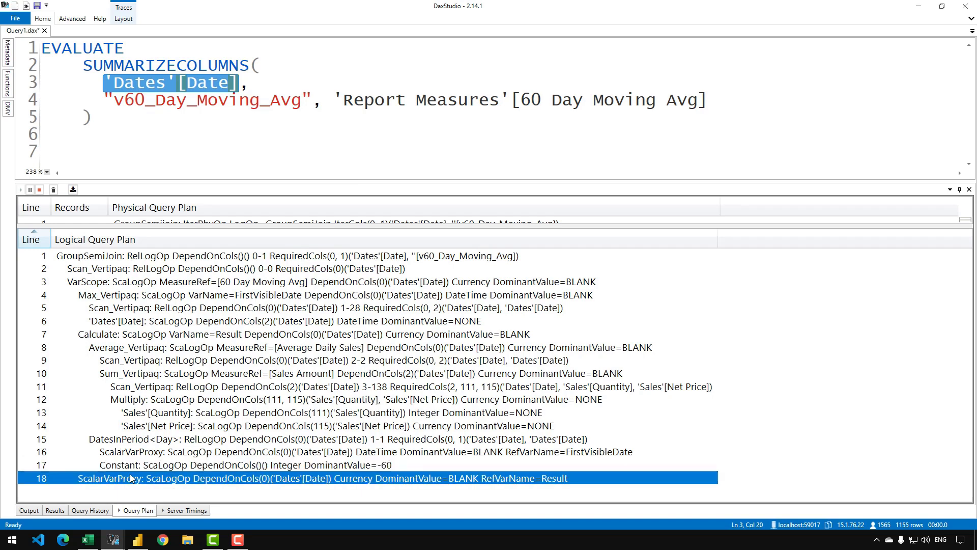
{"action": "left_click_drag", "start_coordinate": [125, 268], "coordinate": [133, 481]}
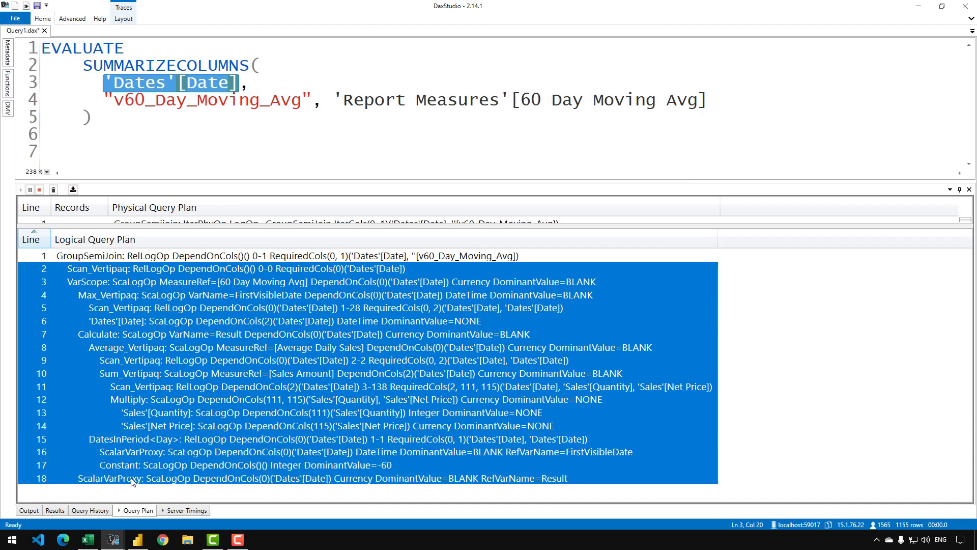
{"action": "left_click", "coordinate": [132, 479]}
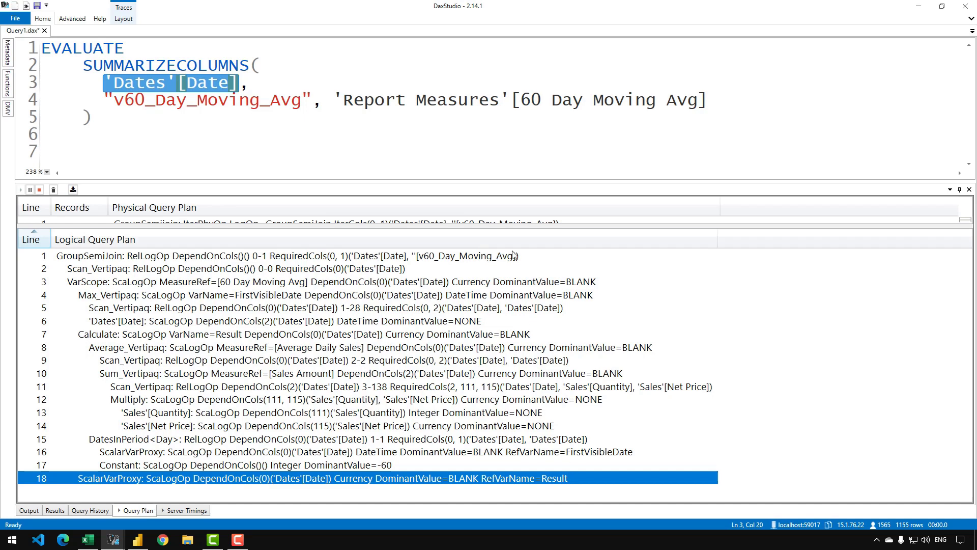
- Enlarge the physical query plan area to show all its lines, and review the server timings scans on lines 2, 4 and 6
{"action": "left_click_drag", "start_coordinate": [506, 225], "coordinate": [546, 281]}
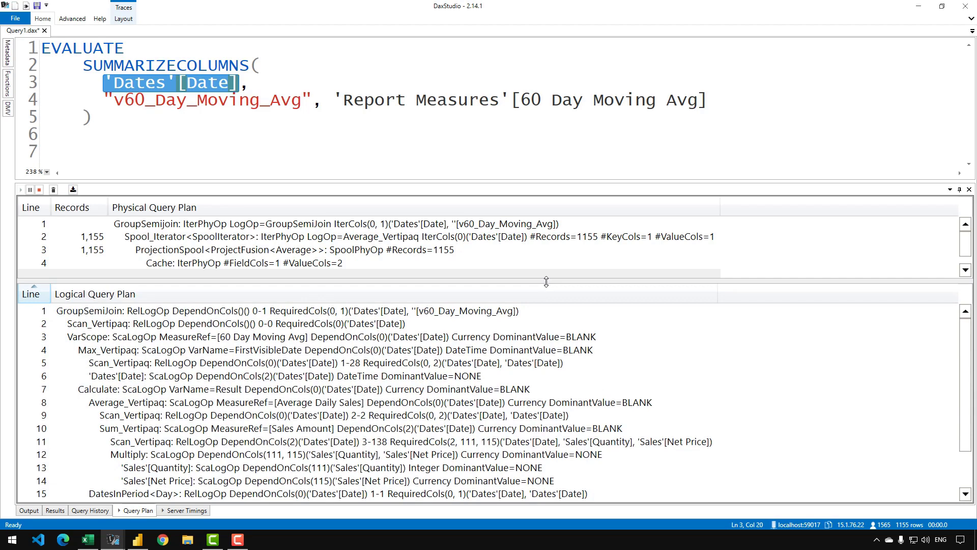
{"action": "left_click_drag", "start_coordinate": [568, 181], "coordinate": [561, 113]}
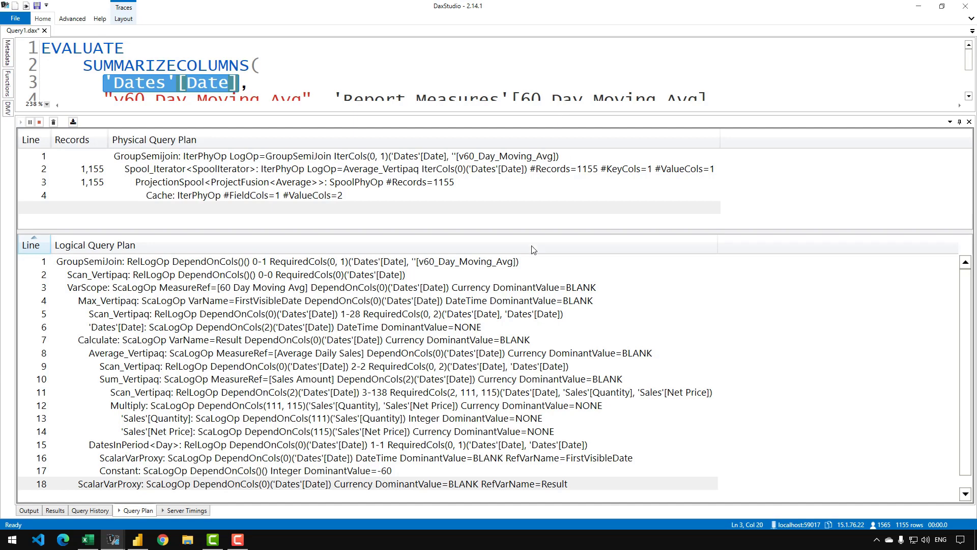
{"action": "left_click", "coordinate": [186, 510]}
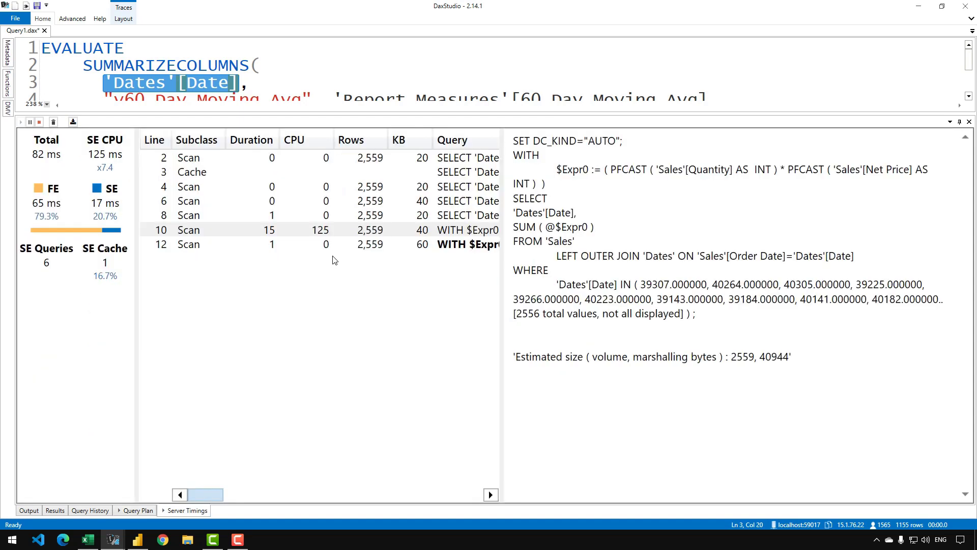
{"action": "left_click", "coordinate": [377, 161]}
{"action": "left_click", "coordinate": [377, 186]}
{"action": "left_click", "coordinate": [376, 202]}
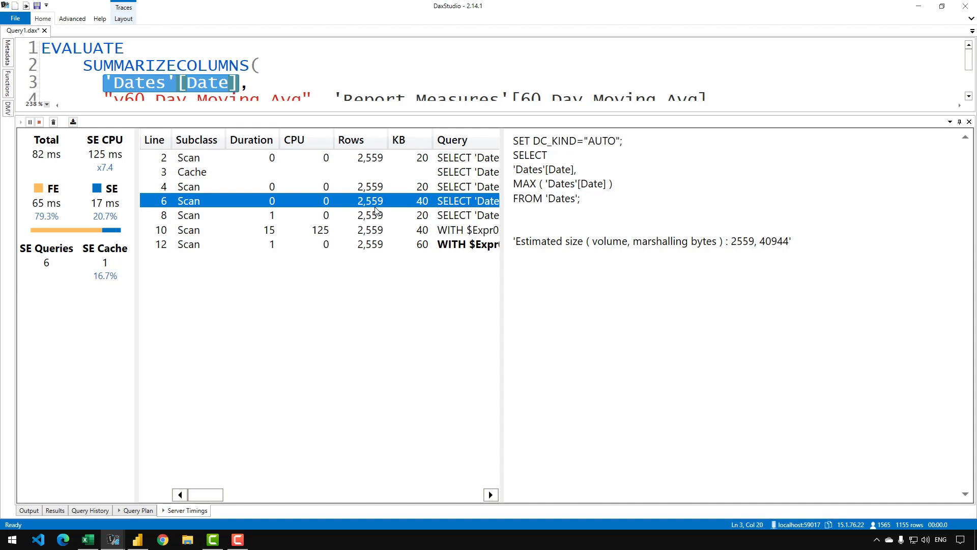
- Examine Spool_Iterator on line 2 and GroupSemijoin on line 1 of the physical query plan, checking them against the query results
{"action": "left_click", "coordinate": [139, 511]}
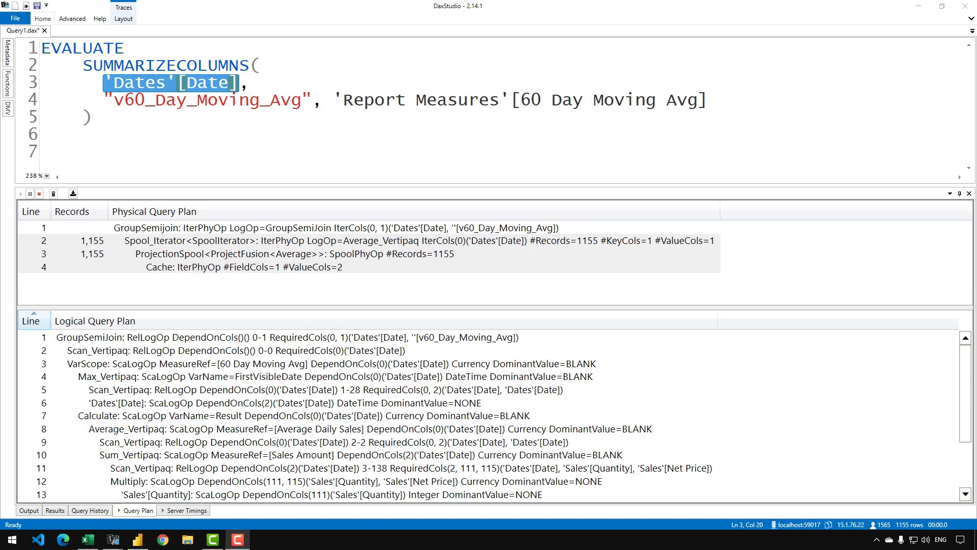
{"action": "left_click", "coordinate": [214, 242]}
{"action": "left_click", "coordinate": [212, 233]}
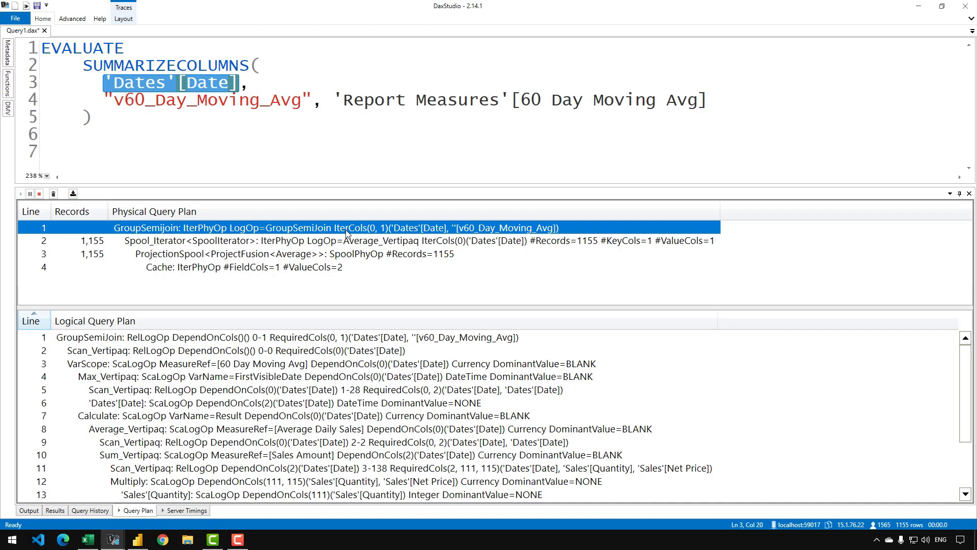
{"action": "left_click", "coordinate": [57, 510]}
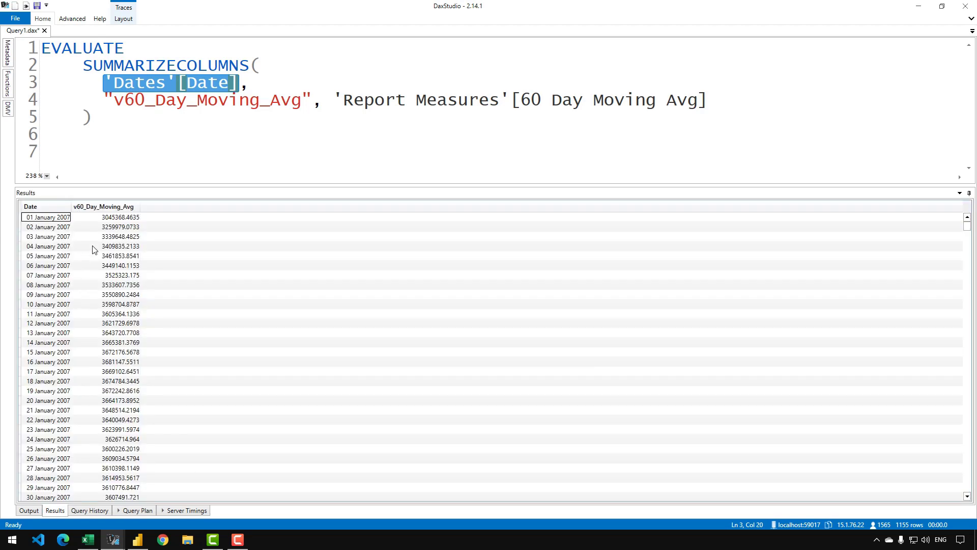
{"action": "left_click", "coordinate": [137, 511]}
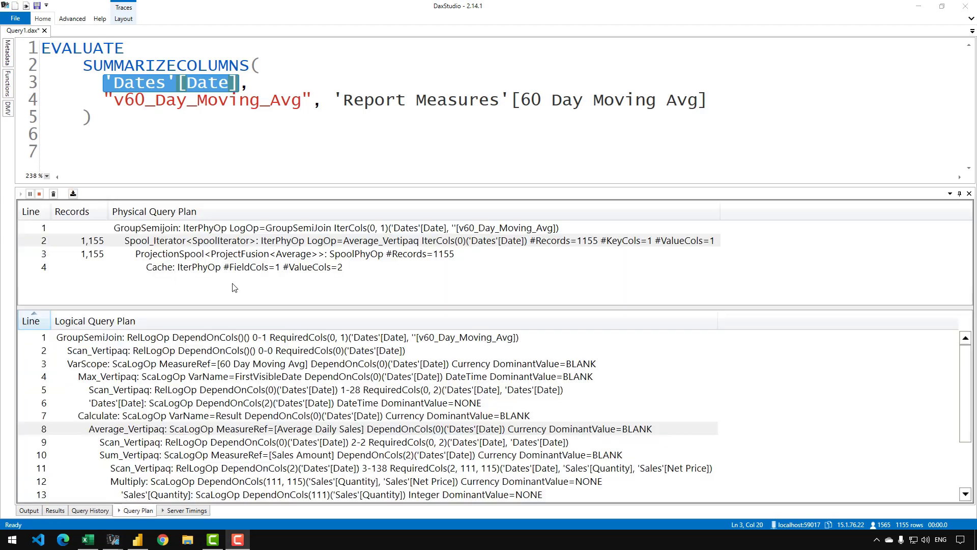
- Examine the Spool_Iterator, ProjectionSpool and Cache lines of the physical query plan
{"action": "left_click", "coordinate": [225, 244]}
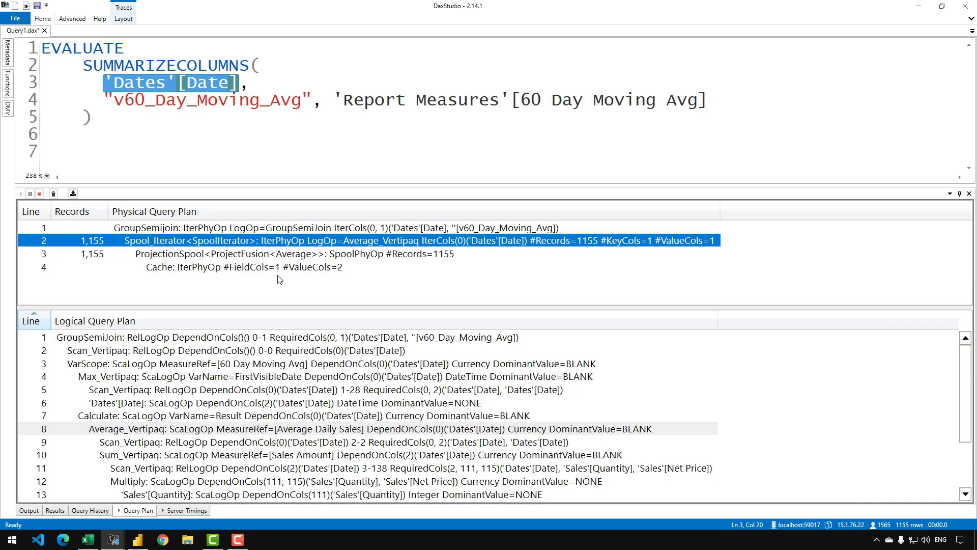
{"action": "left_click_drag", "start_coordinate": [279, 256], "coordinate": [283, 270]}
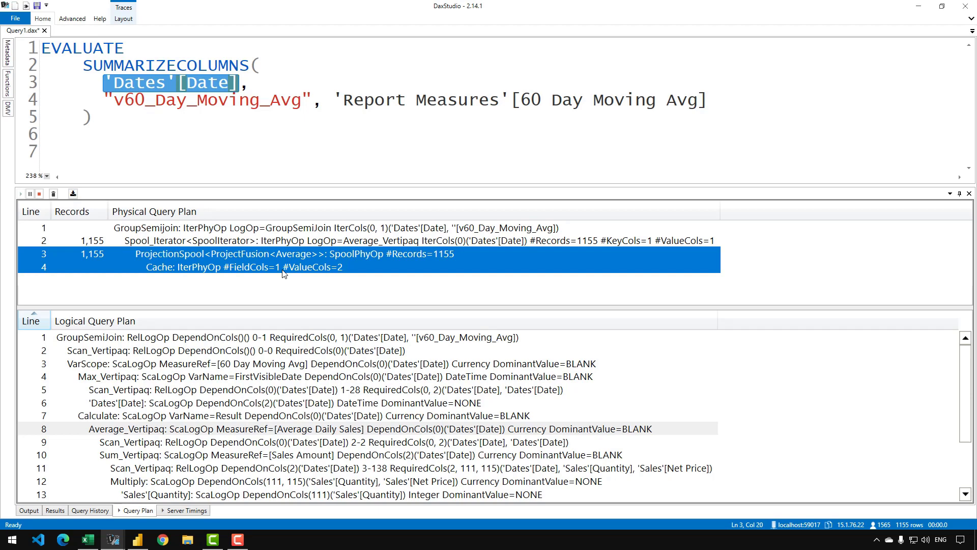
{"action": "left_click", "coordinate": [292, 165]}
- Examine the storage engine queries on lines 2 to 6 of the server timings, including the MAX of 'Dates'[Date] on line 6
{"action": "left_click", "coordinate": [196, 511]}
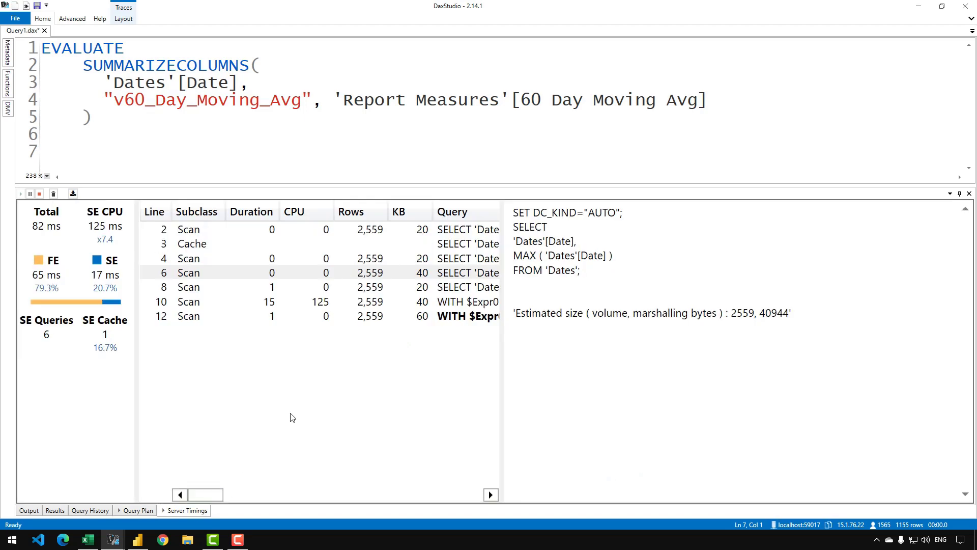
{"action": "left_click", "coordinate": [396, 285]}
{"action": "left_click", "coordinate": [378, 303]}
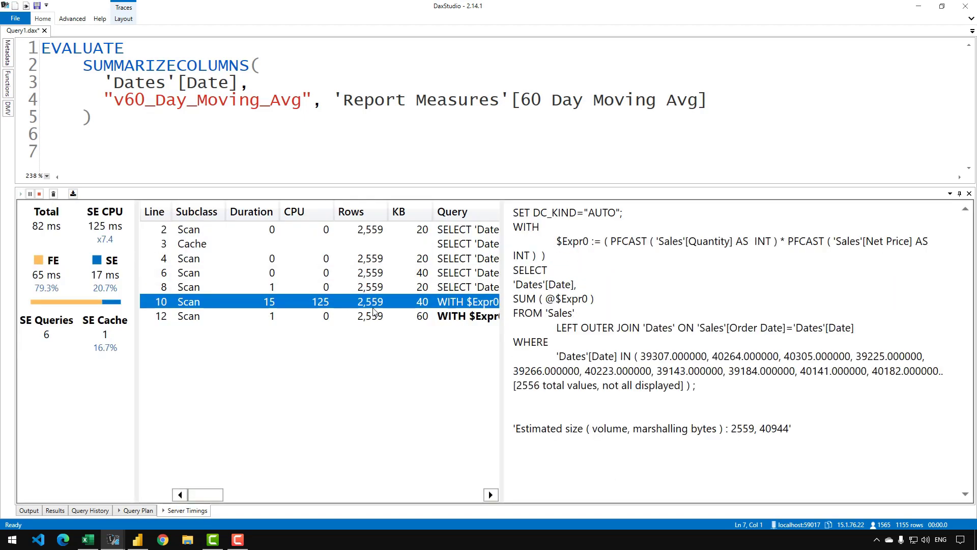
{"action": "left_click", "coordinate": [371, 316]}
{"action": "left_click", "coordinate": [405, 243]}
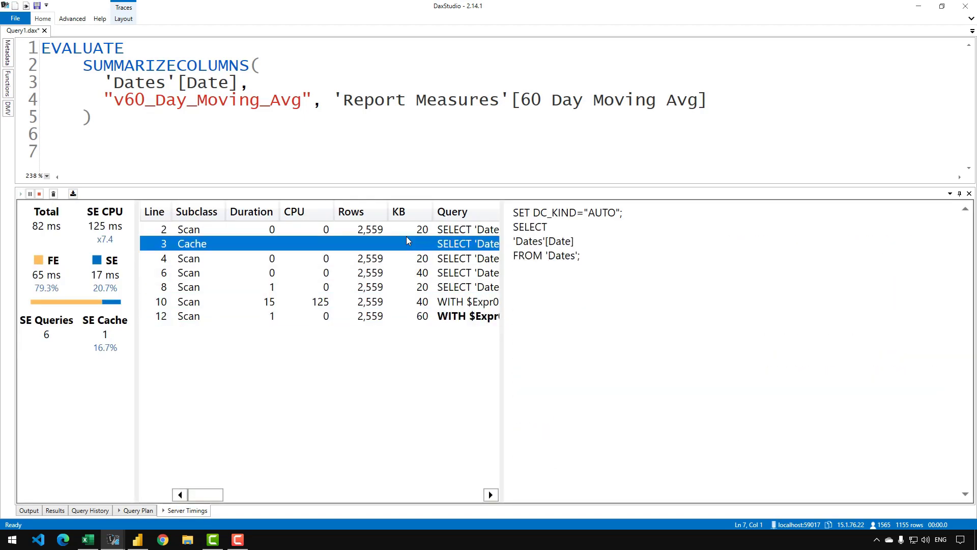
{"action": "left_click", "coordinate": [406, 231]}
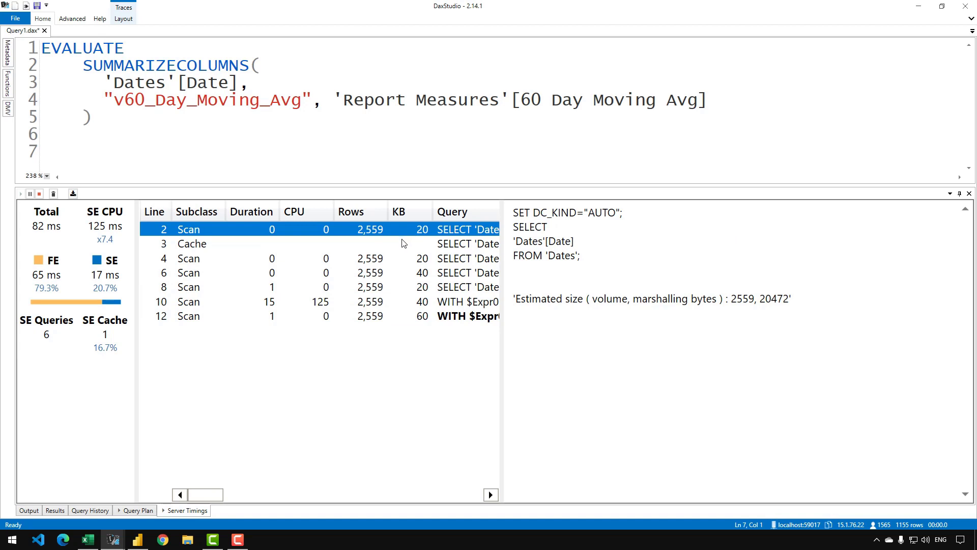
{"action": "right_click", "coordinate": [403, 243]}
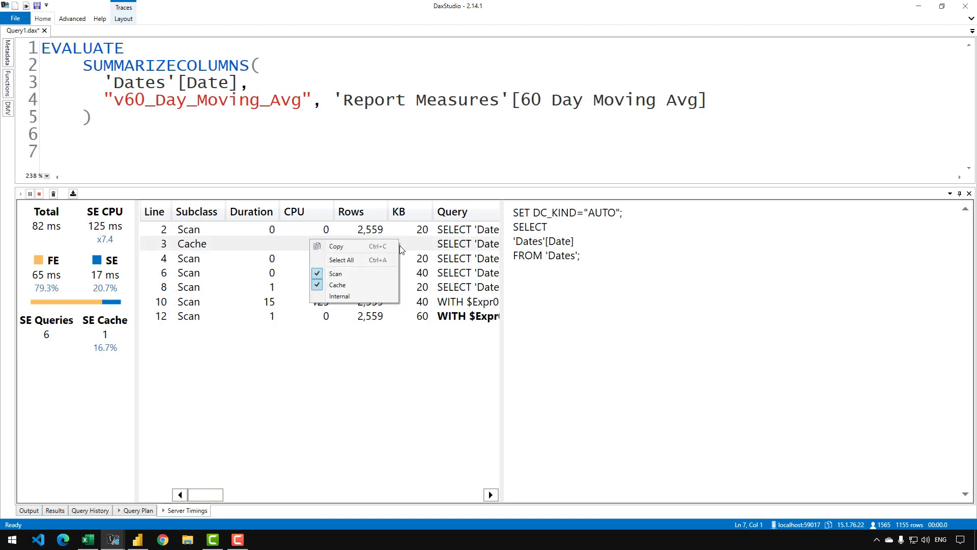
{"action": "left_click", "coordinate": [429, 250]}
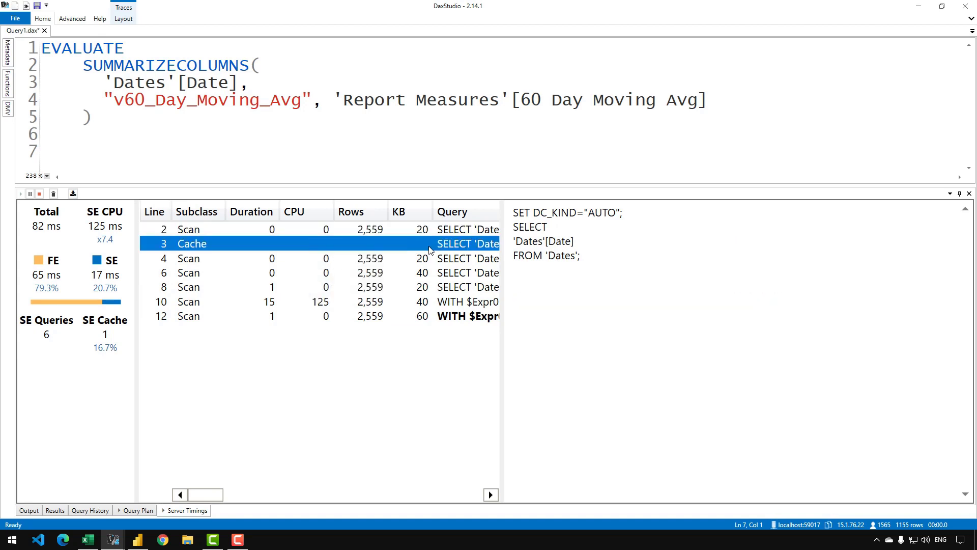
{"action": "left_click", "coordinate": [422, 261]}
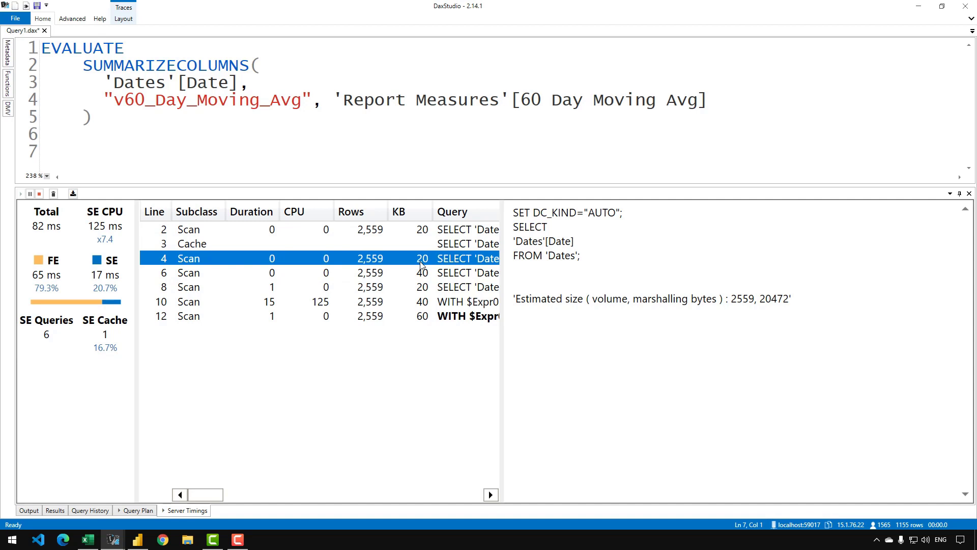
{"action": "left_click", "coordinate": [416, 272]}
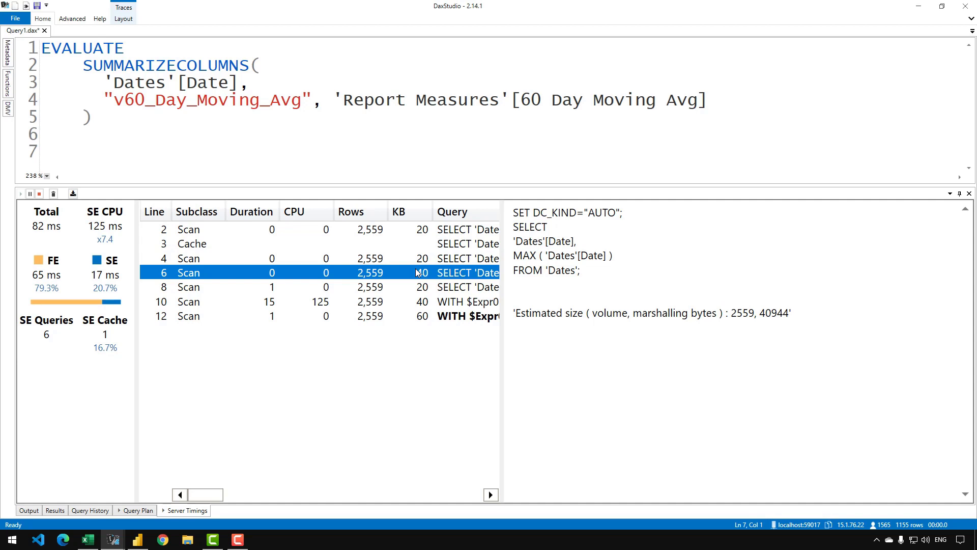
{"action": "left_click_drag", "start_coordinate": [617, 257], "coordinate": [513, 256]}
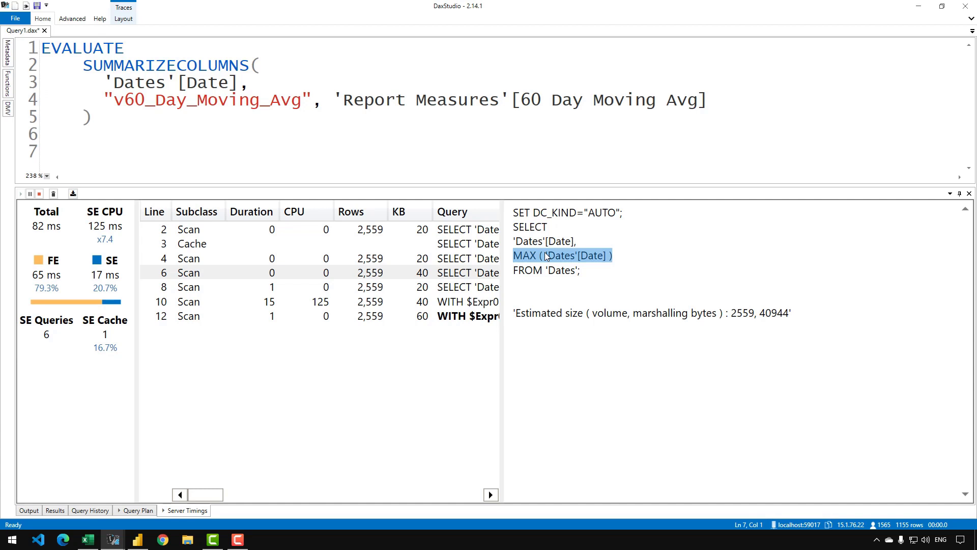
- Examine the line 8 scan's WHERE clause that filters 'Dates'[Date] with an IN list of date values
{"action": "left_click", "coordinate": [478, 288]}
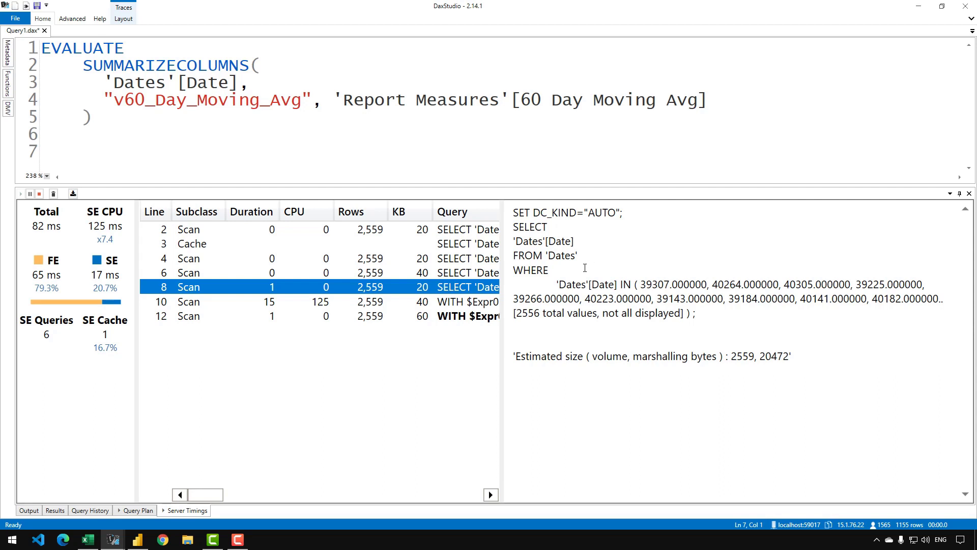
{"action": "left_click_drag", "start_coordinate": [559, 284], "coordinate": [700, 309]}
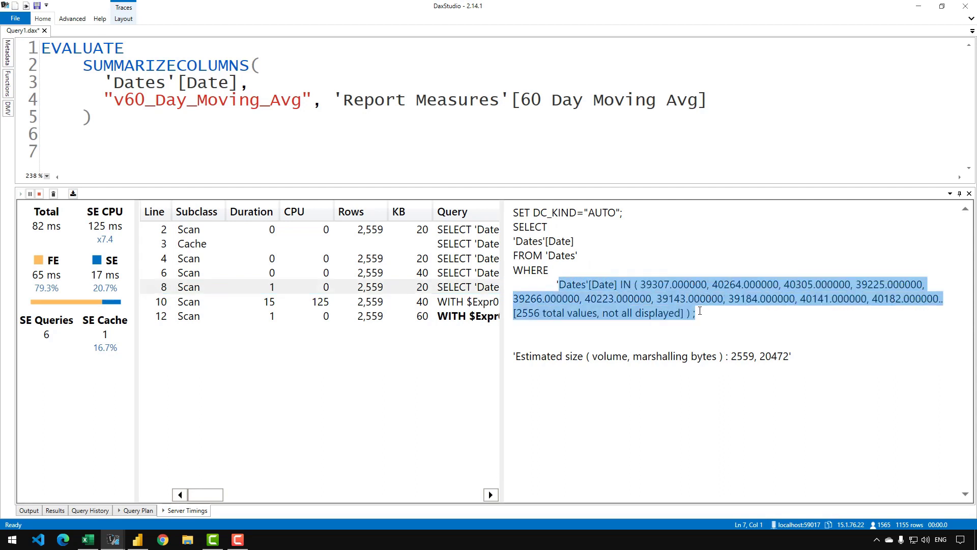
{"action": "left_click", "coordinate": [644, 281]}
{"action": "left_click_drag", "start_coordinate": [637, 282], "coordinate": [706, 326]}
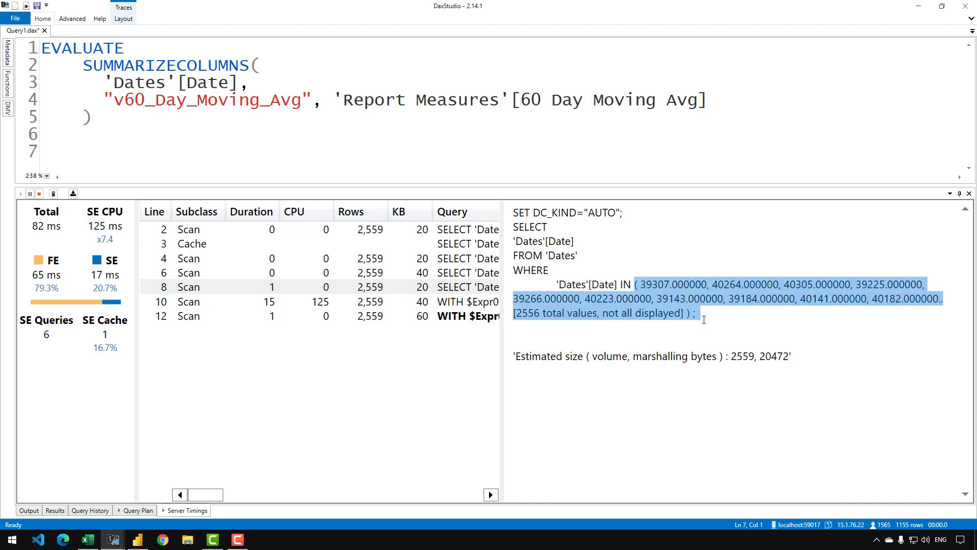
{"action": "left_click", "coordinate": [707, 314]}
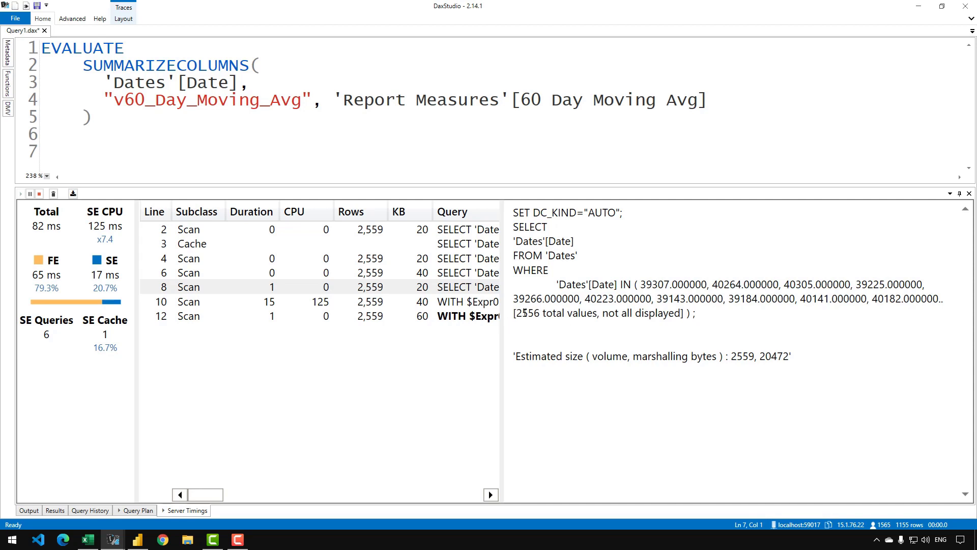
{"action": "left_click_drag", "start_coordinate": [697, 314], "coordinate": [563, 284]}
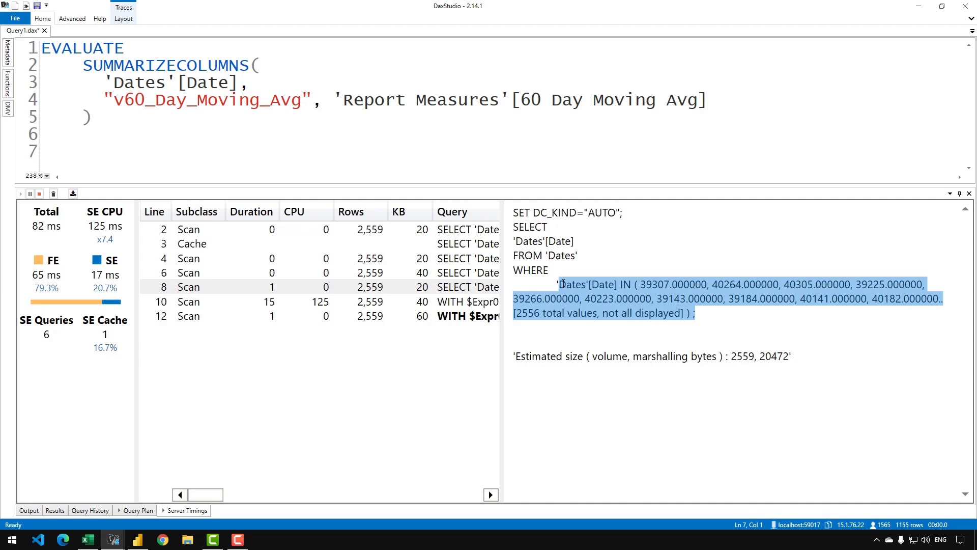
{"action": "left_click_drag", "start_coordinate": [620, 285], "coordinate": [631, 286]}
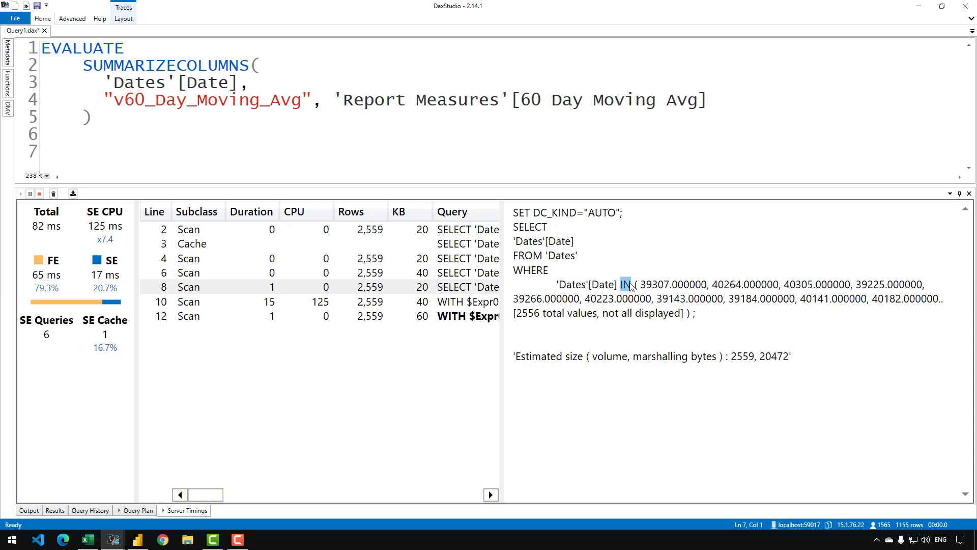
{"action": "left_click", "coordinate": [636, 285]}
- Examine the line 10 scan's 'Dates'[Date] grouping, Sales join and date filter, and display the line 12 scan's query
{"action": "left_click", "coordinate": [449, 303]}
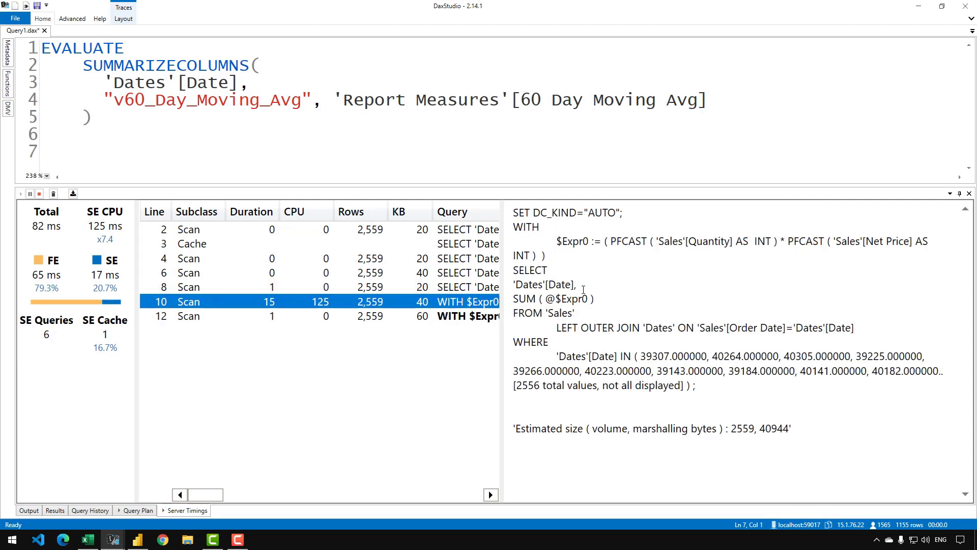
{"action": "left_click_drag", "start_coordinate": [584, 285], "coordinate": [512, 285]}
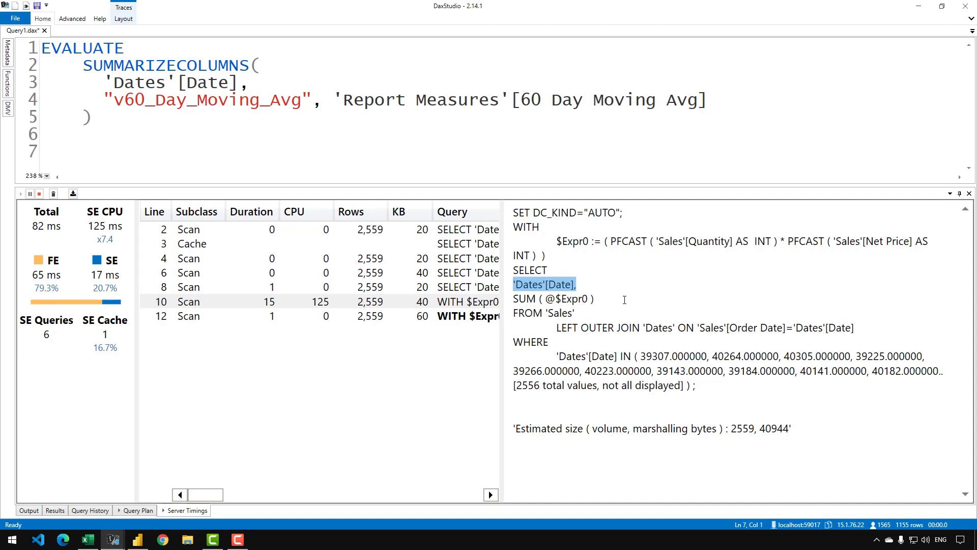
{"action": "left_click_drag", "start_coordinate": [575, 312], "coordinate": [547, 313]}
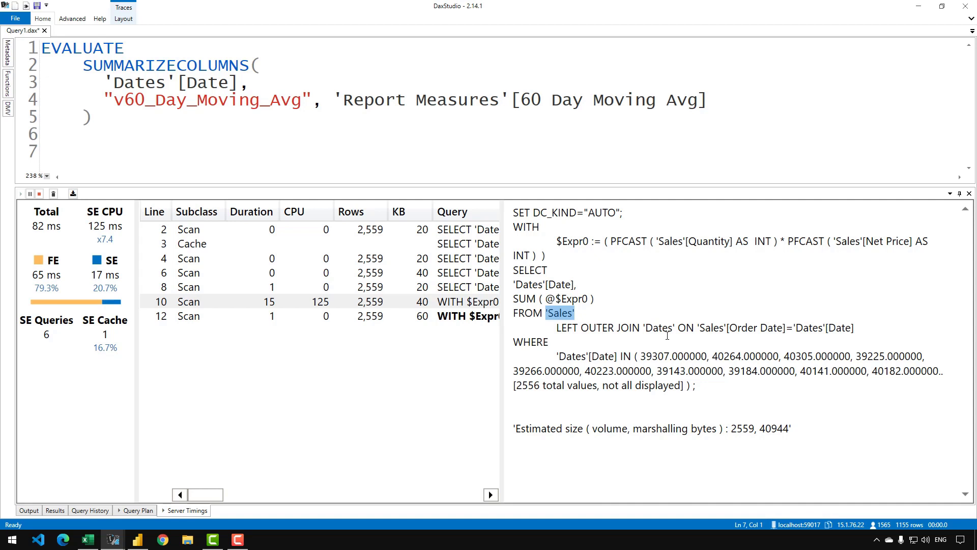
{"action": "left_click_drag", "start_coordinate": [737, 324], "coordinate": [784, 325]}
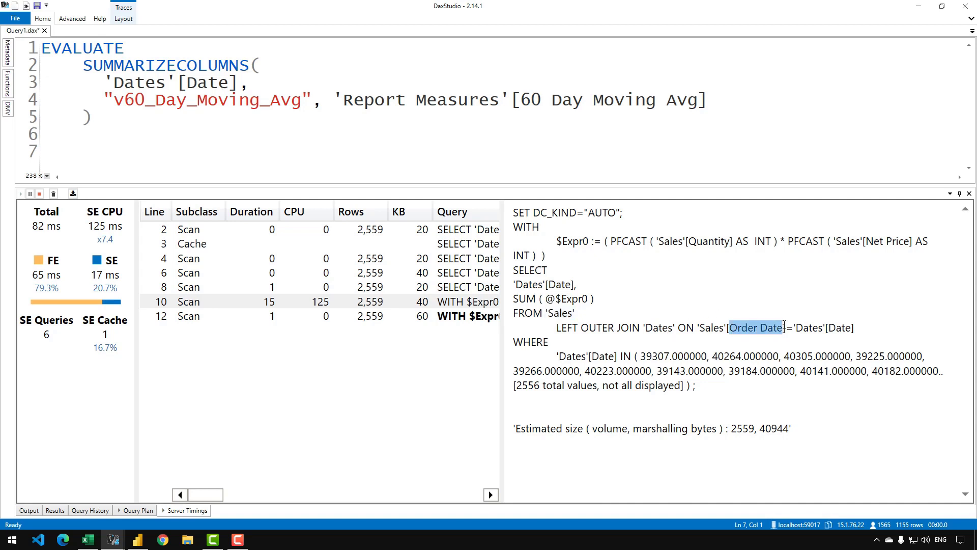
{"action": "left_click", "coordinate": [555, 288]}
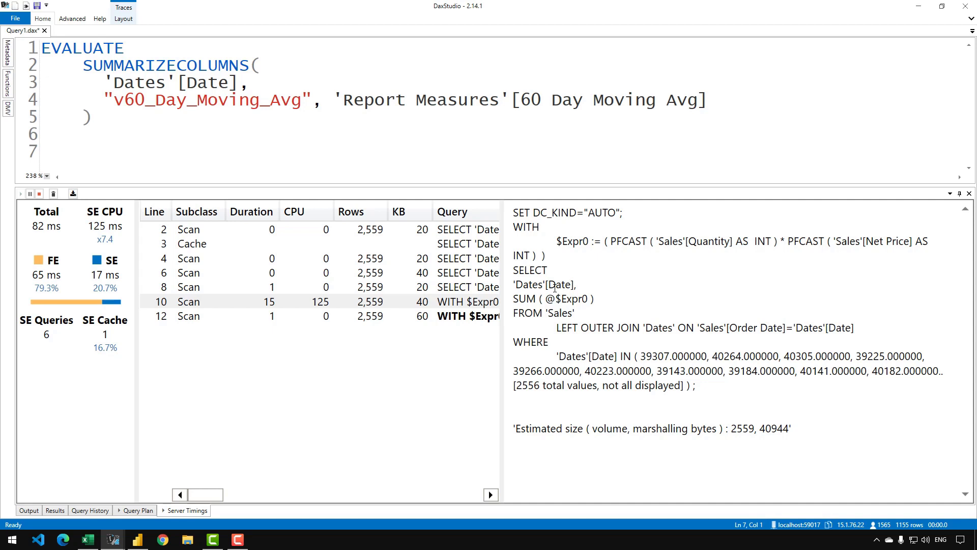
{"action": "left_click_drag", "start_coordinate": [696, 386], "coordinate": [572, 357]}
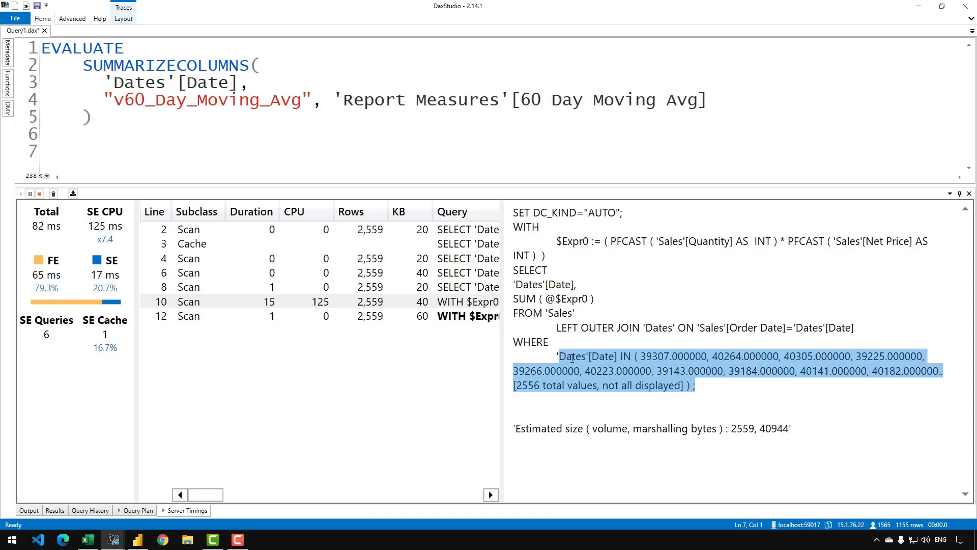
{"action": "left_click", "coordinate": [607, 381]}
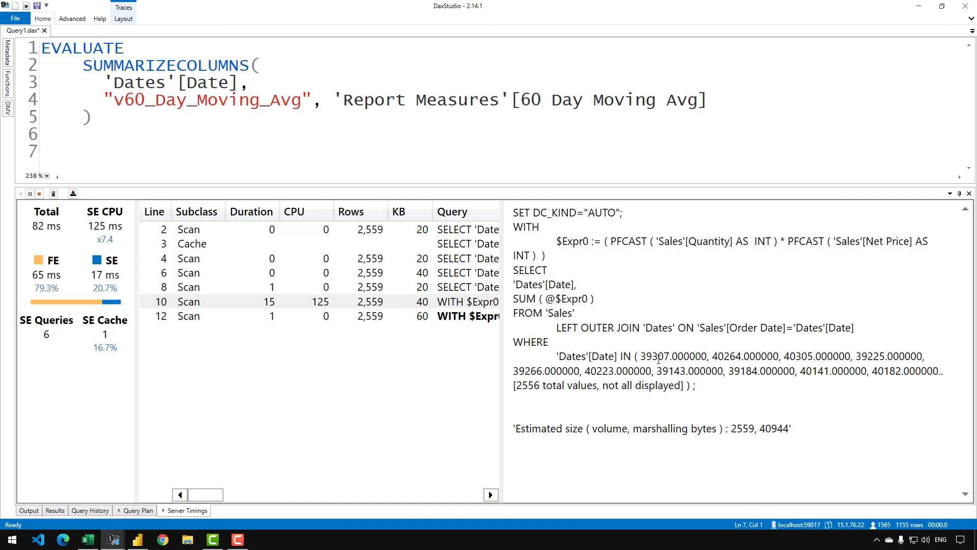
{"action": "left_click_drag", "start_coordinate": [541, 388], "coordinate": [518, 384]}
{"action": "left_click", "coordinate": [563, 385]}
{"action": "left_click", "coordinate": [460, 318]}
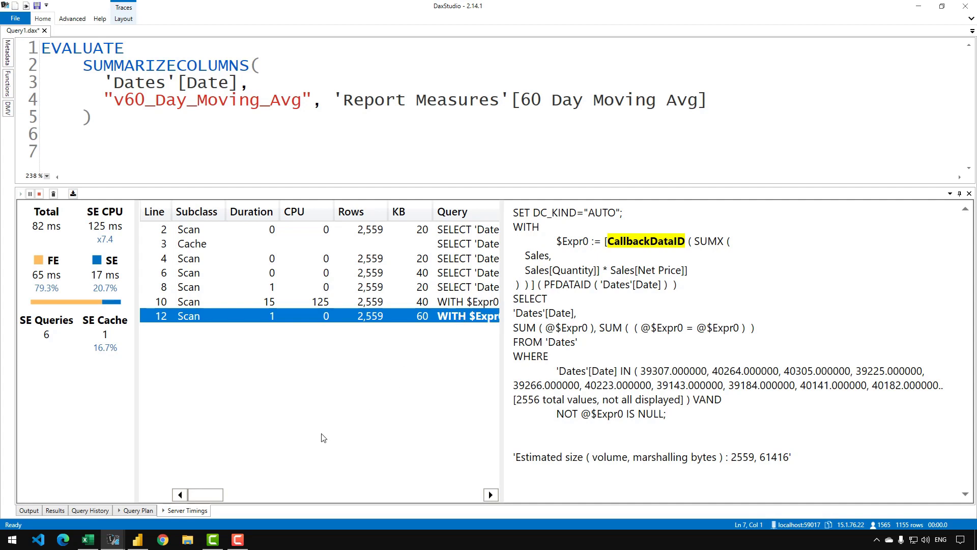
- Enlarge the logical query plan and examine its Average_Vertipaq, Scan_Vertipaq, Sum_Vertipaq and DatesInPeriod operations
{"action": "left_click", "coordinate": [141, 510]}
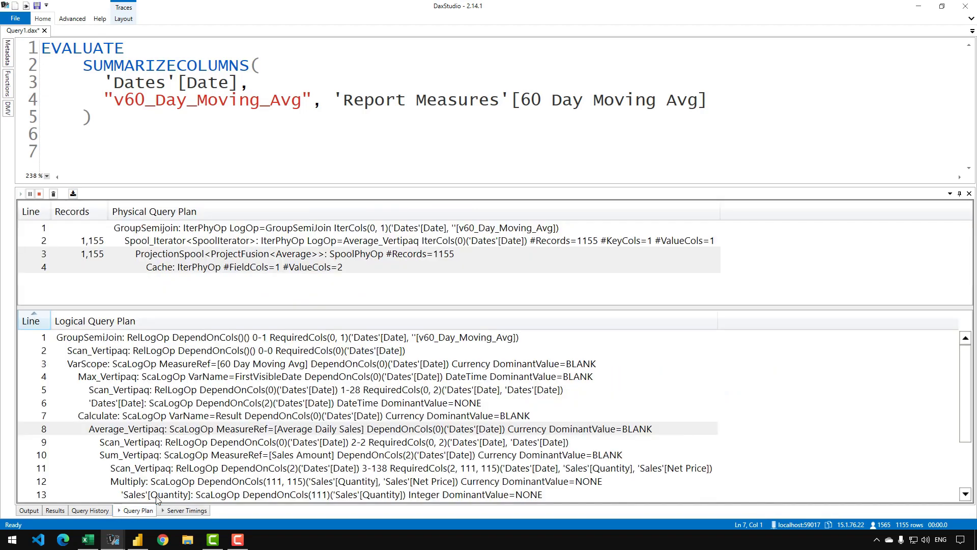
{"action": "left_click_drag", "start_coordinate": [229, 305], "coordinate": [245, 226]}
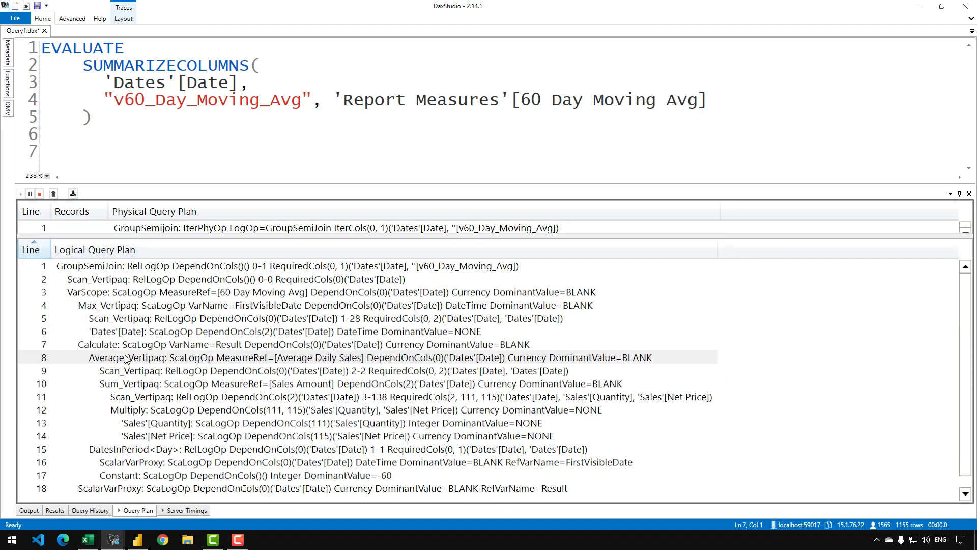
{"action": "left_click", "coordinate": [123, 360]}
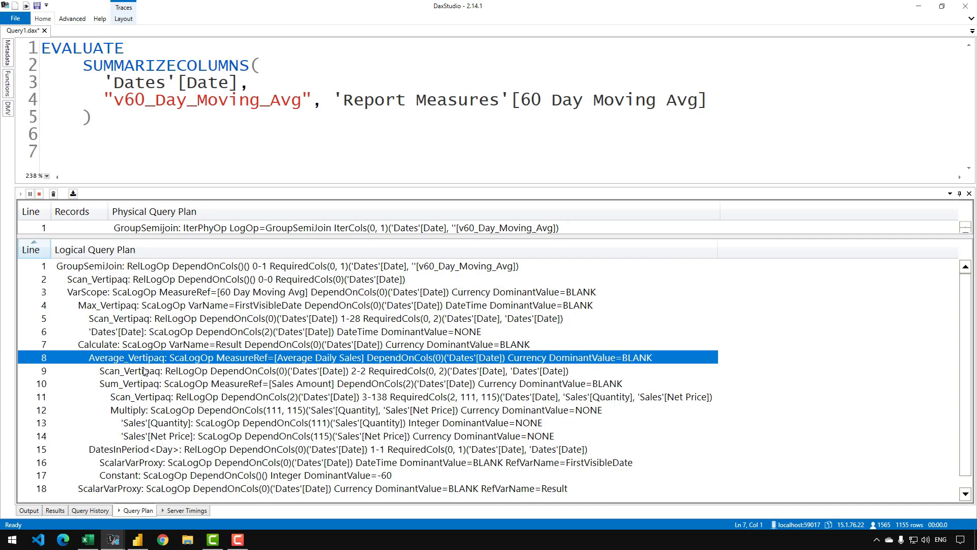
{"action": "left_click_drag", "start_coordinate": [144, 372], "coordinate": [163, 384]}
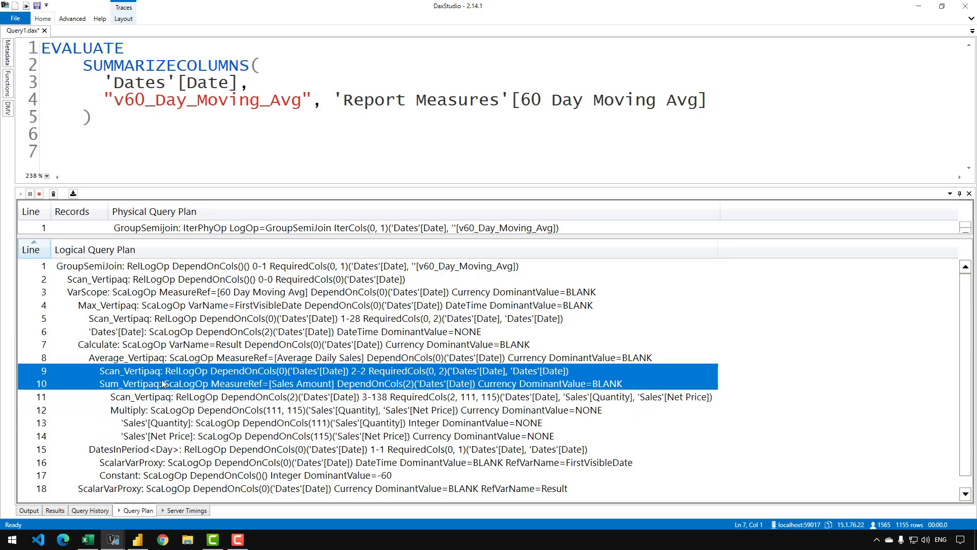
{"action": "left_click_drag", "start_coordinate": [128, 449], "coordinate": [123, 478]}
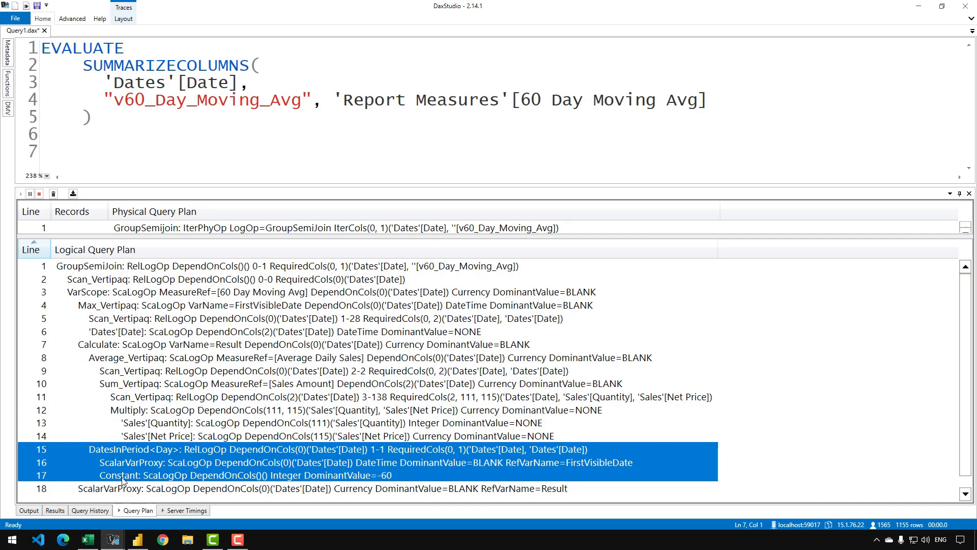
- Review the query's total duration in the server timings
{"action": "left_click", "coordinate": [201, 509]}
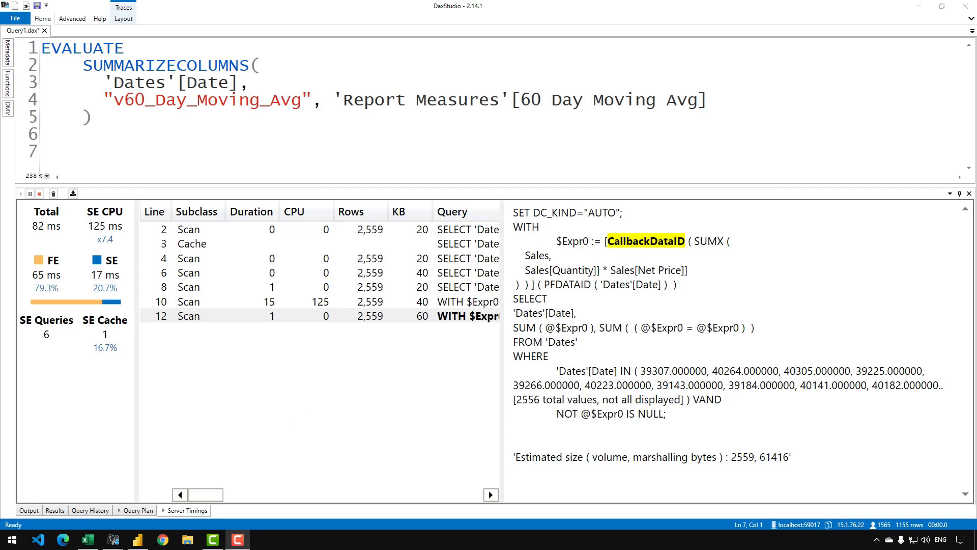
{"action": "left_click", "coordinate": [37, 229]}
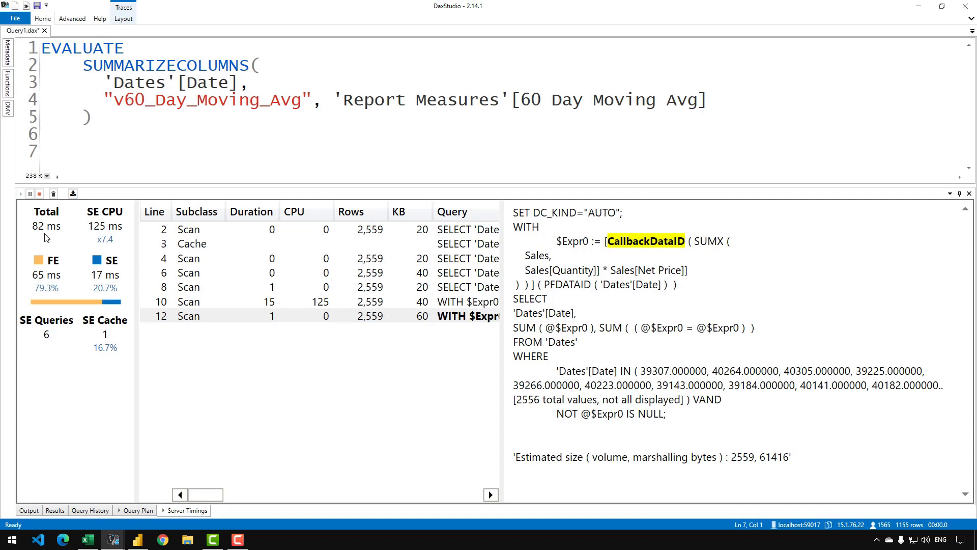
- Switch to the Contoso Dashboard report in Power BI Desktop and close the Performance analyzer
{"action": "left_click", "coordinate": [919, 8]}
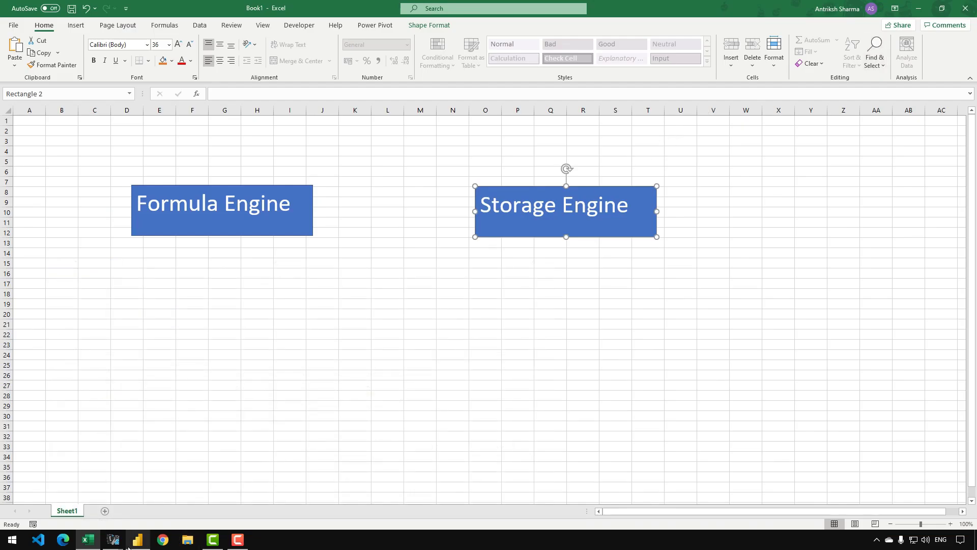
{"action": "left_click", "coordinate": [137, 539]}
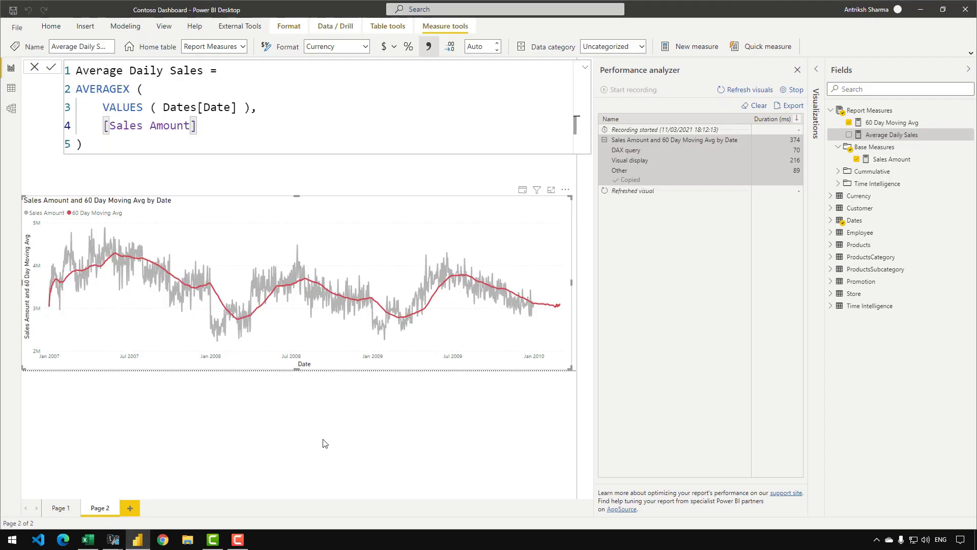
{"action": "left_click", "coordinate": [797, 72]}
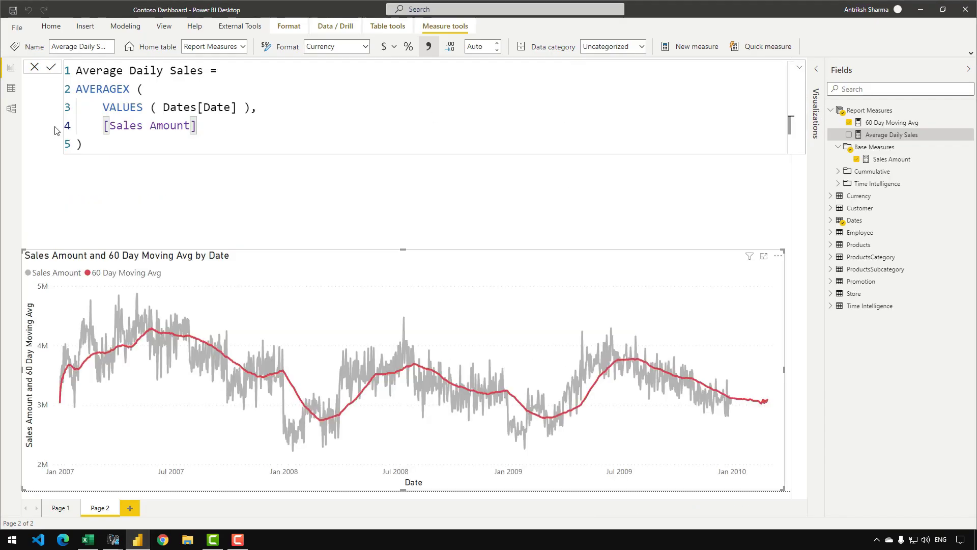
- Comment out the AVERAGEX expression in the Average Daily Sales measure and add a blank line above it
{"action": "left_click_drag", "start_coordinate": [98, 148], "coordinate": [80, 92]}
{"action": "key", "text": "ctrl+slash"}
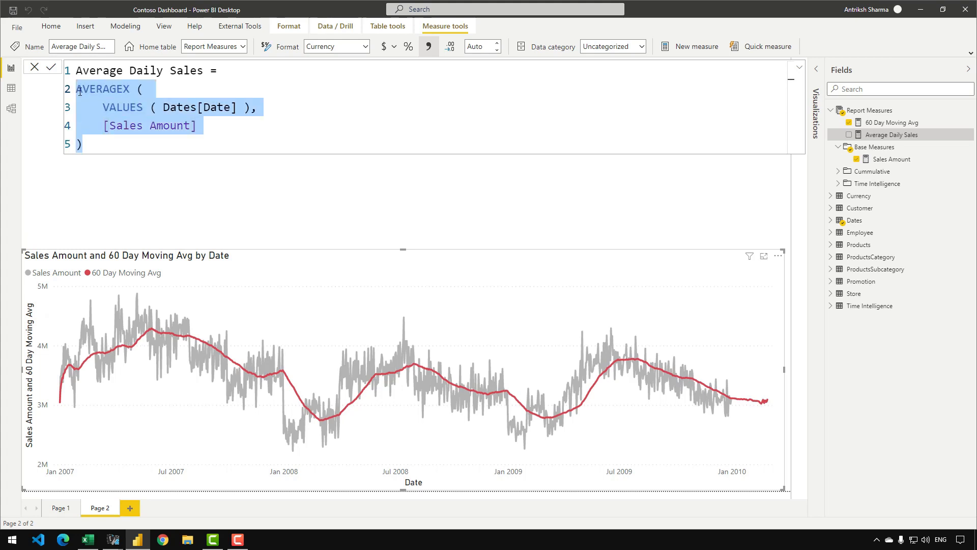
{"action": "key", "text": "Up"}
{"action": "key", "text": "ctrl+Right"}
{"action": "key", "text": "ctrl+Right"}
{"action": "key", "text": "ctrl+Right"}
{"action": "key", "text": "ctrl+Right"}
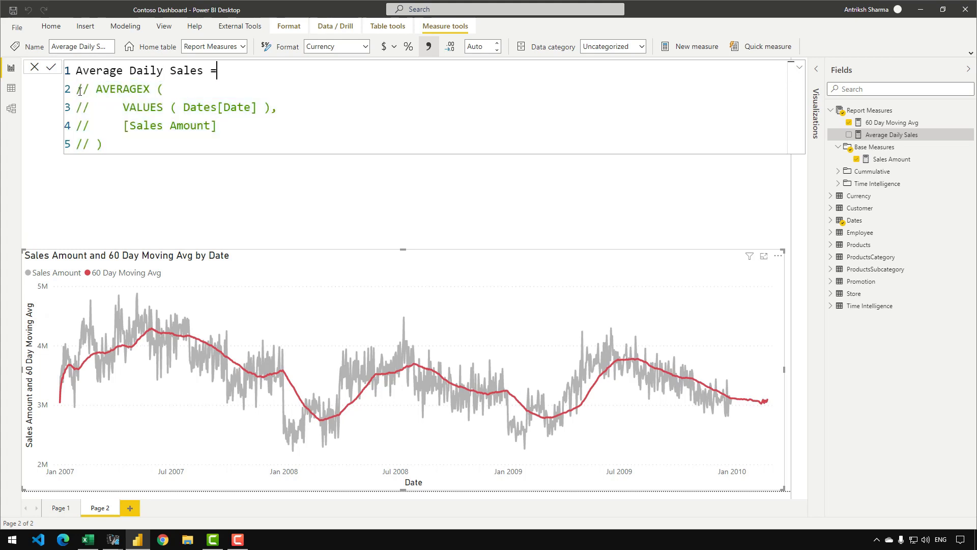
{"action": "key", "text": "Return"}
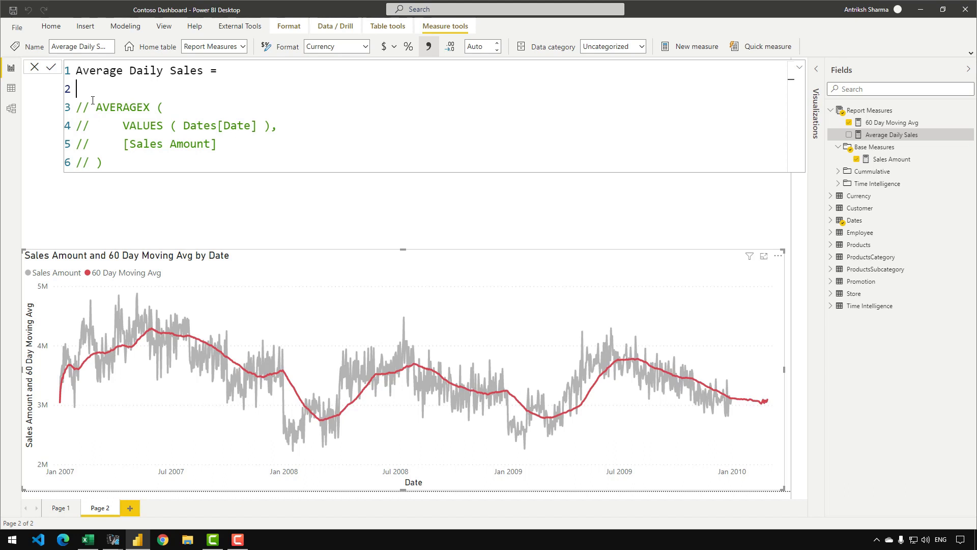
- Declare the variable DatesWithSales as an ADDCOLUMNS call whose table argument is VALUES ( Dates[Date] )
{"action": "type", "text": "VAR DatesWith"}
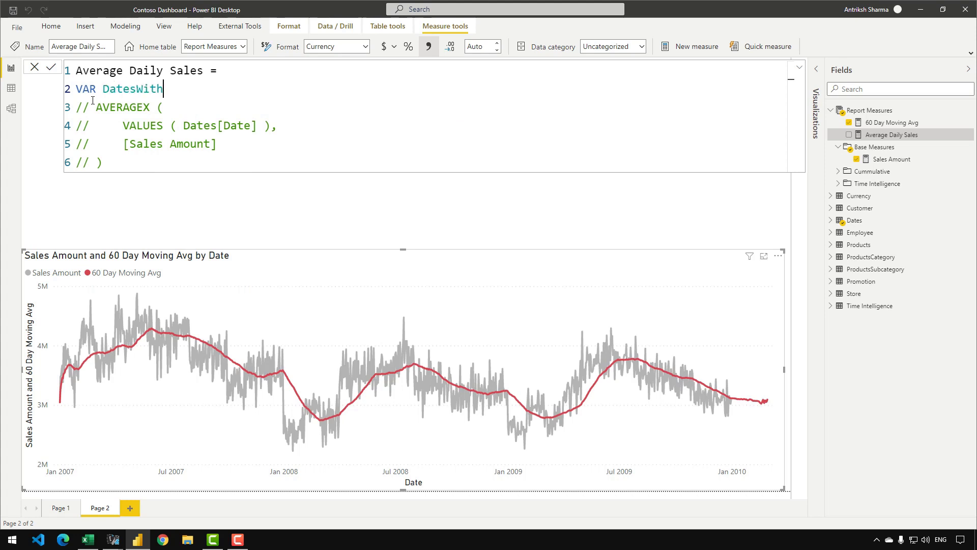
{"action": "type", "text": "Sales ="}
{"action": "key", "text": "Return"}
{"action": "key", "text": "Tab"}
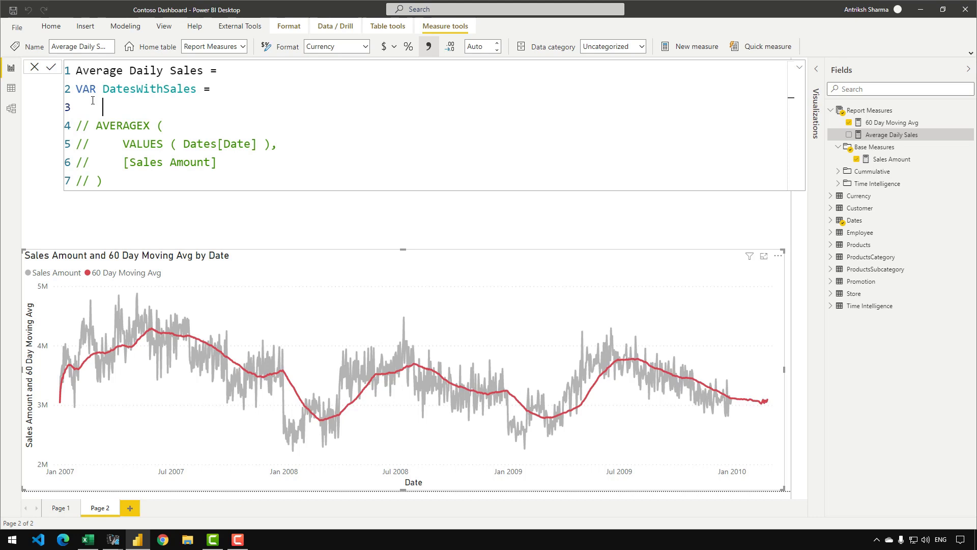
{"action": "type", "text": "ADDCOLUMNS("}
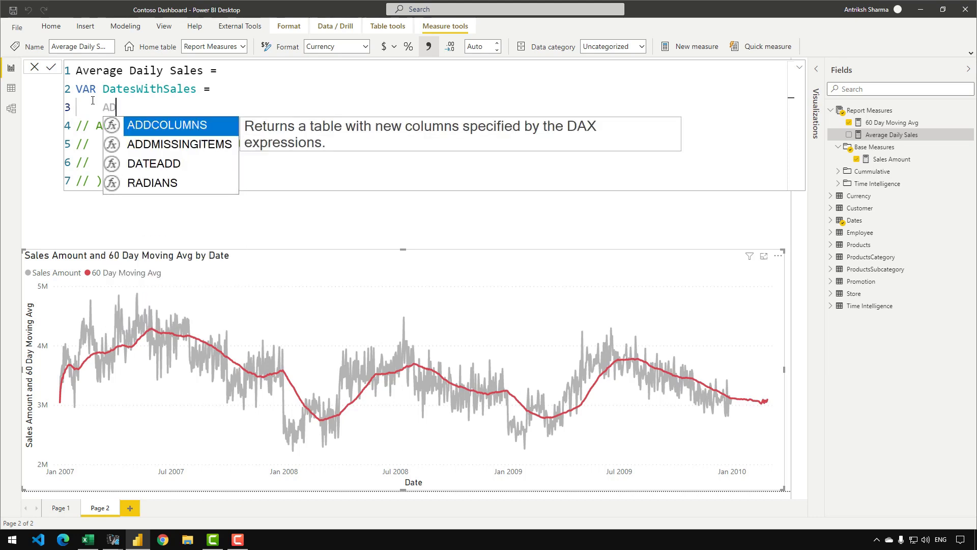
{"action": "key", "text": "End"}
{"action": "key", "text": "shift+Return"}
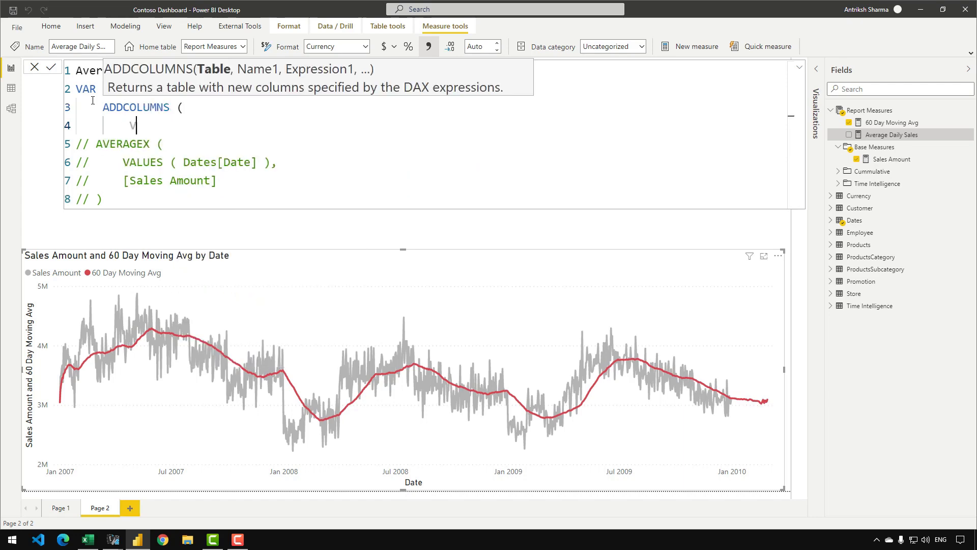
{"action": "type", "text": "VALUES ( Dates[d"}
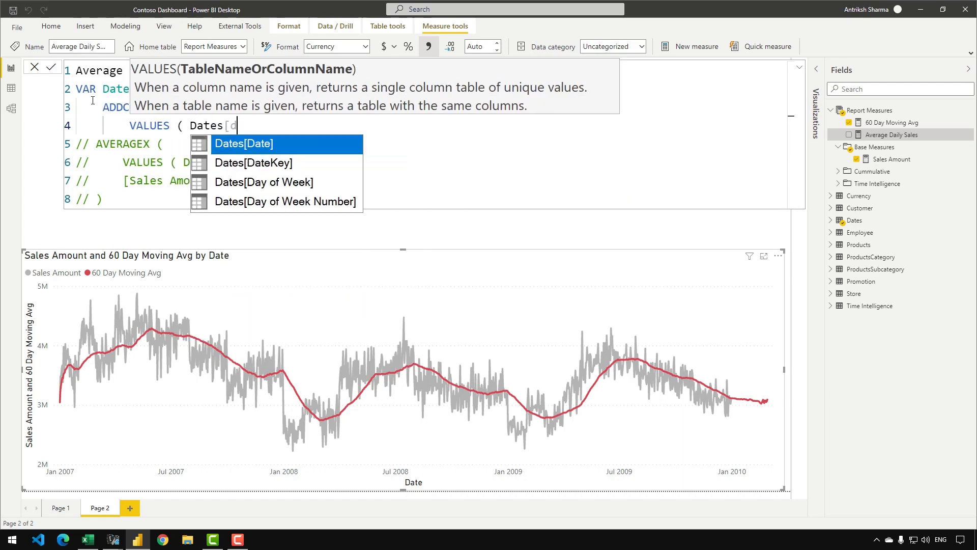
{"action": "key", "text": "Tab"}
{"action": "type", "text": "),"}
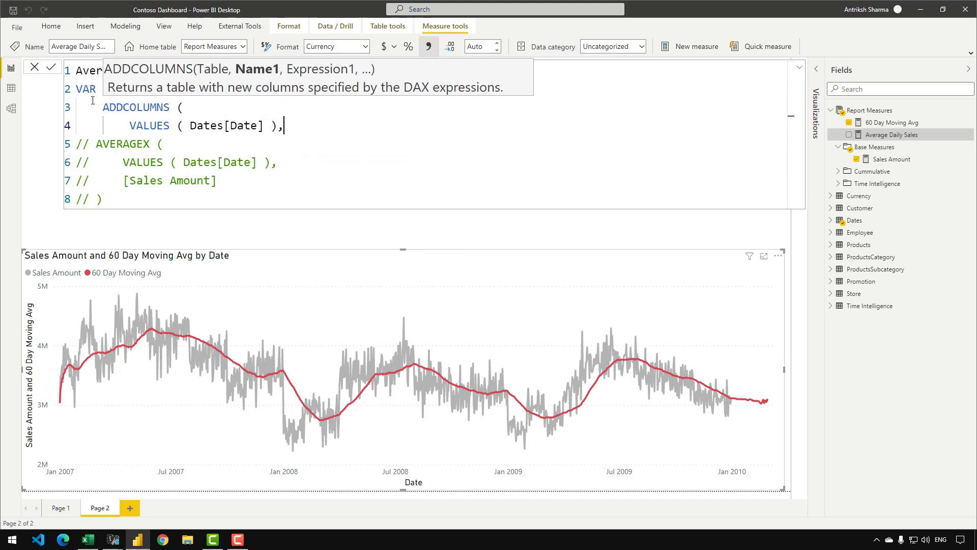
{"action": "key", "text": "shift+Return"}
{"action": "type", "text": "\""}
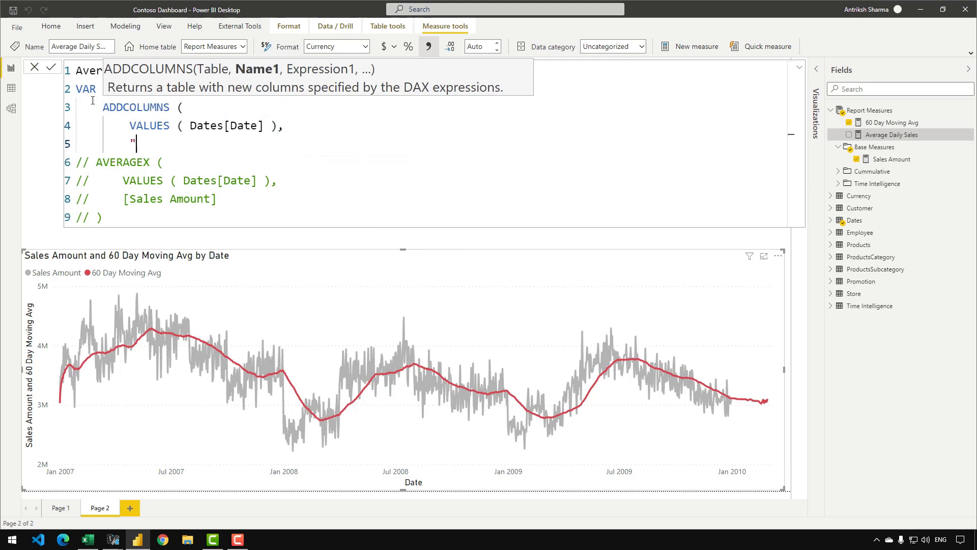
{"action": "type", "text": "@Sales\", [sale"}
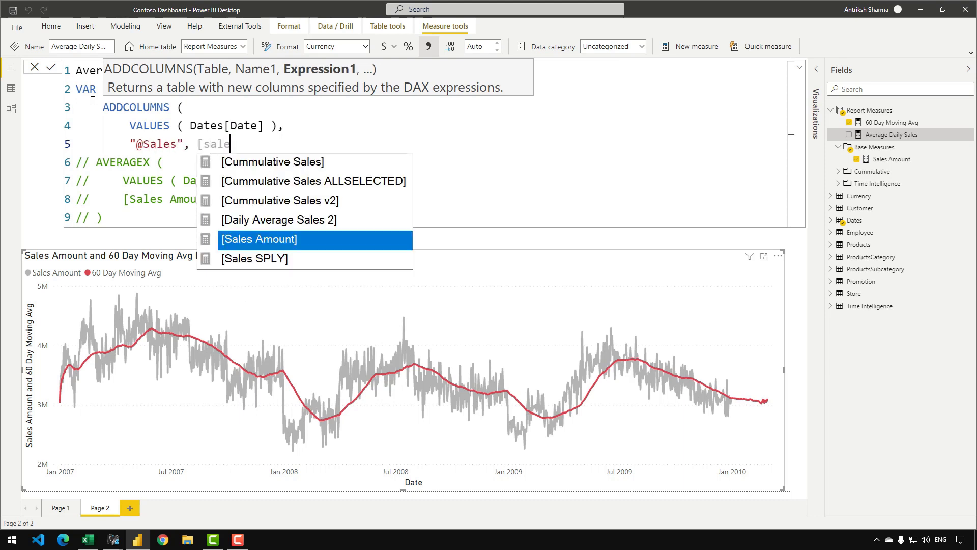
{"action": "key", "text": "Tab"}
{"action": "key", "text": "Return"}
{"action": "type", "text": ")"}
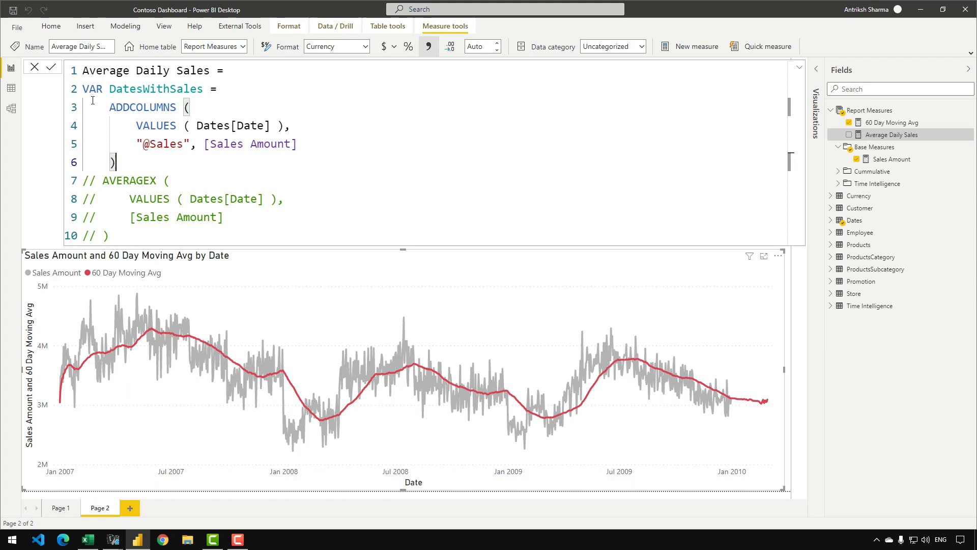
{"action": "key", "text": "Return"}
{"action": "key", "text": "BackSpace"}
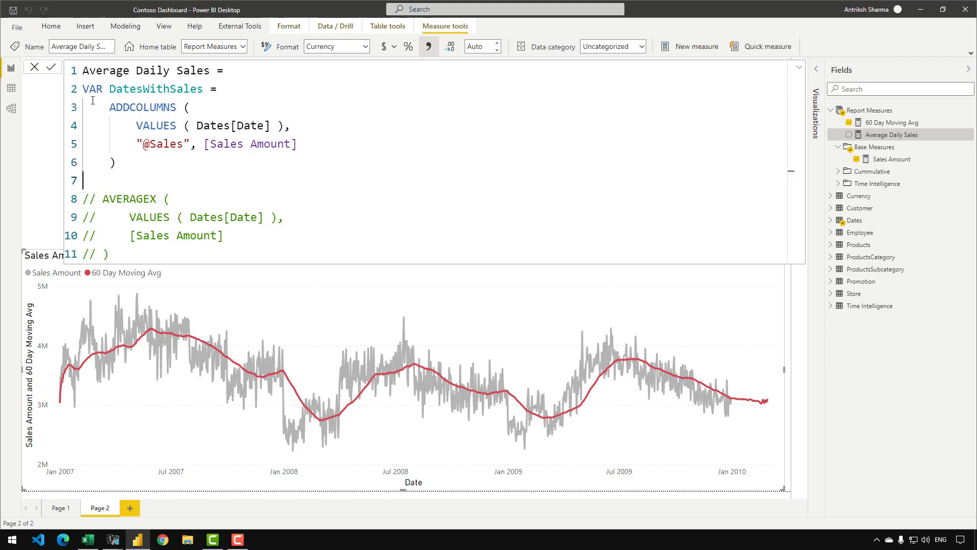
{"action": "type", "text": "VAR Result ="}
{"action": "key", "text": "Return"}
{"action": "key", "text": "Tab"}
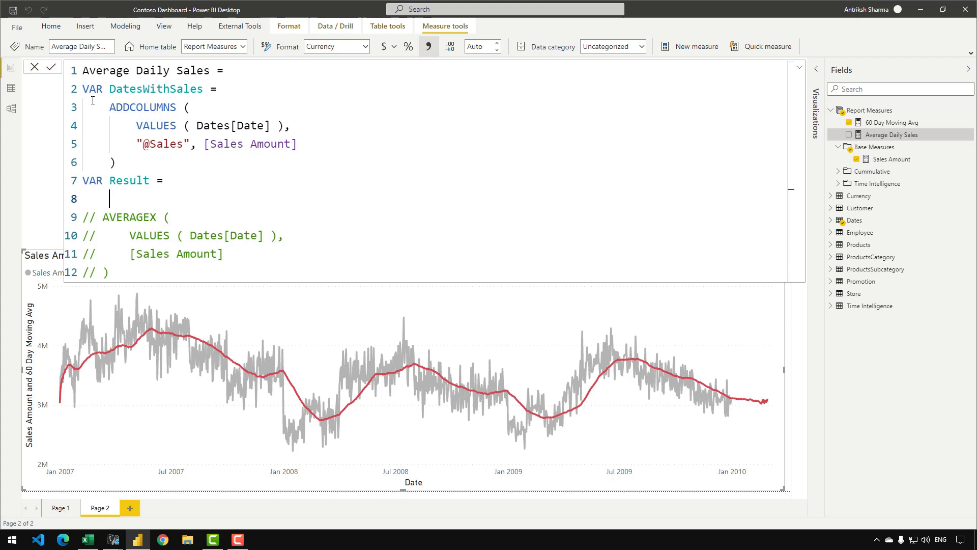
{"action": "type", "text": "AVERAG"}
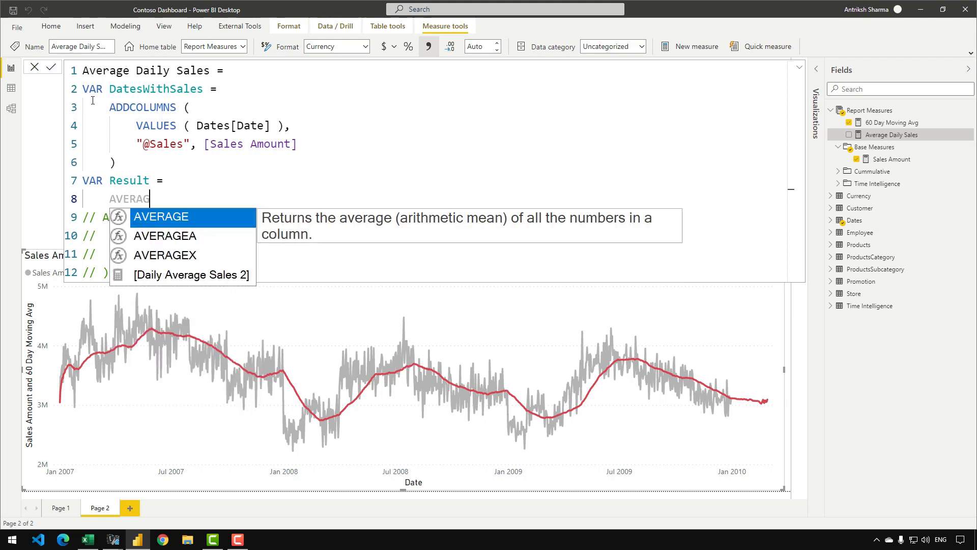
{"action": "type", "text": "EX ( Da"}
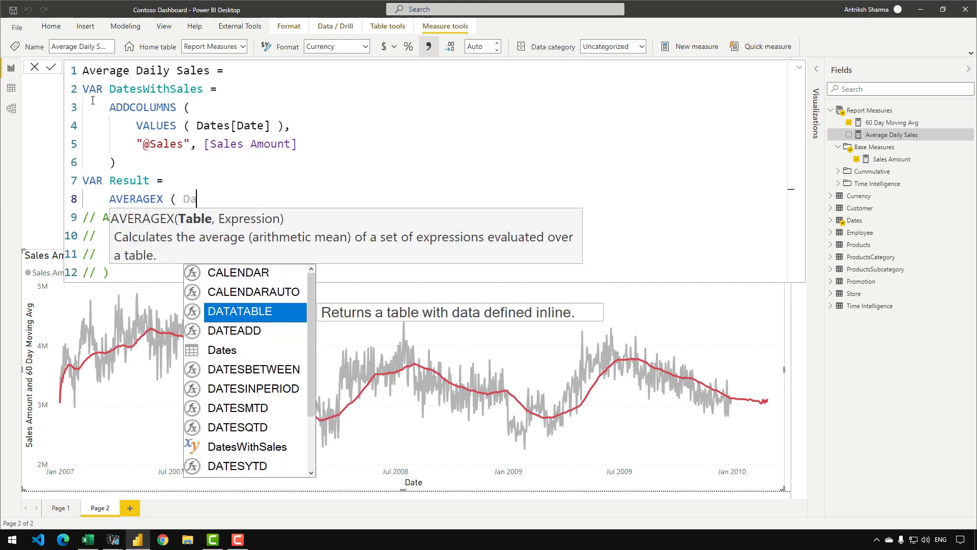
{"action": "type", "text": "teswi"}
{"action": "key", "text": "Tab"}
{"action": "type", "text": ", [["}
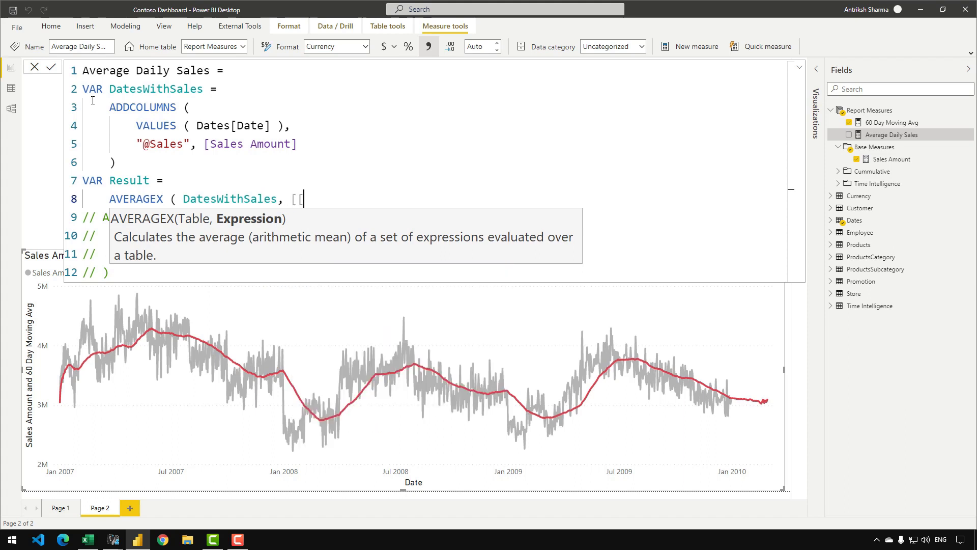
{"action": "key", "text": "BackSpace"}
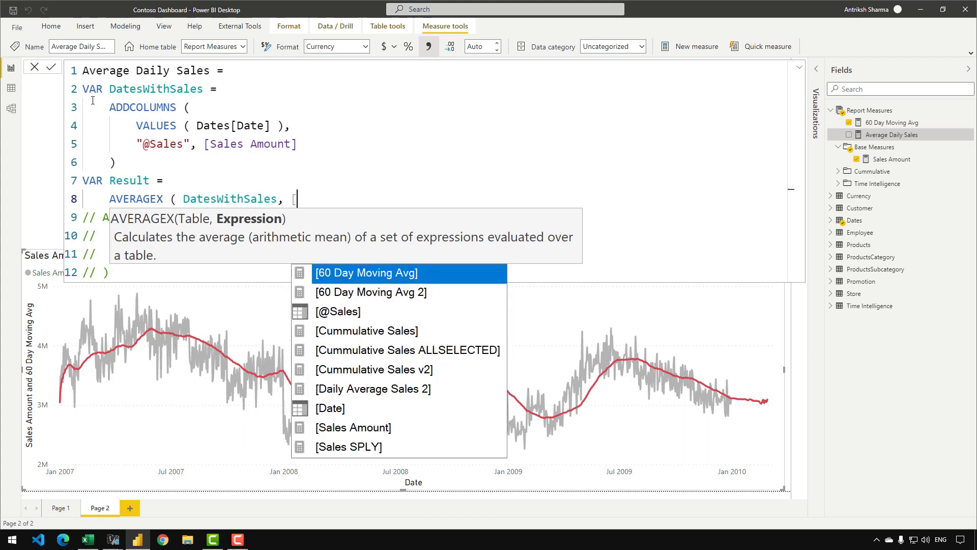
{"action": "type", "text": "@"}
{"action": "key", "text": "Tab"}
{"action": "type", "text": ")"}
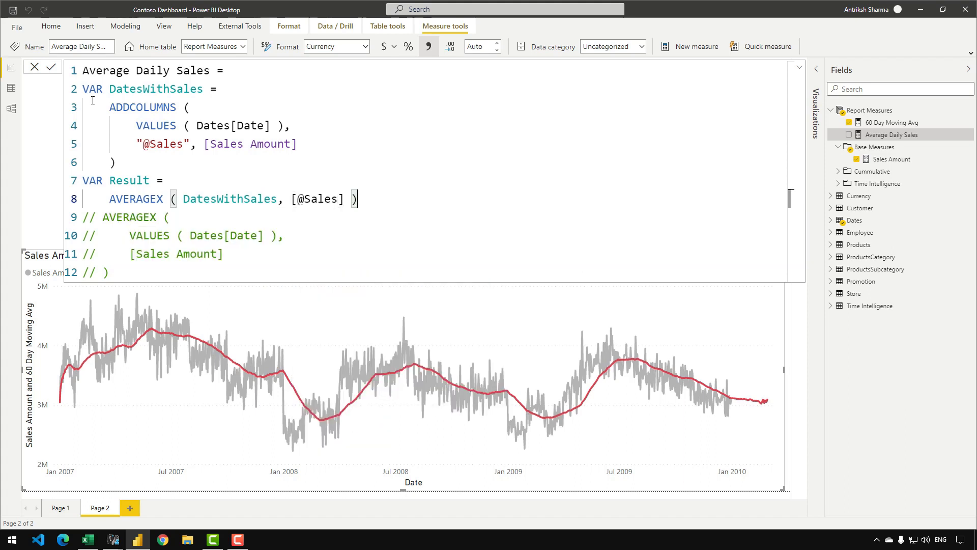
- Complete the Average Daily Sales measure with a RETURN clause that outputs Result, above the commented-out code
{"action": "key", "text": "Return"}
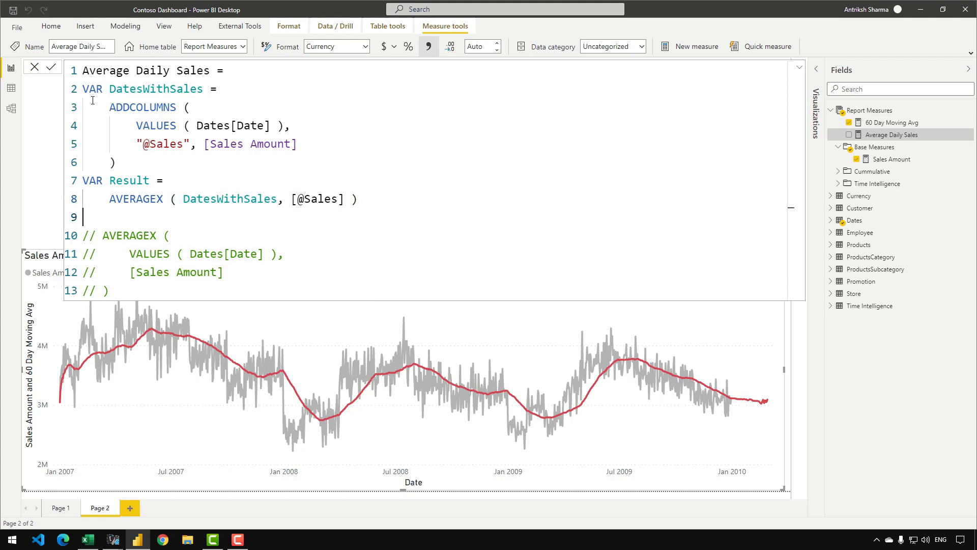
{"action": "type", "text": "RETURN"}
{"action": "key", "text": "Return"}
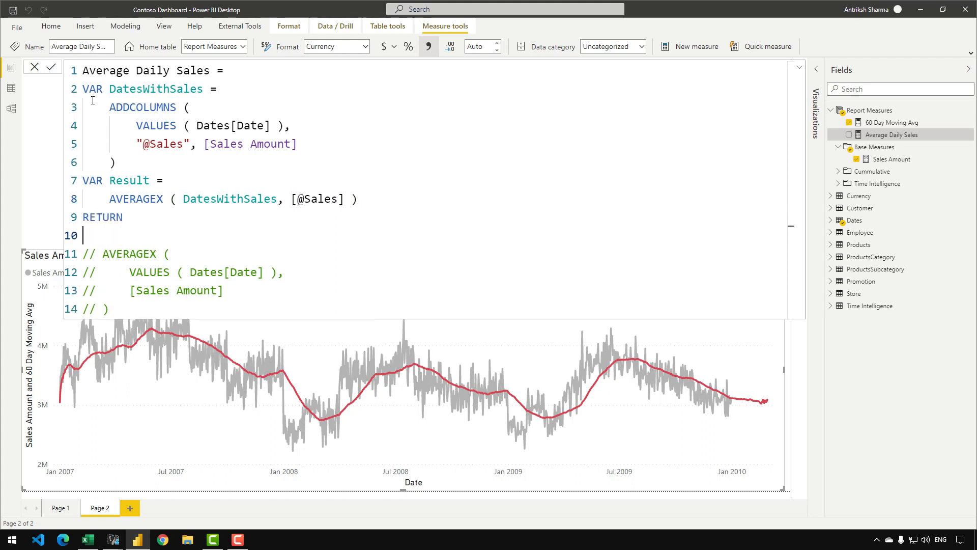
{"action": "key", "text": "Tab"}
{"action": "type", "text": "Resu"}
{"action": "key", "text": "Tab"}
{"action": "key", "text": "ctrl+End"}
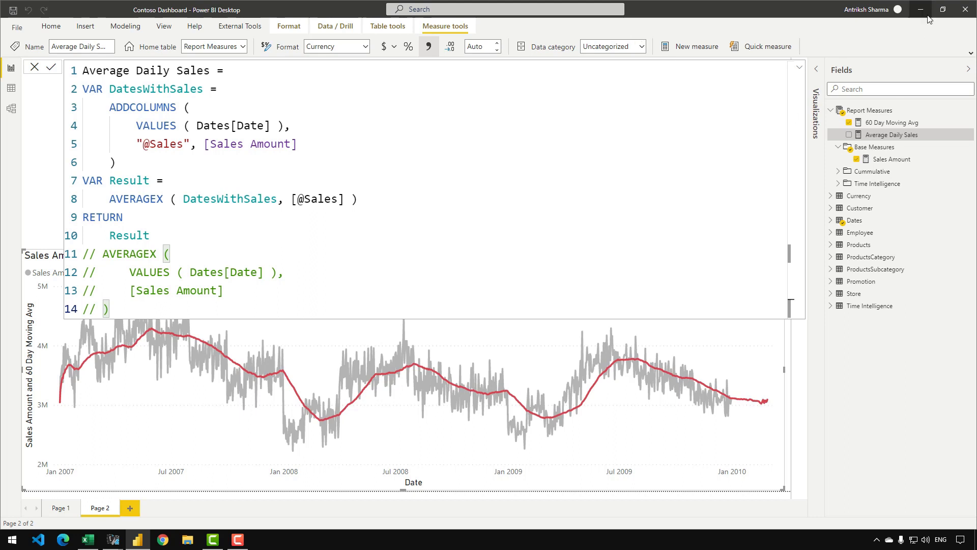
- Switch to DAX Studio, enlarge the query editor and rerun the 60 Day Moving Avg query with the cache cleared
{"action": "left_click", "coordinate": [113, 540]}
{"action": "left_click", "coordinate": [168, 484]}
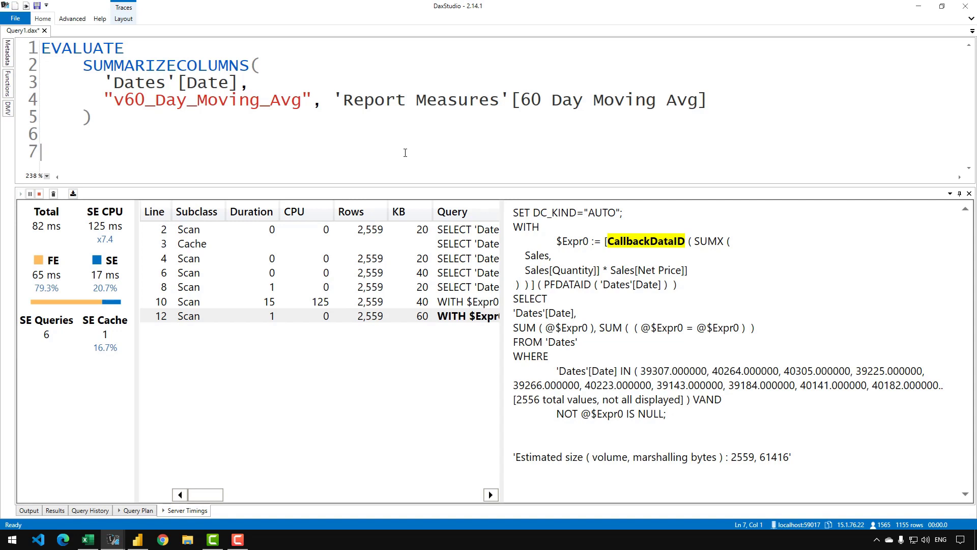
{"action": "left_click", "coordinate": [971, 19]}
{"action": "left_click", "coordinate": [16, 56]}
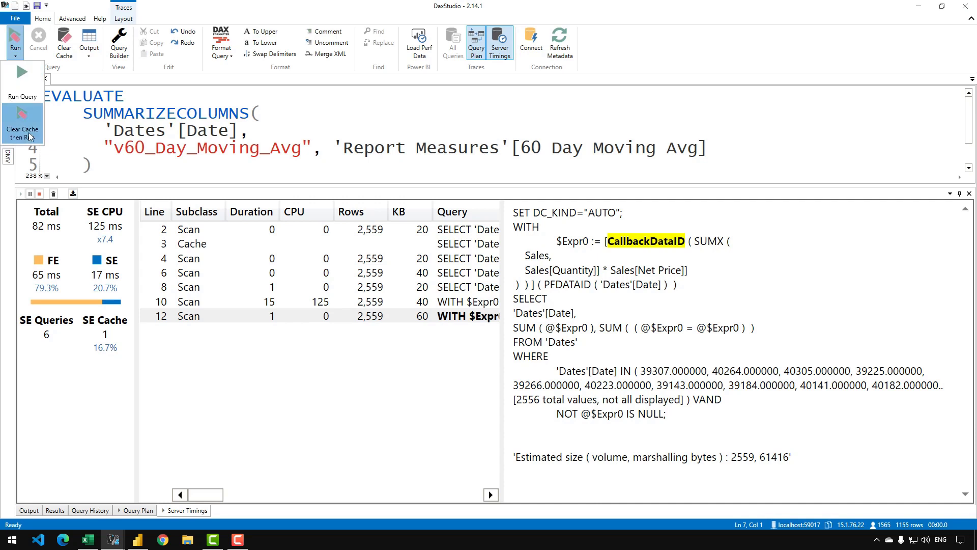
{"action": "left_click", "coordinate": [166, 131]}
{"action": "left_click_drag", "start_coordinate": [241, 184], "coordinate": [243, 201]}
{"action": "left_click", "coordinate": [295, 147]}
{"action": "key", "text": "F5"}
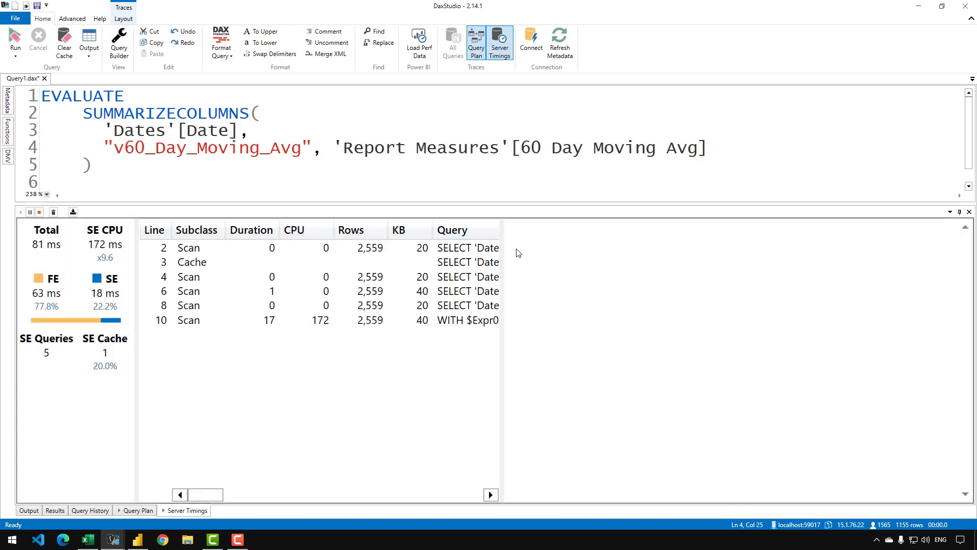
- Hide the Cache events in the server timings and view the queries of the line 2 and line 4 scans
{"action": "right_click", "coordinate": [402, 265]}
{"action": "left_click", "coordinate": [359, 311]}
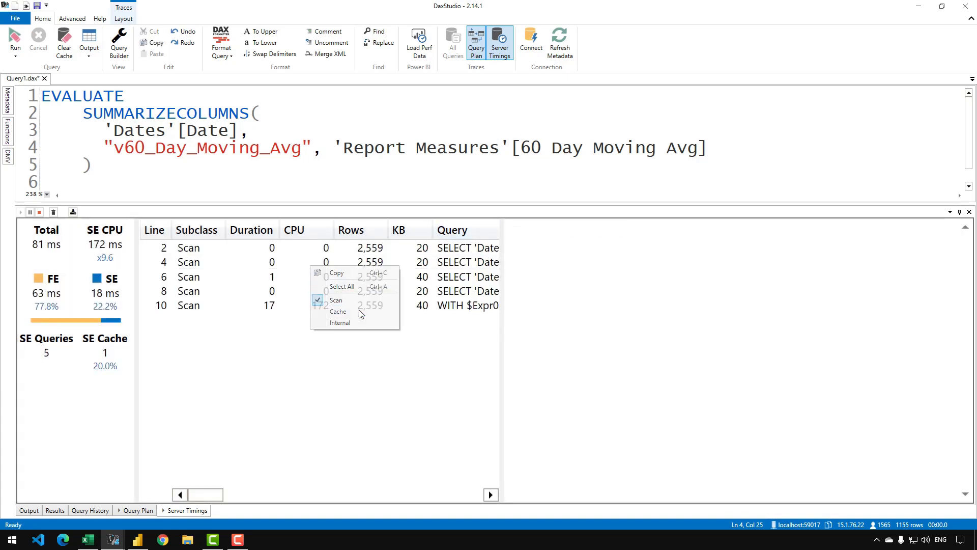
{"action": "left_click", "coordinate": [422, 253]}
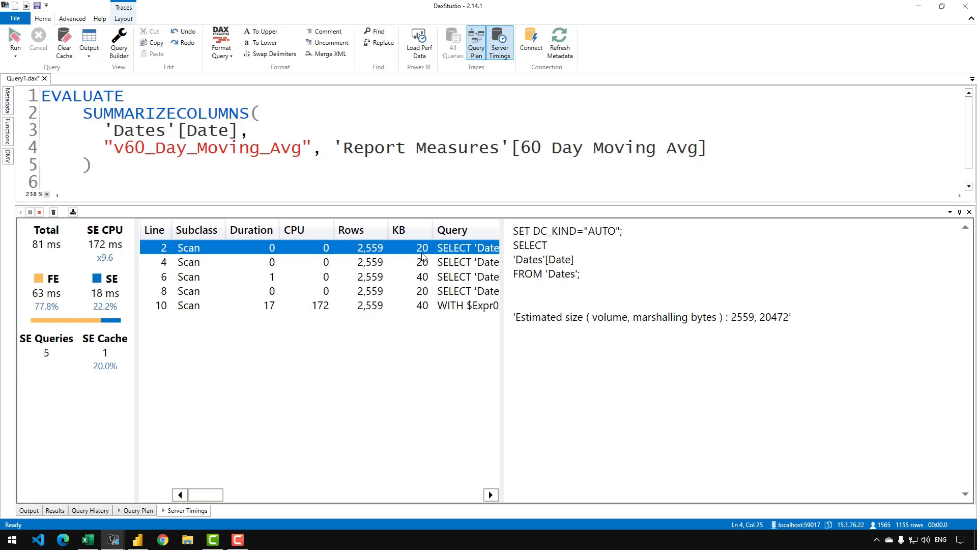
{"action": "left_click", "coordinate": [59, 249]}
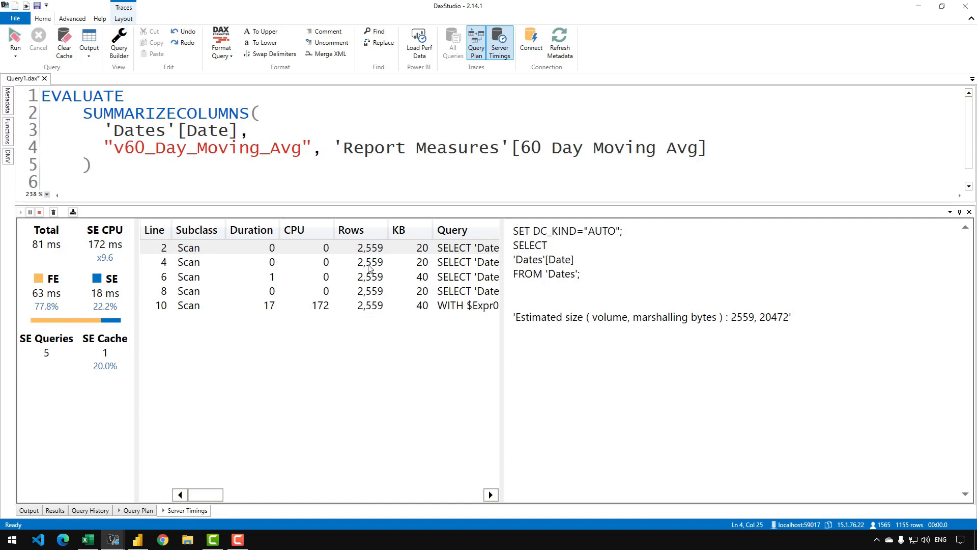
{"action": "left_click", "coordinate": [443, 260]}
{"action": "left_click", "coordinate": [453, 249]}
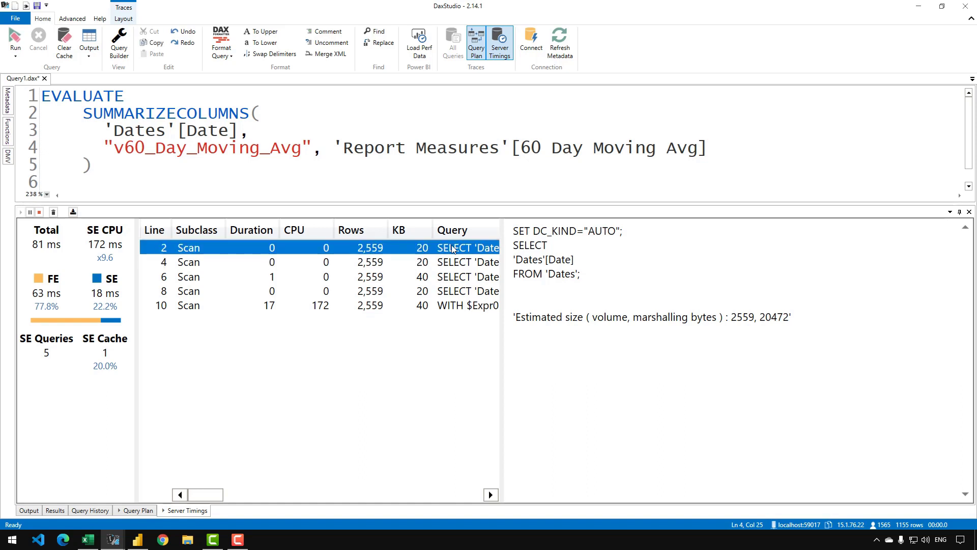
{"action": "left_click", "coordinate": [441, 262]}
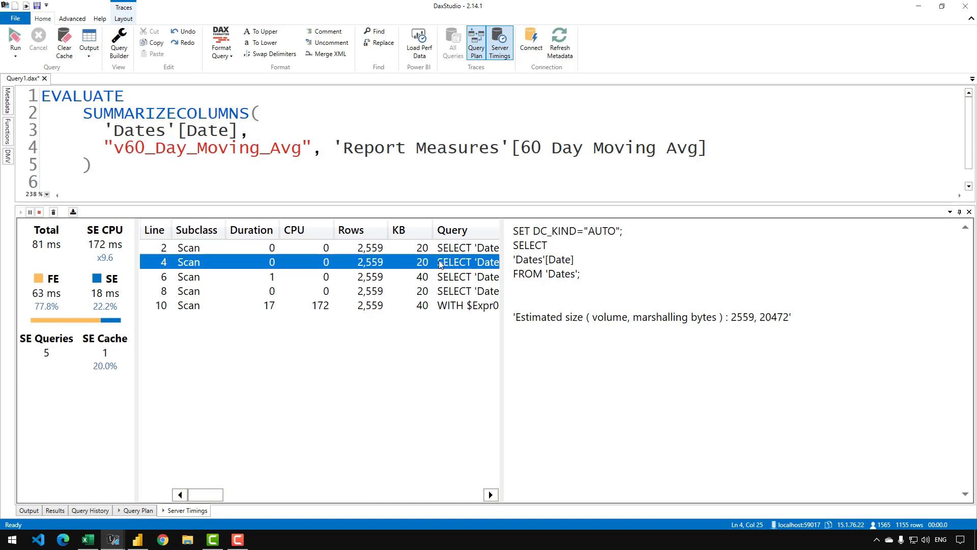
- Show the Cache events, compare the line 3 cache query with the line 4 scan query, and hide the Cache events again
{"action": "right_click", "coordinate": [441, 264]}
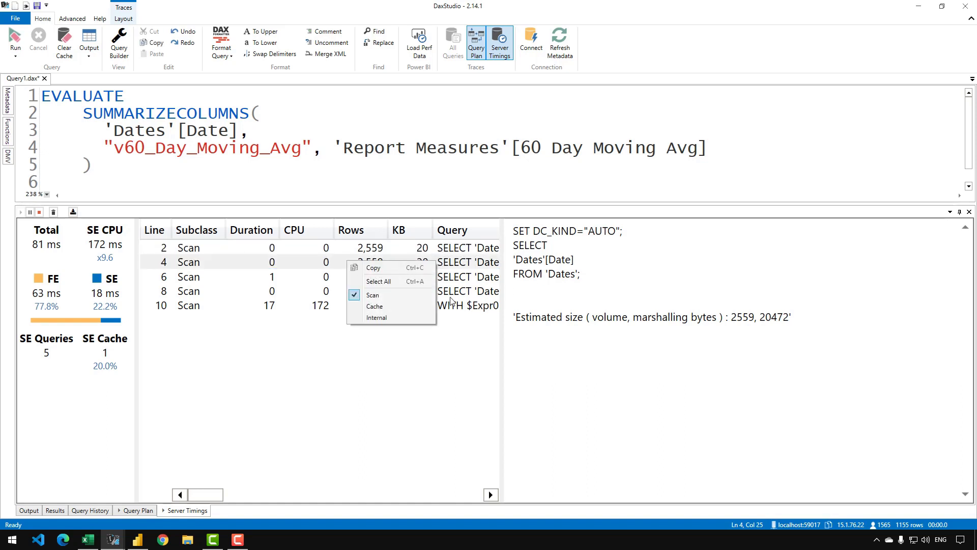
{"action": "left_click", "coordinate": [433, 297]}
{"action": "right_click", "coordinate": [416, 264]}
{"action": "left_click", "coordinate": [406, 295]}
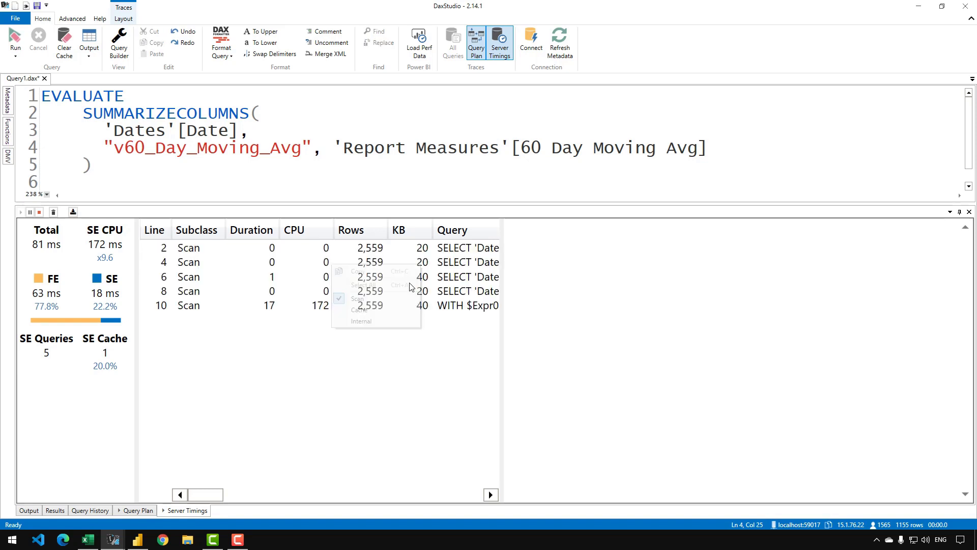
{"action": "left_click", "coordinate": [357, 305]}
{"action": "left_click", "coordinate": [249, 262]}
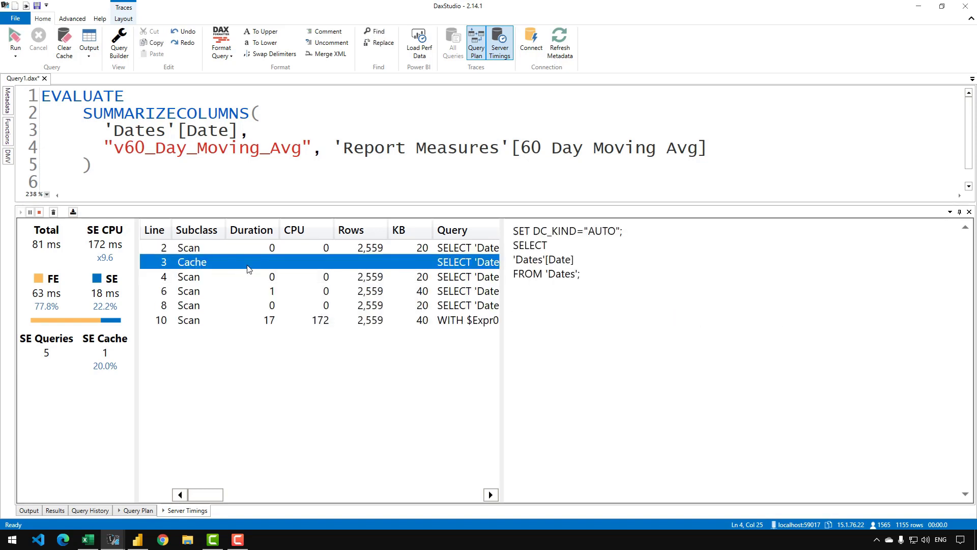
{"action": "left_click", "coordinate": [249, 278]}
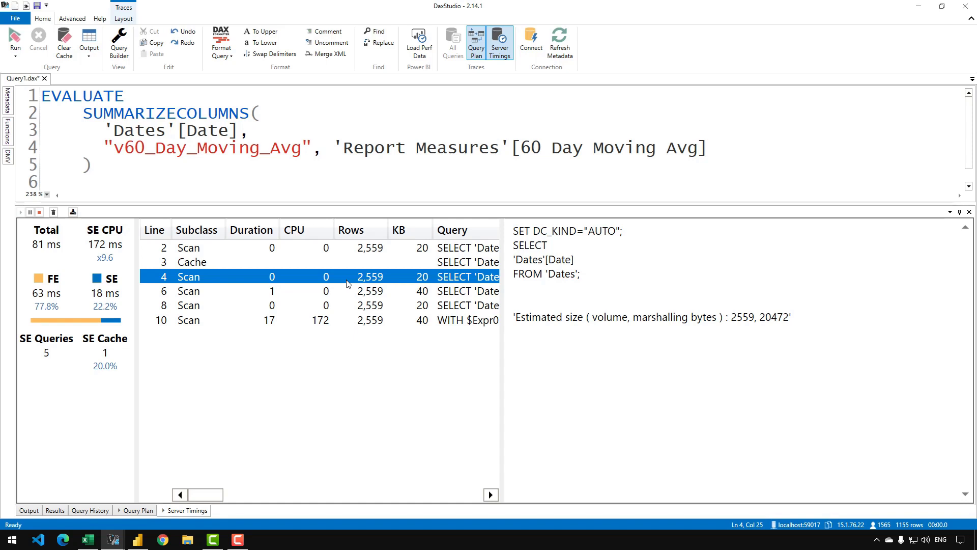
{"action": "right_click", "coordinate": [348, 283]}
{"action": "left_click", "coordinate": [310, 323]}
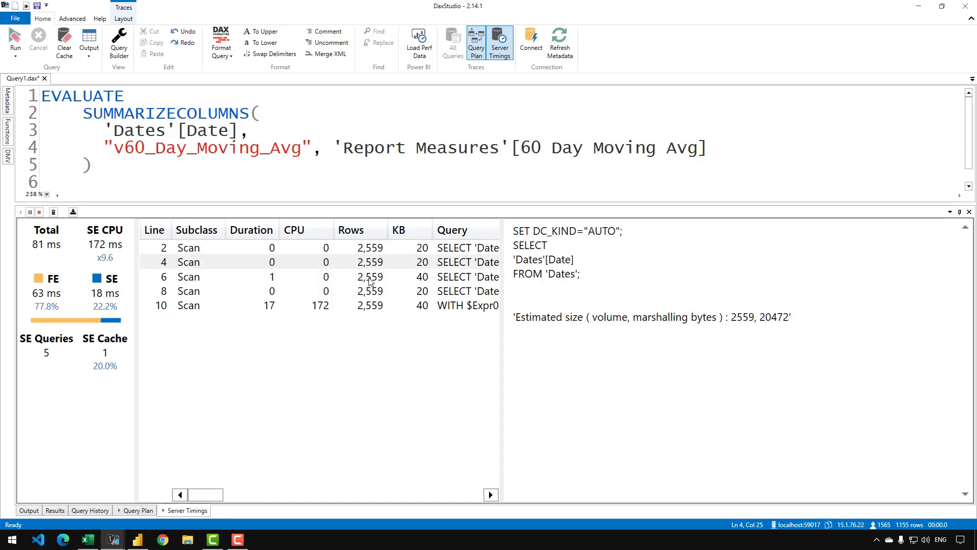
- View the queries of the line 6, line 8 and line 10 scans, highlighting the date column, sum expression and Sales table in line 10
{"action": "left_click", "coordinate": [370, 282]}
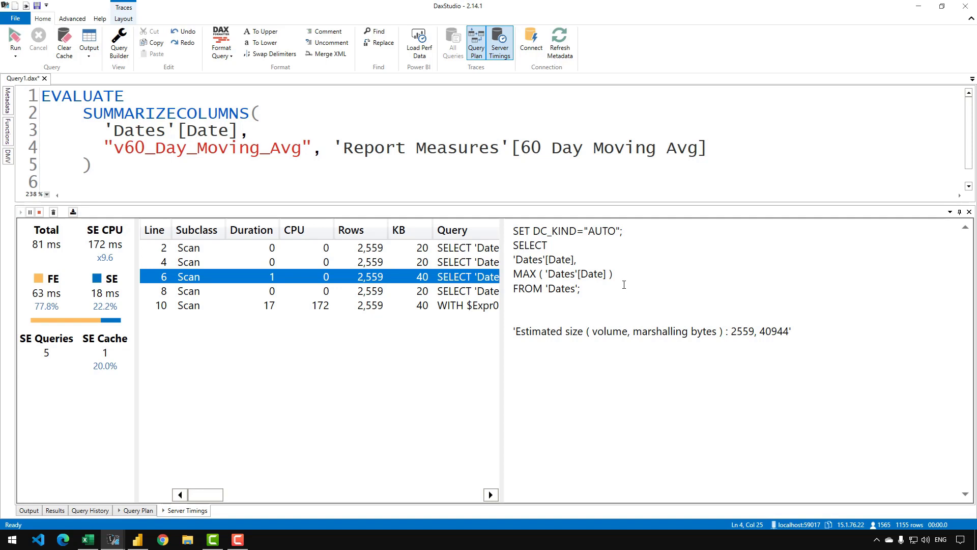
{"action": "left_click", "coordinate": [473, 296]}
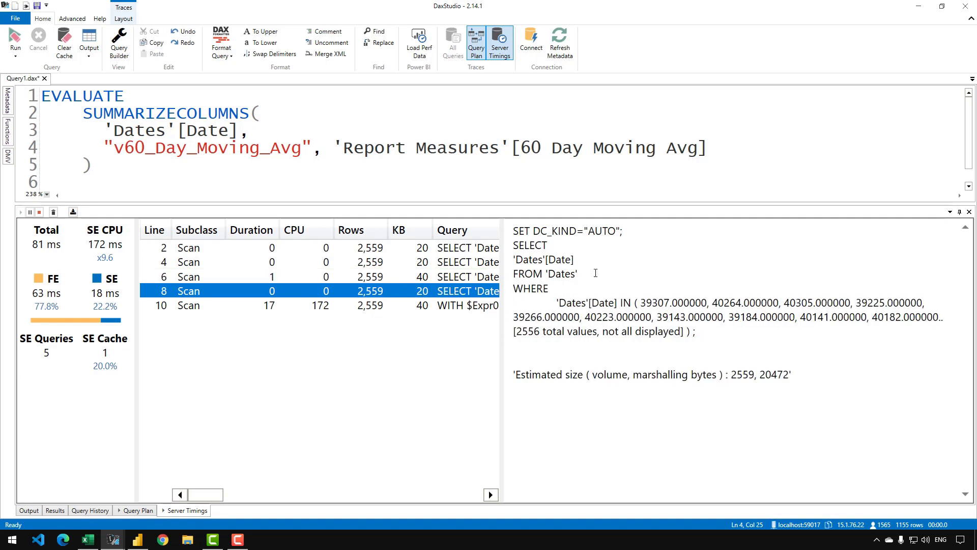
{"action": "left_click", "coordinate": [395, 307]}
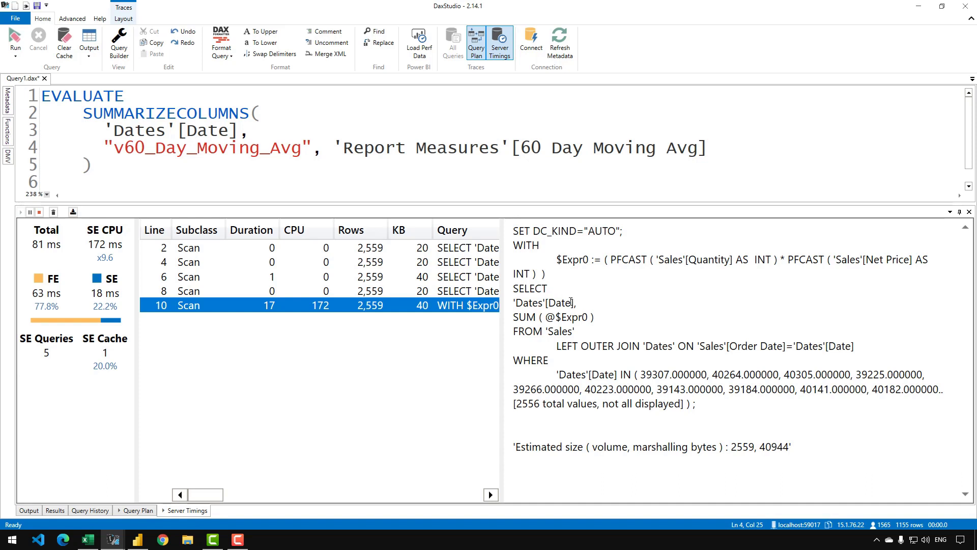
{"action": "left_click_drag", "start_coordinate": [576, 303], "coordinate": [512, 303]}
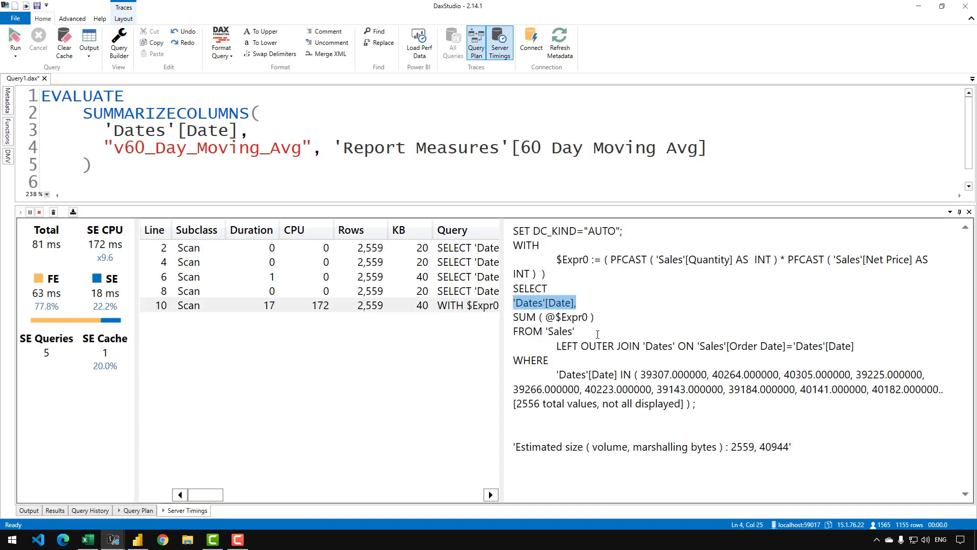
{"action": "left_click_drag", "start_coordinate": [595, 317], "coordinate": [511, 315]}
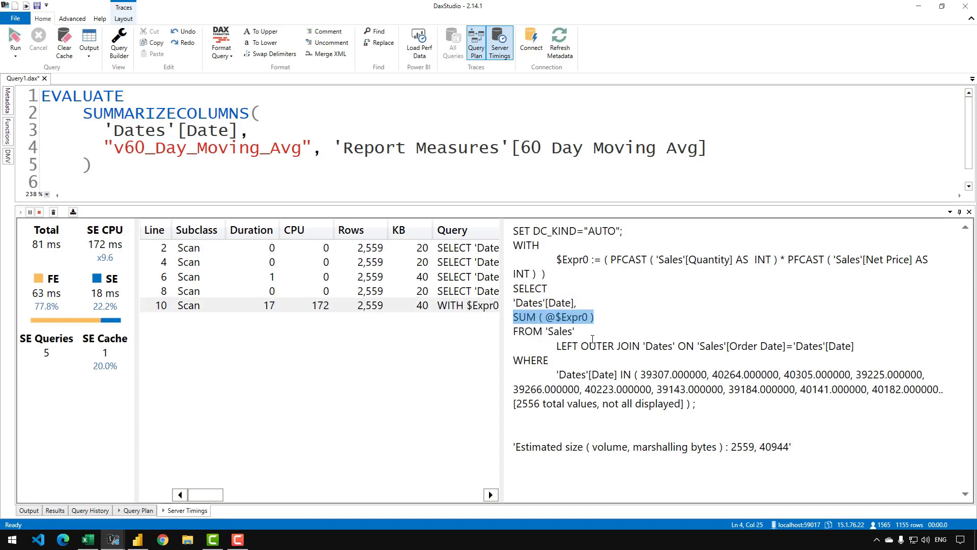
{"action": "left_click_drag", "start_coordinate": [575, 331], "coordinate": [548, 331]}
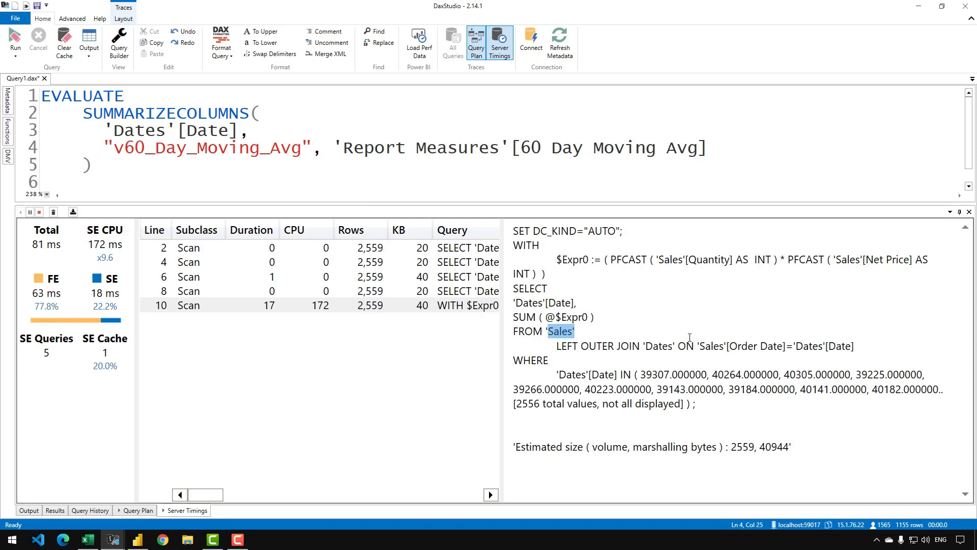
{"action": "left_click", "coordinate": [455, 305]}
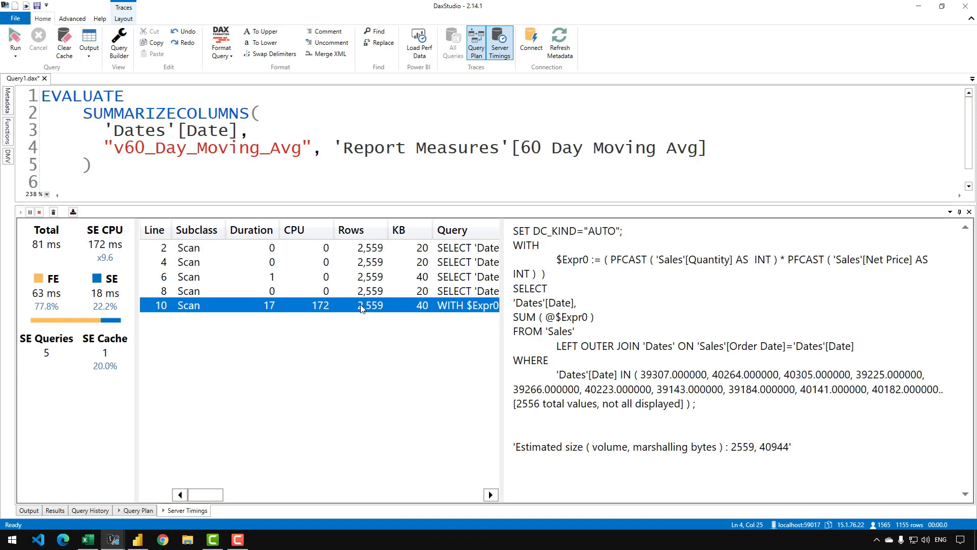
{"action": "left_click", "coordinate": [656, 165]}
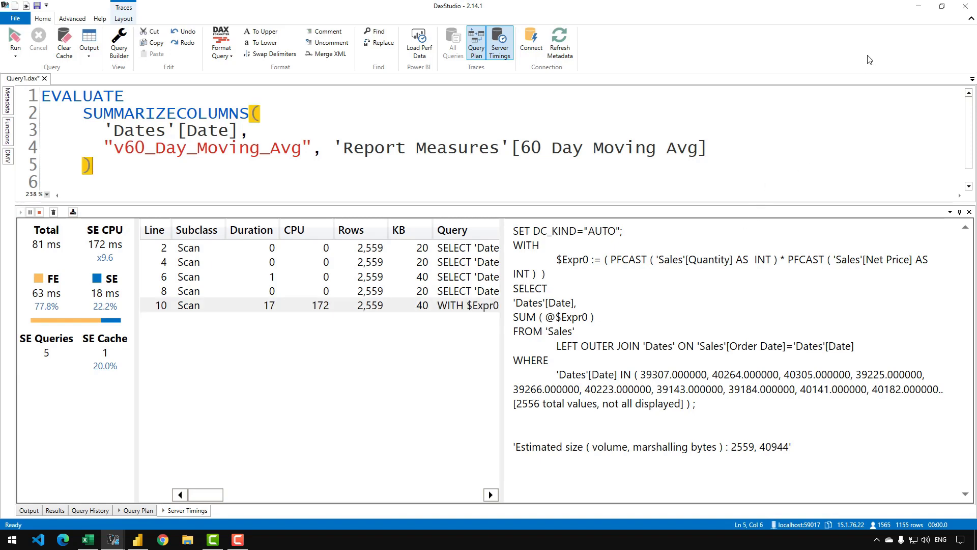
- Switch to Power BI Desktop and open the 60 Day Moving Avg measure in the formula editor
{"action": "left_click", "coordinate": [920, 9]}
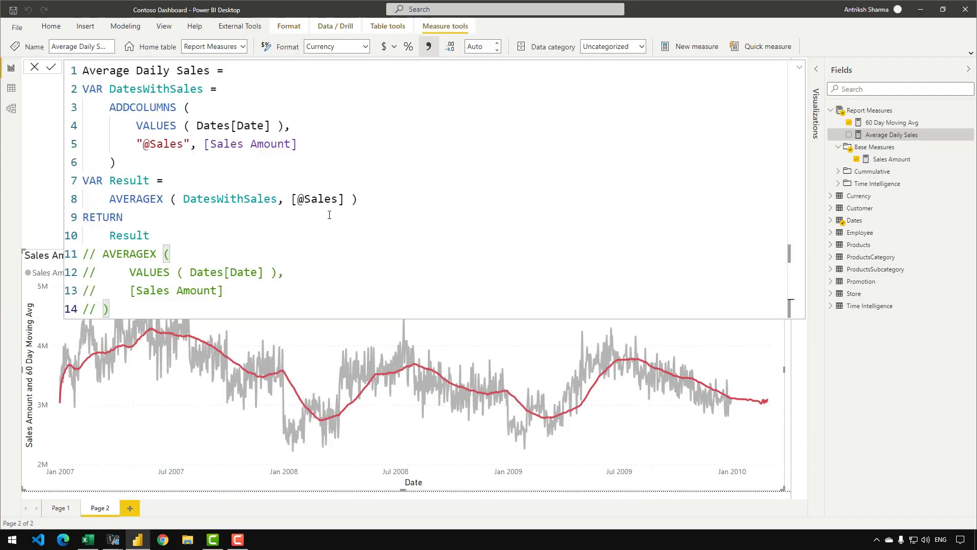
{"action": "left_click", "coordinate": [510, 124]}
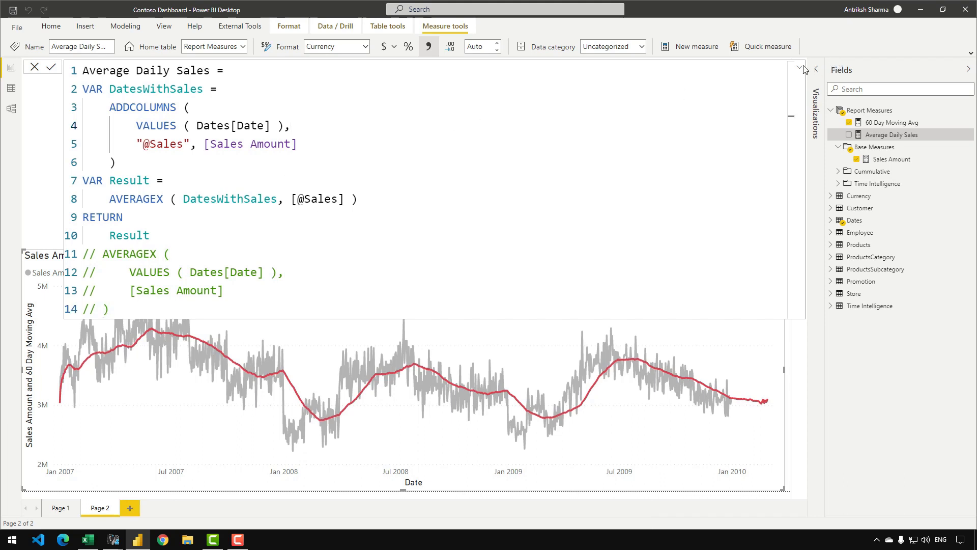
{"action": "left_click", "coordinate": [800, 68]}
{"action": "left_click", "coordinate": [888, 124]}
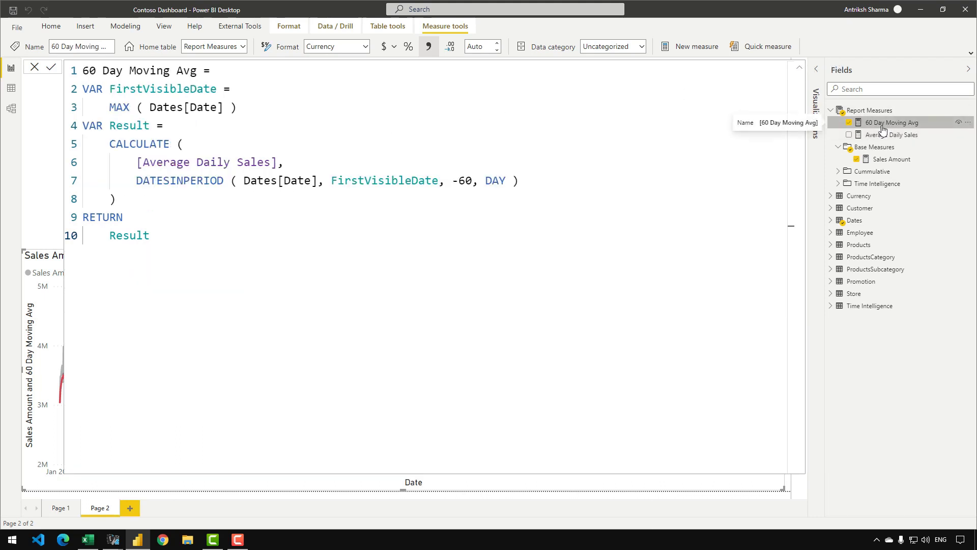
{"action": "left_click", "coordinate": [435, 118]}
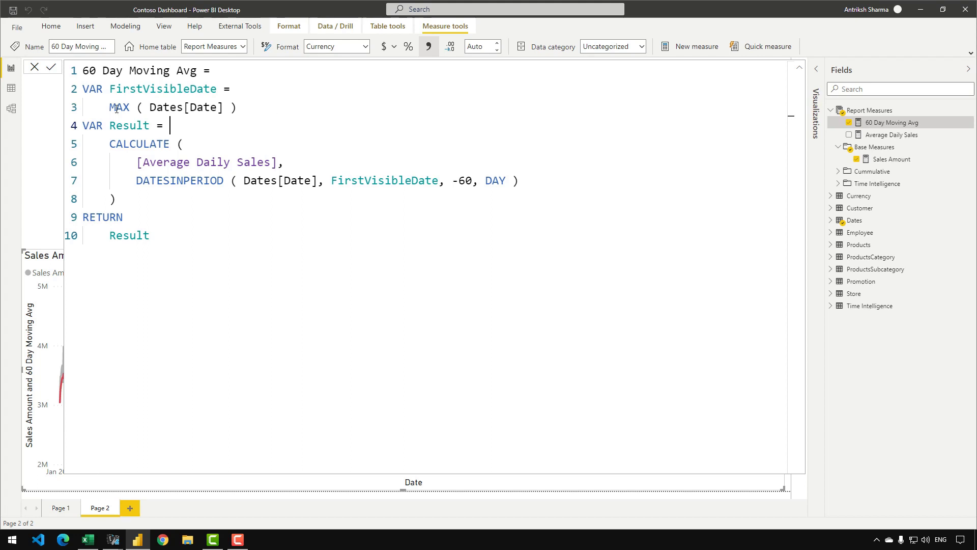
- Replace MAX with SELECTEDVALUE in the measure's FirstVisibleDate variable and commit the formula
{"action": "double_click", "coordinate": [117, 108]}
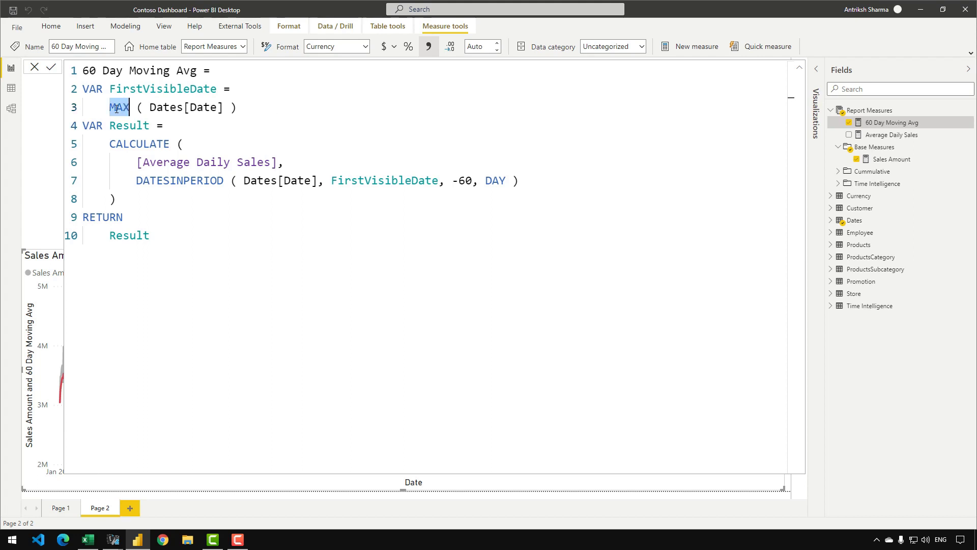
{"action": "left_click", "coordinate": [799, 67]}
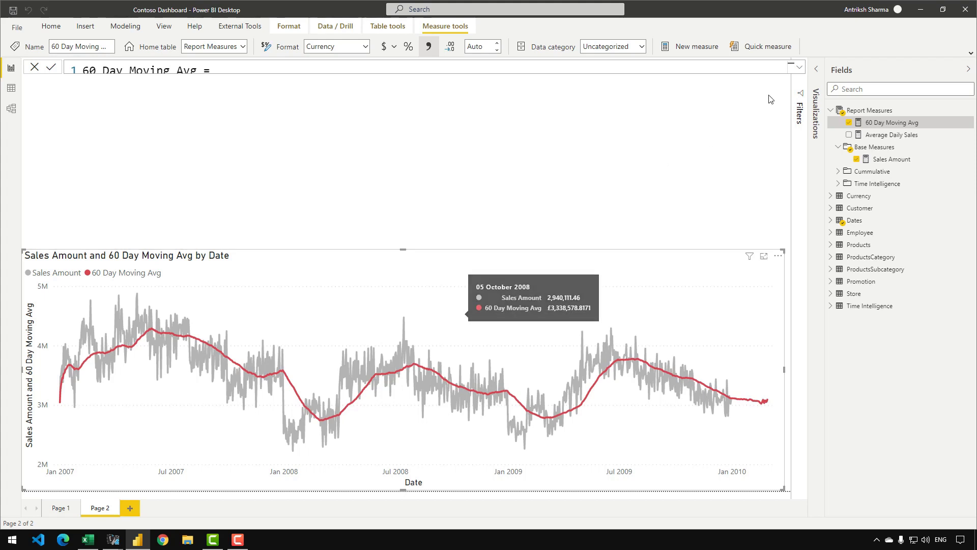
{"action": "left_click", "coordinate": [800, 67]}
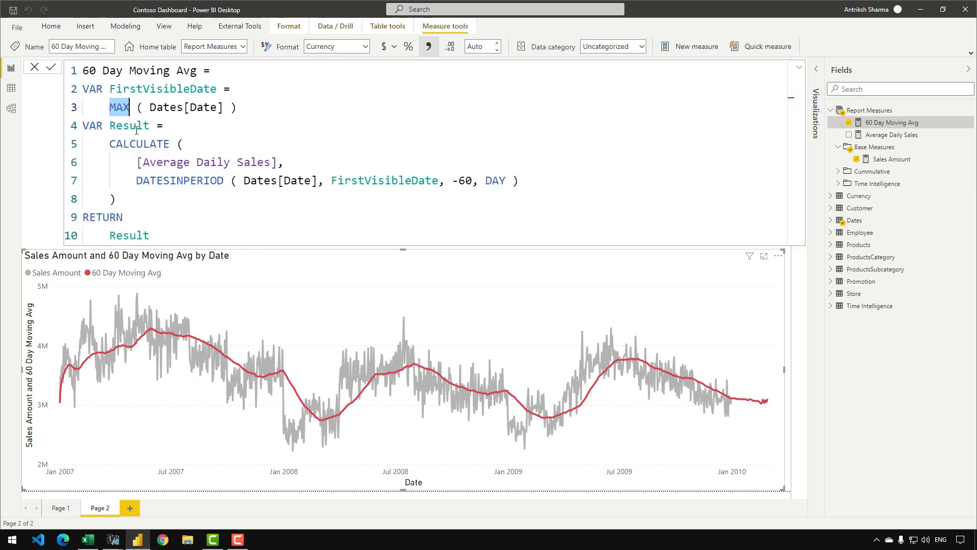
{"action": "type", "text": "S"}
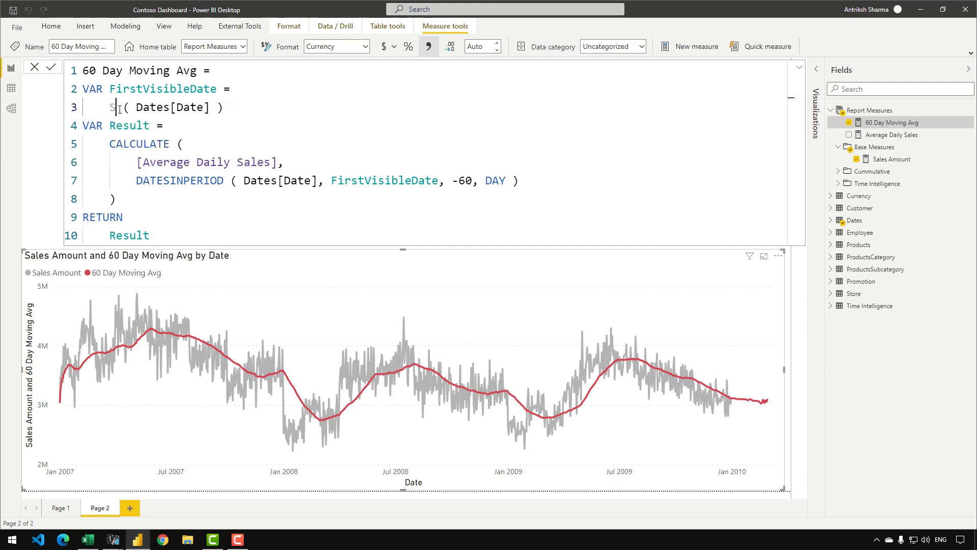
{"action": "type", "text": "ELE"}
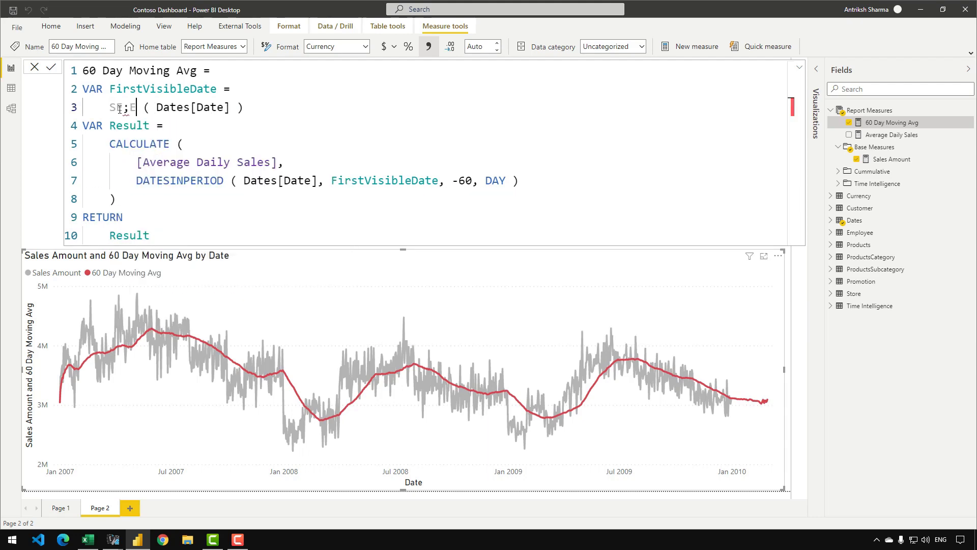
{"action": "type", "text": "CT"}
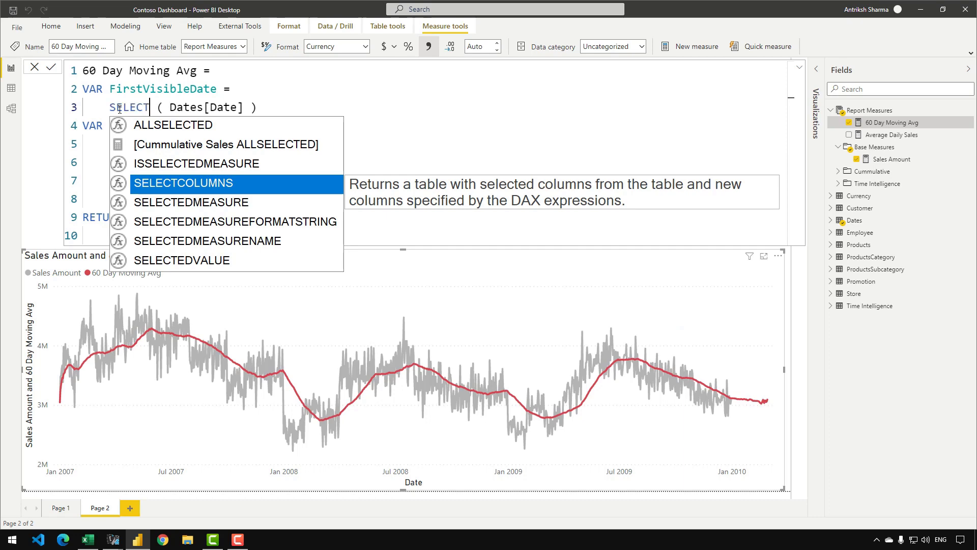
{"action": "key", "text": "Down"}
{"action": "key", "text": "Down"}
{"action": "key", "text": "Down"}
{"action": "key", "text": "Down"}
{"action": "key", "text": "Tab"}
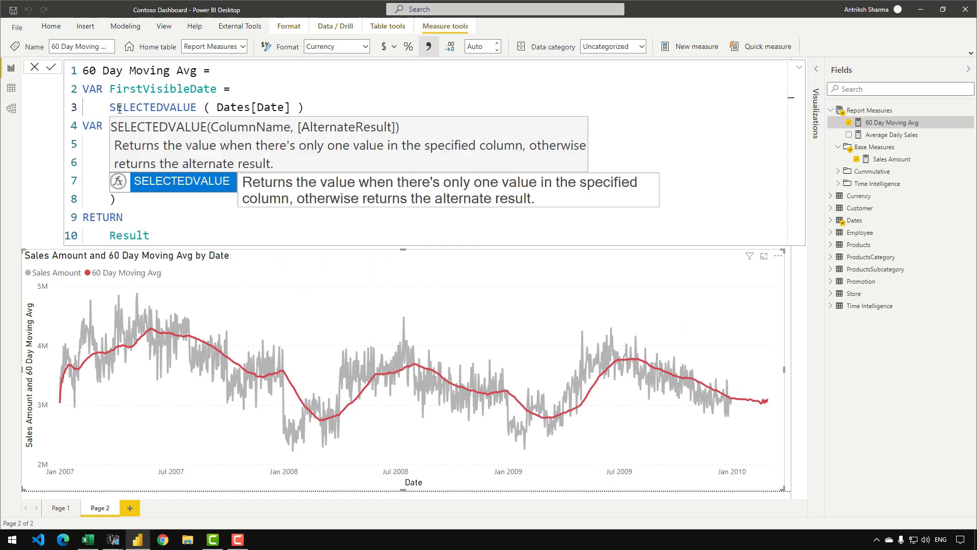
{"action": "left_click", "coordinate": [214, 90]}
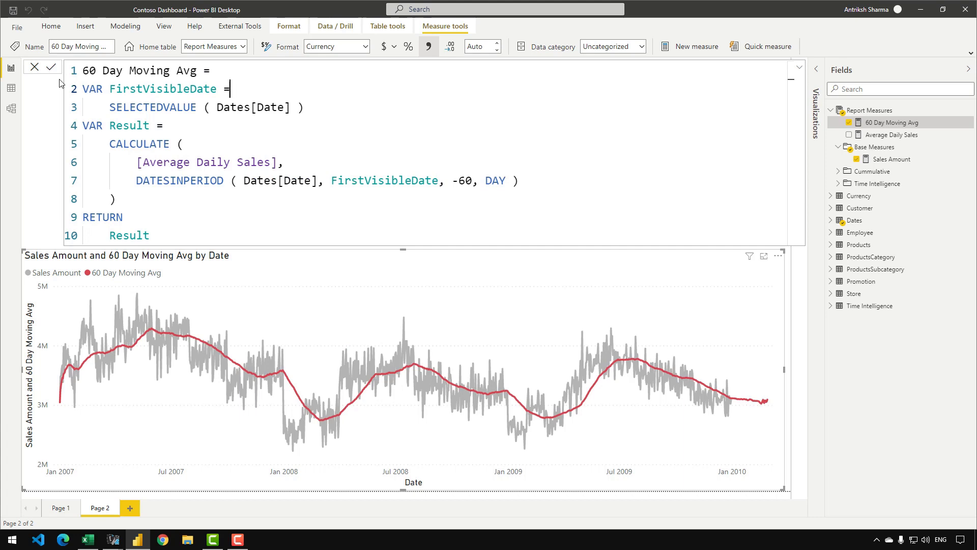
{"action": "left_click", "coordinate": [51, 67]}
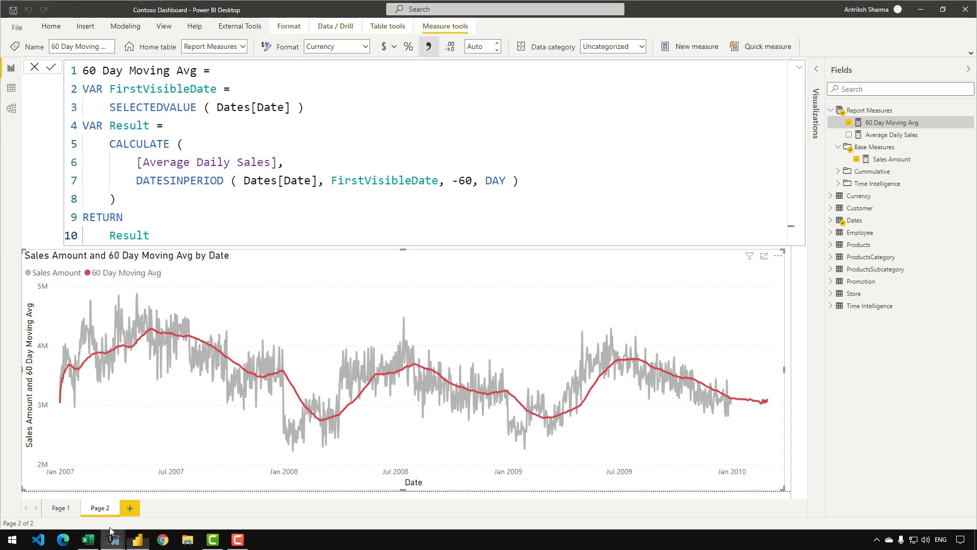
- Switch to DAX Studio and rerun the 60 Day Moving Avg query with the server timings on
{"action": "mouse_move", "coordinate": [113, 539]}
{"action": "left_click", "coordinate": [159, 475]}
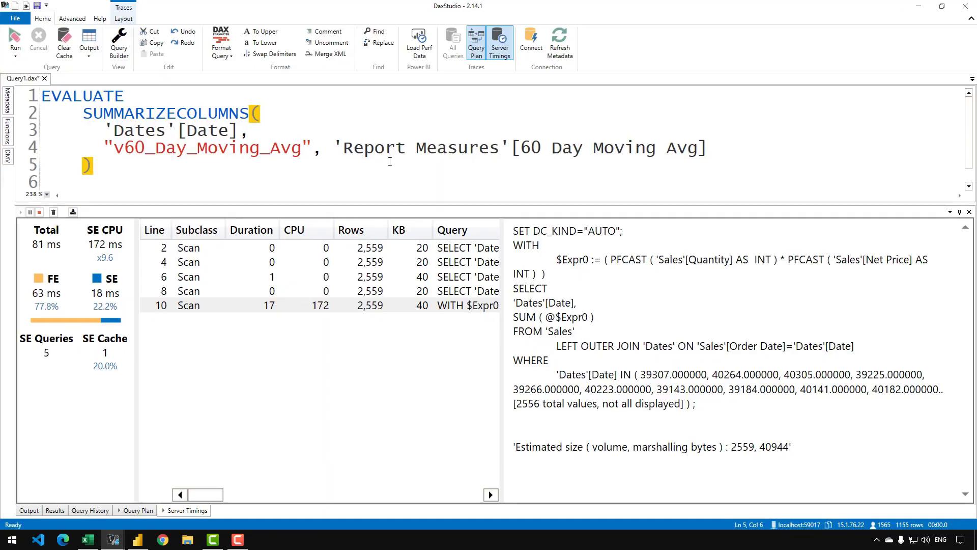
{"action": "key", "text": "F5"}
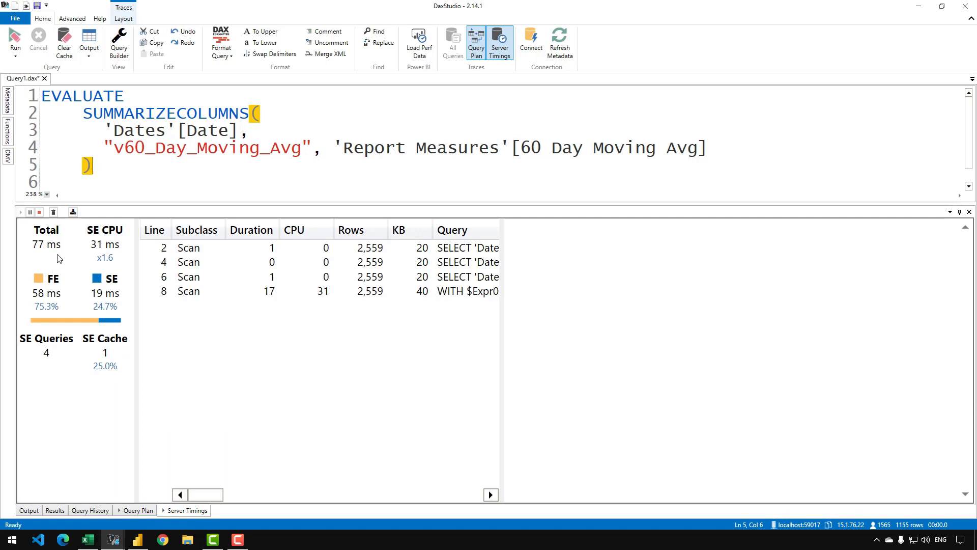
- View the queries of the line 2, line 4, line 6 and line 8 scans in the new server timings
{"action": "left_click", "coordinate": [293, 248]}
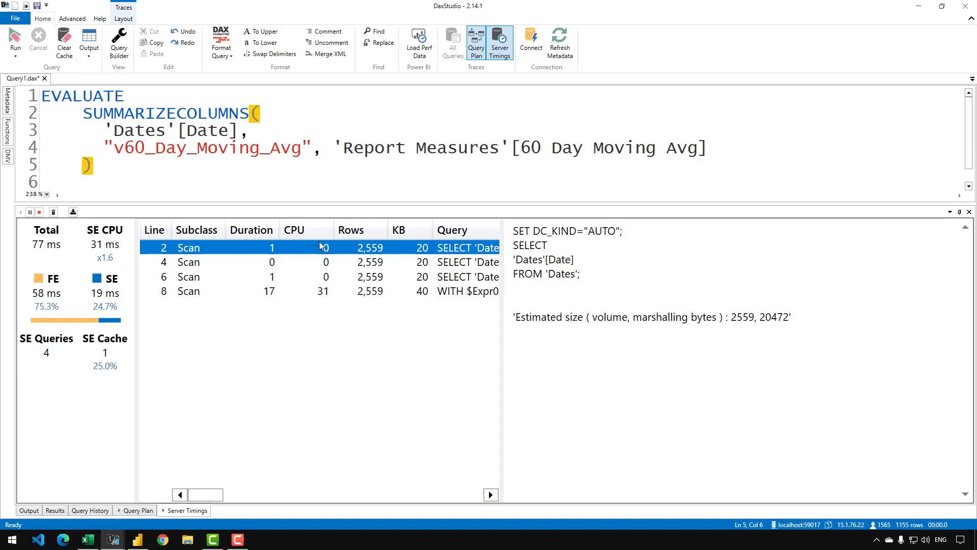
{"action": "double_click", "coordinate": [563, 258]}
{"action": "left_click", "coordinate": [591, 260]}
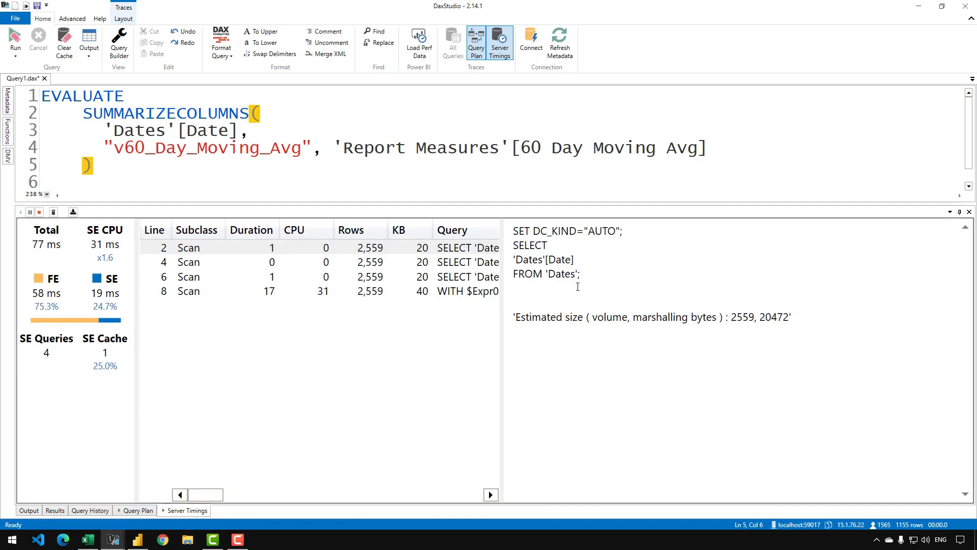
{"action": "left_click", "coordinate": [476, 265]}
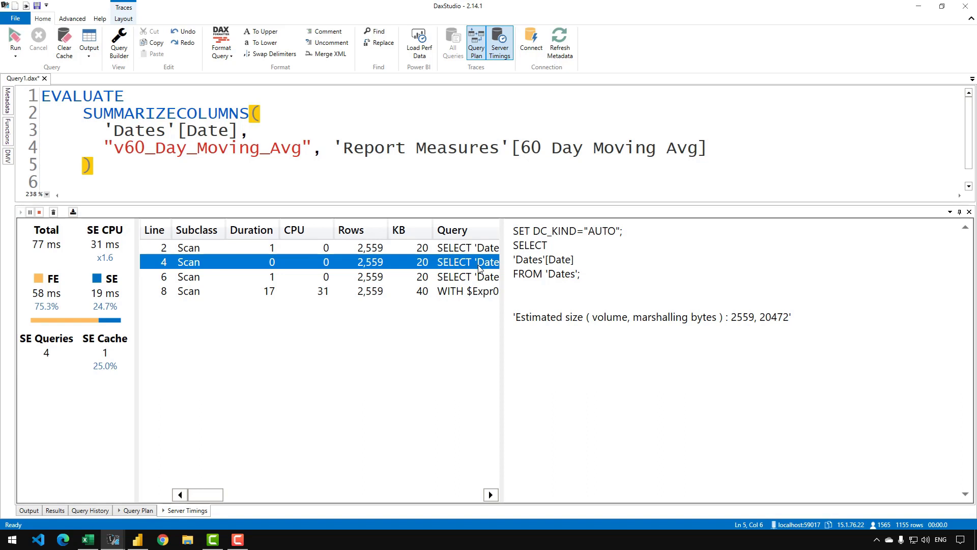
{"action": "left_click", "coordinate": [481, 277]}
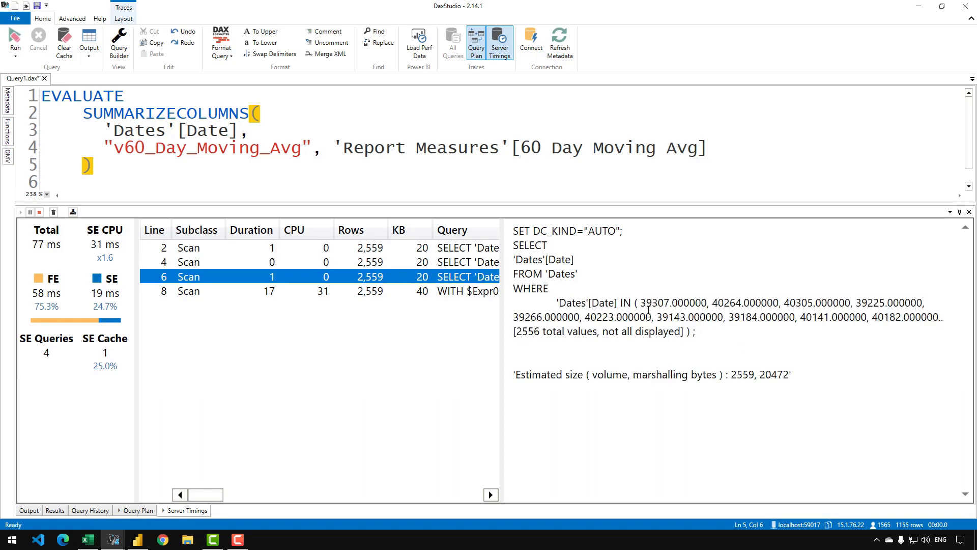
{"action": "left_click", "coordinate": [496, 293]}
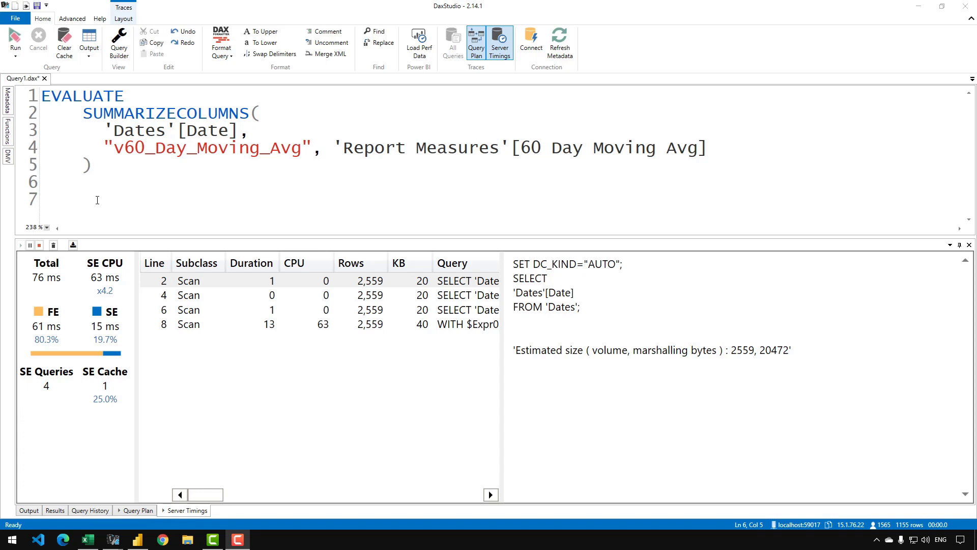
- Switch to Power BI Desktop and add a new calculated column to the Dates table
{"action": "left_click", "coordinate": [137, 539]}
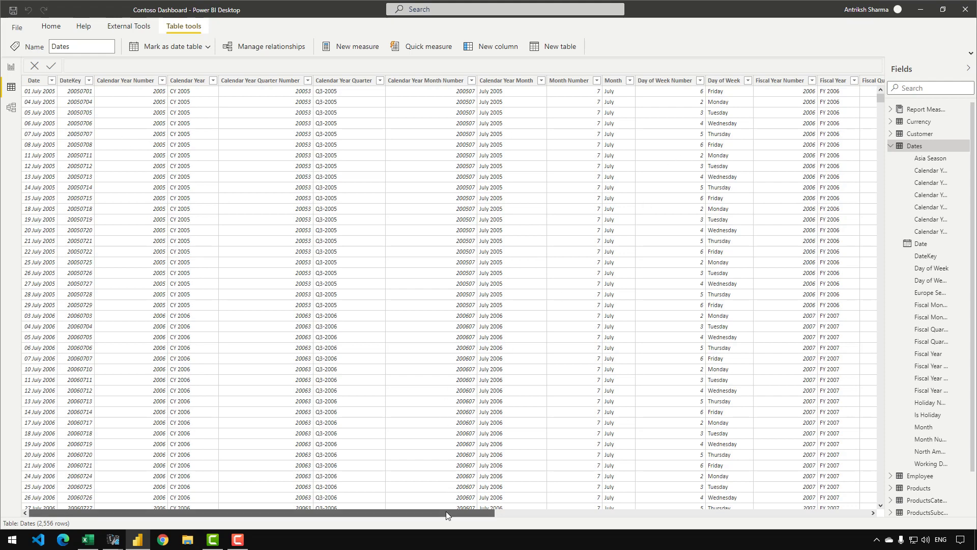
{"action": "left_click_drag", "start_coordinate": [446, 511], "coordinate": [825, 510]}
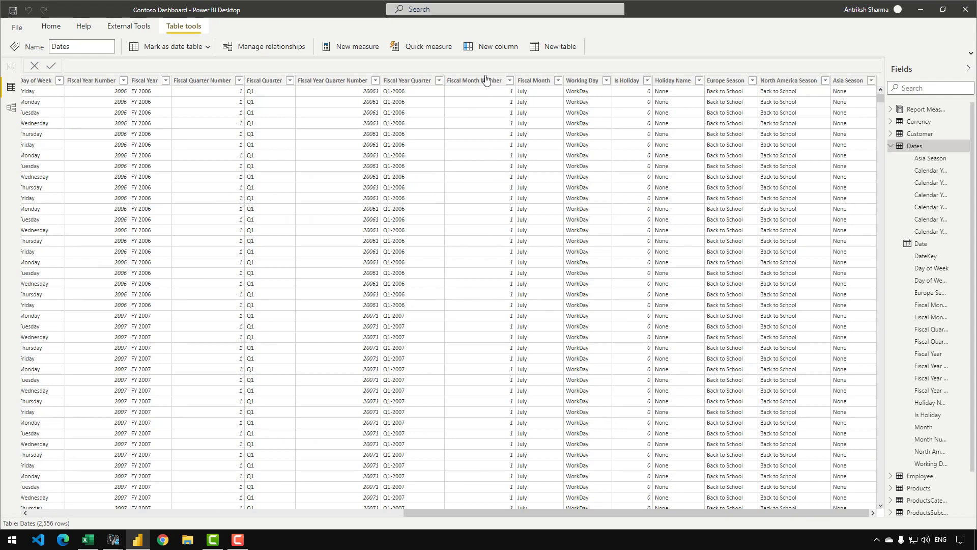
{"action": "left_click", "coordinate": [498, 48]}
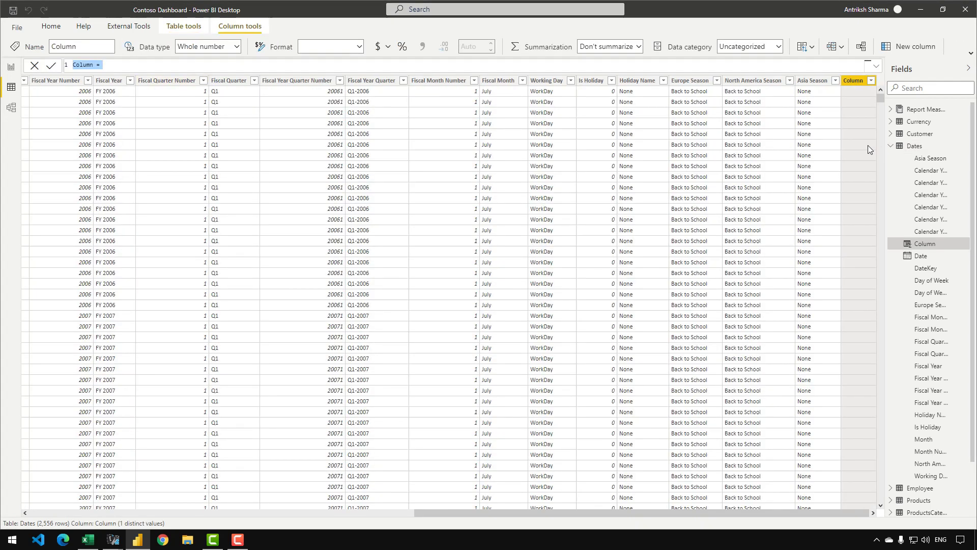
- Name the new calculated column Year With Sales in its formula and start a second line for the expression
{"action": "left_click", "coordinate": [167, 67]}
{"action": "scroll", "coordinate": [167, 67], "scroll_direction": "up", "scroll_amount": 2}
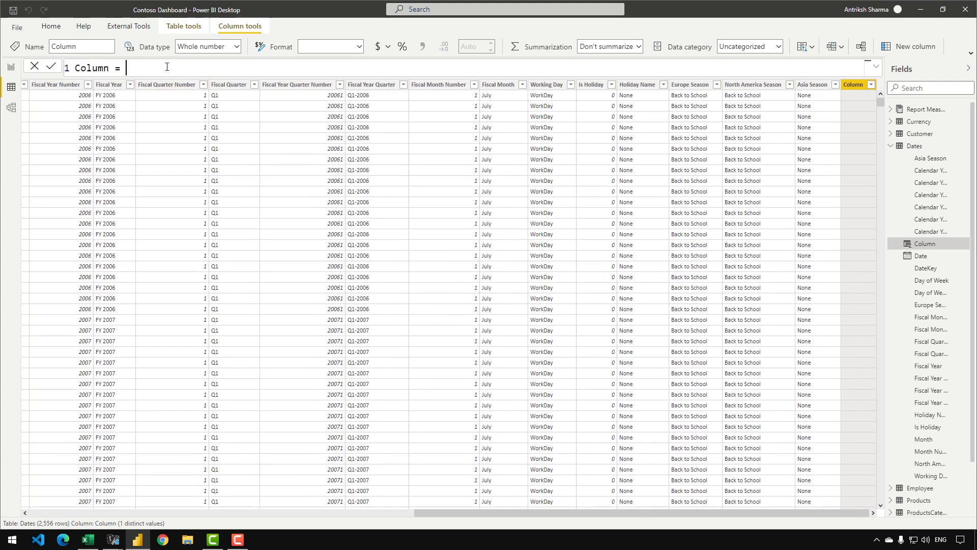
{"action": "scroll", "coordinate": [167, 66], "scroll_direction": "up", "scroll_amount": 1}
{"action": "left_click_drag", "start_coordinate": [167, 67], "coordinate": [64, 71]}
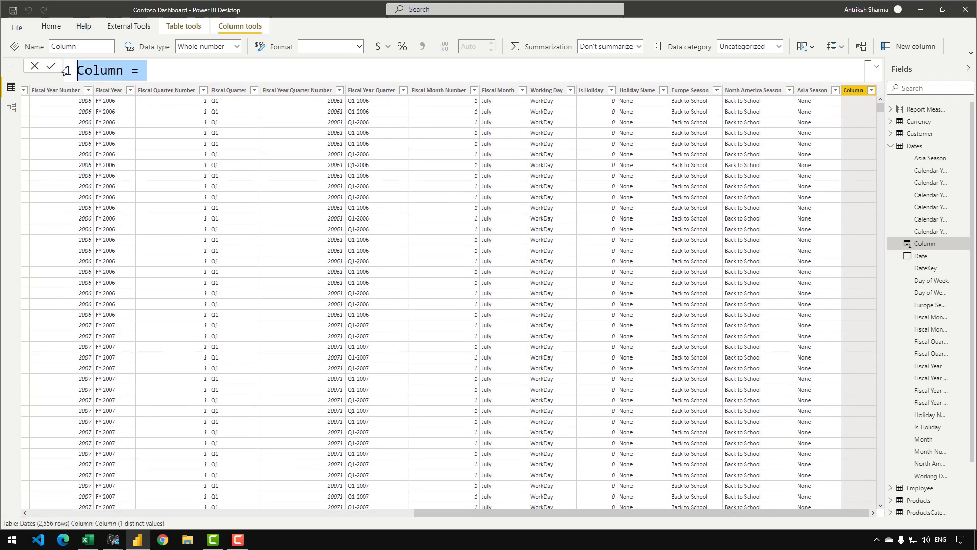
{"action": "type", "text": "Date"}
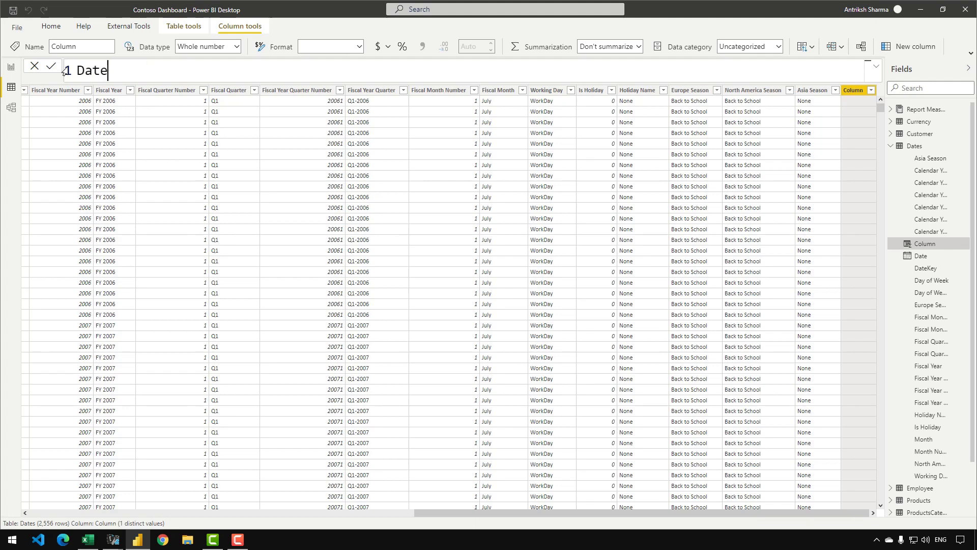
{"action": "key", "text": "BackSpace"}
{"action": "key", "text": "BackSpace"}
{"action": "key", "text": "BackSpace"}
{"action": "key", "text": "BackSpace"}
{"action": "type", "text": "Year With Sales "}
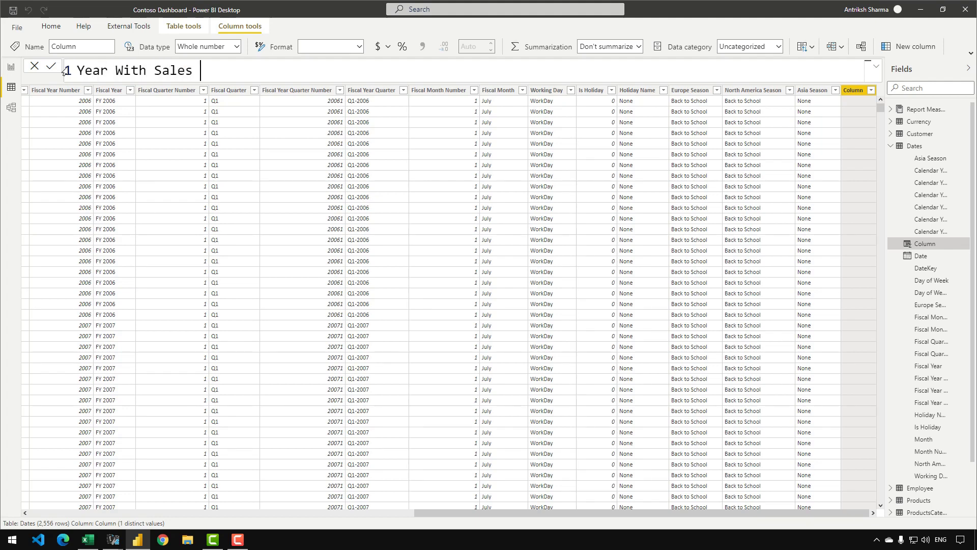
{"action": "type", "text": "="}
{"action": "key", "text": "shift+Return"}
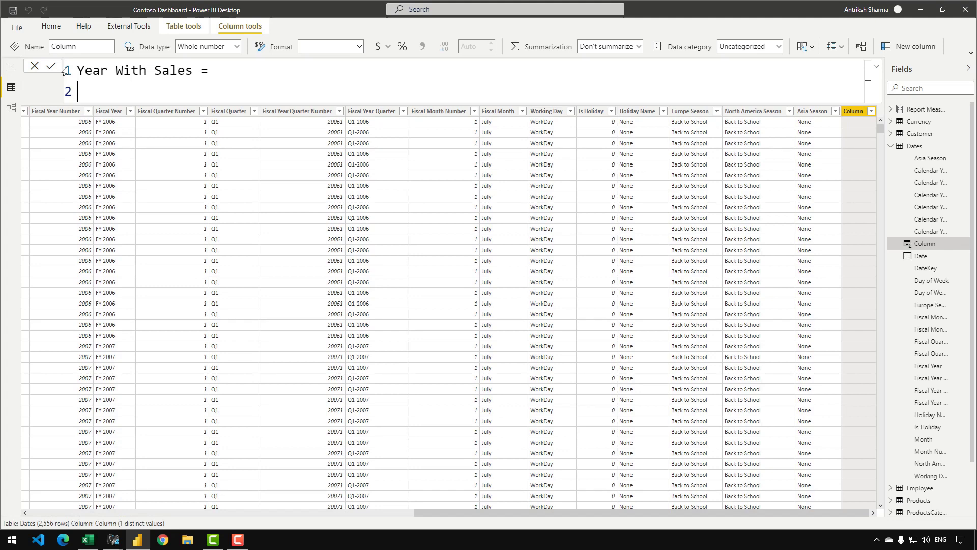
- Begin the column's expression with CALCULATE over the [Sales Amount] measure
{"action": "type", "text": "CALCUL"}
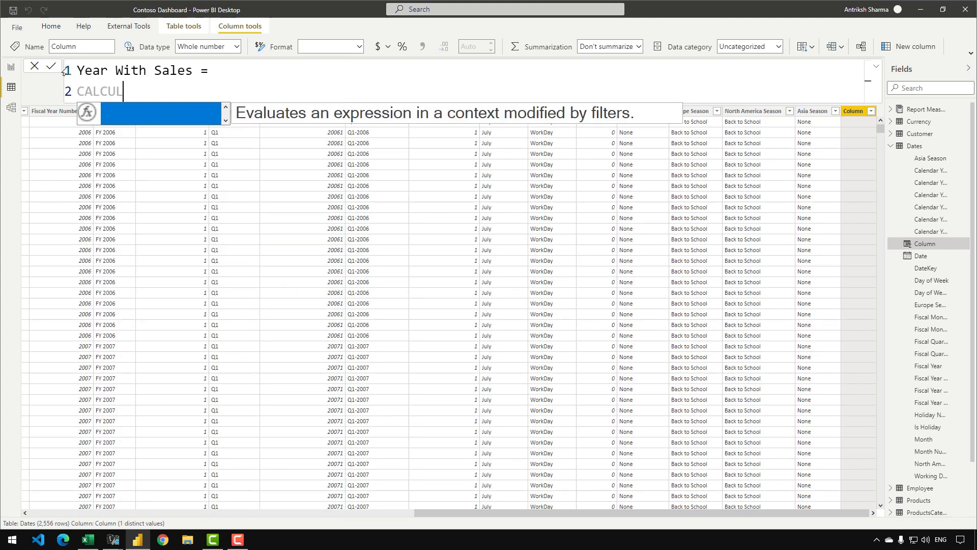
{"action": "key", "text": "Tab"}
{"action": "type", "text": "("}
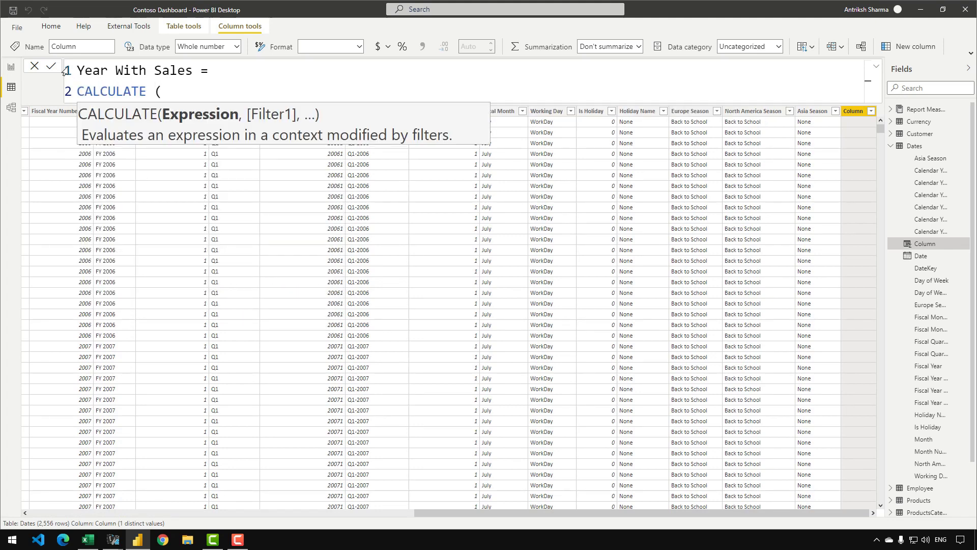
{"action": "type", "text": " [Sa"}
{"action": "key", "text": "Tab"}
- Add ALLEXCEPT ( Dates, Dates[Calendar Year Number] ) as the CALCULATE filter and close both functions
{"action": "type", "text": ", ALLE"}
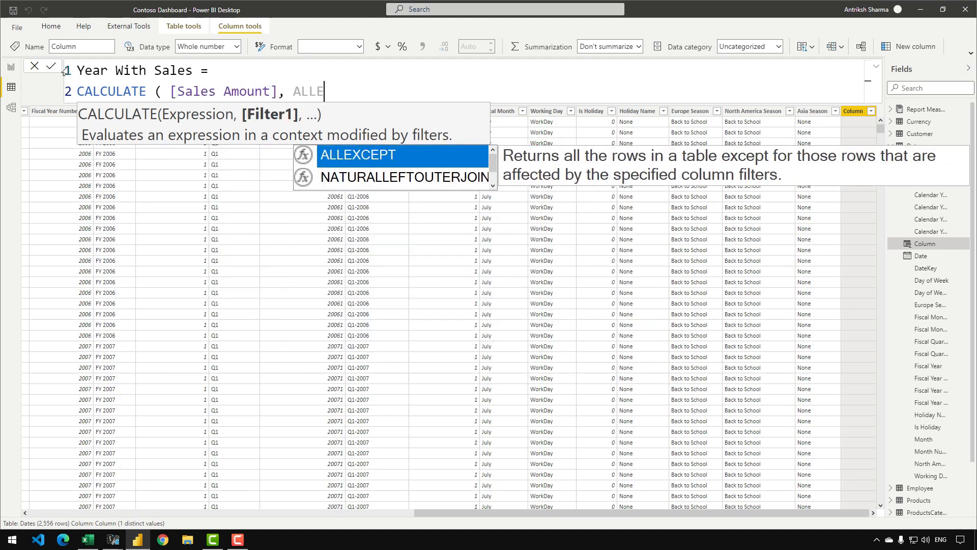
{"action": "type", "text": "X"}
{"action": "key", "text": "Tab"}
{"action": "type", "text": "( D"}
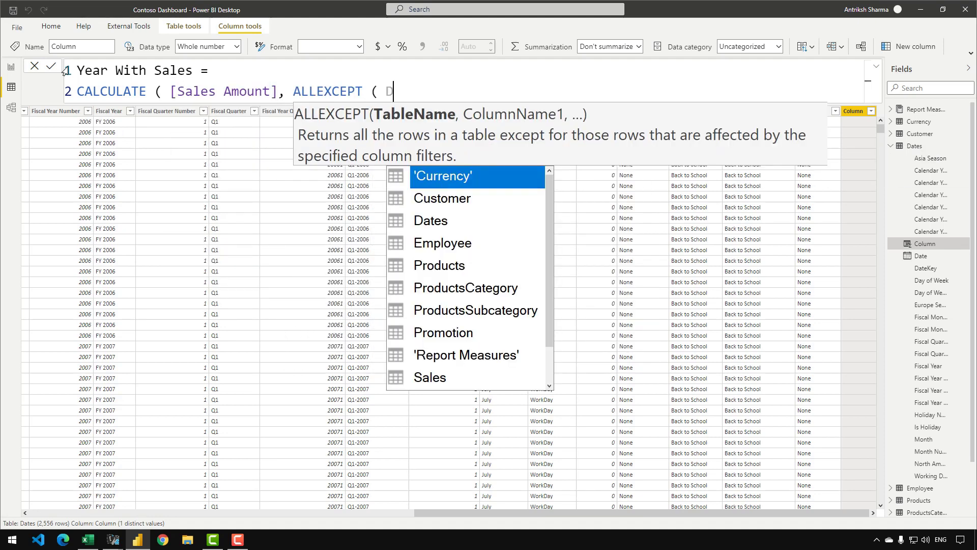
{"action": "type", "text": "ates, D"}
{"action": "type", "text": "CALEN"}
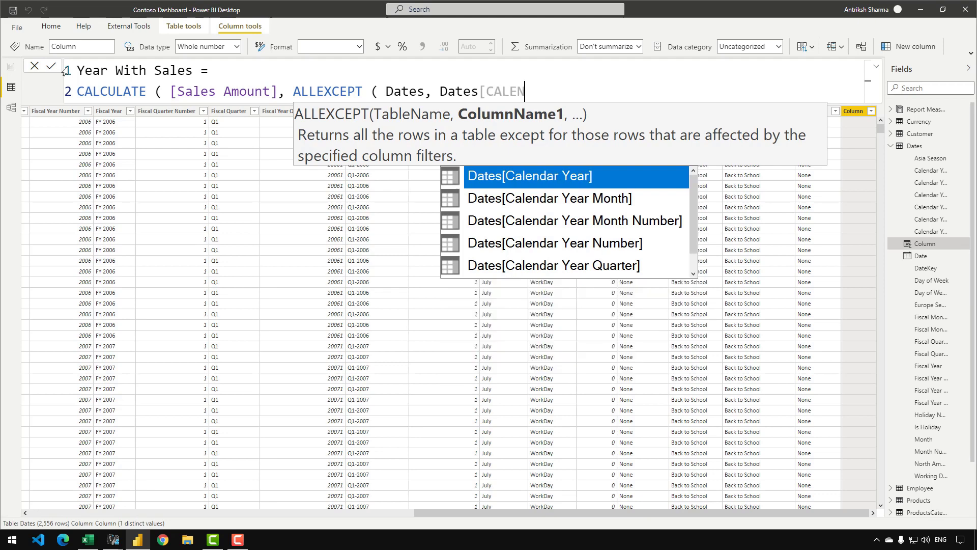
{"action": "key", "text": "Down"}
{"action": "key", "text": "Down"}
{"action": "key", "text": "Down"}
{"action": "key", "text": "Tab"}
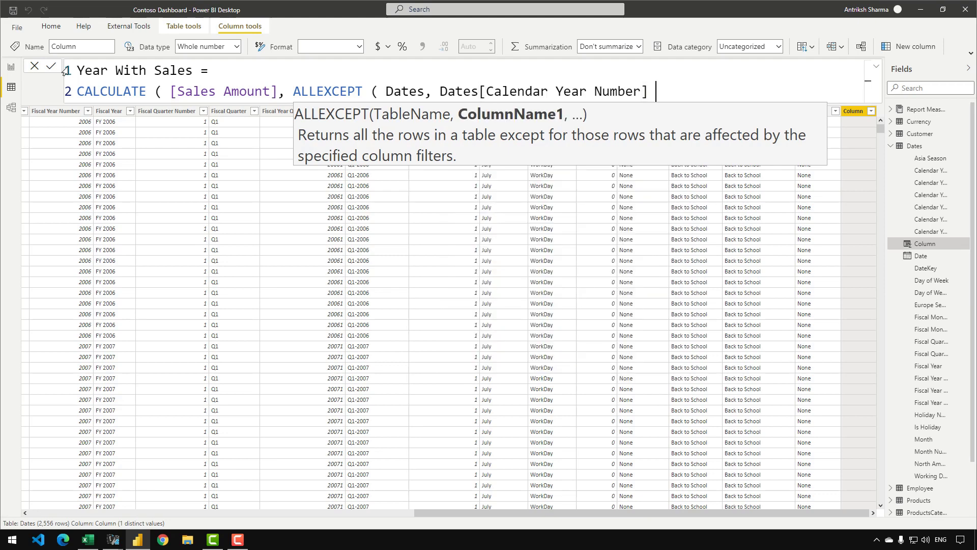
{"action": "type", "text": ") )"}
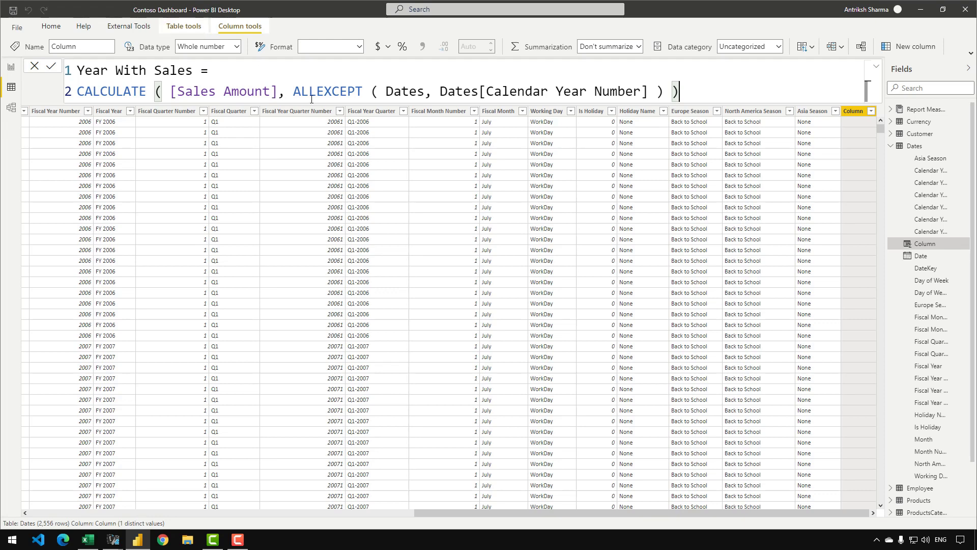
- Close CALCULATE after [Sales Amount], comment out the ALLEXCEPT filter, and commit the formula to check the column's row values
{"action": "left_click_drag", "start_coordinate": [294, 89], "coordinate": [440, 90]}
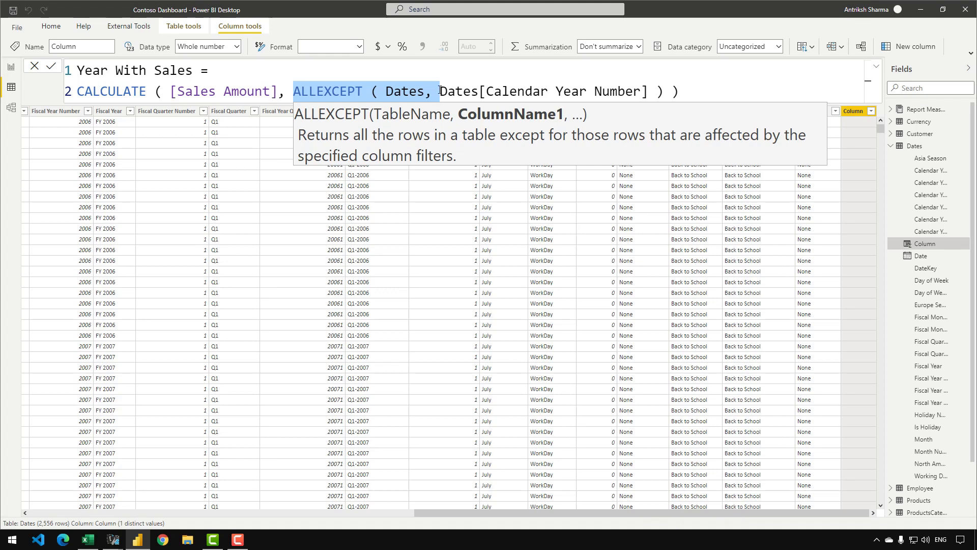
{"action": "left_click", "coordinate": [291, 93]}
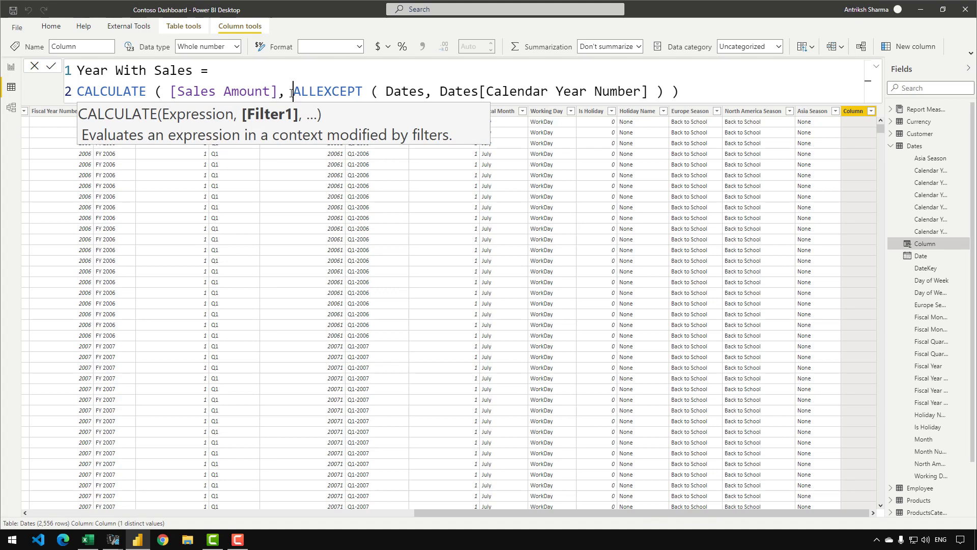
{"action": "key", "text": "Left"}
{"action": "key", "text": "Left"}
{"action": "type", "text": ")"}
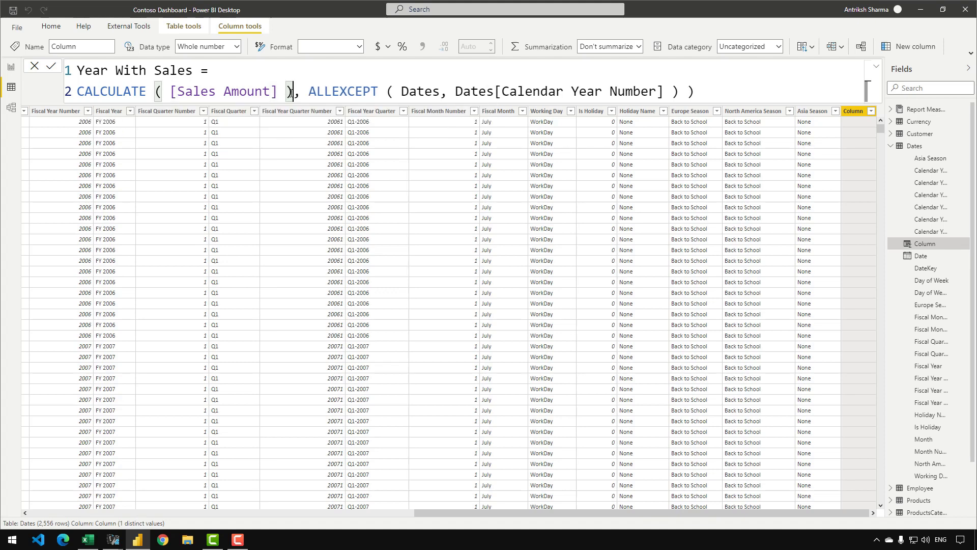
{"action": "type", "text": " ---"}
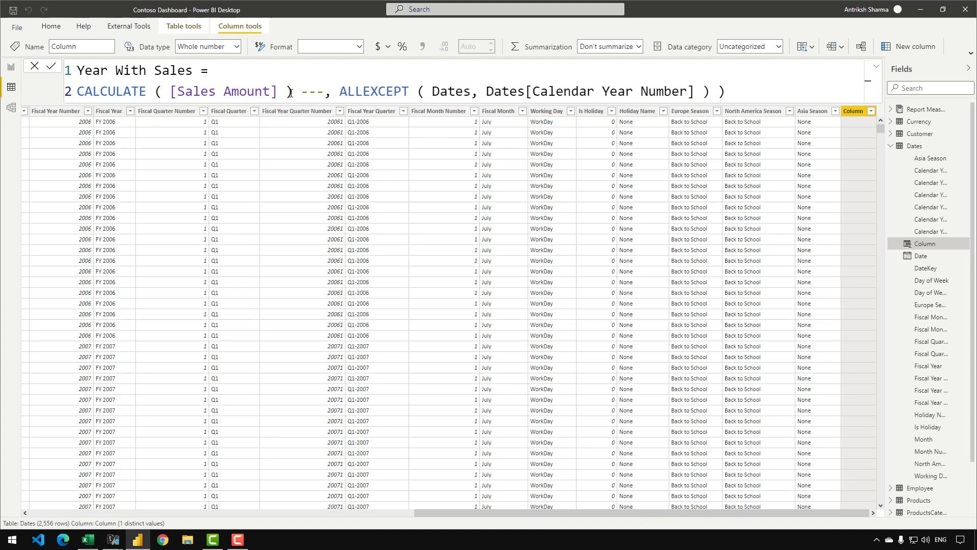
{"action": "key", "text": "Up"}
{"action": "key", "text": "Return"}
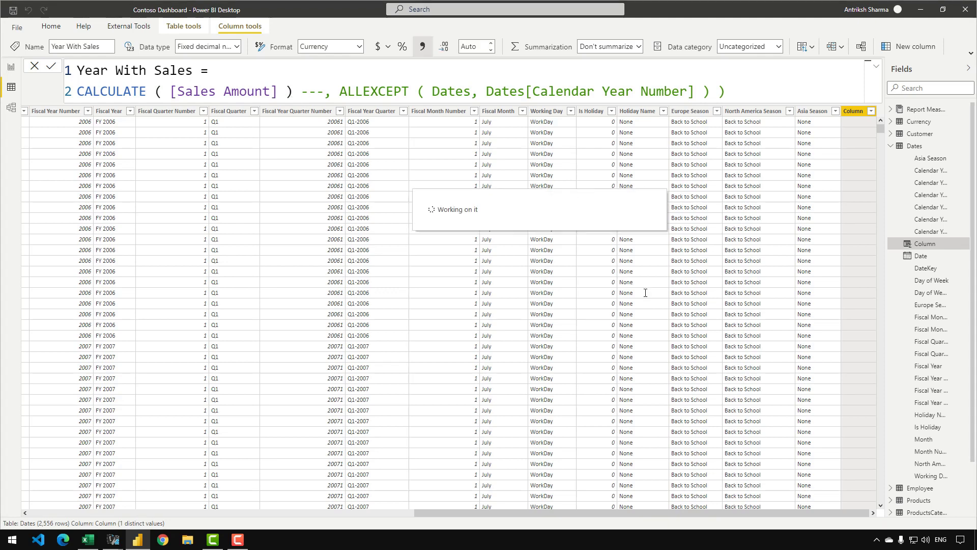
{"action": "scroll", "coordinate": [713, 518], "scroll_direction": "right", "scroll_amount": 1}
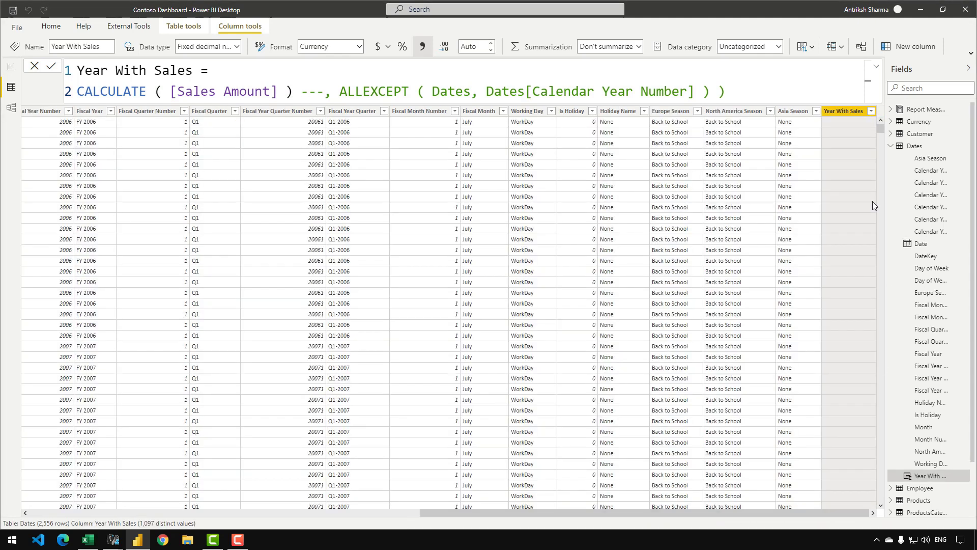
{"action": "left_click_drag", "start_coordinate": [882, 133], "coordinate": [884, 155]}
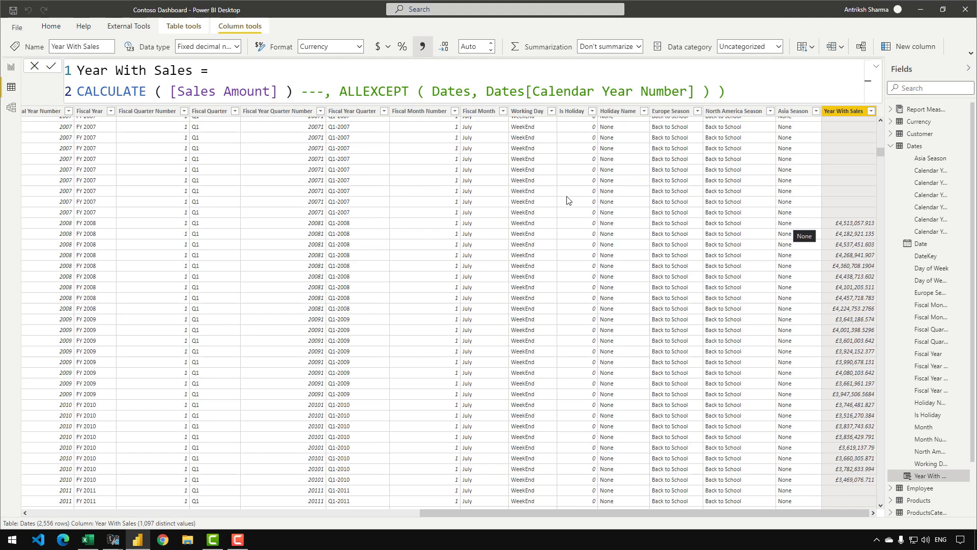
- Restore the ALLEXCEPT filter inside CALCULATE, commit the formula, and view the distinct values of Year With Sales
{"action": "left_click", "coordinate": [333, 91]}
{"action": "key", "text": "BackSpace"}
{"action": "key", "text": "BackSpace"}
{"action": "key", "text": "BackSpace"}
{"action": "key", "text": "BackSpace"}
{"action": "key", "text": "BackSpace"}
{"action": "key", "text": "BackSpace"}
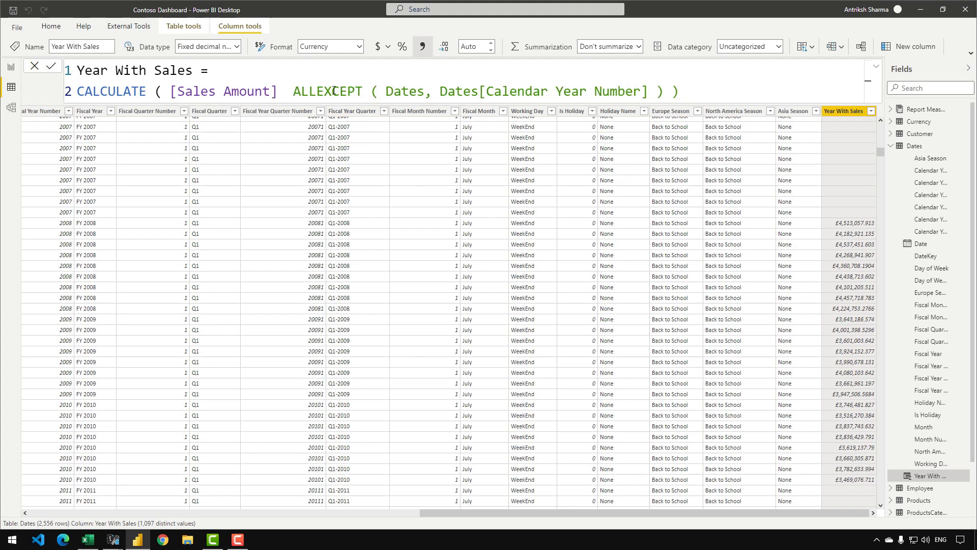
{"action": "key", "text": "BackSpace"}
{"action": "type", "text": ","}
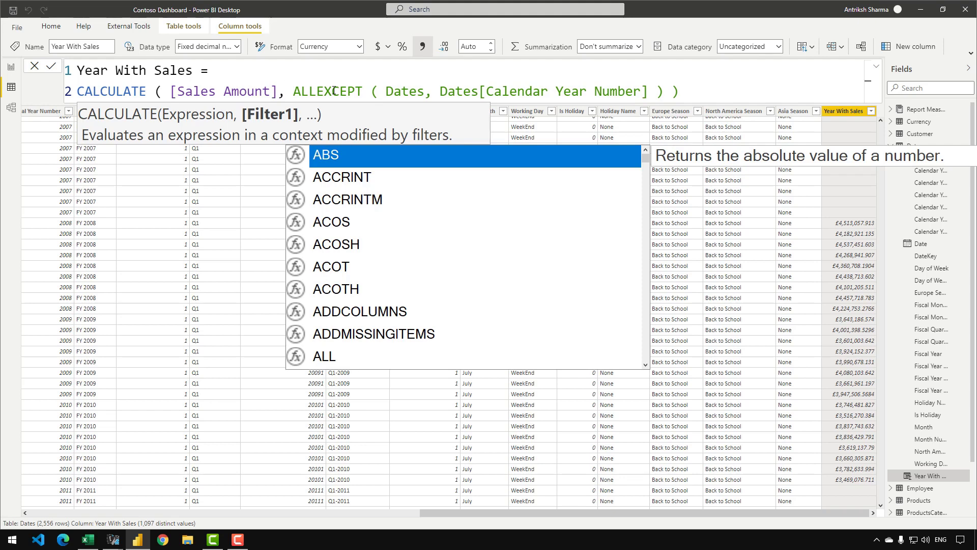
{"action": "left_click", "coordinate": [749, 87]}
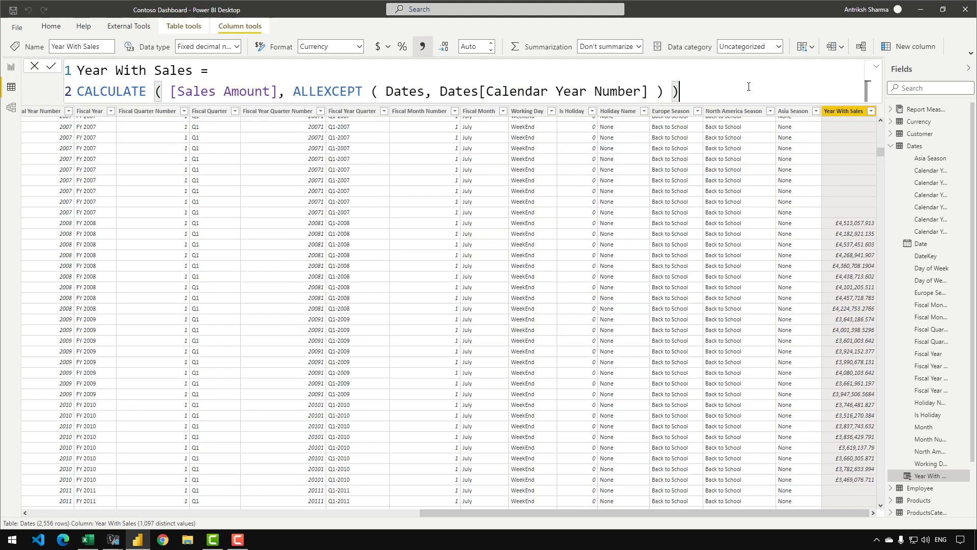
{"action": "key", "text": "Return"}
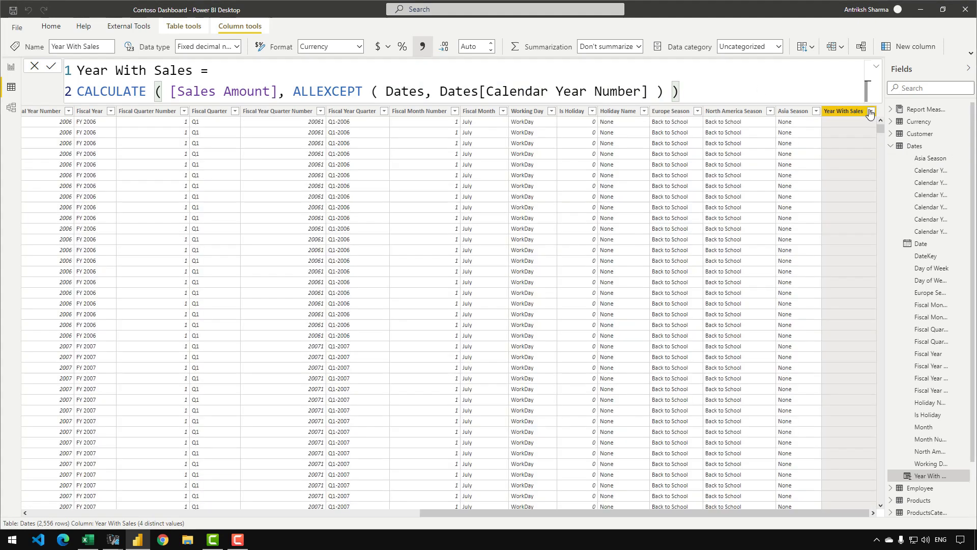
{"action": "left_click", "coordinate": [871, 111]}
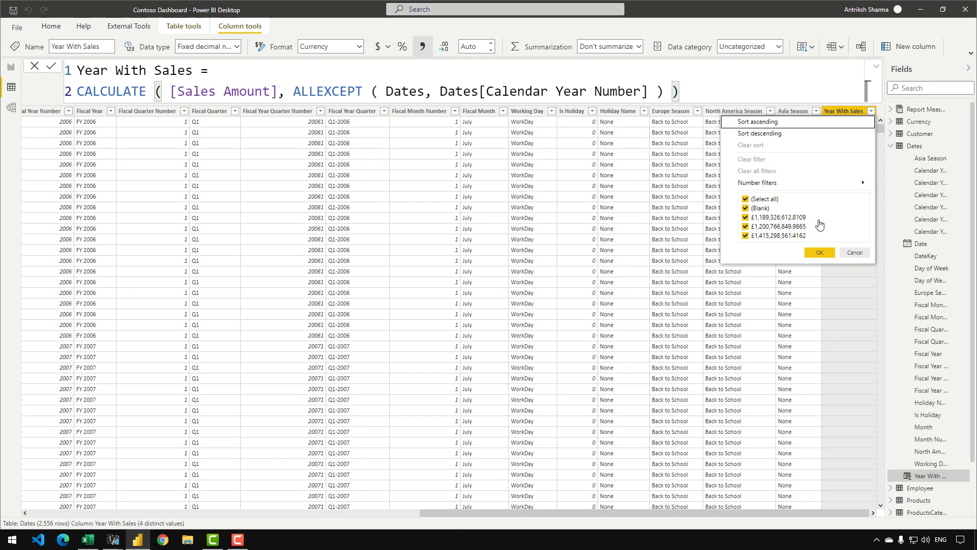
- Wrap the CALCULATE expression in ISBLANK, commit the formula, and view the column's distinct values
{"action": "left_click", "coordinate": [78, 87]}
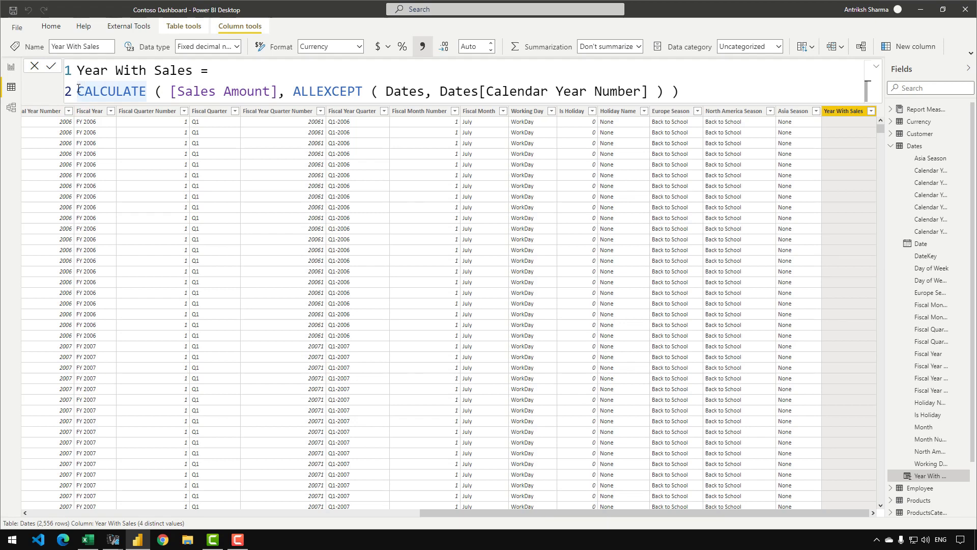
{"action": "type", "text": "ISBL"}
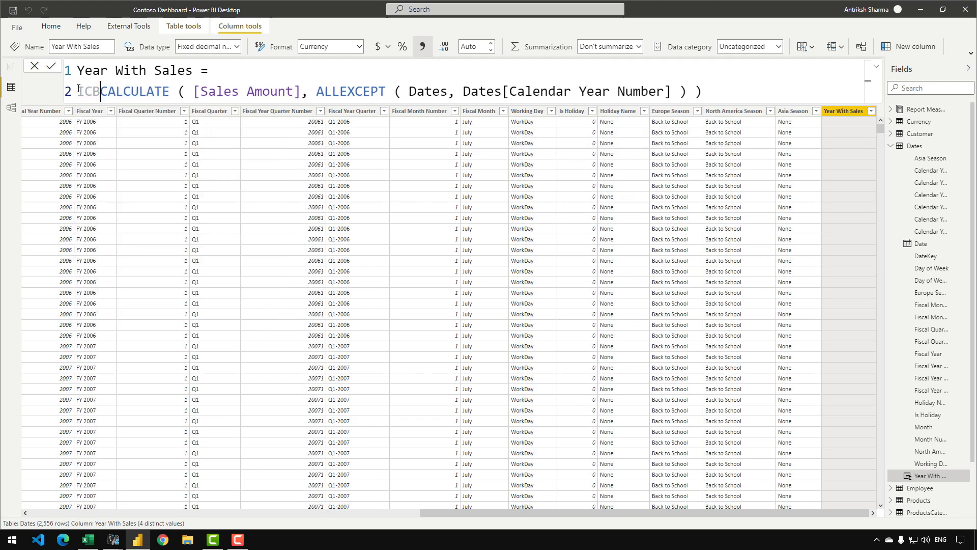
{"action": "key", "text": "Tab"}
{"action": "type", "text": "("}
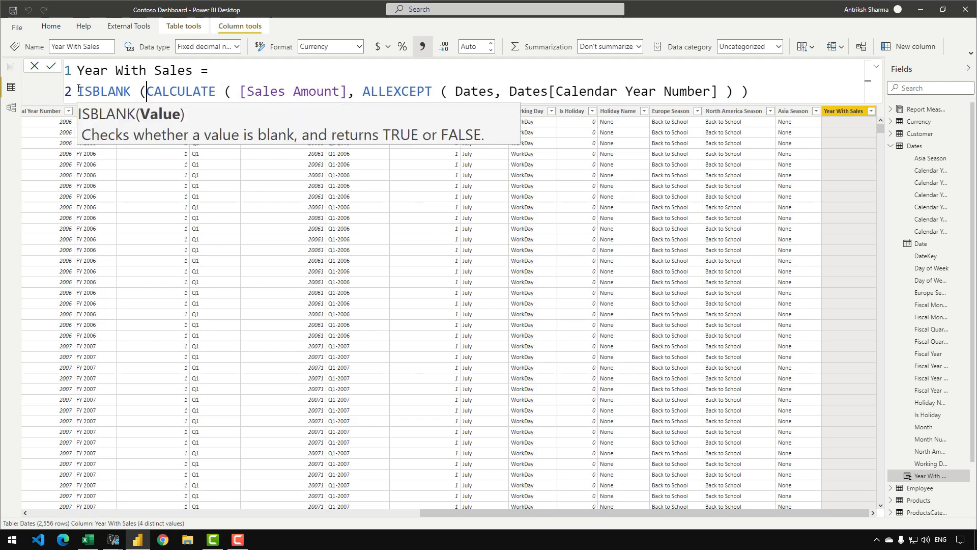
{"action": "key", "text": "shift+Return"}
{"action": "left_click", "coordinate": [765, 113]}
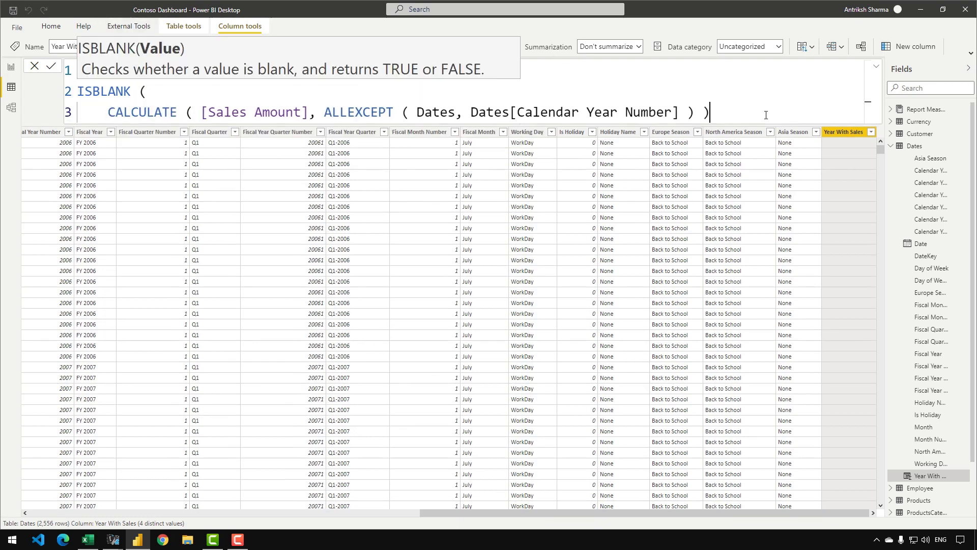
{"action": "key", "text": "shift+Return"}
{"action": "type", "text": ")"}
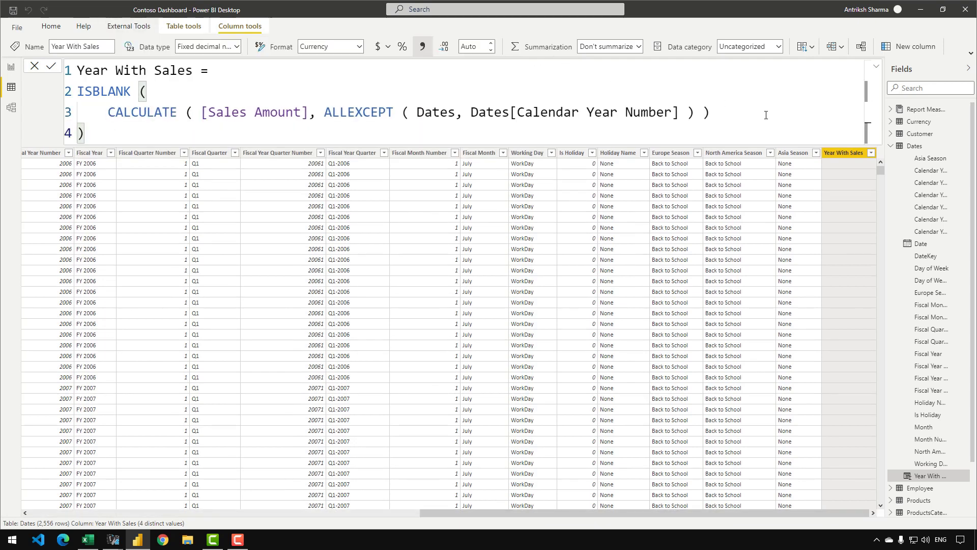
{"action": "key", "text": "Return"}
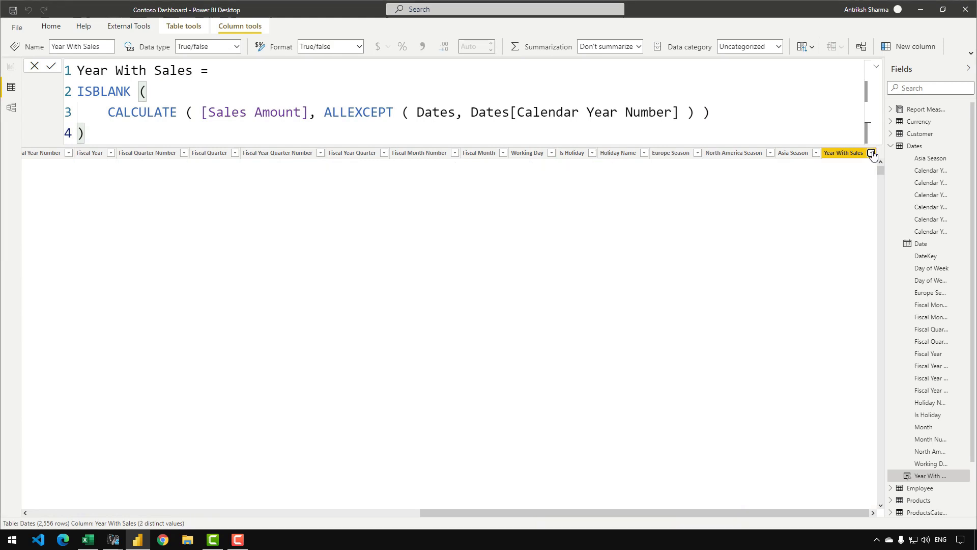
{"action": "left_click", "coordinate": [872, 153]}
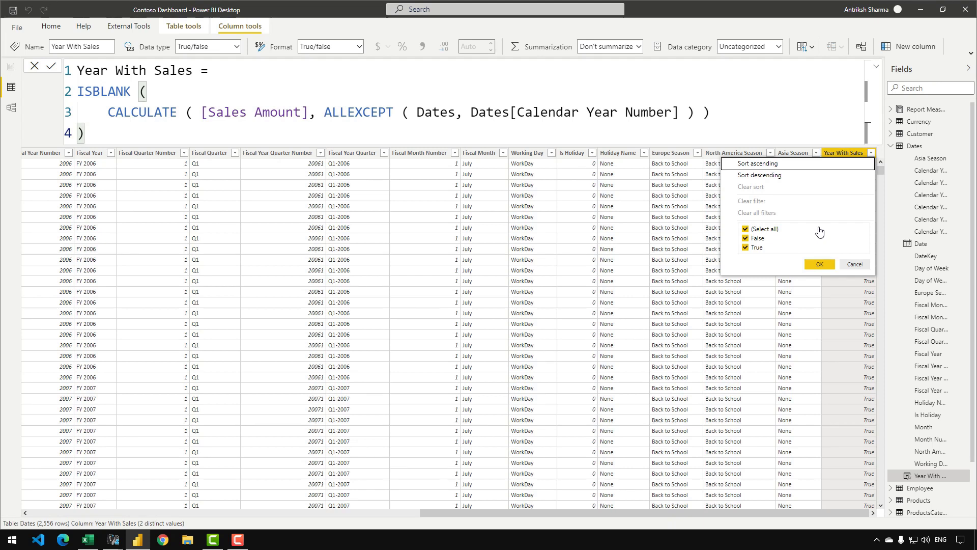
{"action": "left_click", "coordinate": [441, 130]}
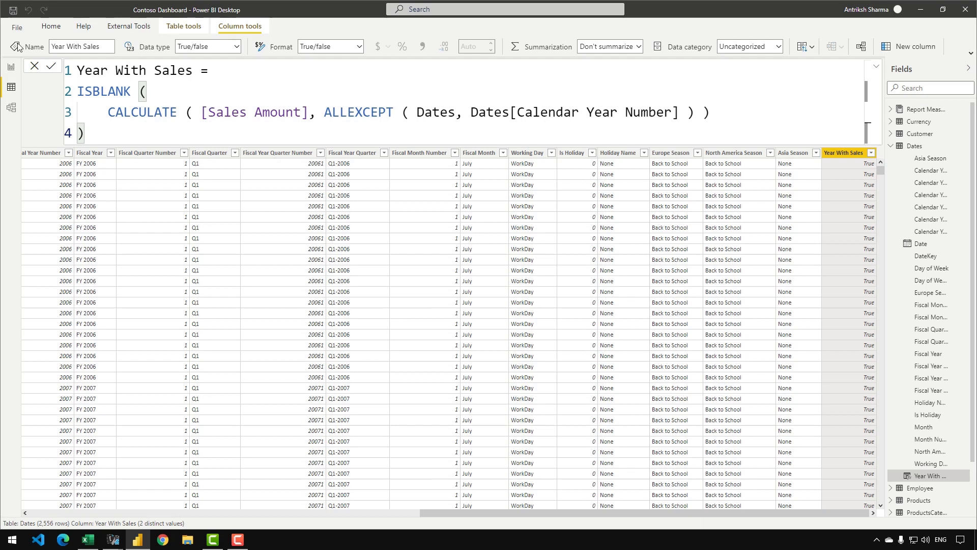
- Insert NOT before ISBLANK, commit the formula, and view the distinct values of Year With Sales
{"action": "left_click_drag", "start_coordinate": [77, 92], "coordinate": [80, 91]}
{"action": "left_click", "coordinate": [80, 91]}
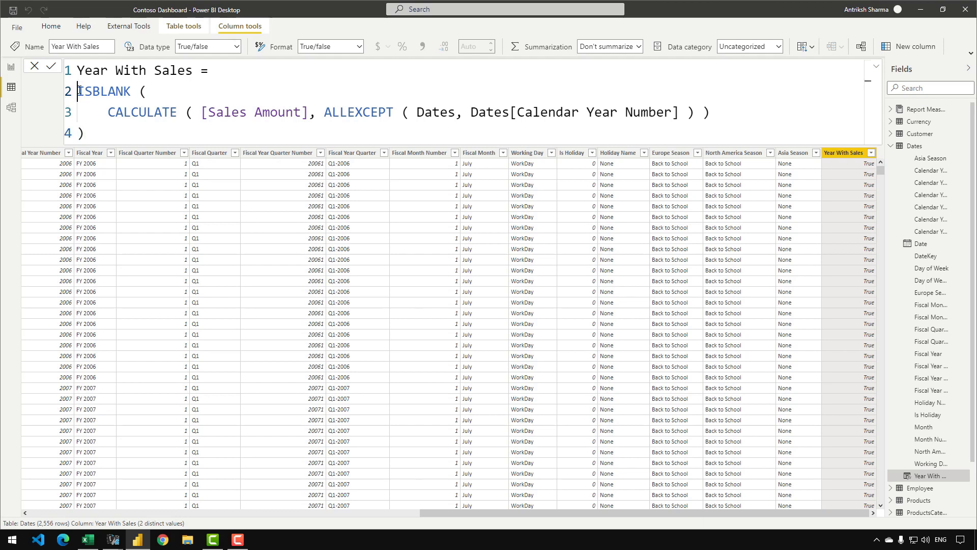
{"action": "type", "text": "NOT"}
{"action": "key", "text": "Return"}
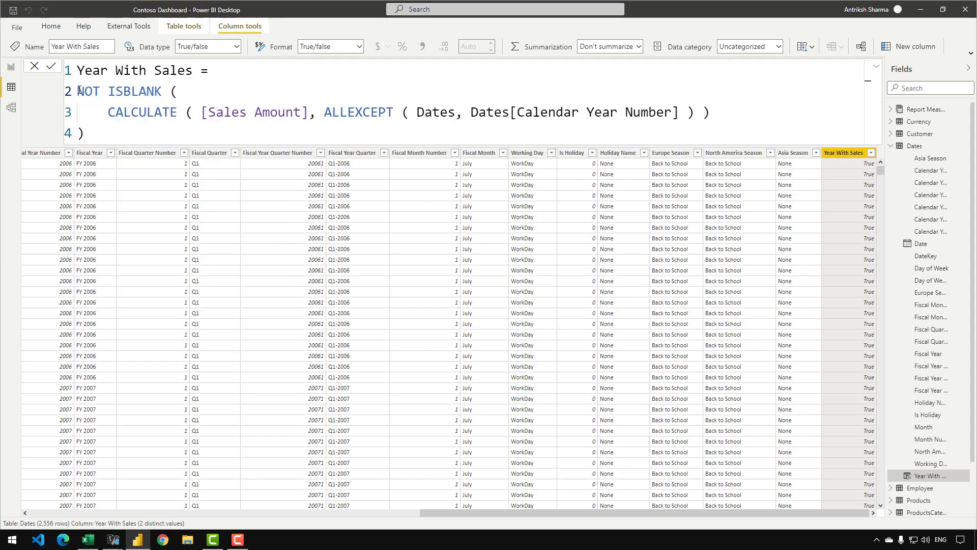
{"action": "left_click", "coordinate": [871, 153]}
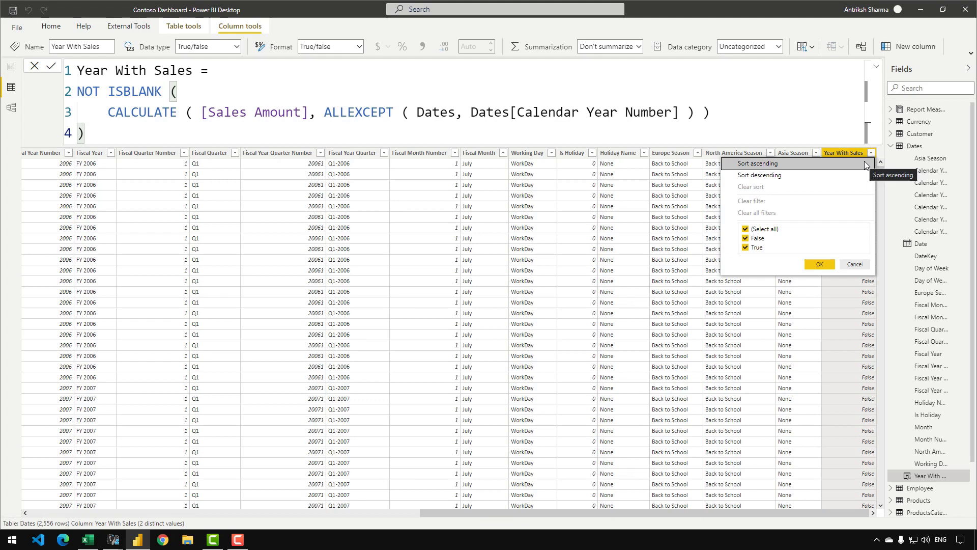
- Filter the Sales Amount and 60 Day Moving Avg chart to Year With Sales is True, requiring a single selection
{"action": "left_click", "coordinate": [11, 66]}
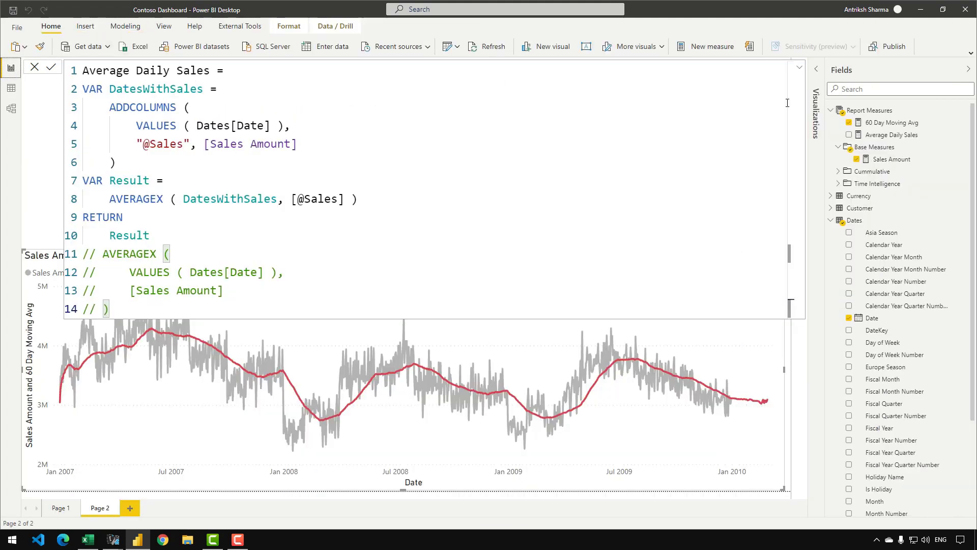
{"action": "left_click", "coordinate": [800, 66]}
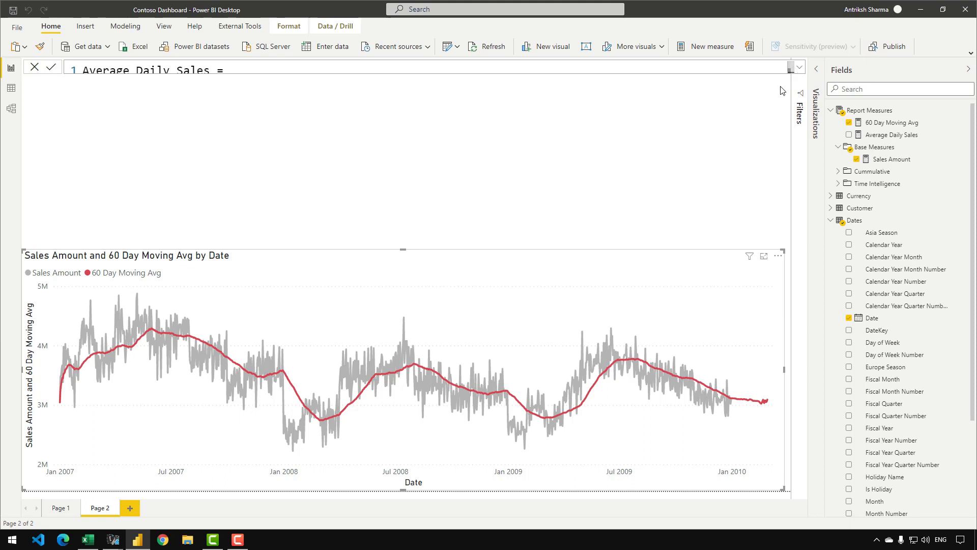
{"action": "left_click", "coordinate": [797, 87]}
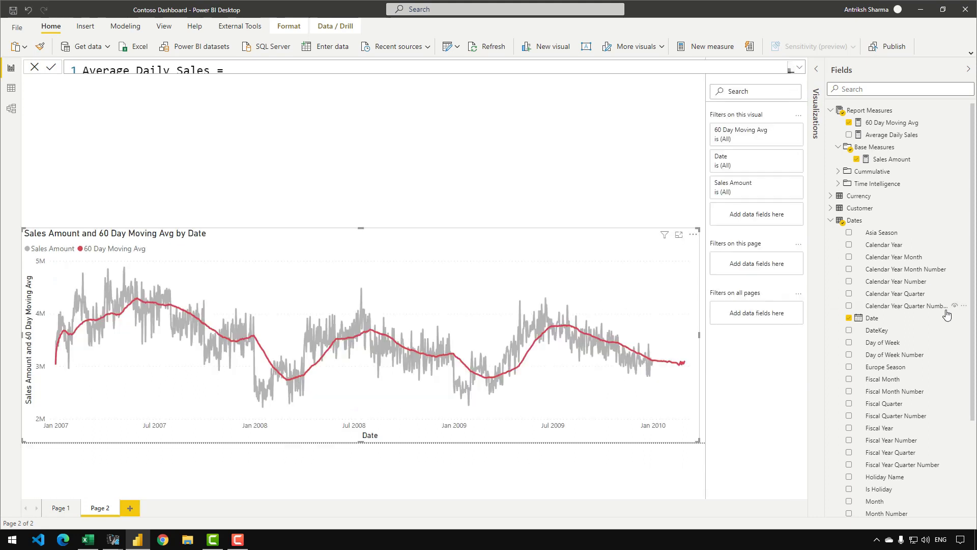
{"action": "scroll", "coordinate": [868, 261], "scroll_direction": "down", "scroll_amount": 3}
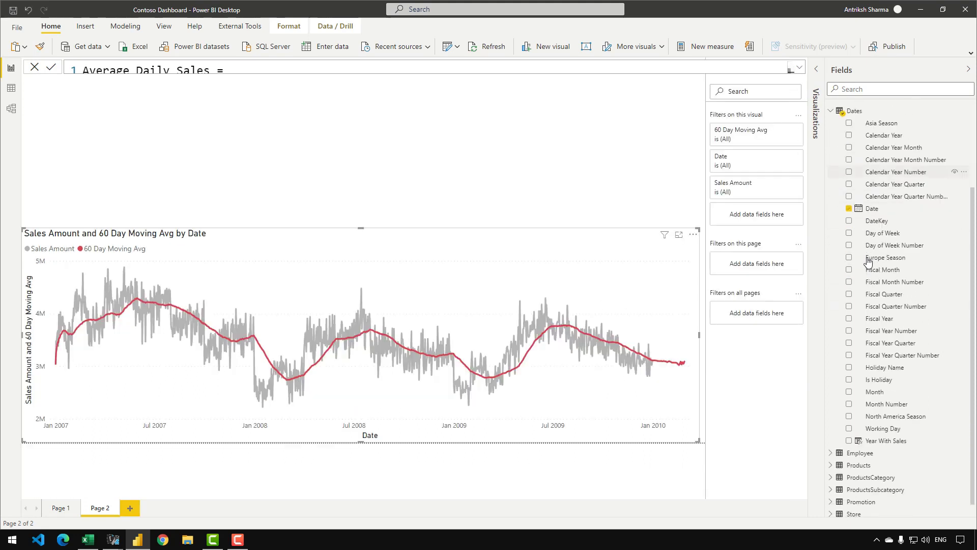
{"action": "left_click_drag", "start_coordinate": [880, 425], "coordinate": [751, 224]}
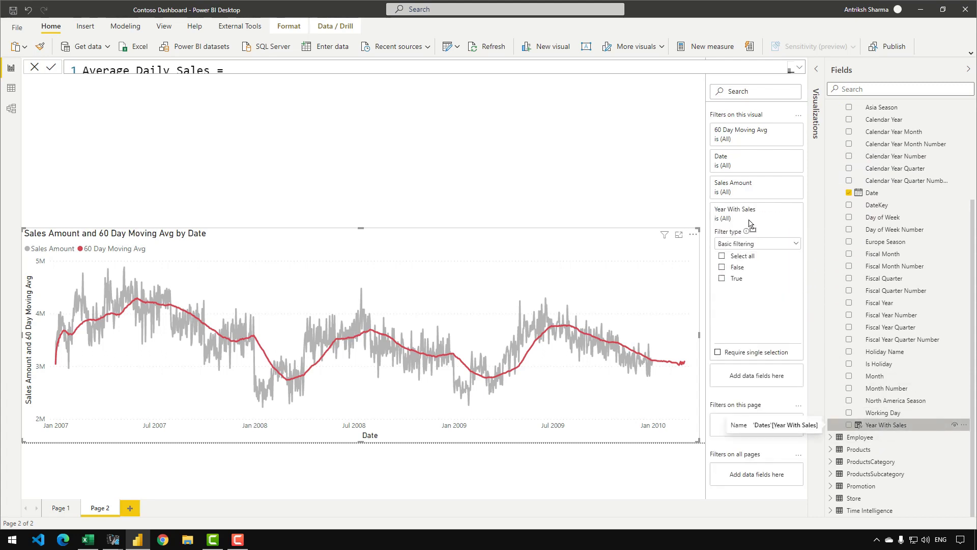
{"action": "left_click", "coordinate": [743, 353]}
{"action": "left_click", "coordinate": [737, 243]}
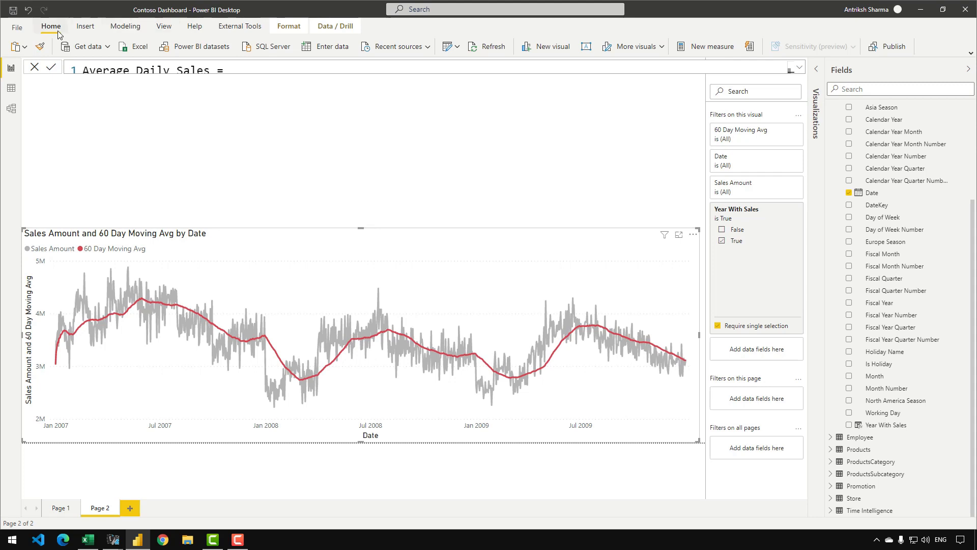
- Record the filtered chart's refresh with Performance analyzer and copy its DAX query
{"action": "left_click", "coordinate": [85, 28]}
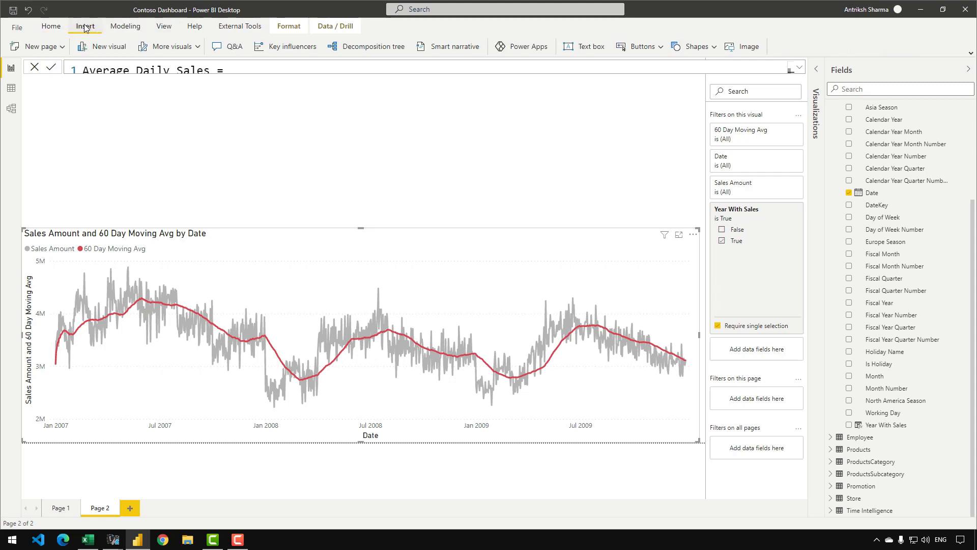
{"action": "left_click", "coordinate": [164, 26]}
{"action": "left_click", "coordinate": [728, 46]}
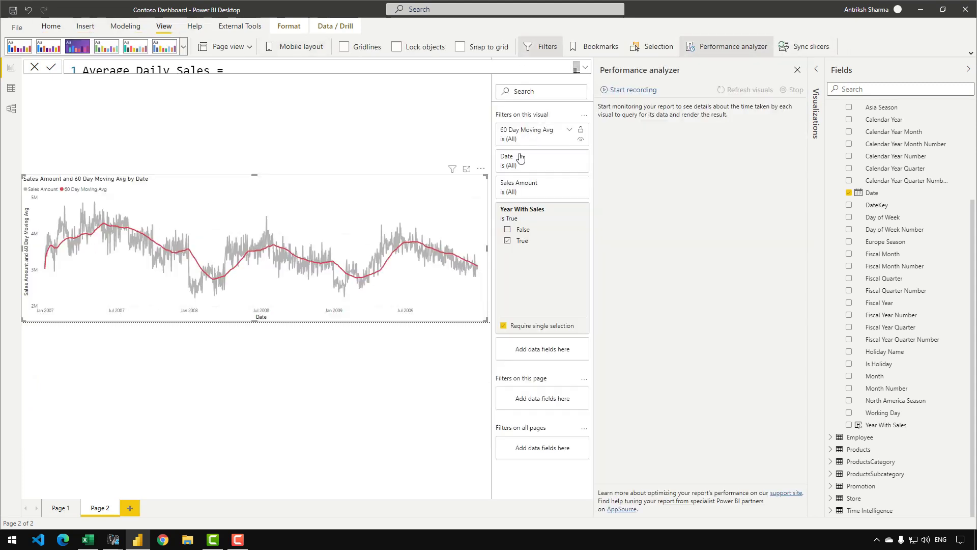
{"action": "left_click", "coordinate": [641, 89]}
{"action": "left_click", "coordinate": [761, 91]}
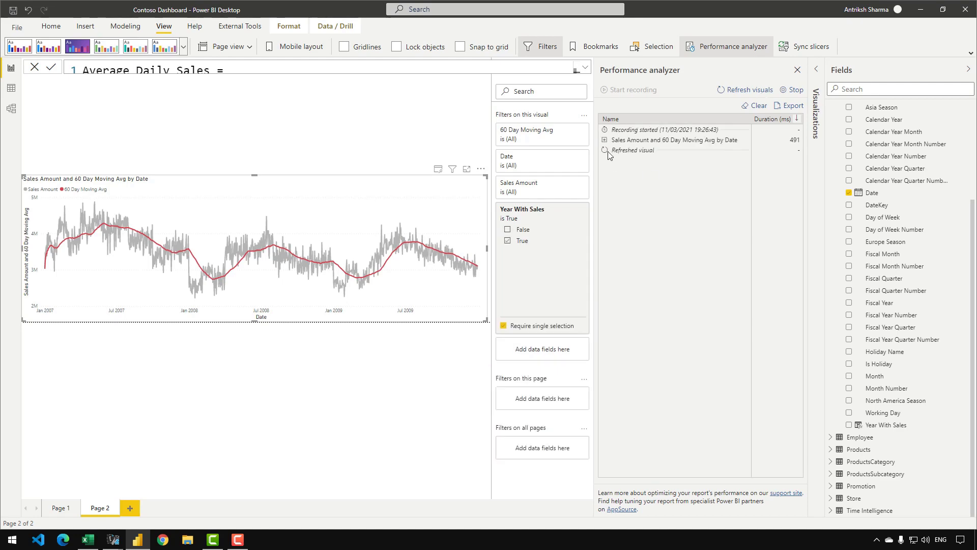
{"action": "left_click", "coordinate": [605, 140]}
{"action": "left_click", "coordinate": [639, 181]}
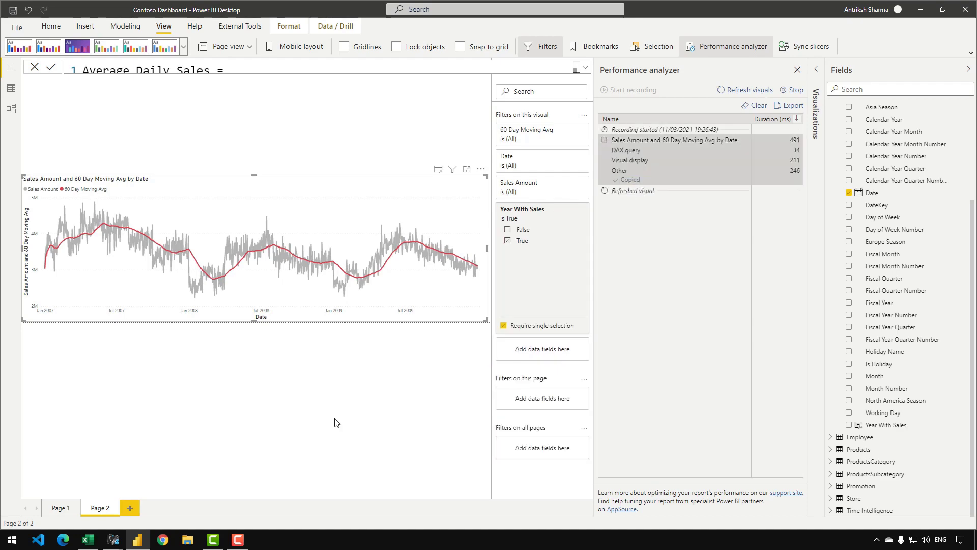
- Switch to DAX Studio, create a new query connected to the Contoso Dashboard model, and paste the copied query
{"action": "mouse_move", "coordinate": [113, 535]}
{"action": "left_click", "coordinate": [54, 491]}
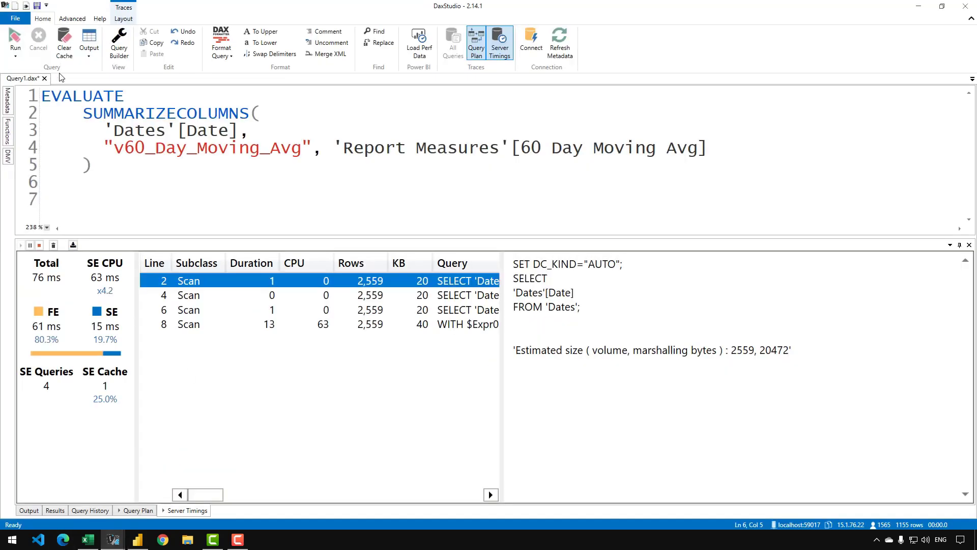
{"action": "left_click", "coordinate": [192, 157]}
{"action": "key", "text": "ctrl+n"}
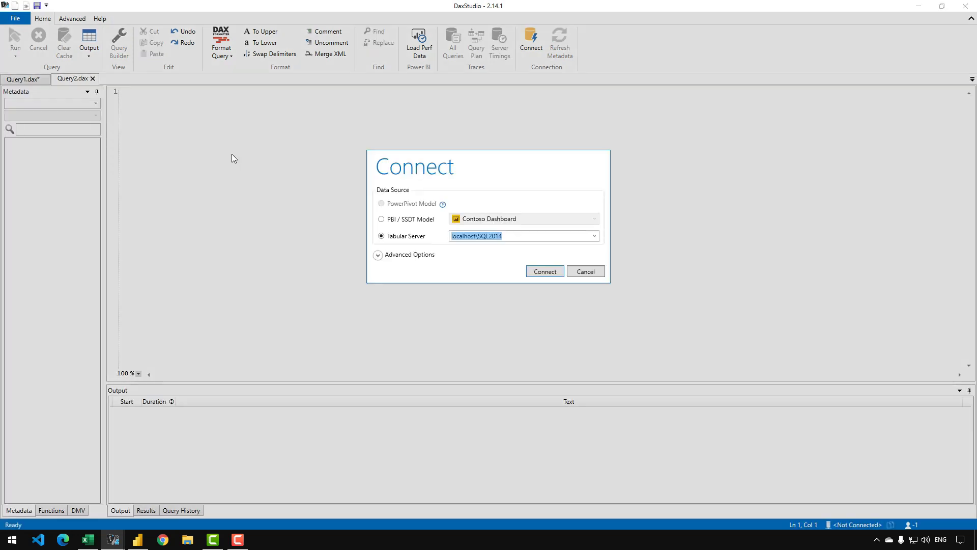
{"action": "left_click", "coordinate": [409, 225]}
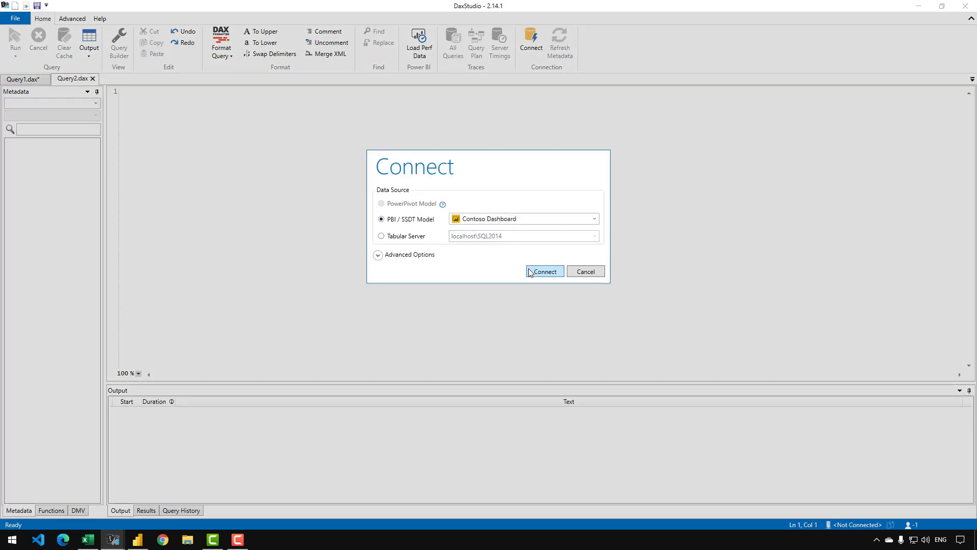
{"action": "left_click", "coordinate": [534, 271]}
{"action": "key", "text": "ctrl+v"}
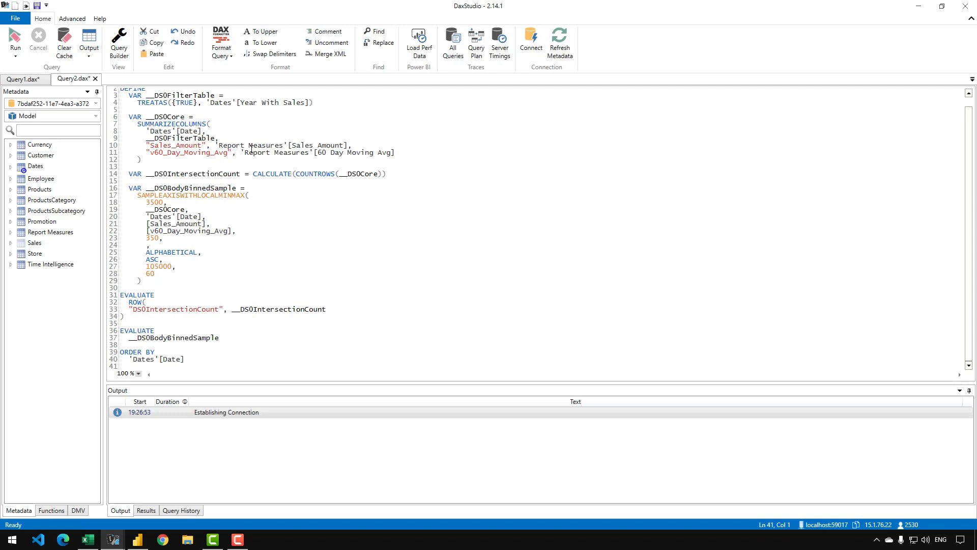
- Copy TREATAS({TRUE}, 'Dates'[Year With Sales]) from the pasted query into Query1's SUMMARIZECOLUMNS after 'Dates'[Date], followed by a comma
{"action": "scroll", "coordinate": [251, 149], "scroll_direction": "up", "scroll_amount": 10}
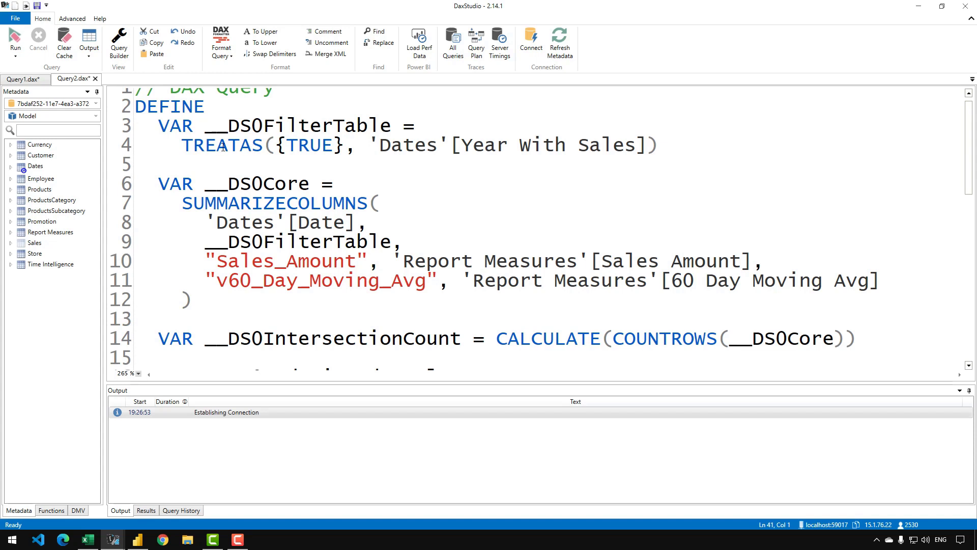
{"action": "left_click", "coordinate": [188, 146]}
{"action": "left_click_drag", "start_coordinate": [188, 146], "coordinate": [662, 146]}
{"action": "left_click", "coordinate": [682, 143]}
{"action": "left_click", "coordinate": [5, 80]}
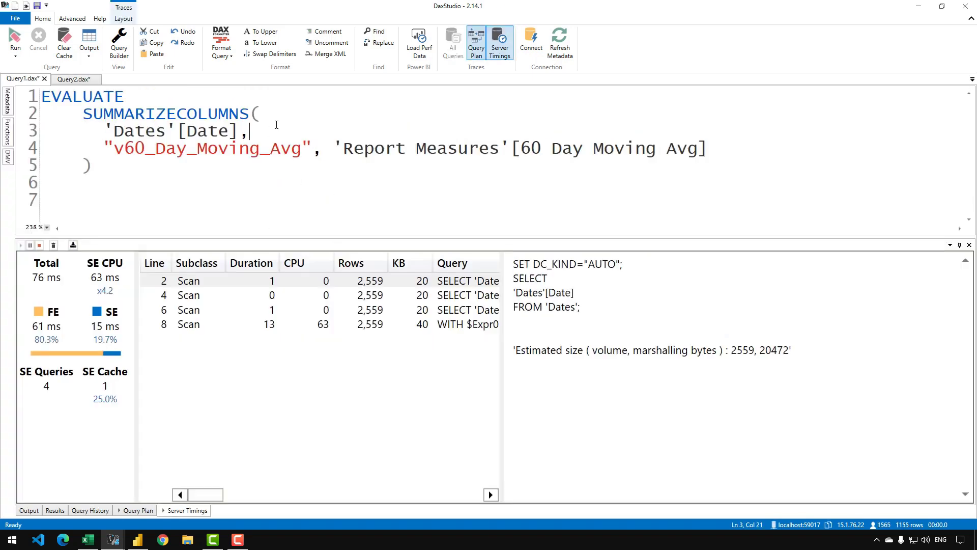
{"action": "key", "text": "Return"}
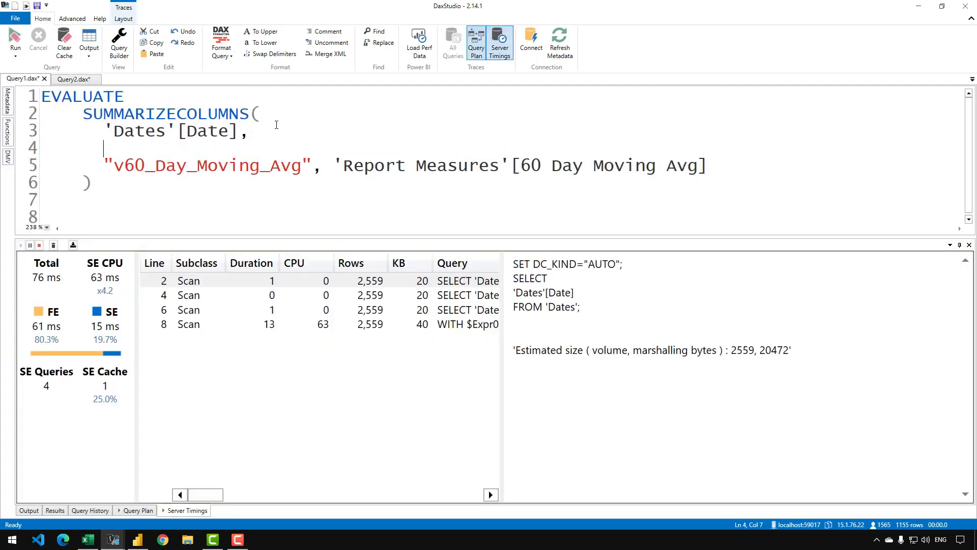
{"action": "left_click", "coordinate": [74, 79]}
{"action": "left_click_drag", "start_coordinate": [184, 144], "coordinate": [726, 147]}
{"action": "key", "text": "ctrl+c"}
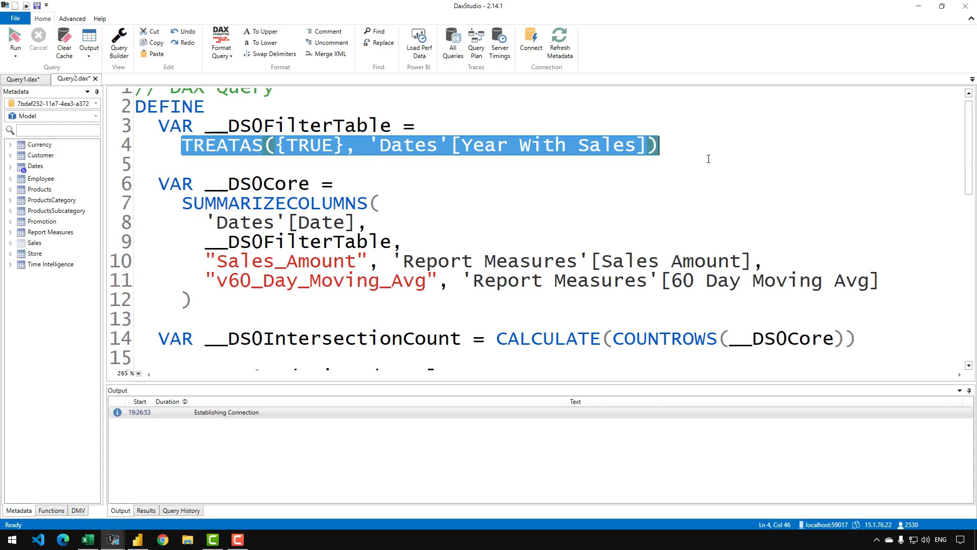
{"action": "left_click", "coordinate": [28, 79]}
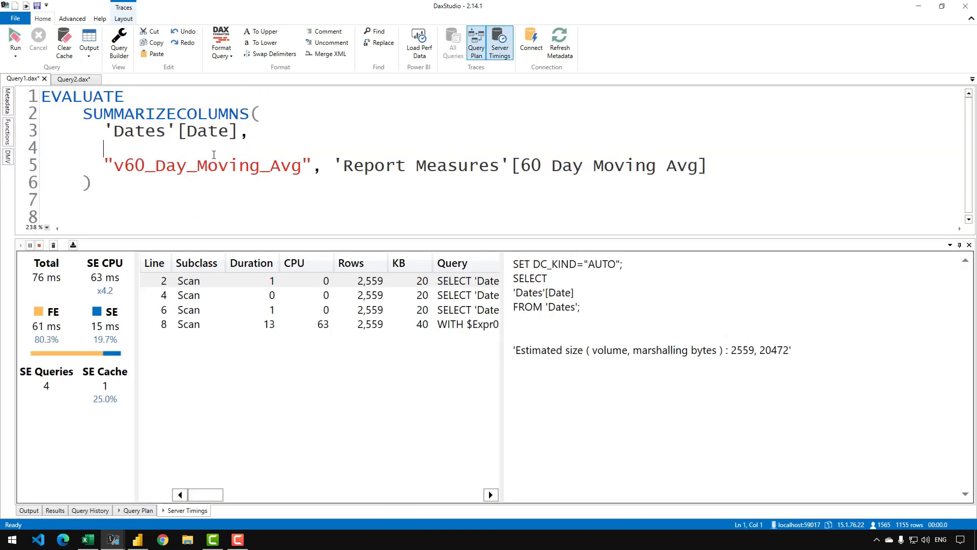
{"action": "key", "text": "ctrl+v"}
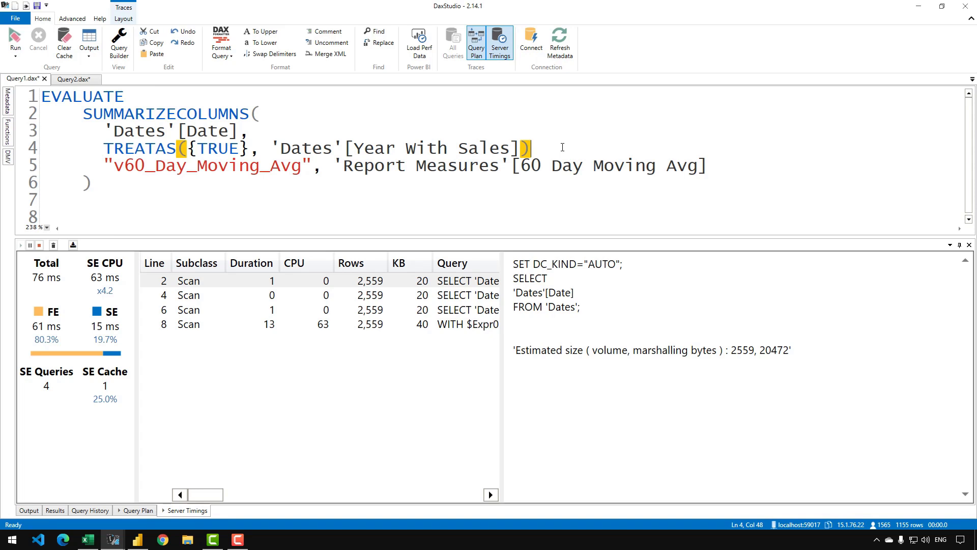
{"action": "type", "text": ","}
- Run the edited Query1 in Clear Cache then Run mode to capture fresh server timings
{"action": "left_click", "coordinate": [15, 55]}
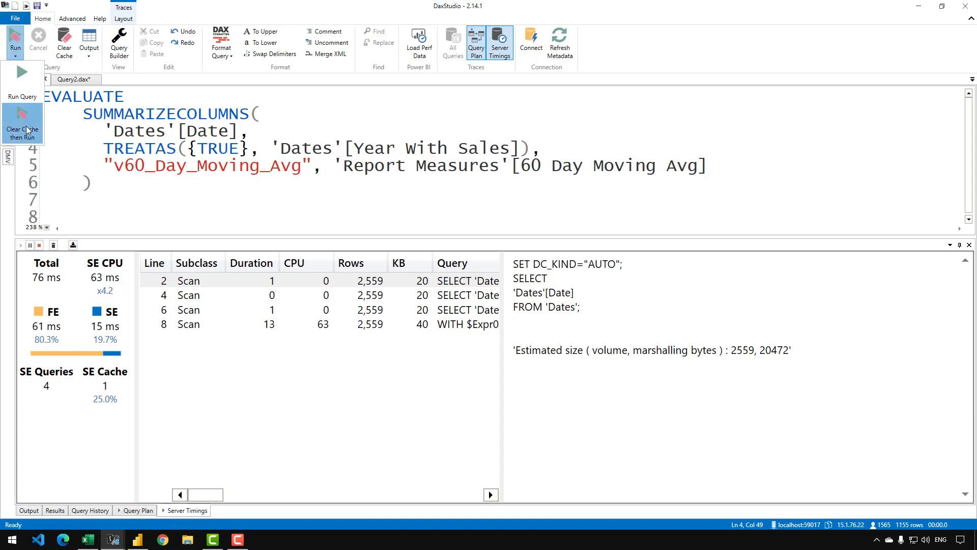
{"action": "left_click", "coordinate": [600, 145]}
{"action": "key", "text": "F5"}
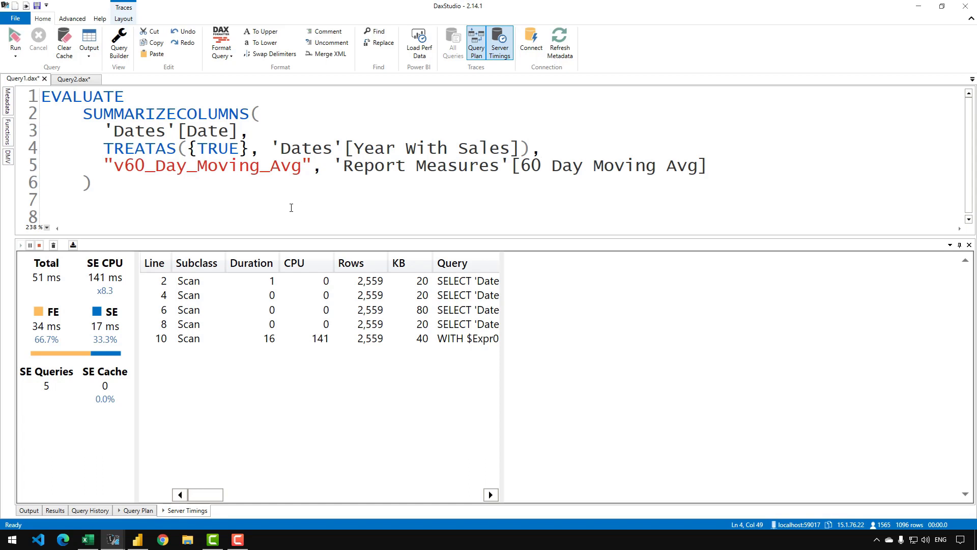
- Compare the storage engine queries of the line 2 and line 4 scans, focusing on the WHERE condition on Dates
{"action": "left_click", "coordinate": [415, 285]}
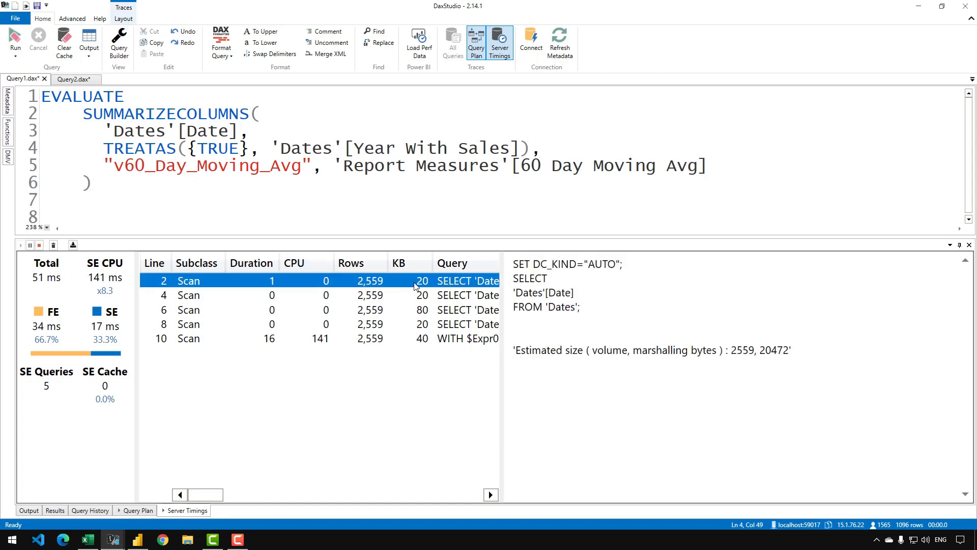
{"action": "left_click", "coordinate": [441, 293]}
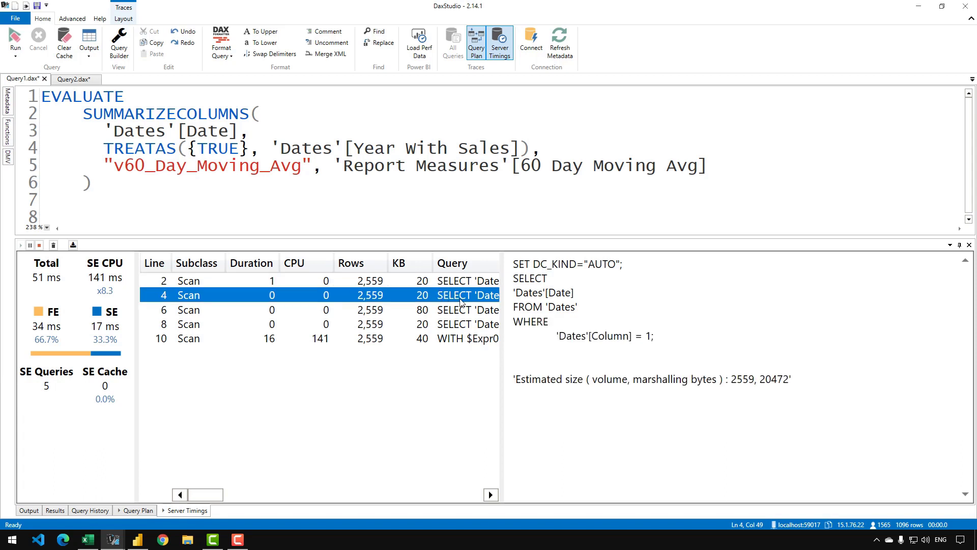
{"action": "left_click", "coordinate": [657, 337]}
{"action": "right_click", "coordinate": [382, 300]}
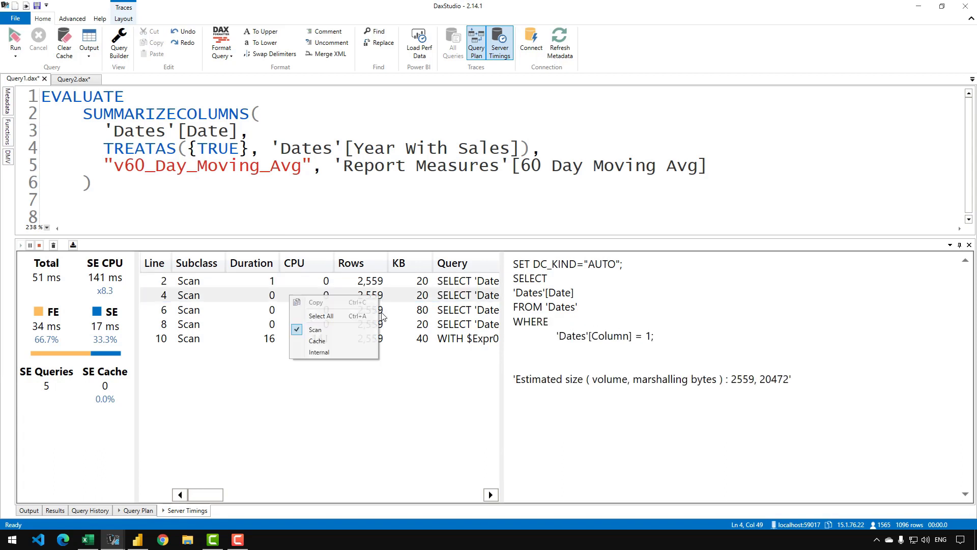
{"action": "left_click", "coordinate": [328, 339]}
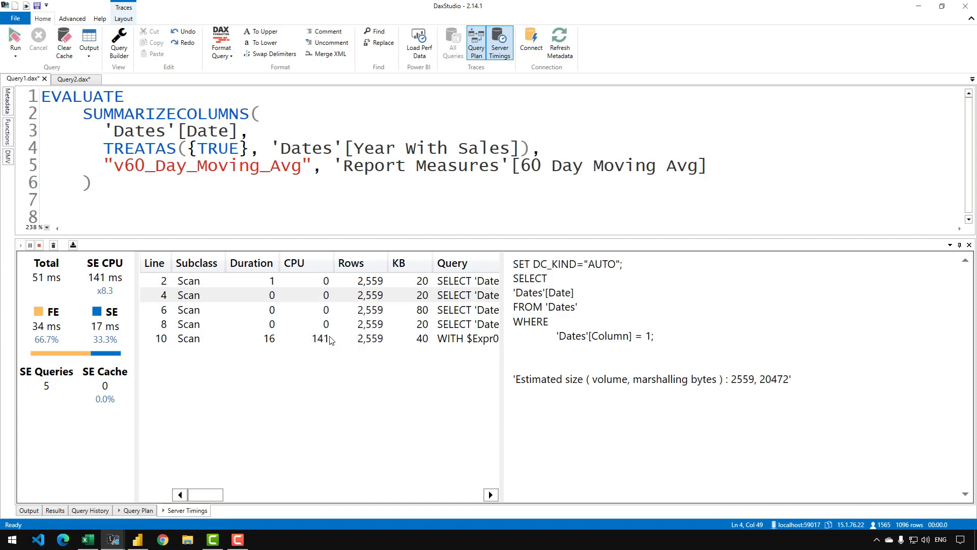
{"action": "right_click", "coordinate": [359, 311]}
{"action": "left_click", "coordinate": [119, 386]}
{"action": "left_click", "coordinate": [342, 299]}
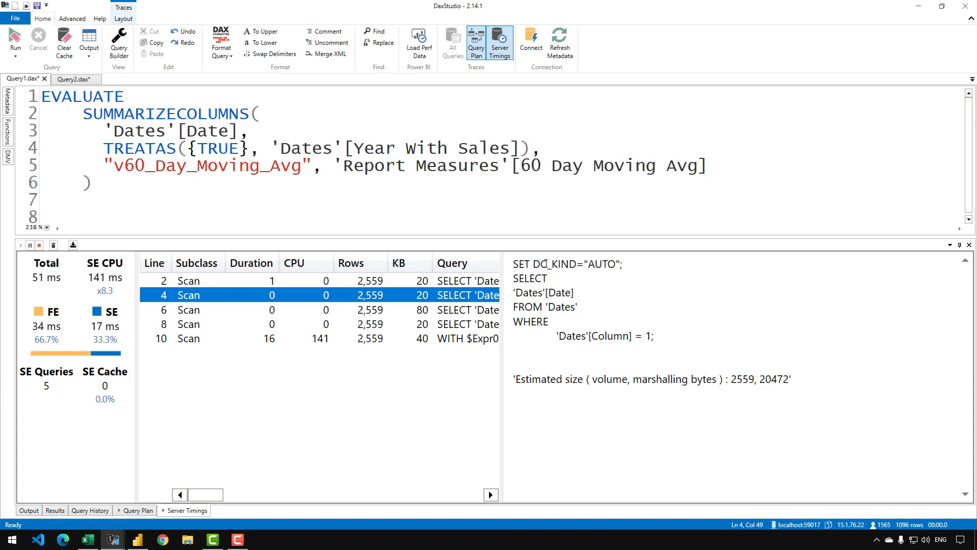
{"action": "left_click_drag", "start_coordinate": [559, 339], "coordinate": [646, 337]}
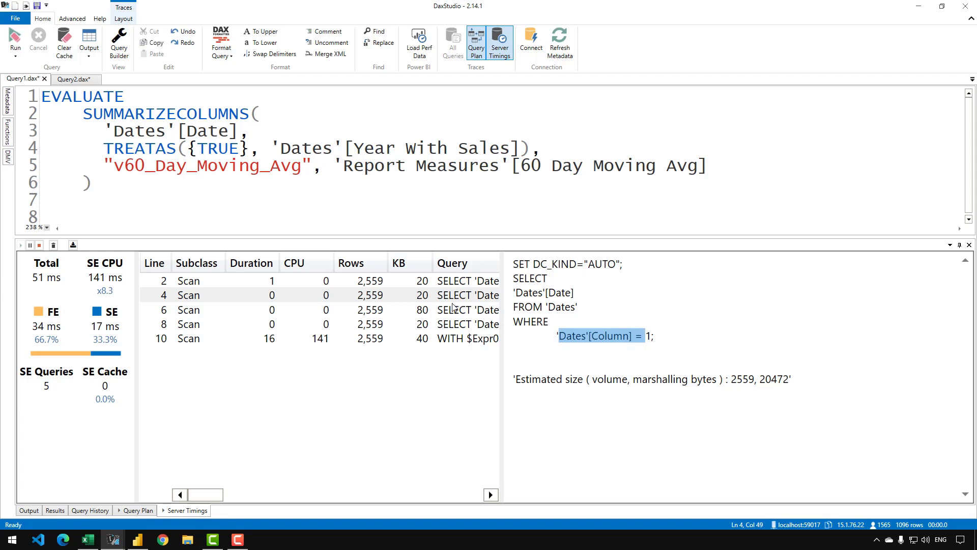
{"action": "left_click", "coordinate": [424, 296]}
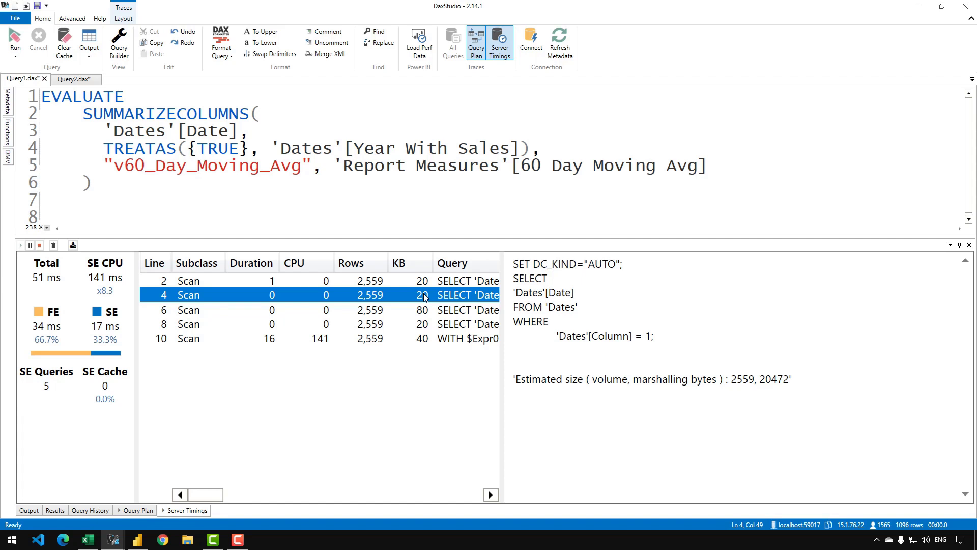
{"action": "key", "text": "Up"}
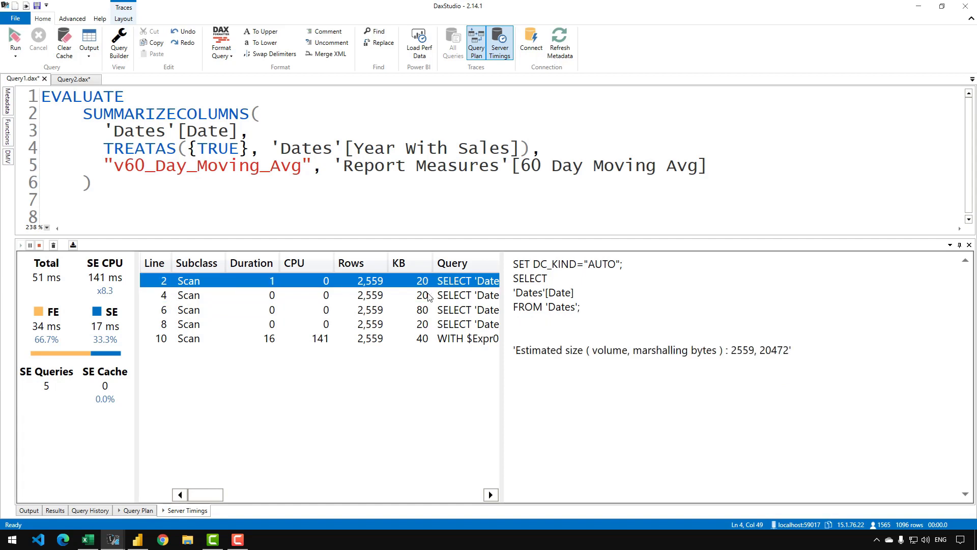
{"action": "left_click", "coordinate": [434, 309]}
{"action": "left_click", "coordinate": [436, 298]}
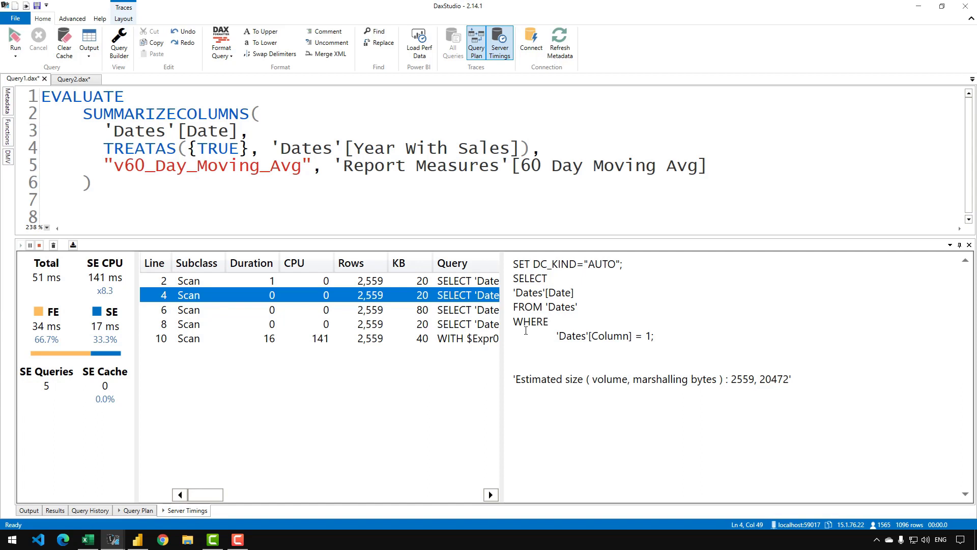
- Examine the selected columns and WHERE condition of the line 6 scan, and view the line 8 scan's query
{"action": "left_click", "coordinate": [490, 312]}
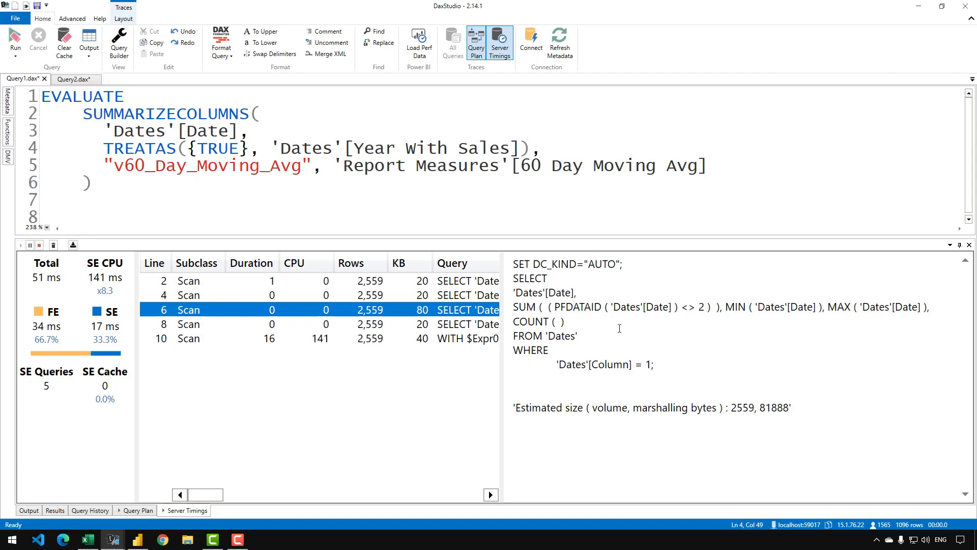
{"action": "mouse_move", "coordinate": [517, 306]}
{"action": "left_mouse_down"}
{"action": "mouse_move", "coordinate": [565, 321]}
{"action": "mouse_move", "coordinate": [577, 293]}
{"action": "mouse_move", "coordinate": [518, 293]}
{"action": "left_mouse_up"}
{"action": "left_click", "coordinate": [550, 316]}
{"action": "triple_click", "coordinate": [549, 317]}
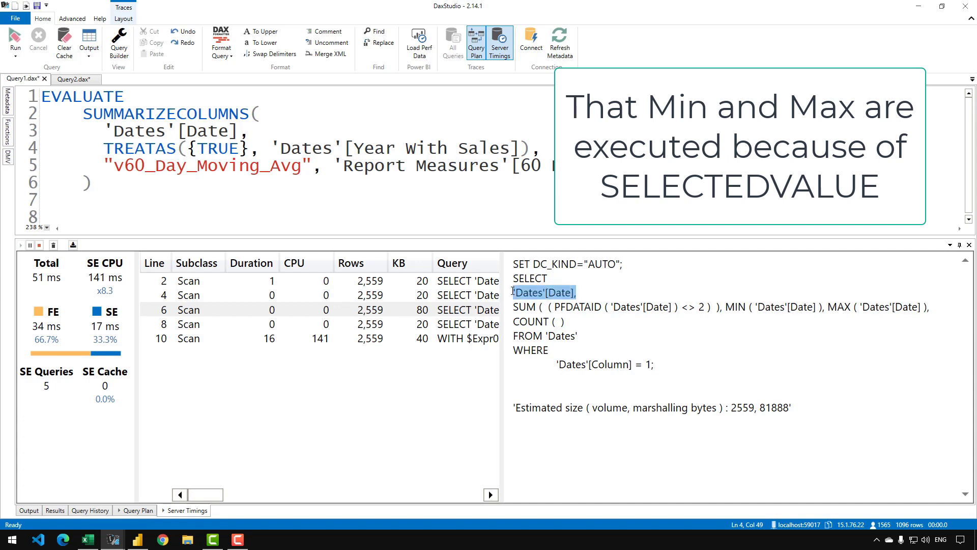
{"action": "left_click_drag", "start_coordinate": [654, 365], "coordinate": [561, 364]}
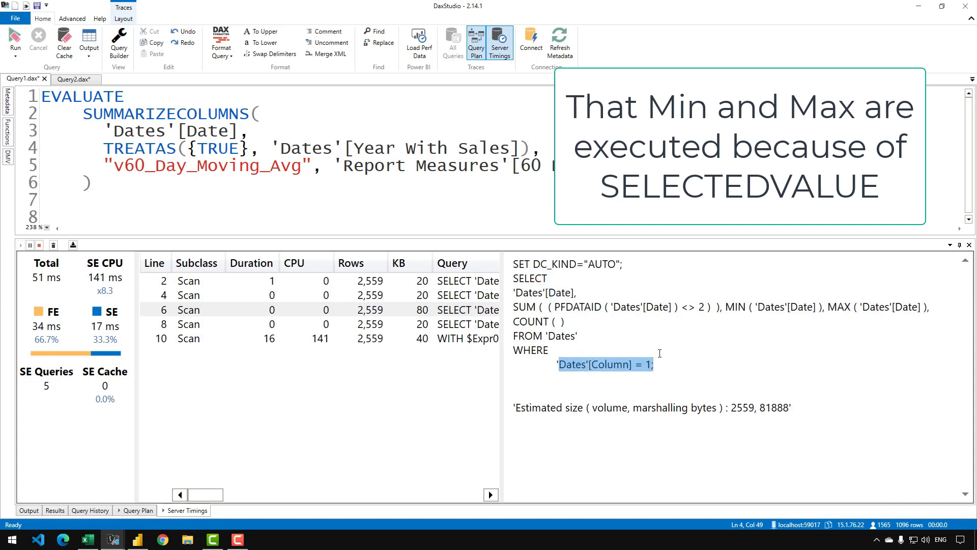
{"action": "left_click", "coordinate": [441, 323]}
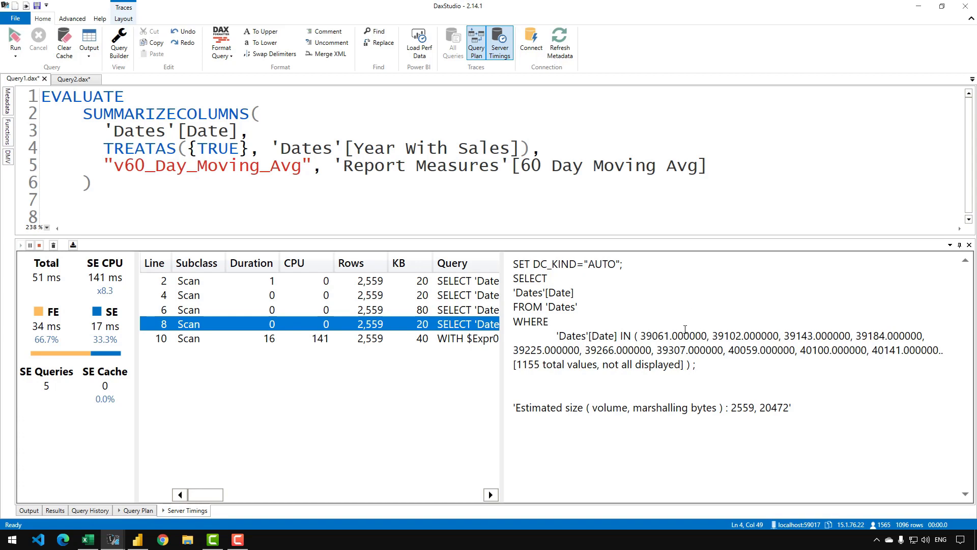
- View the line 10 scan's query, then enlarge the query plan area and examine the logical query plan of the filtered query
{"action": "left_click", "coordinate": [483, 338]}
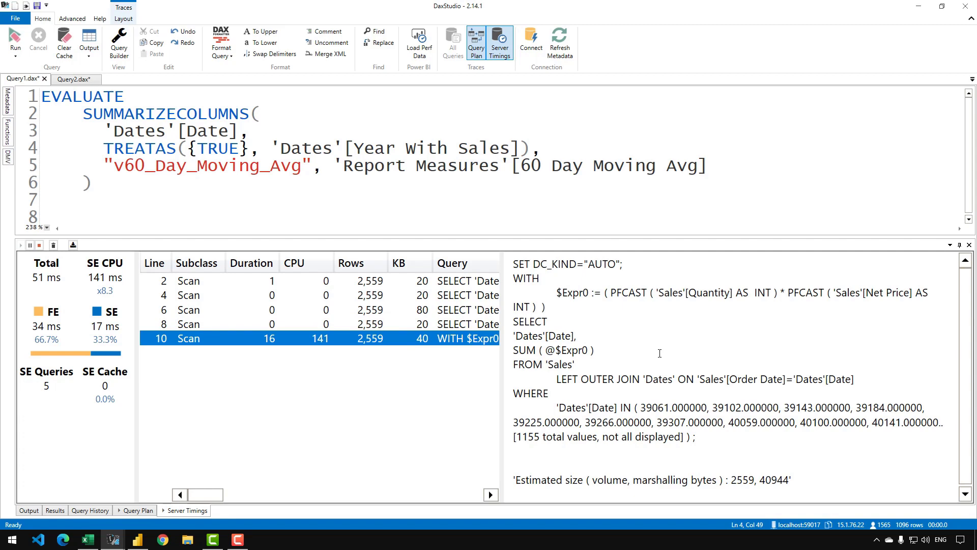
{"action": "left_click", "coordinate": [152, 509]}
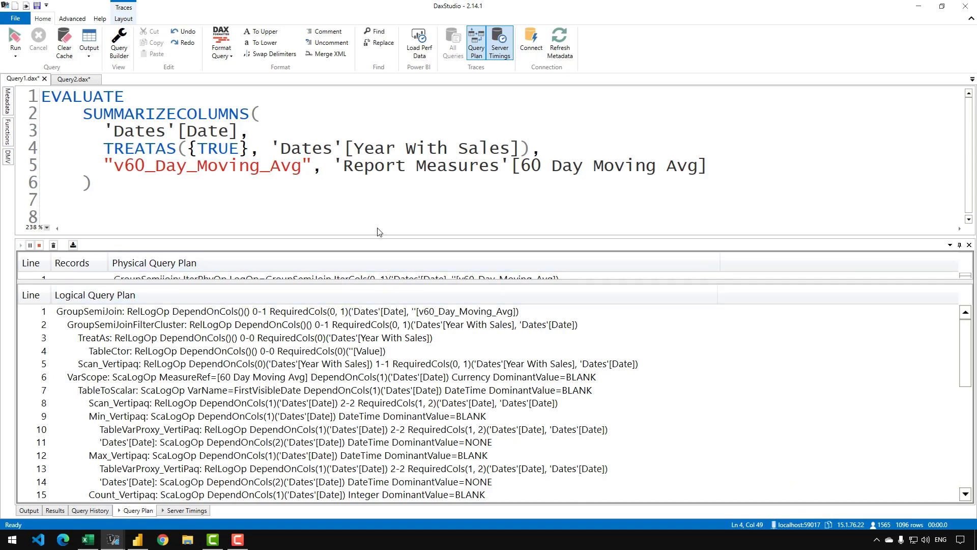
{"action": "left_click_drag", "start_coordinate": [374, 235], "coordinate": [399, 187]}
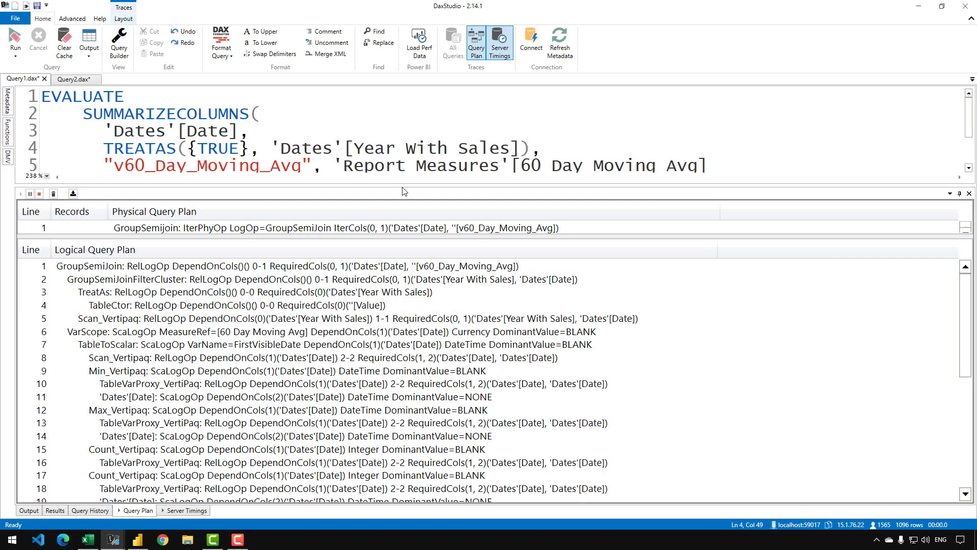
{"action": "scroll", "coordinate": [205, 353], "scroll_direction": "down", "scroll_amount": 6}
{"action": "scroll", "coordinate": [205, 352], "scroll_direction": "up", "scroll_amount": 1}
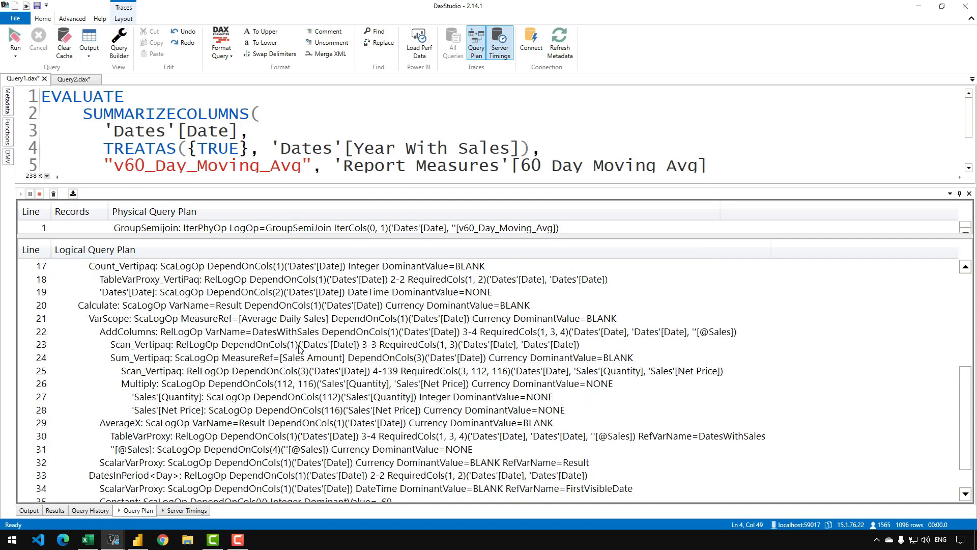
- Comment out the TREATAS line in Query1 and run the query to capture its query plan
{"action": "left_click", "coordinate": [105, 147]}
{"action": "type", "text": "--"}
{"action": "left_click", "coordinate": [323, 114]}
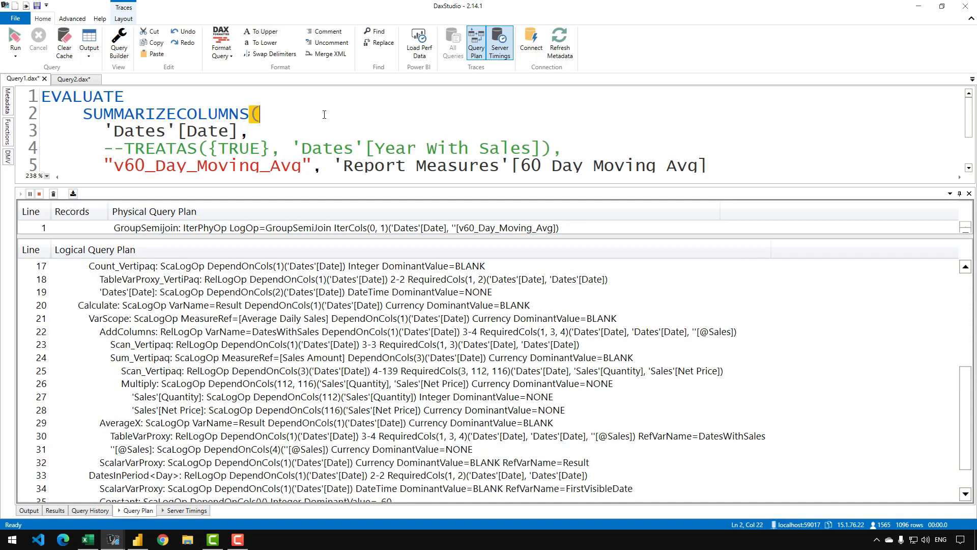
{"action": "key", "text": "F5"}
- Examine the unfiltered query's logical plan from Calculate and AddColumns through Scan_Vertipaq and Sum_Vertipaq down to the Multiply operator
{"action": "scroll", "coordinate": [261, 368], "scroll_direction": "down", "scroll_amount": 2}
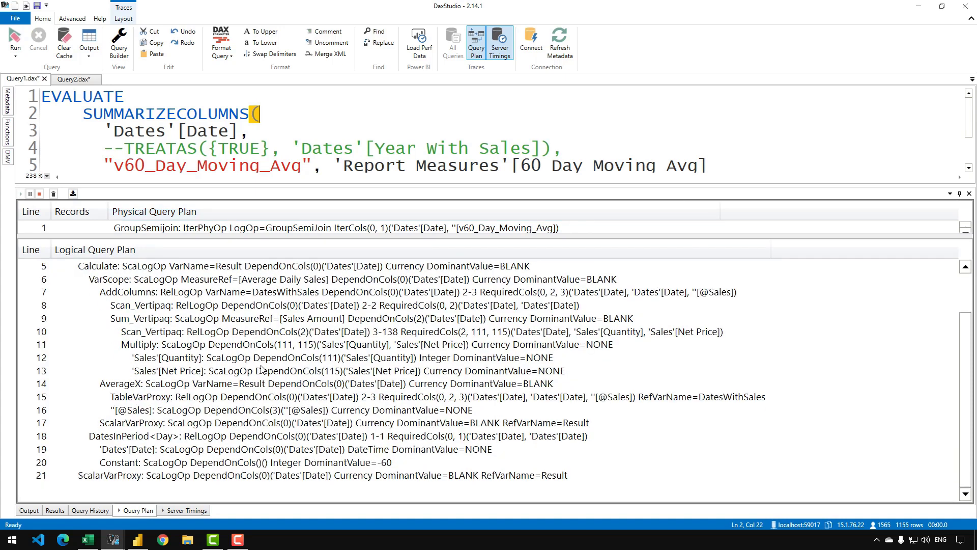
{"action": "scroll", "coordinate": [260, 371], "scroll_direction": "up", "scroll_amount": 1}
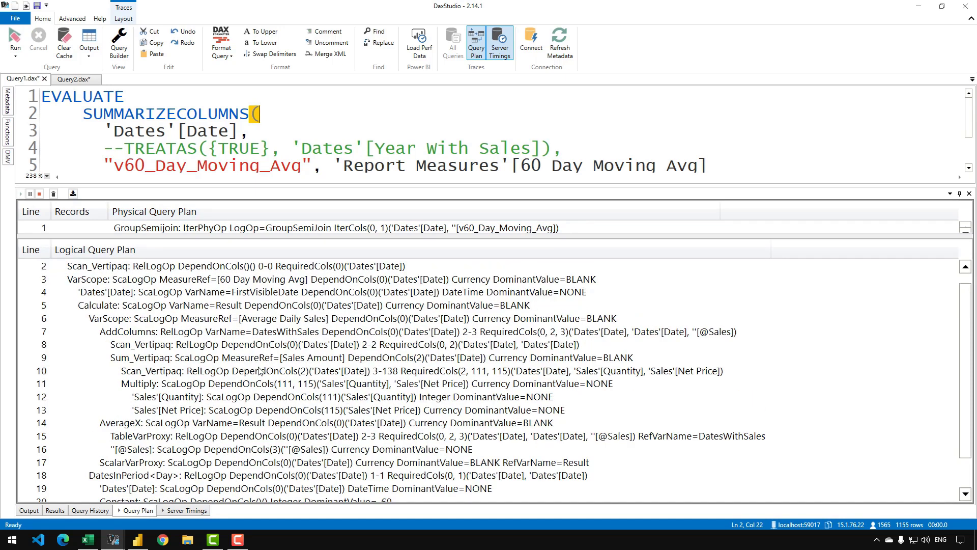
{"action": "left_click", "coordinate": [156, 332]}
{"action": "left_click", "coordinate": [127, 309]}
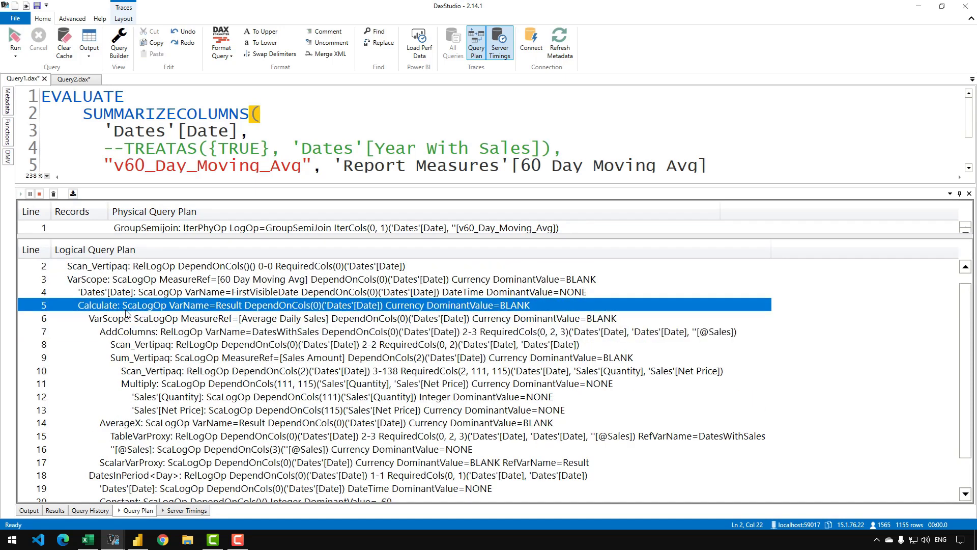
{"action": "left_click", "coordinate": [128, 333]}
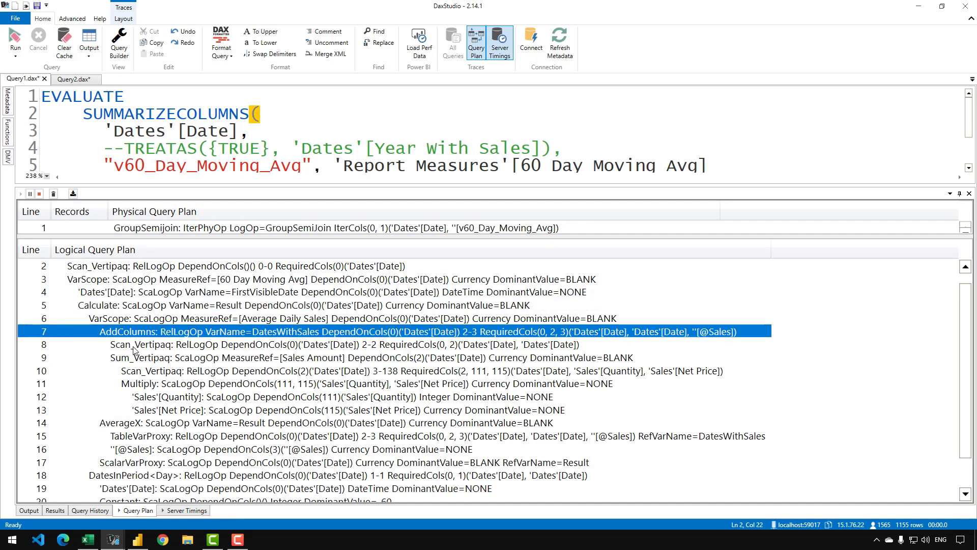
{"action": "left_click", "coordinate": [131, 348]}
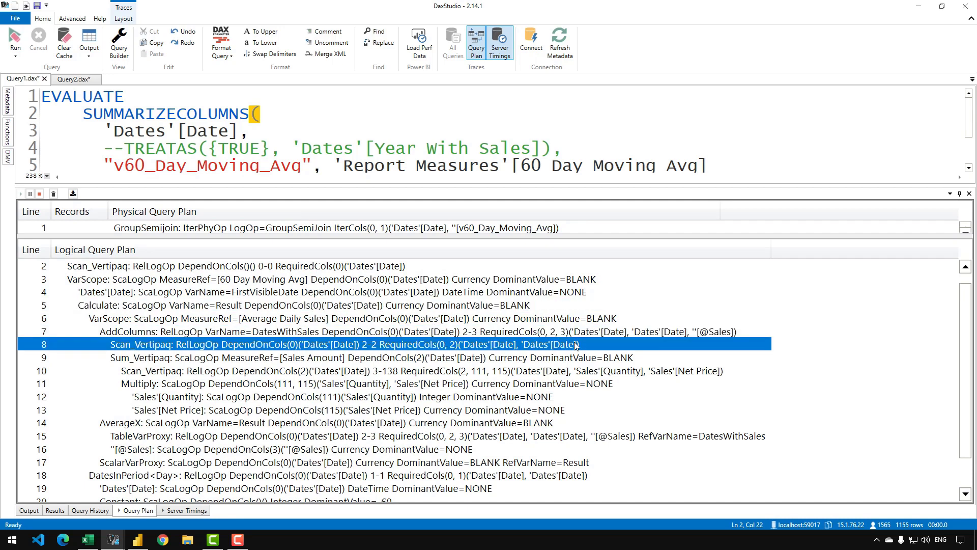
{"action": "left_click", "coordinate": [146, 358]}
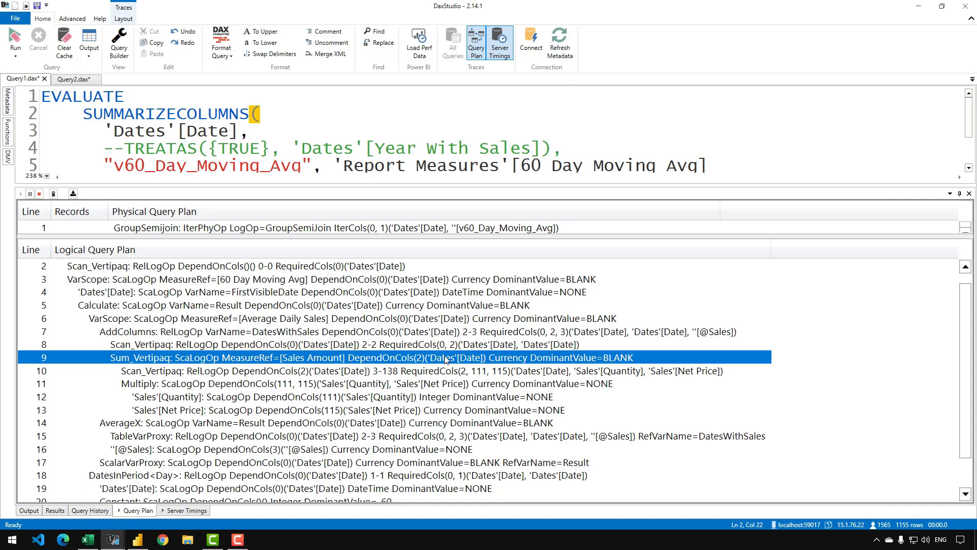
{"action": "left_click", "coordinate": [213, 375]}
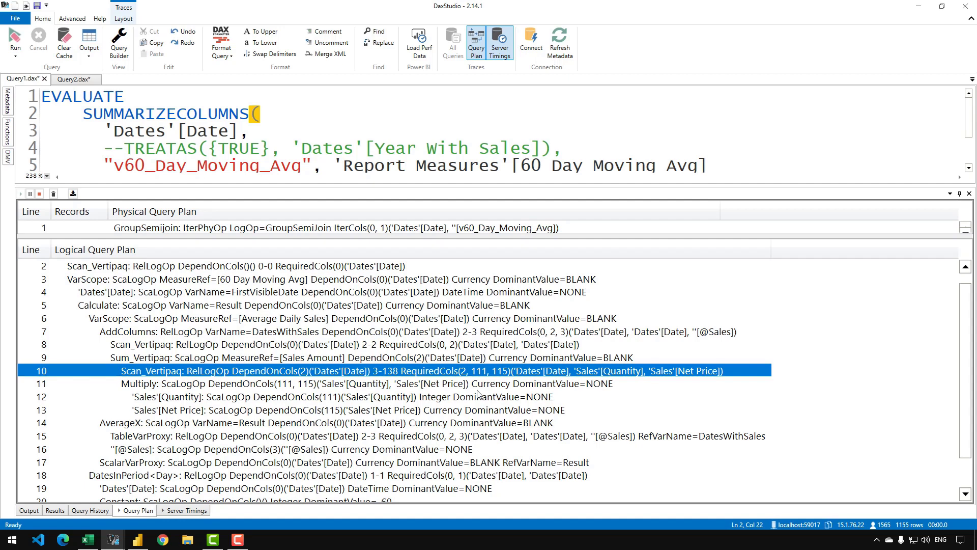
{"action": "left_click", "coordinate": [278, 385]}
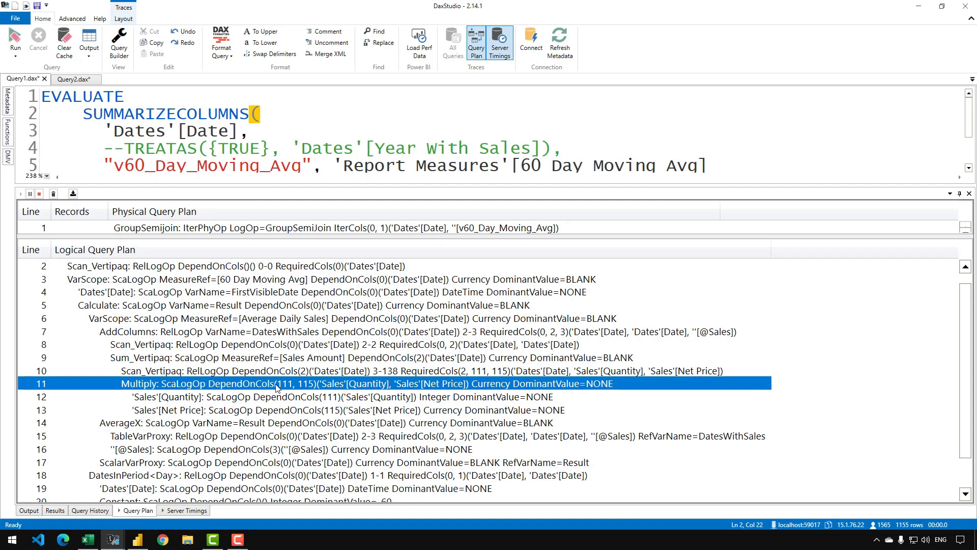
{"action": "scroll", "coordinate": [277, 388], "scroll_direction": "down", "scroll_amount": 1}
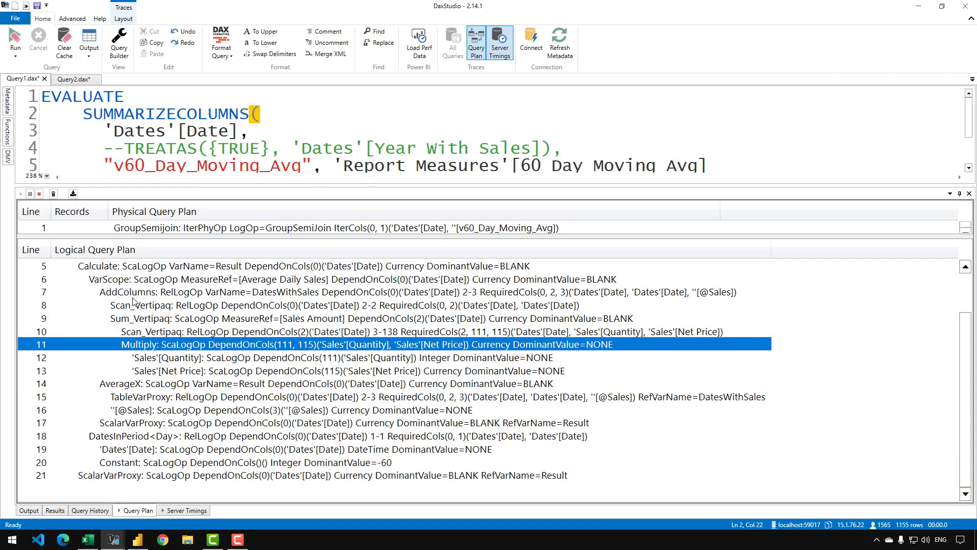
{"action": "left_click_drag", "start_coordinate": [131, 297], "coordinate": [163, 372]}
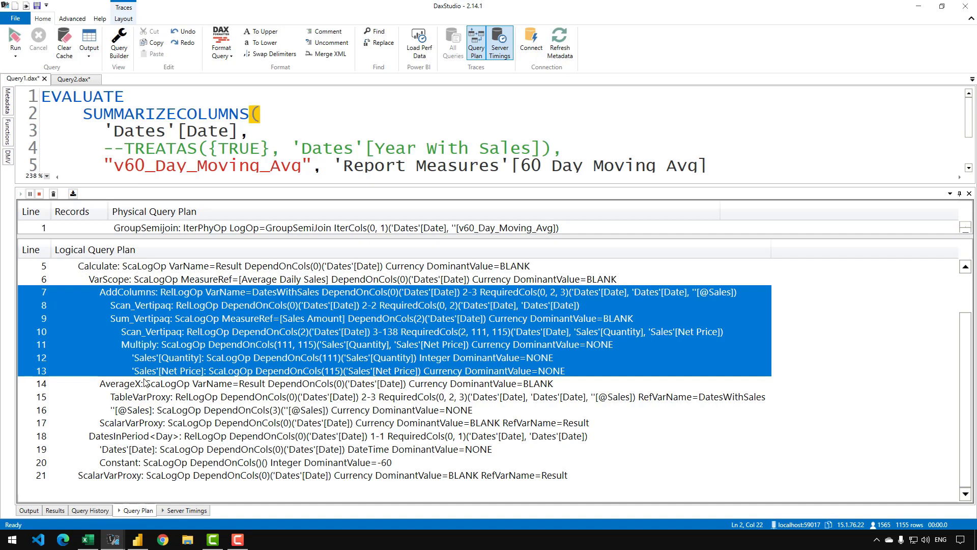
{"action": "left_click", "coordinate": [145, 383]}
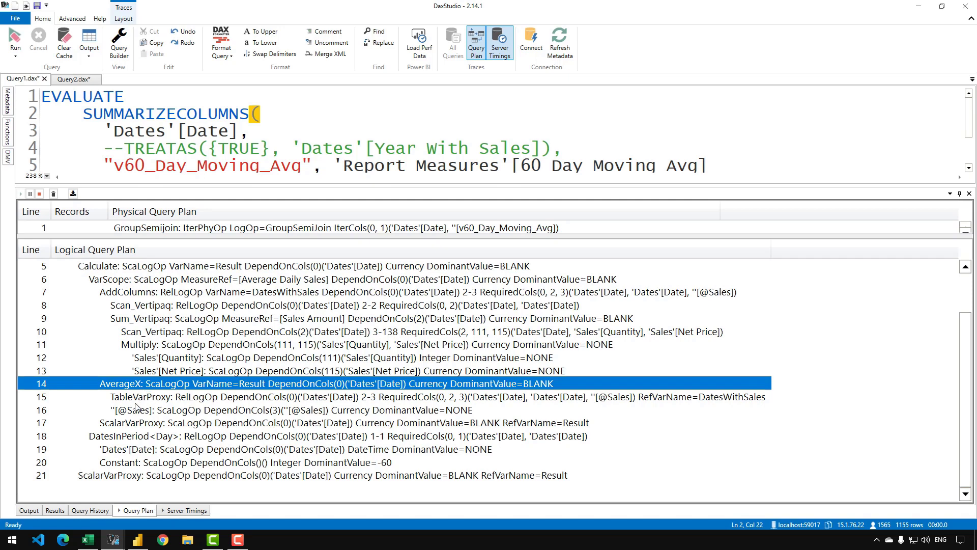
{"action": "left_click", "coordinate": [136, 409]}
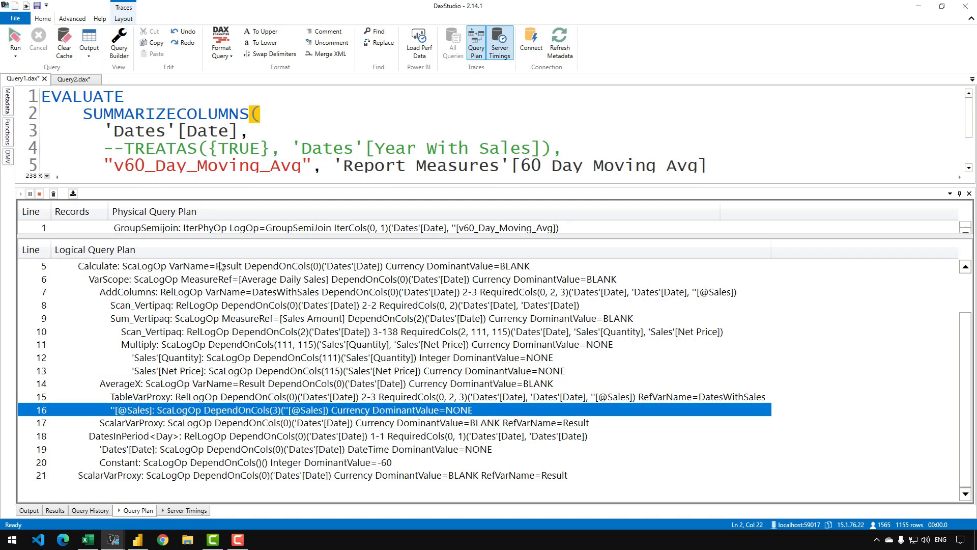
- Uncomment the TREATAS line in Query1 and run the filtered query again
{"action": "left_click", "coordinate": [126, 148]}
{"action": "key", "text": "BackSpace"}
{"action": "key", "text": "BackSpace"}
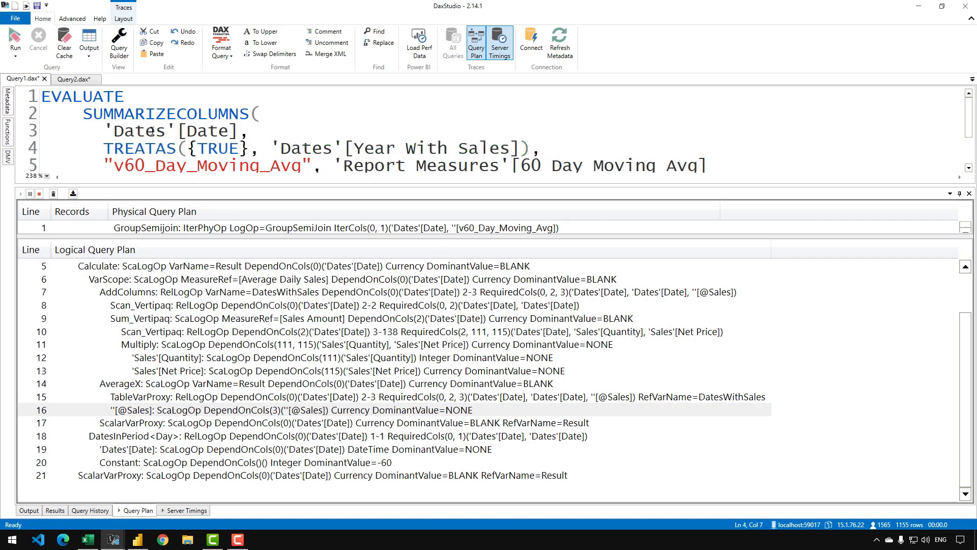
{"action": "key", "text": "F5"}
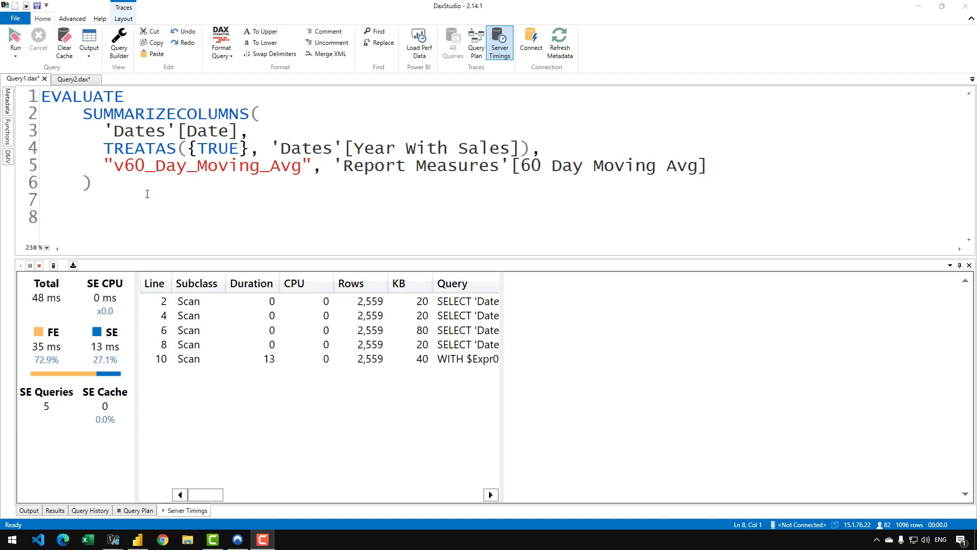
- Set the run mode to Run Query, rerun the filtered query without clearing the cache, and check the SE Cache figure
{"action": "left_click", "coordinate": [18, 54]}
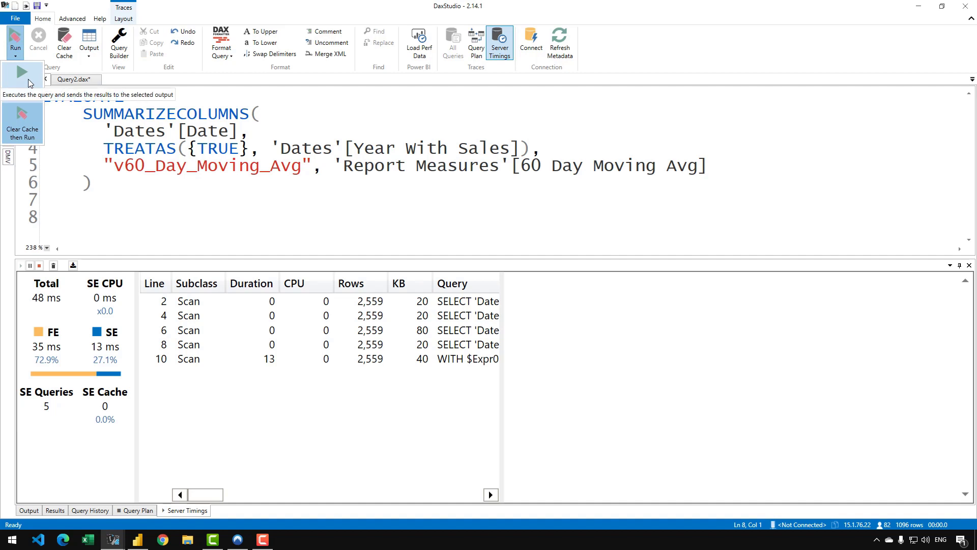
{"action": "left_click", "coordinate": [28, 78]}
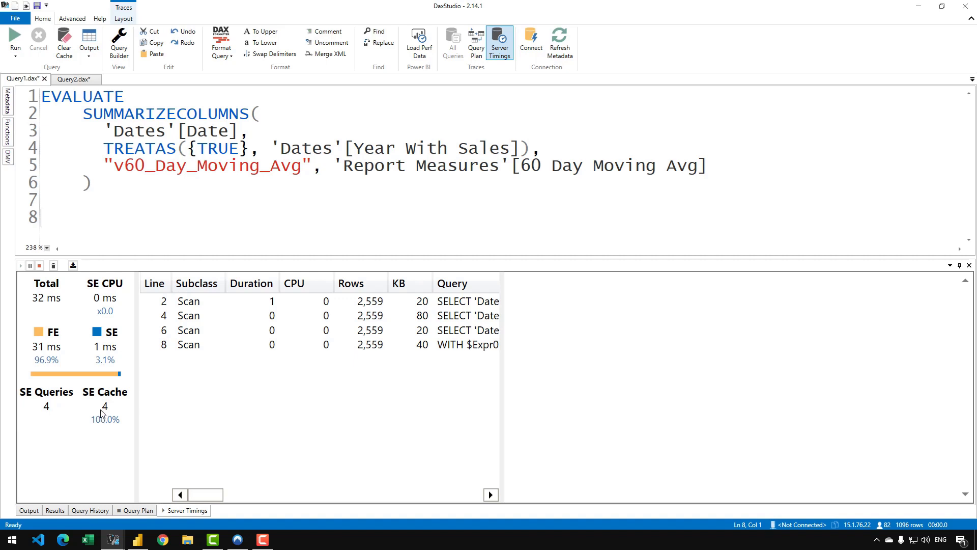
{"action": "mouse_move", "coordinate": [109, 410]}
- Include Cache events in the server timings and view the queries of cache lines 1, 3, 5 and 7
{"action": "right_click", "coordinate": [292, 332]}
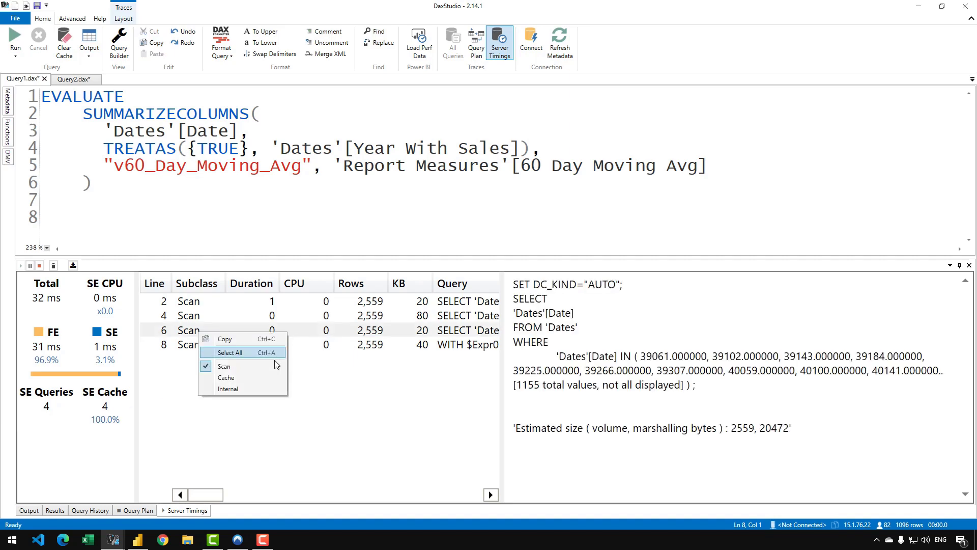
{"action": "left_click", "coordinate": [257, 373]}
{"action": "left_click", "coordinate": [213, 304]}
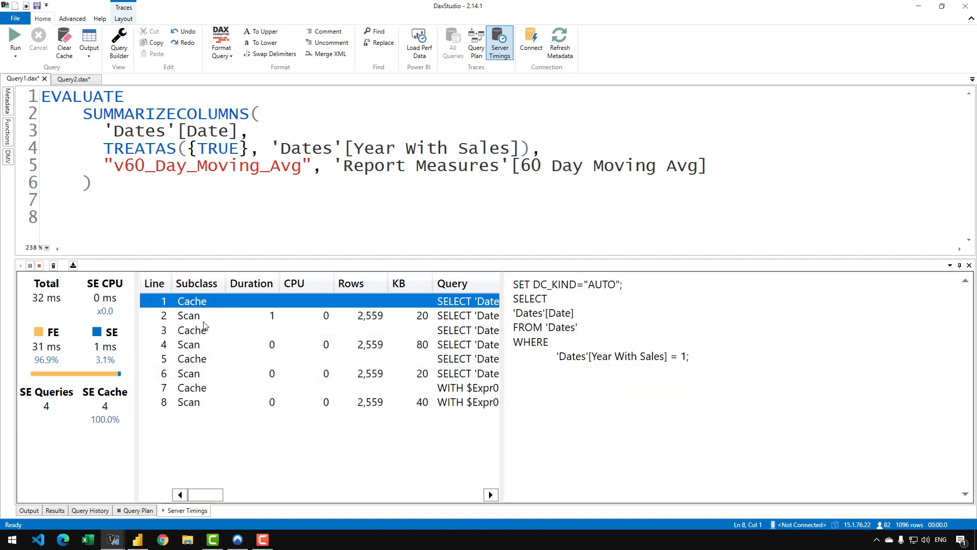
{"action": "left_click", "coordinate": [204, 330]}
{"action": "left_click", "coordinate": [202, 360]}
{"action": "left_click", "coordinate": [198, 388]}
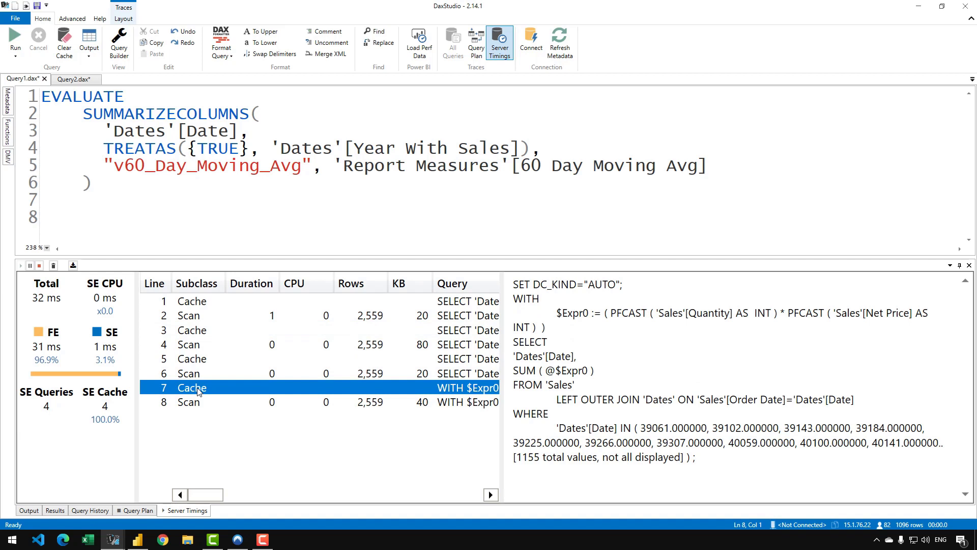
- Comment out the TREATAS line in Query1 and run it in Clear Cache then Run mode
{"action": "left_click", "coordinate": [168, 173]}
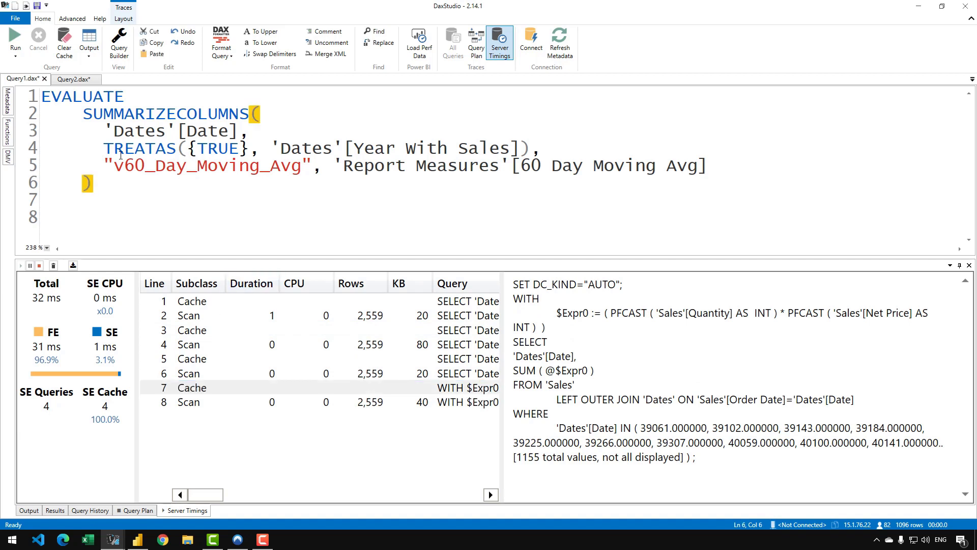
{"action": "left_click", "coordinate": [106, 148]}
{"action": "type", "text": "--"}
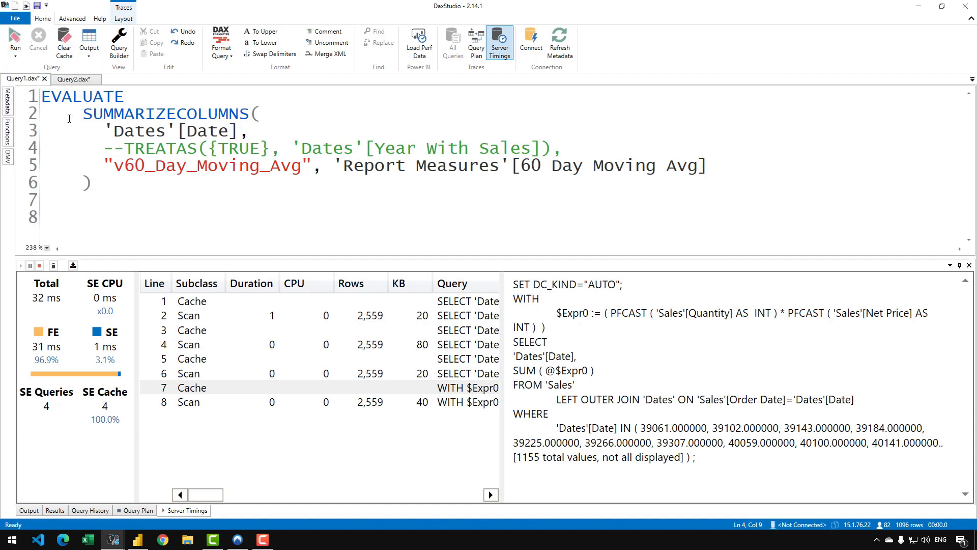
{"action": "key", "text": "F5"}
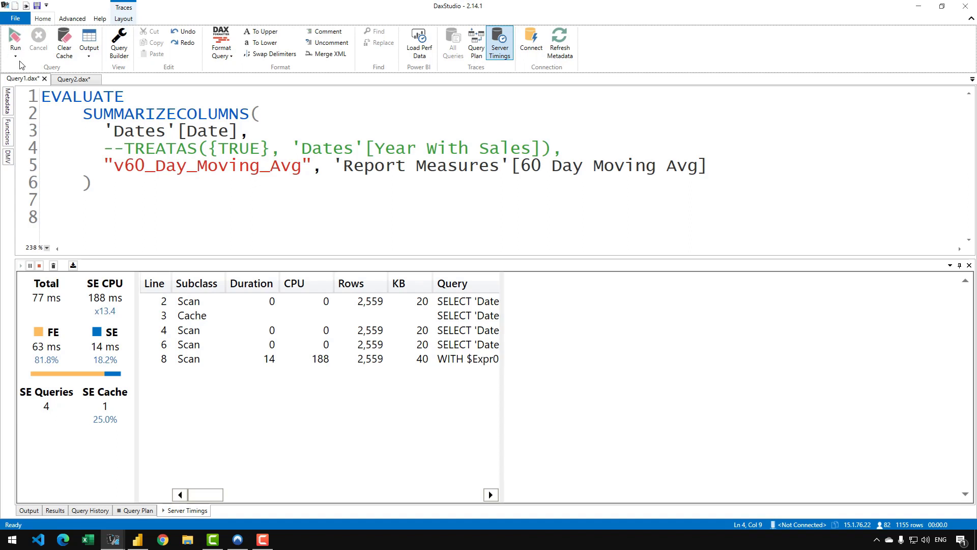
- Rerun the unfiltered query in Run Query mode, and again in Clear Cache then Run mode, to compare the server timings
{"action": "left_click", "coordinate": [97, 163]}
{"action": "key", "text": "F5"}
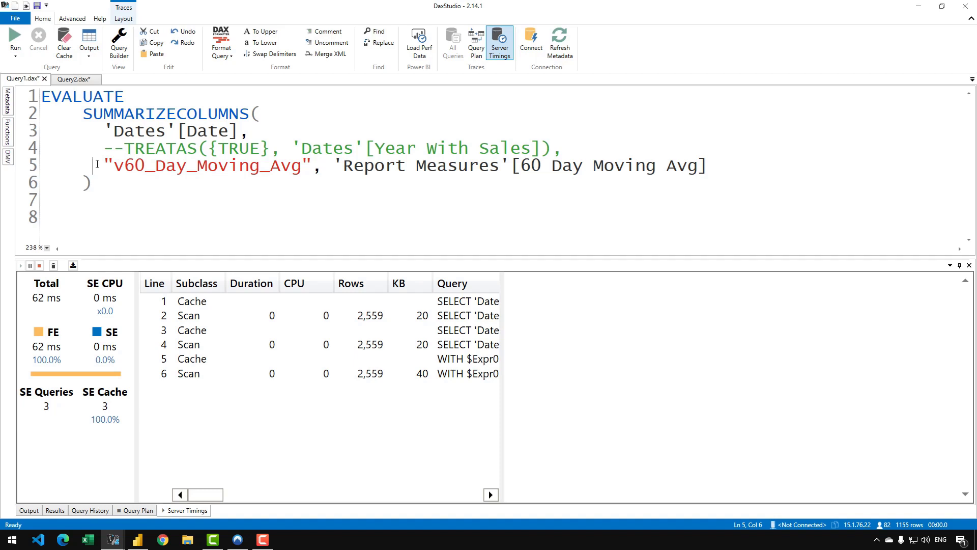
{"action": "left_click", "coordinate": [15, 54]}
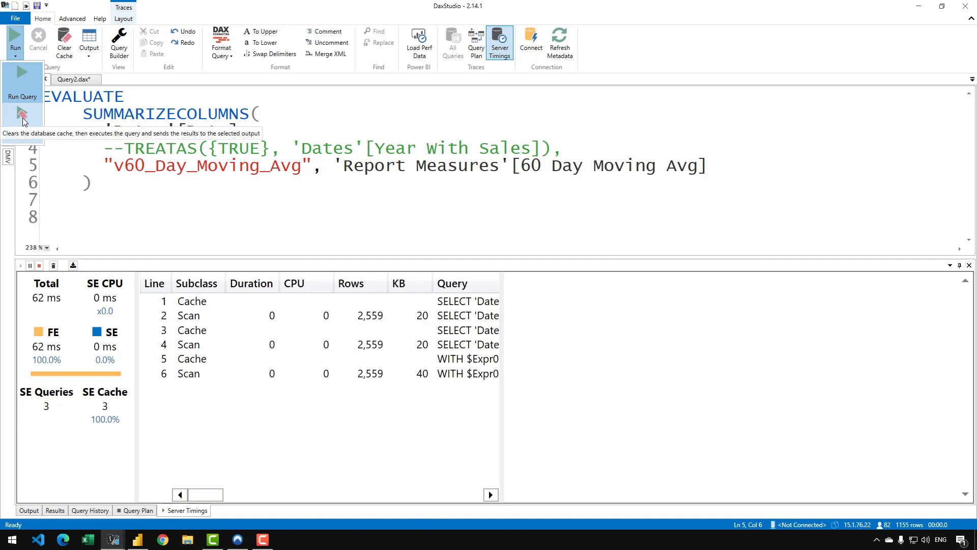
{"action": "left_click", "coordinate": [23, 116]}
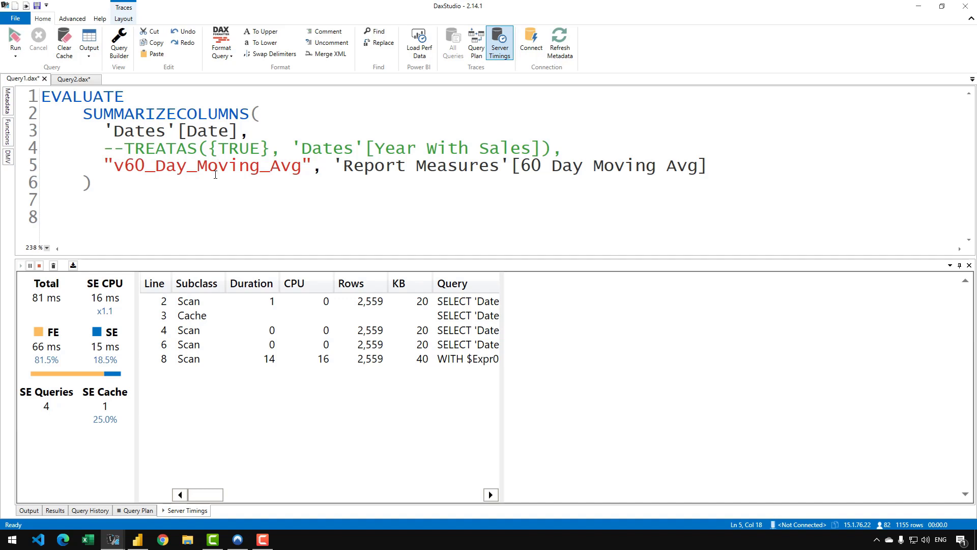
{"action": "key", "text": "F10"}
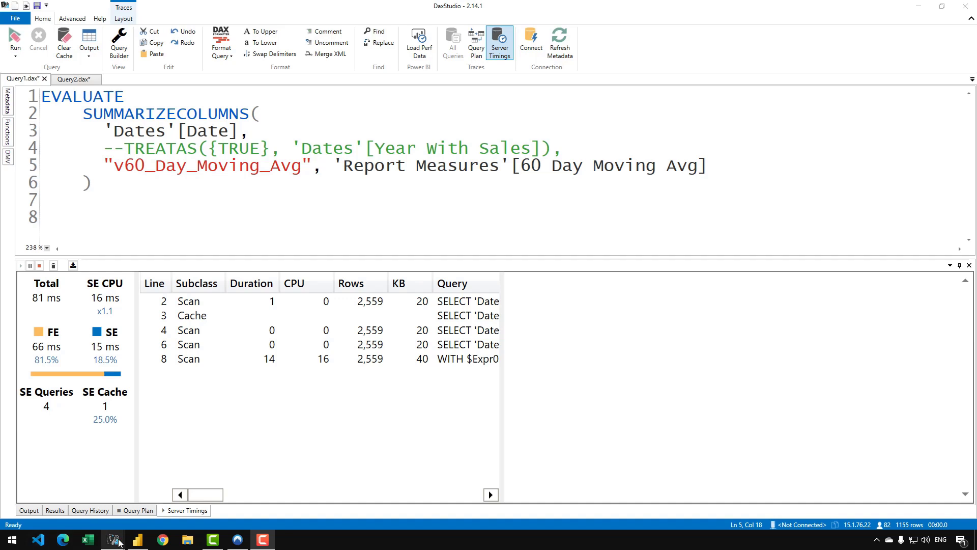
- Switch to Power BI Desktop, open the Average Daily Sales measure and comment out its code from VAR DatesWithSales through RETURN Result
{"action": "mouse_move", "coordinate": [117, 540]}
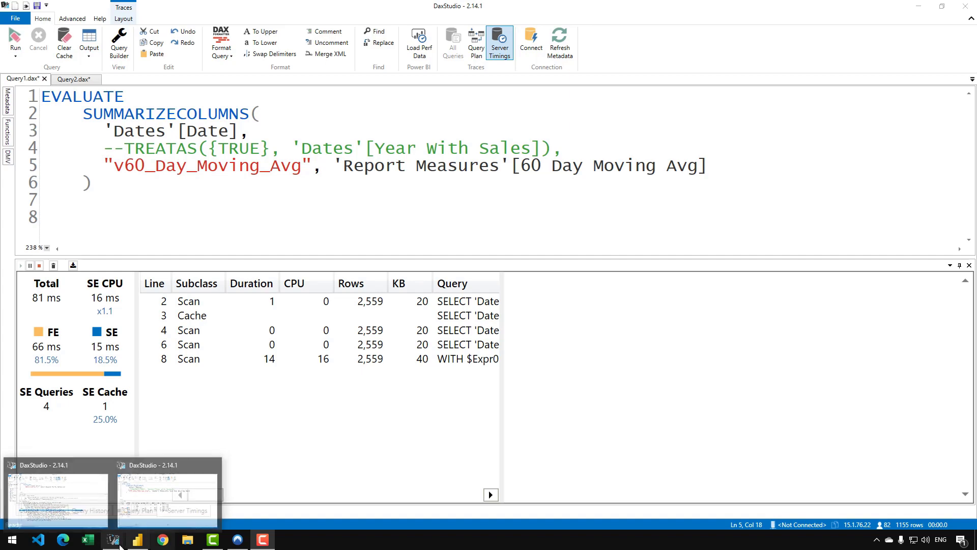
{"action": "left_click", "coordinate": [137, 540]}
{"action": "left_click", "coordinate": [886, 123]}
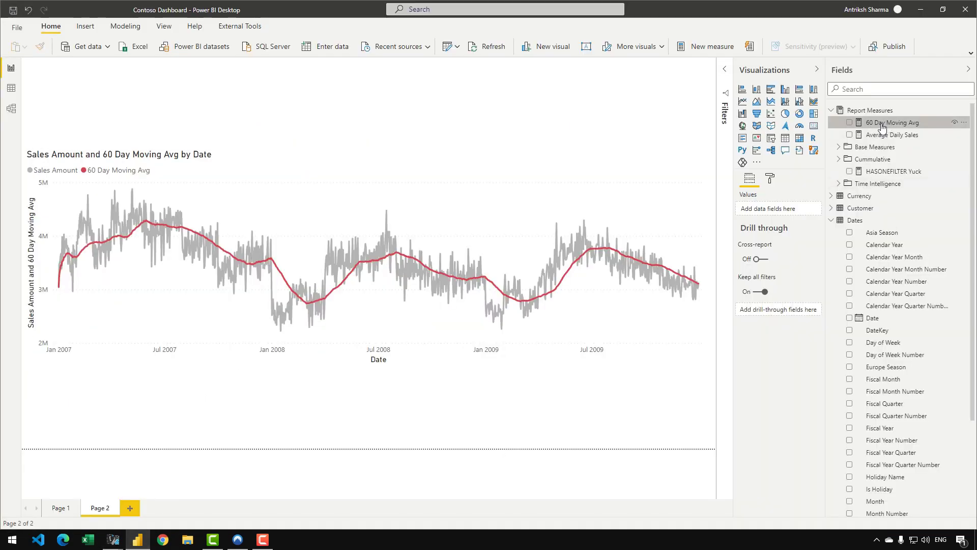
{"action": "left_click", "coordinate": [920, 135]}
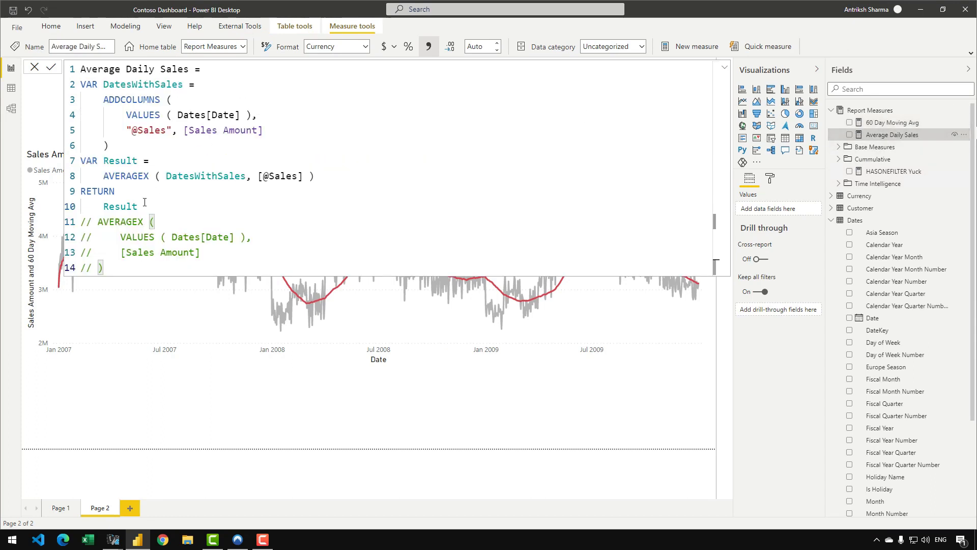
{"action": "left_click_drag", "start_coordinate": [138, 206], "coordinate": [70, 87]}
{"action": "key", "text": "ctrl+slash"}
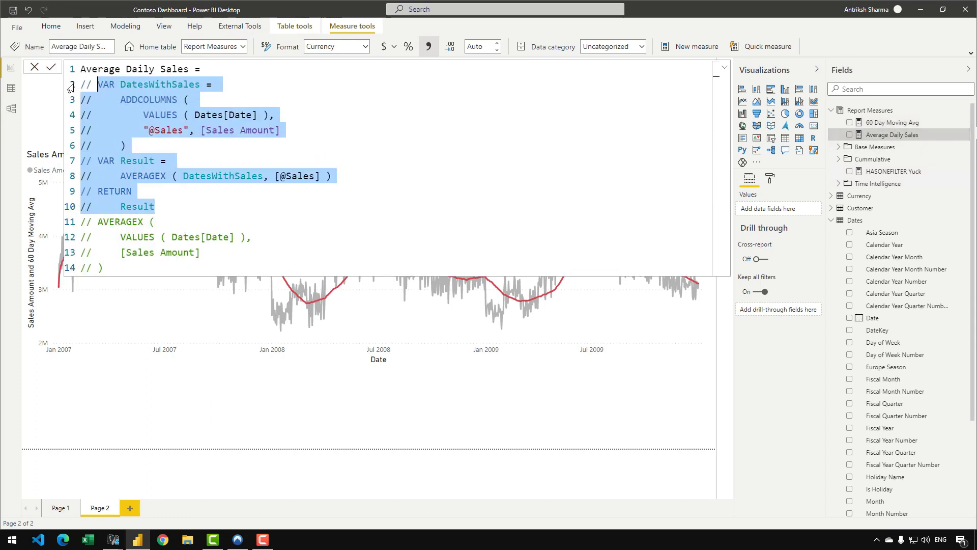
- Uncomment the AVERAGEX expression over VALUES ( Dates[Date] ) in the Average Daily Sales measure and commit the measure
{"action": "left_click_drag", "start_coordinate": [105, 224], "coordinate": [98, 267]}
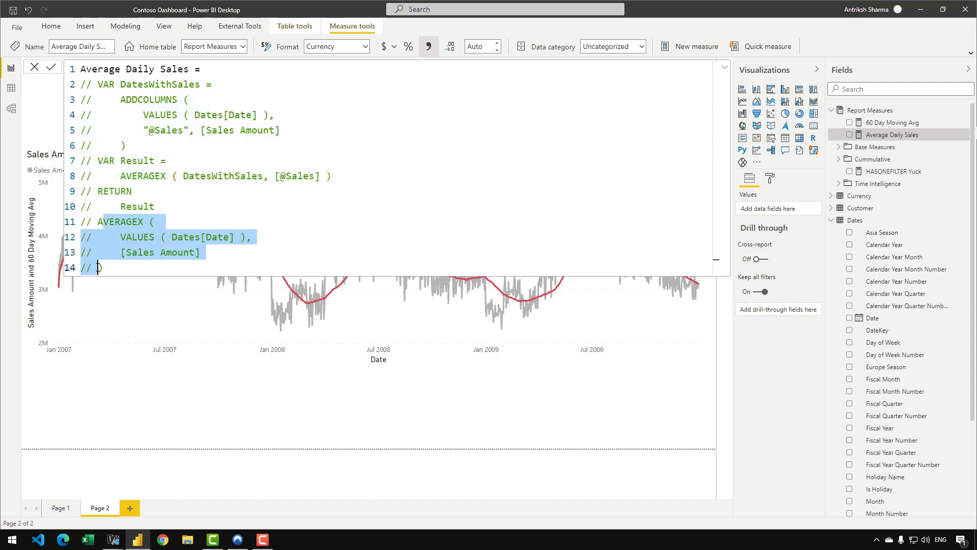
{"action": "key", "text": "ctrl+slash"}
{"action": "left_click", "coordinate": [127, 145]}
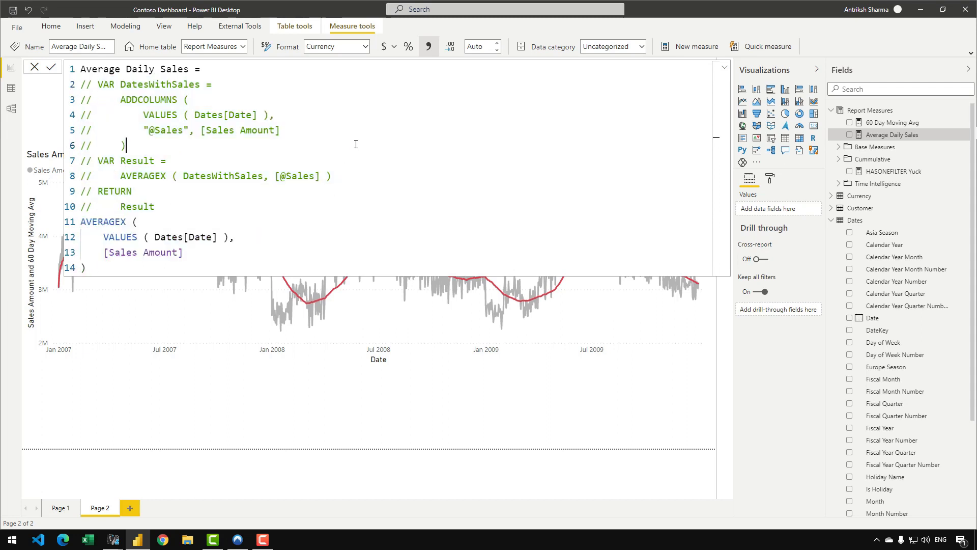
{"action": "left_click", "coordinate": [51, 67]}
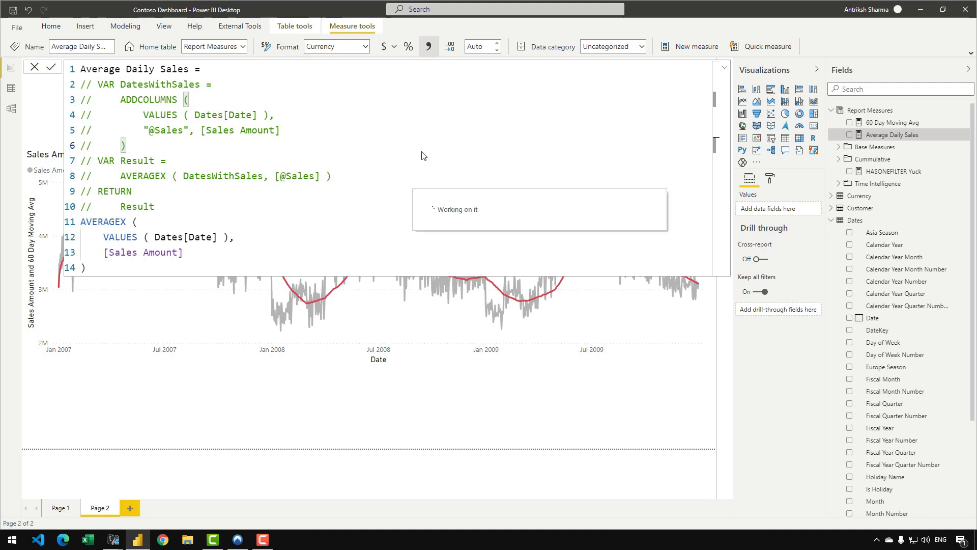
- Switch to DAX Studio, run the unfiltered Query1 in Clear Cache then Run mode and view the query of scan line 10
{"action": "mouse_move", "coordinate": [113, 539]}
{"action": "left_click", "coordinate": [170, 499]}
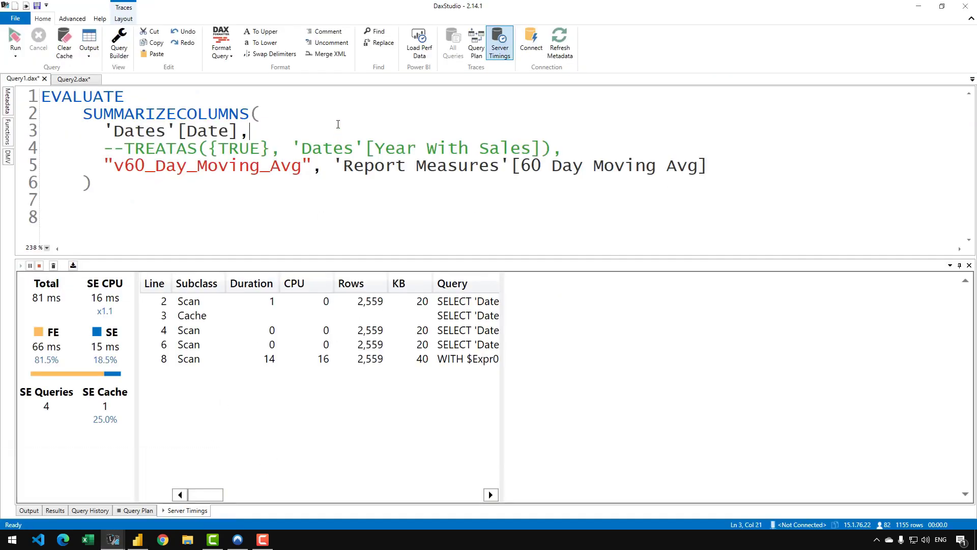
{"action": "left_click", "coordinate": [15, 55]}
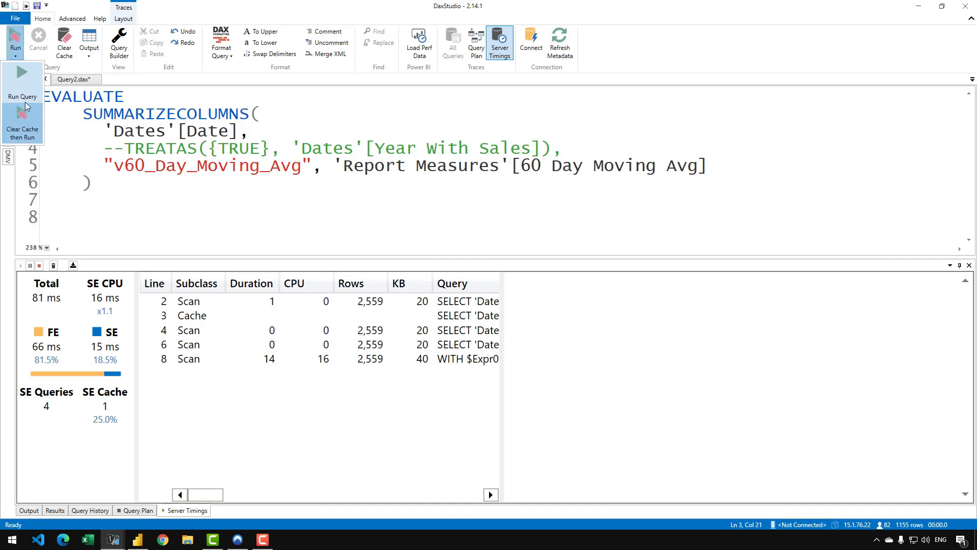
{"action": "left_click", "coordinate": [28, 130]}
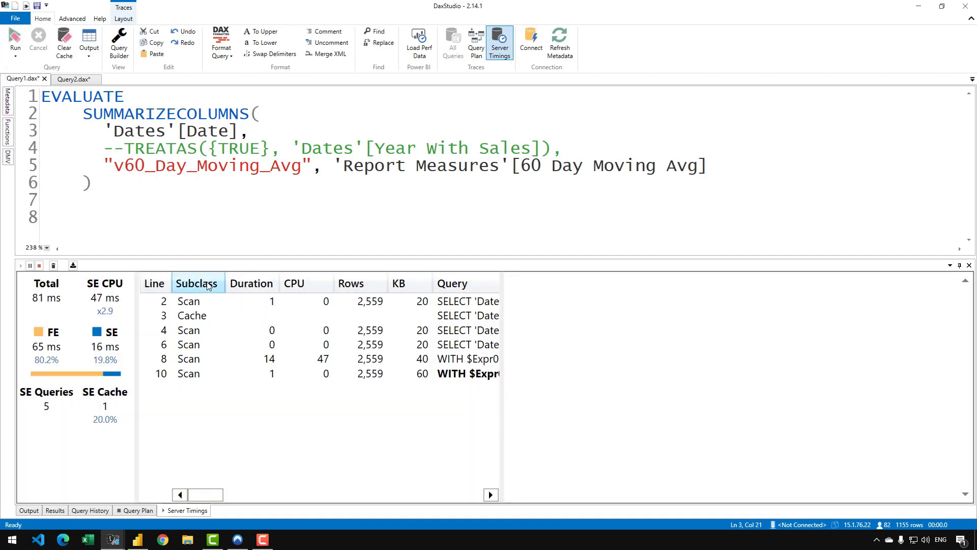
{"action": "left_click", "coordinate": [350, 375]}
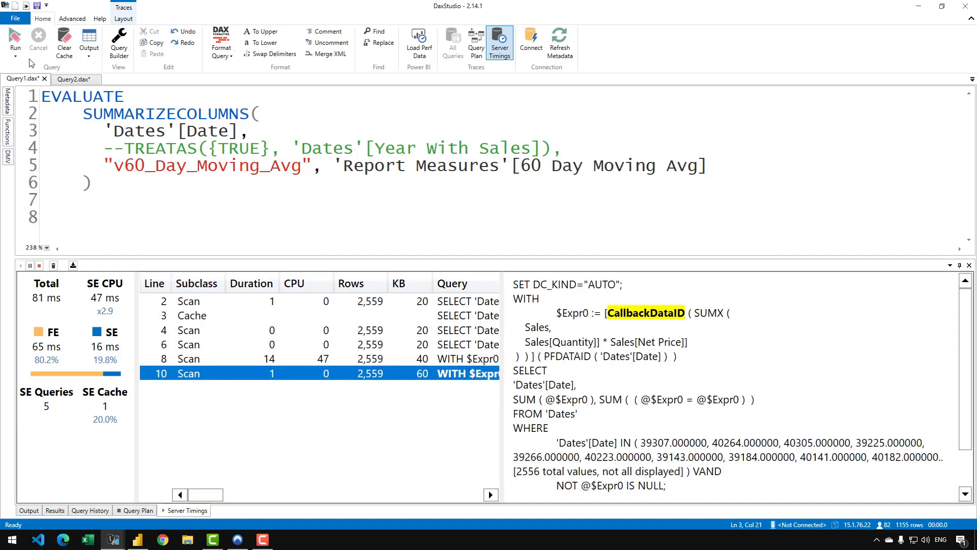
- Rerun the unfiltered query in Run Query mode to get its server timings with a warm cache
{"action": "left_click", "coordinate": [15, 53]}
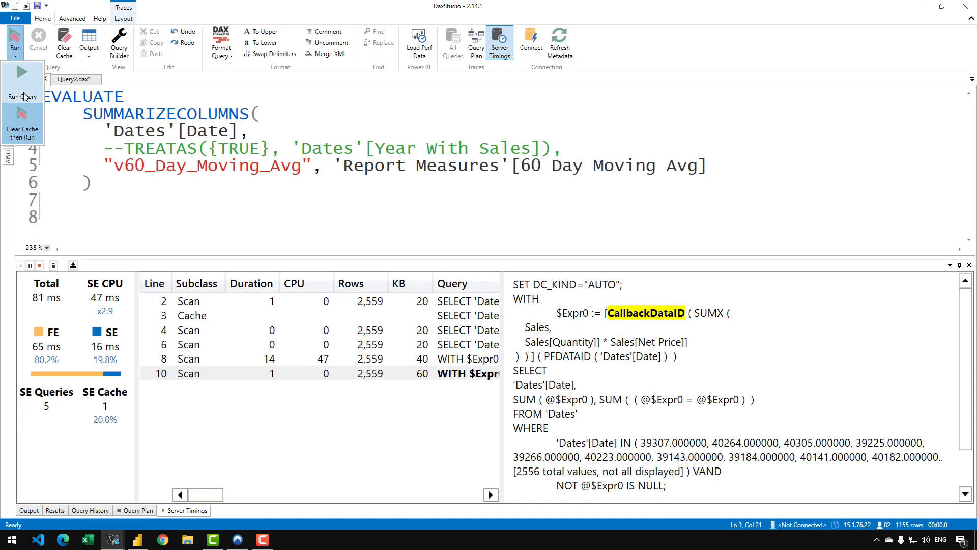
{"action": "left_click", "coordinate": [253, 97]}
{"action": "left_click", "coordinate": [253, 97]}
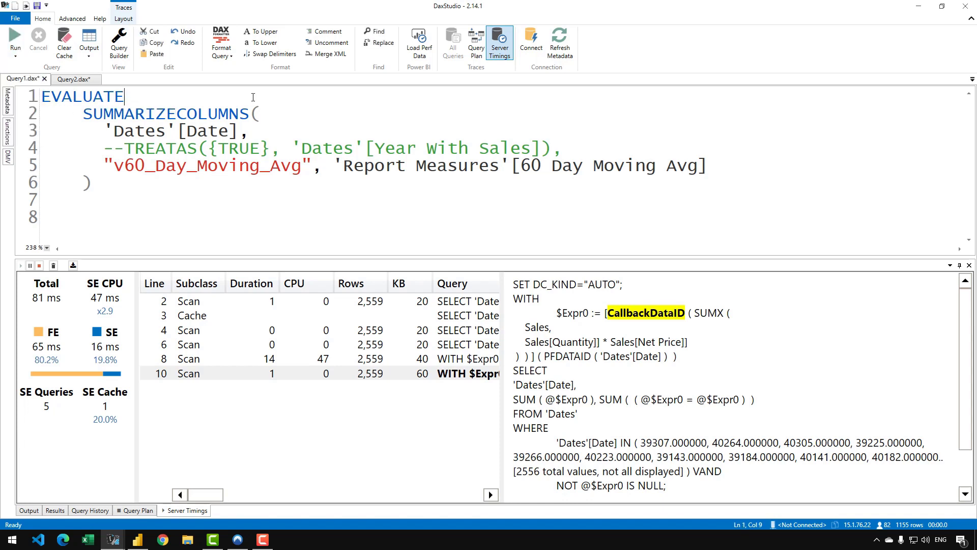
{"action": "key", "text": "F5"}
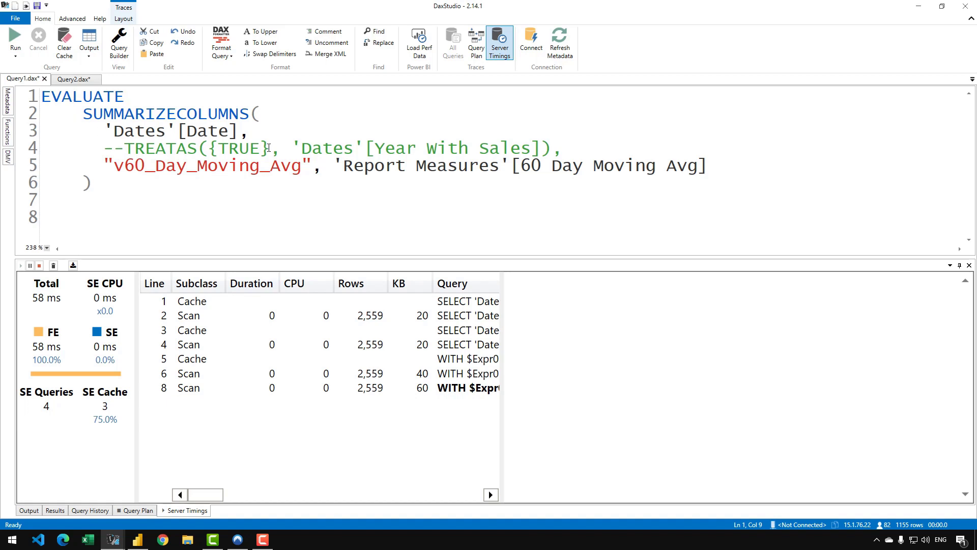
- Uncomment the TREATAS line for Year With Sales in Query1 and run the filtered query
{"action": "double_click", "coordinate": [108, 148]}
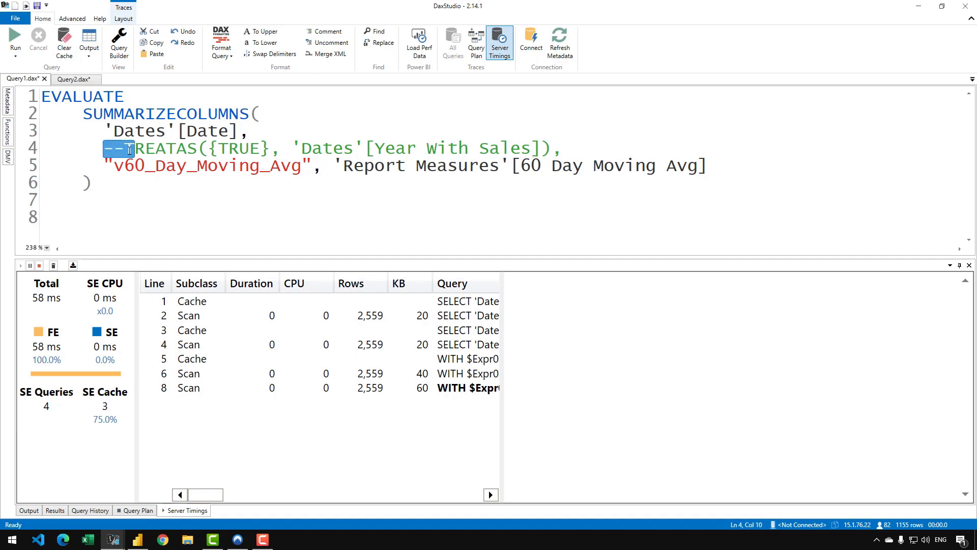
{"action": "left_click", "coordinate": [126, 148]}
{"action": "key", "text": "BackSpace"}
{"action": "key", "text": "BackSpace"}
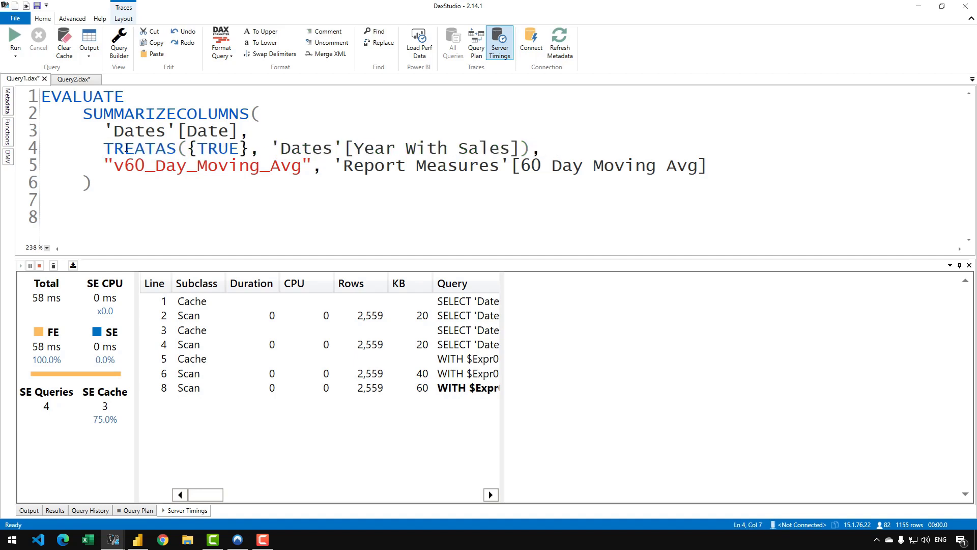
{"action": "key", "text": "F5"}
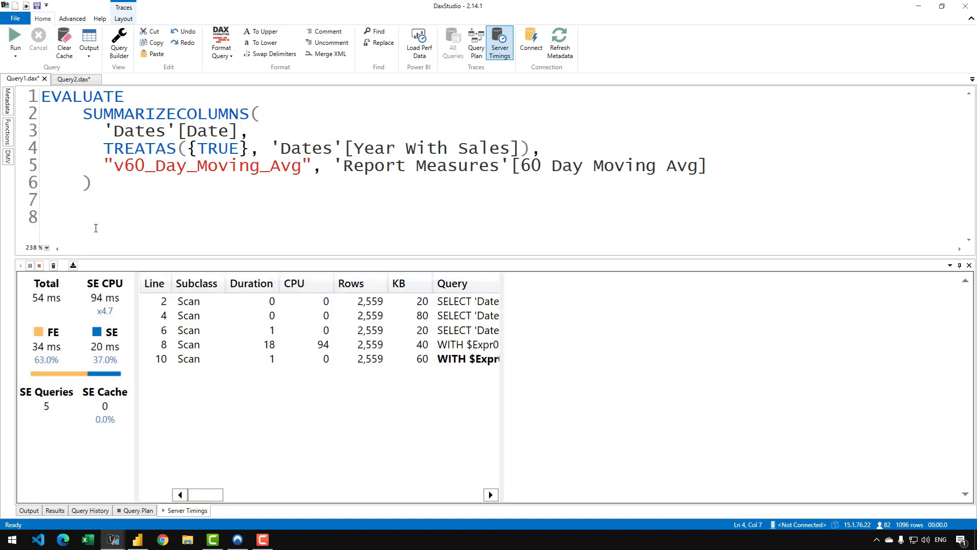
- Rerun the filtered query in Clear Cache then Run mode to get its cold-cache server timings
{"action": "left_click", "coordinate": [16, 56]}
{"action": "left_click", "coordinate": [21, 130]}
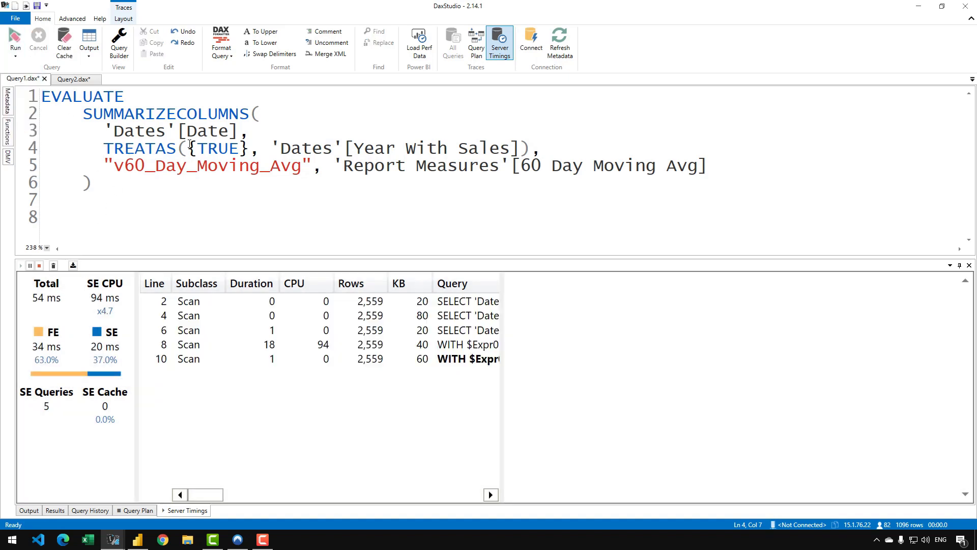
{"action": "left_click", "coordinate": [206, 131]}
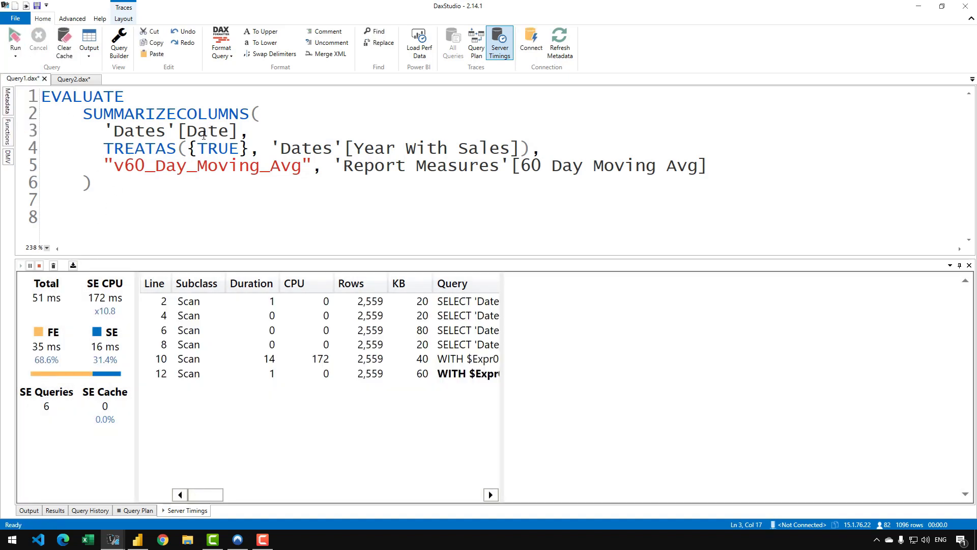
{"action": "key", "text": "F5"}
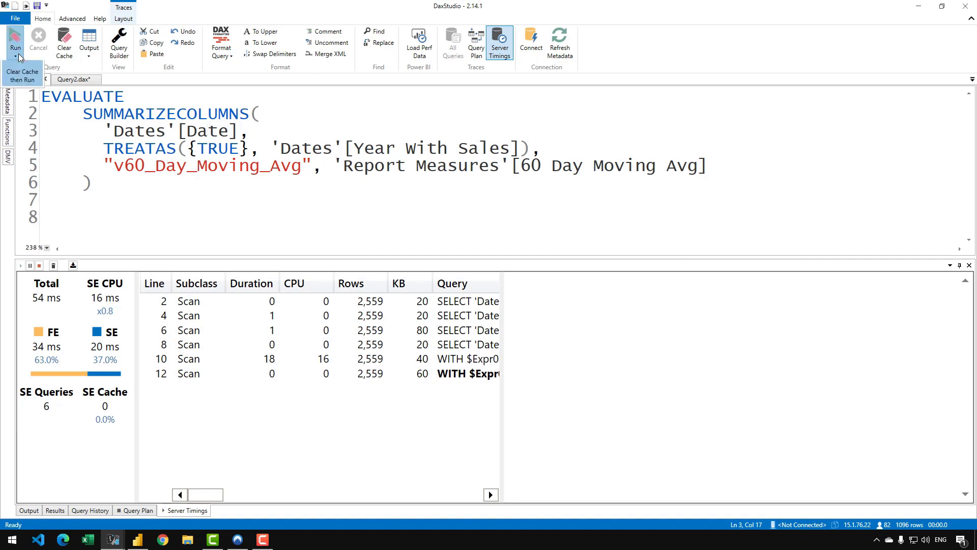
- Rerun the filtered query in Run Query mode, view the query of scan line 10 and enlarge the server timings area
{"action": "left_click", "coordinate": [155, 146]}
{"action": "key", "text": "F5"}
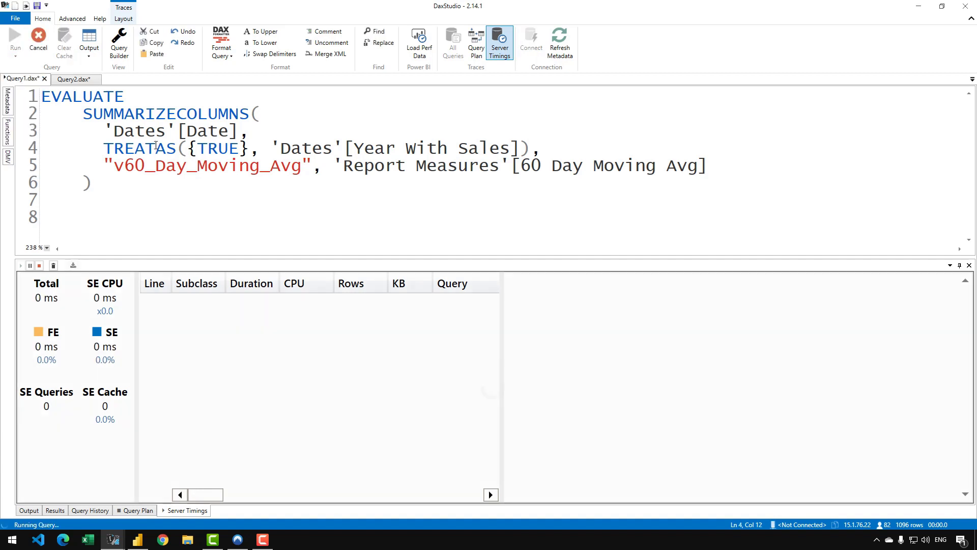
{"action": "left_click", "coordinate": [155, 159]}
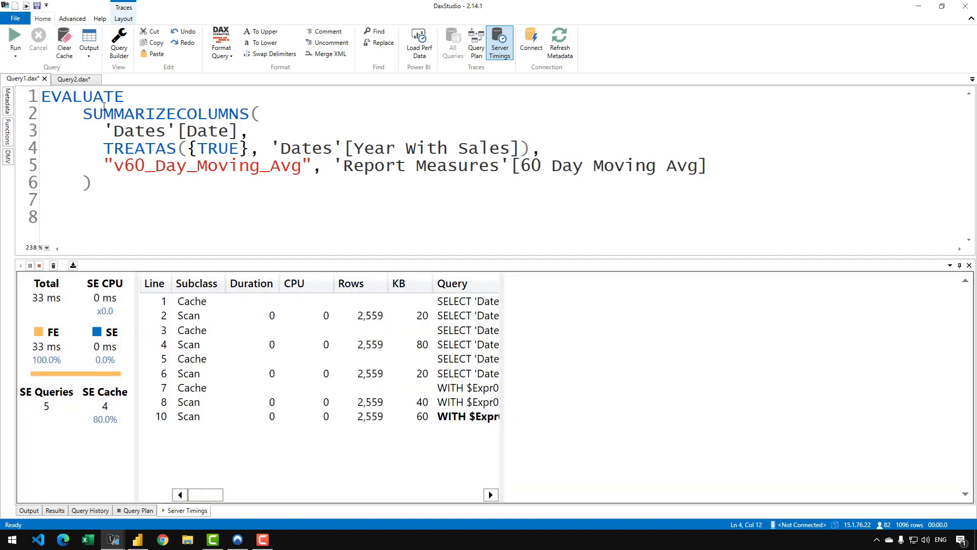
{"action": "key", "text": "F5"}
{"action": "left_click", "coordinate": [487, 420]}
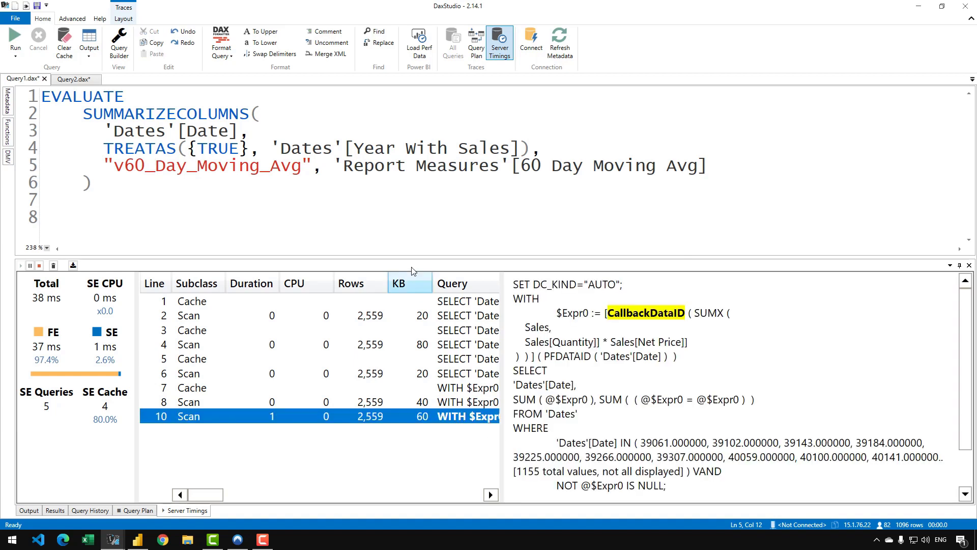
{"action": "left_click_drag", "start_coordinate": [411, 263], "coordinate": [415, 226]}
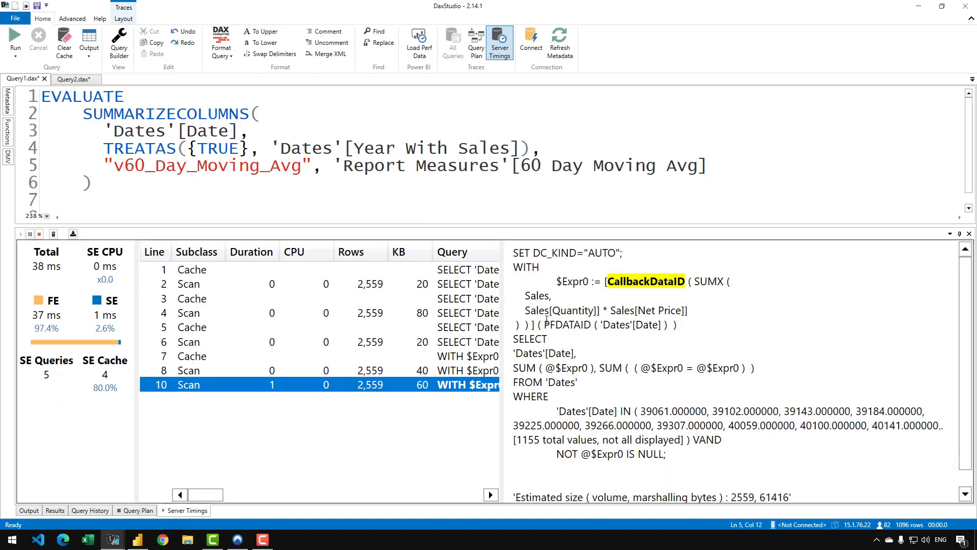